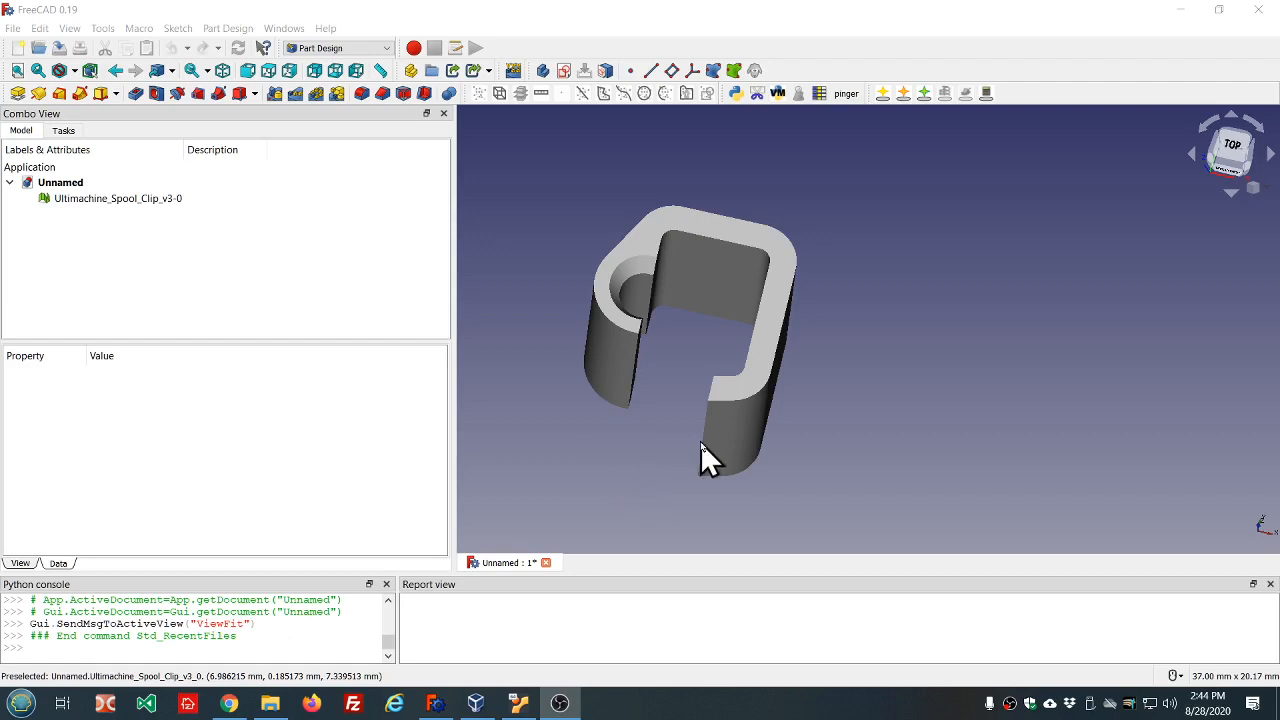
Check the program's version and build details in the About information.
scroll(703, 497, up, 2)
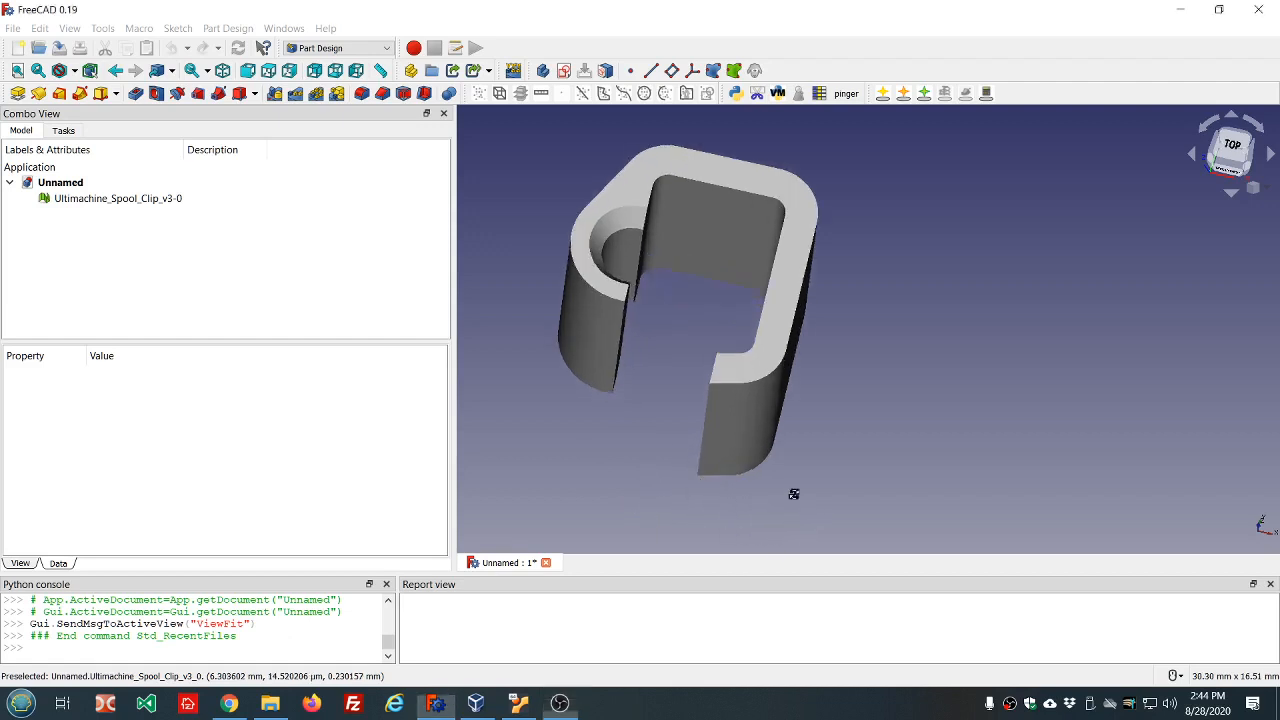
middle_drag(794, 494, 814, 478)
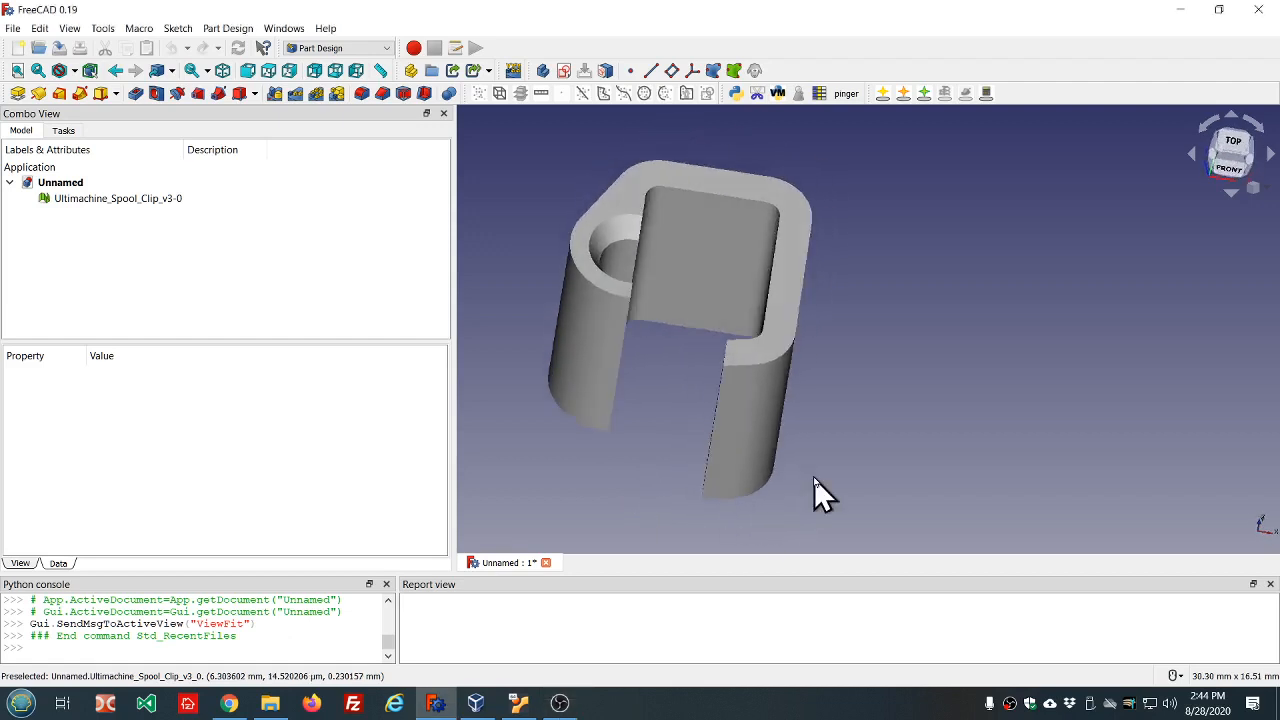
click(324, 29)
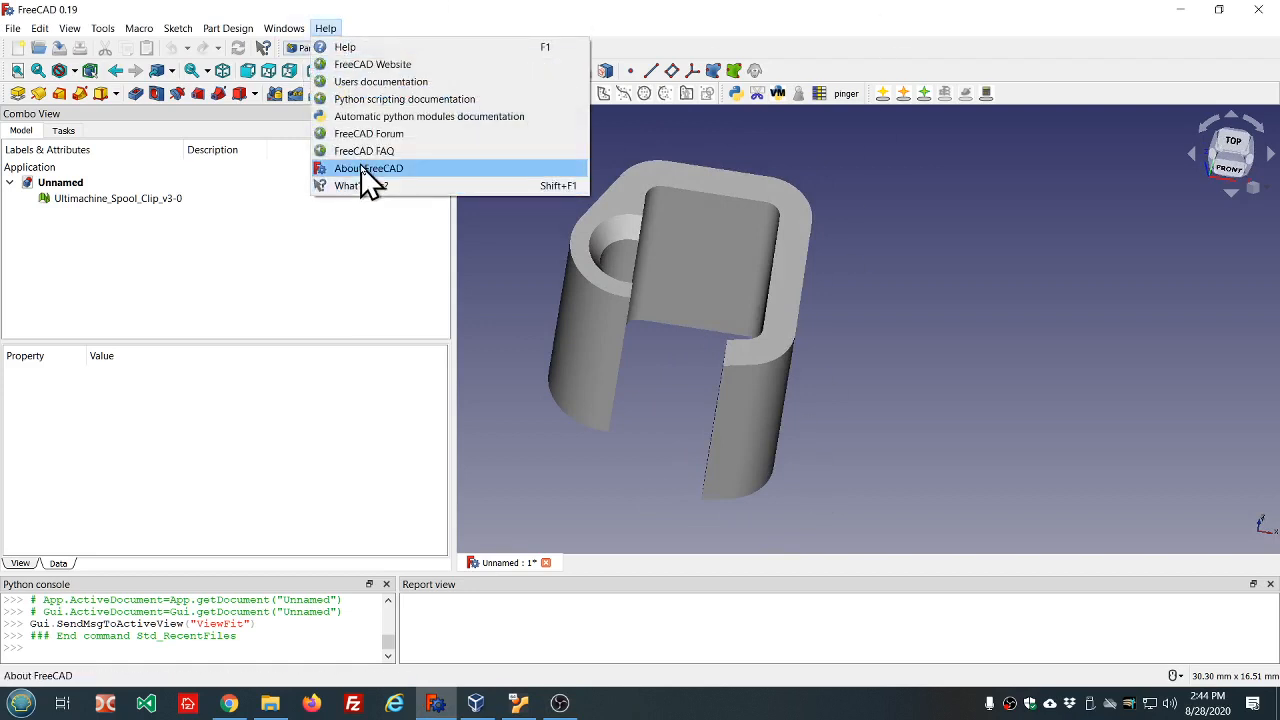
click(366, 168)
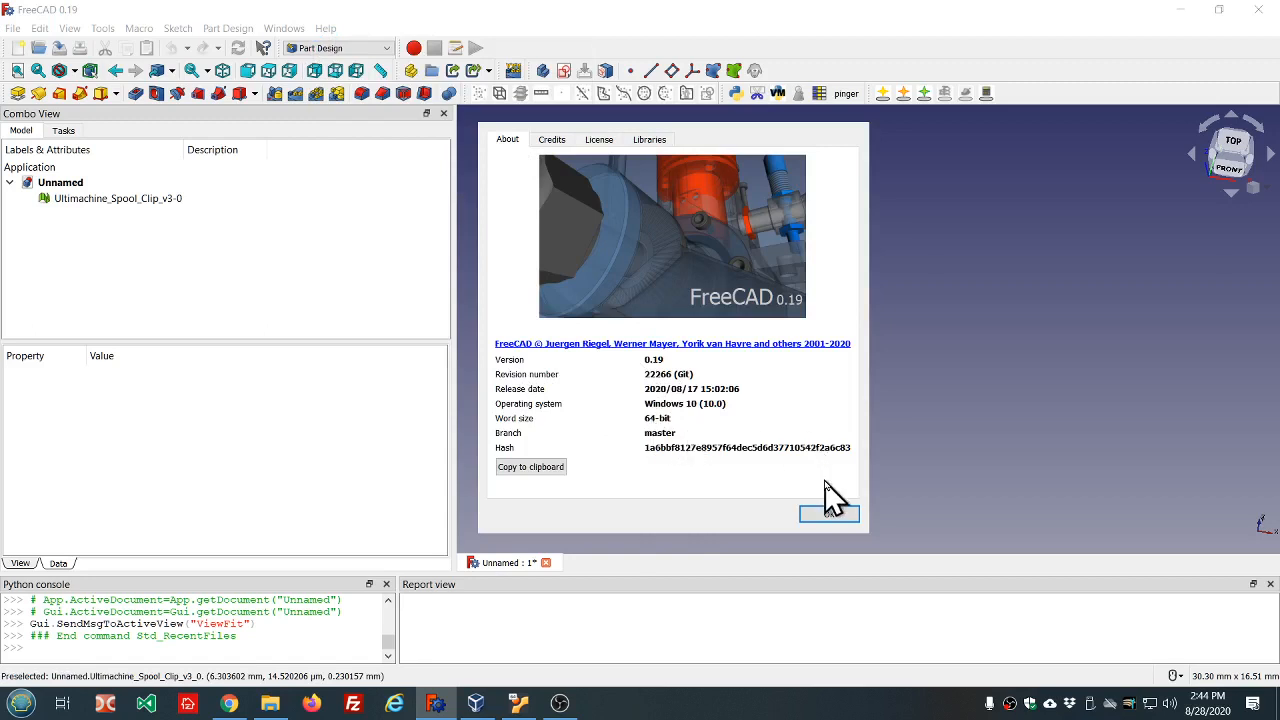
click(826, 516)
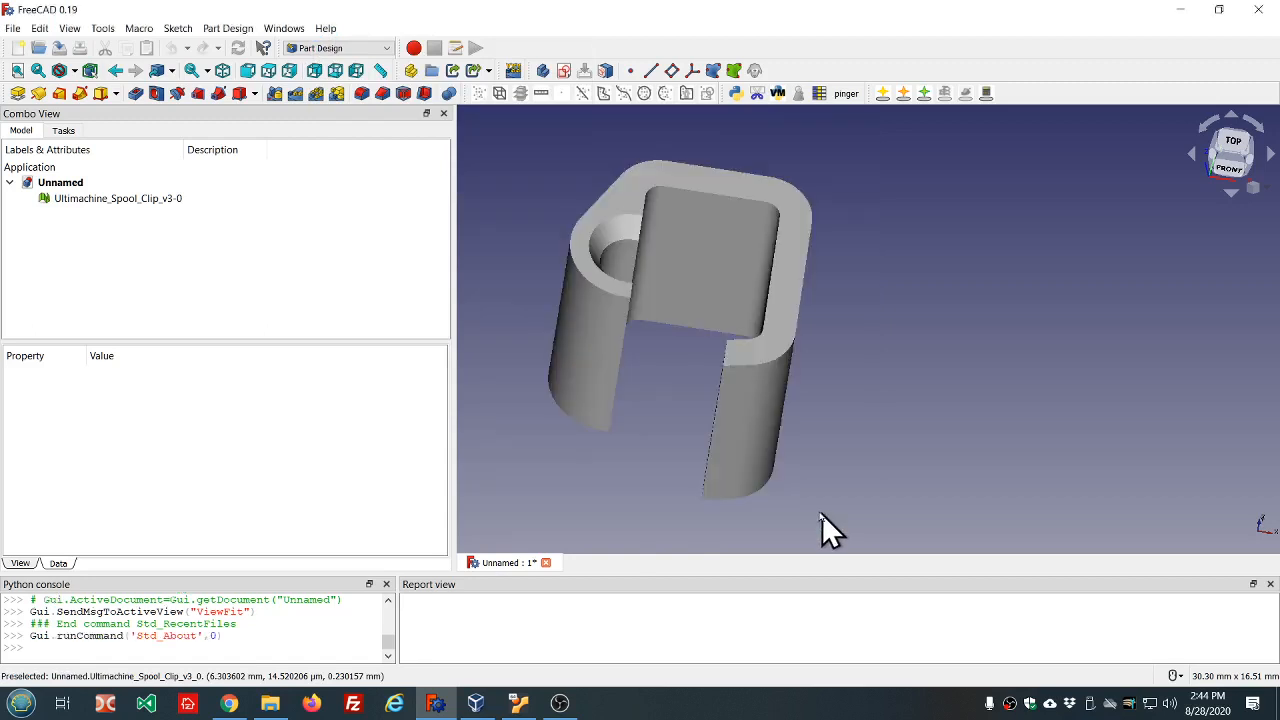
Create a Mesh Remodel points object from the Ultimachine_Spool_Clip_v3-0 mesh.
middle_drag(897, 357, 871, 345)
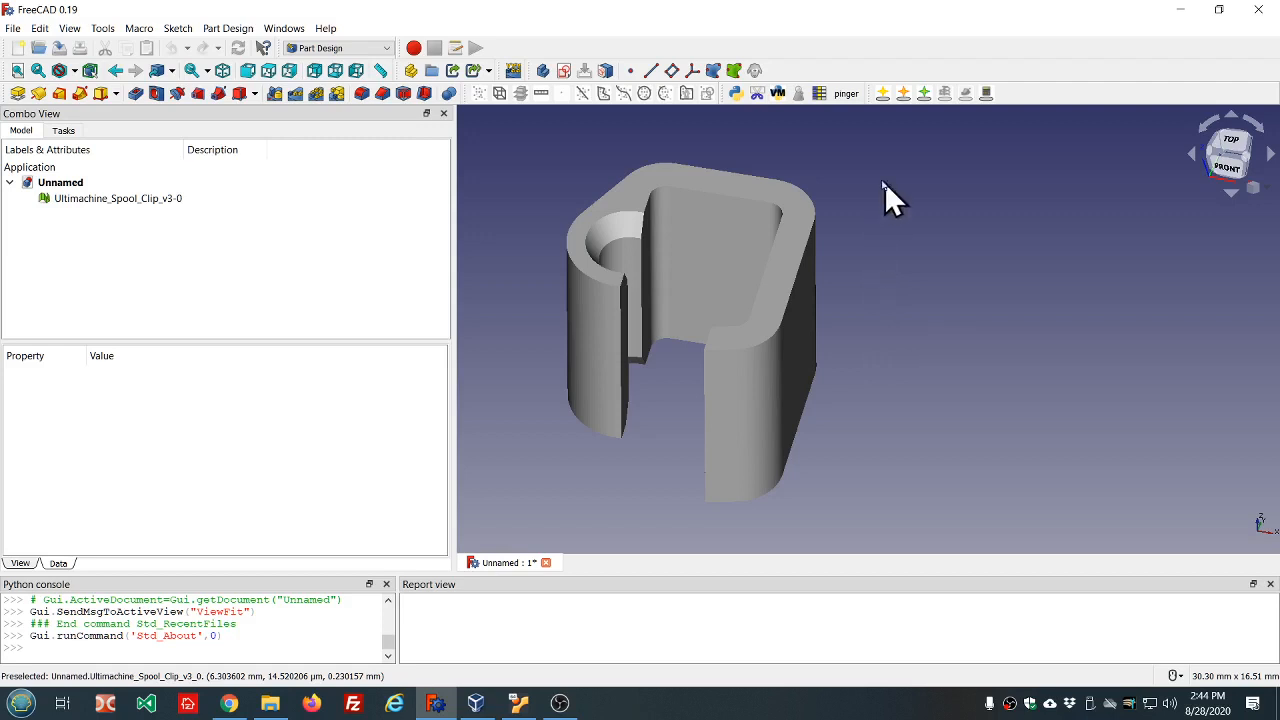
scroll(560, 169, up, 2)
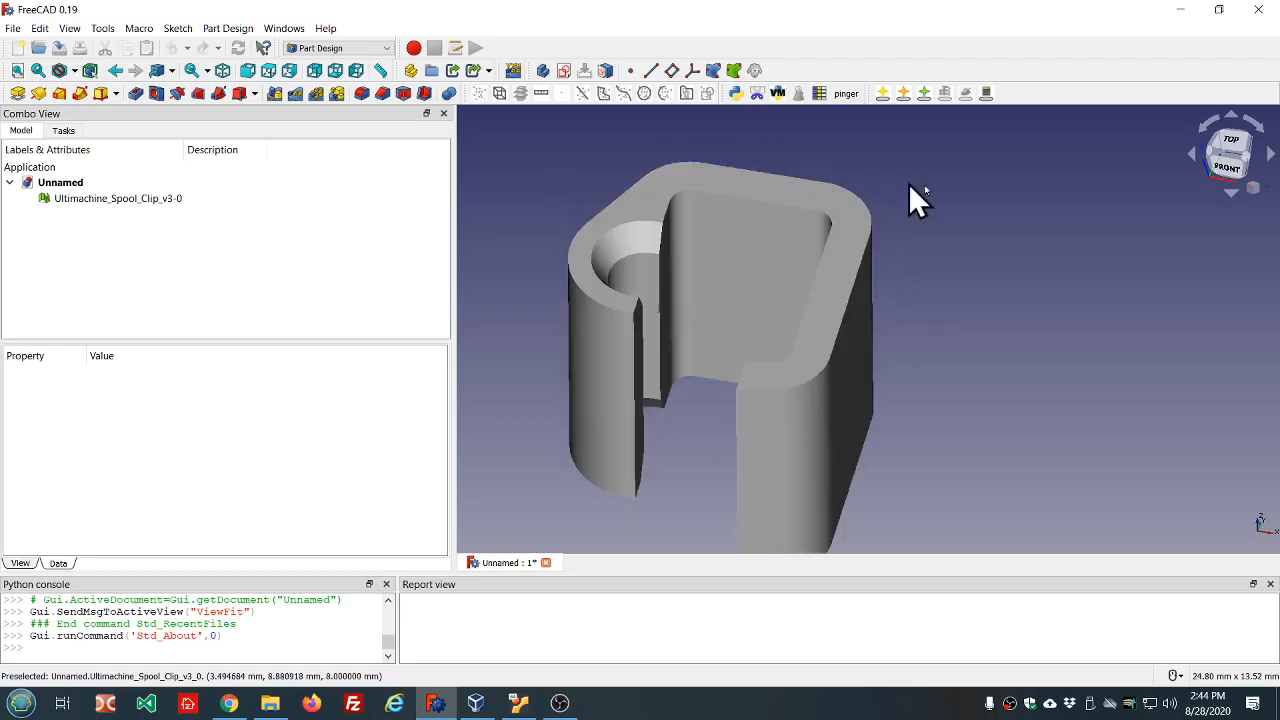
middle_drag(855, 147, 816, 154)
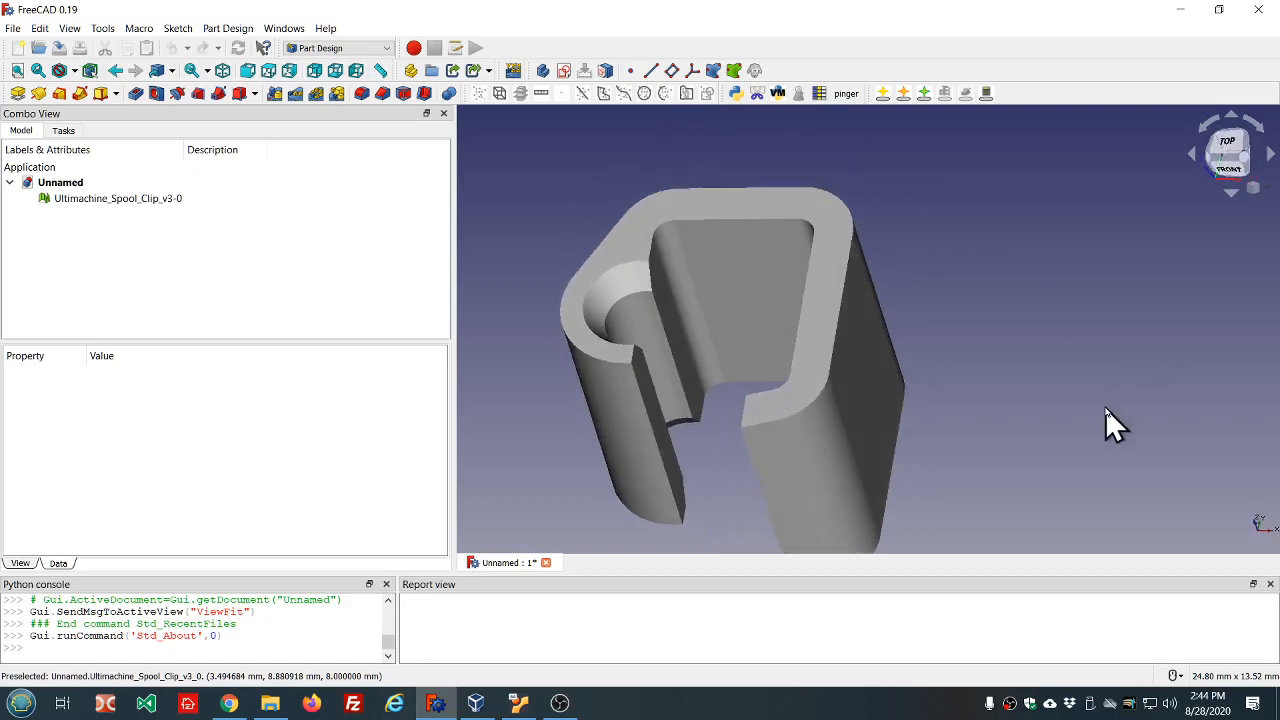
middle_drag(1020, 435, 973, 453)
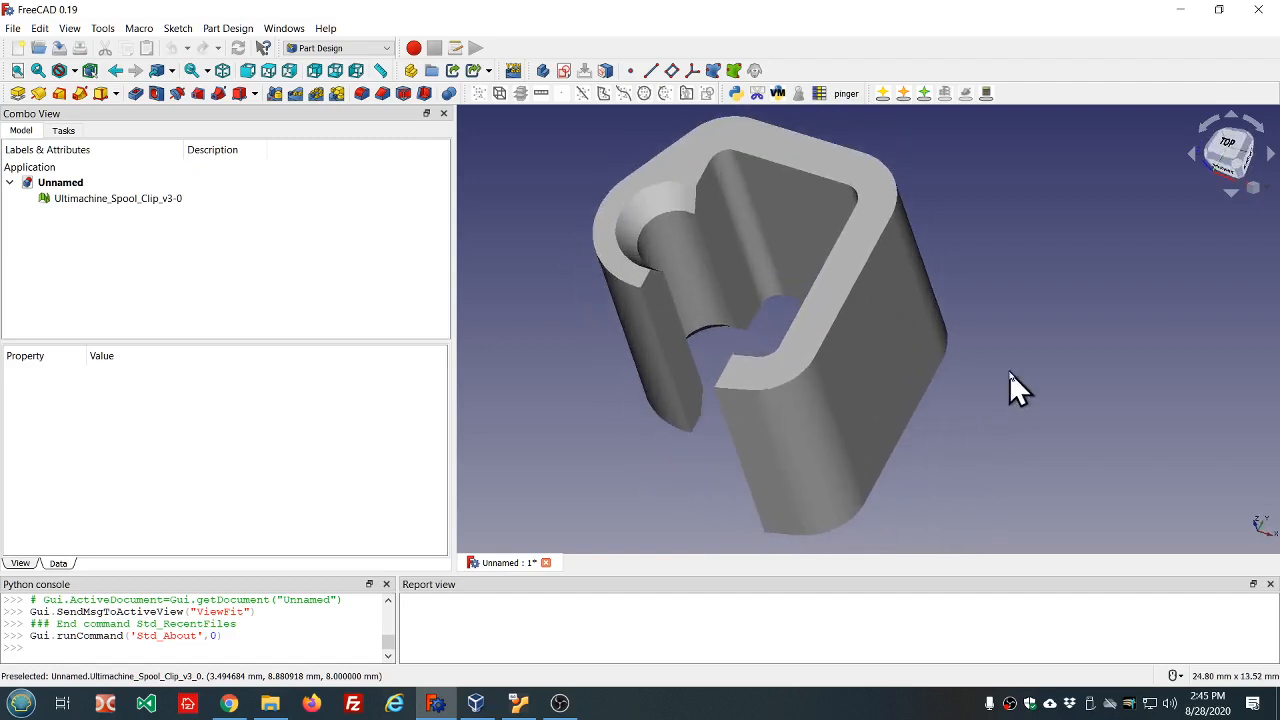
click(90, 199)
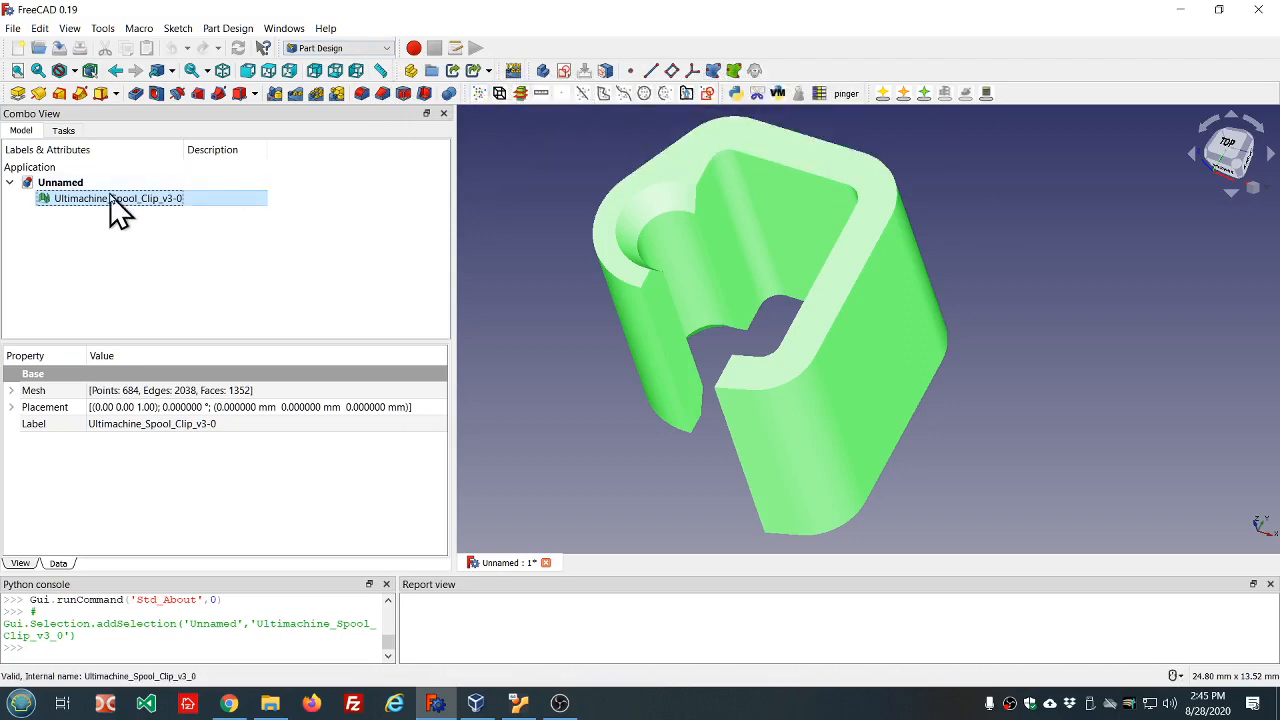
click(484, 100)
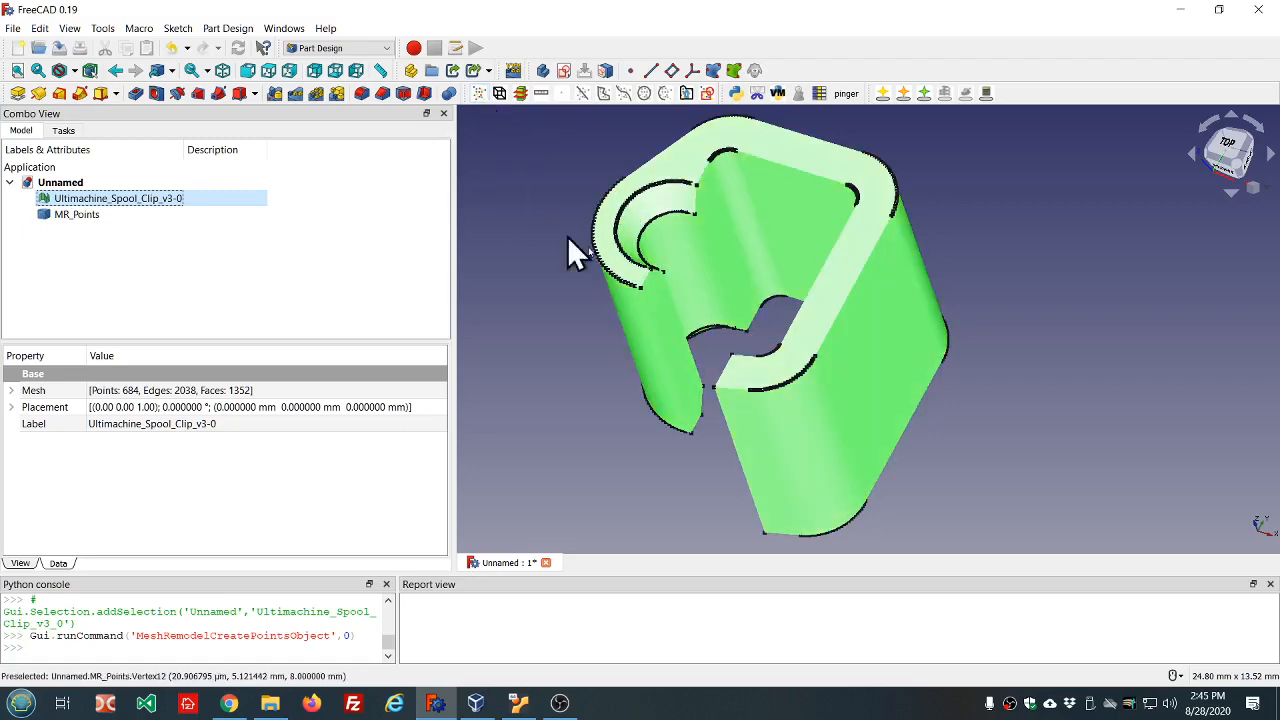
Examine the points along the clip's countersunk hole, rounded corners and outer edges from several angles.
scroll(654, 226, up, 3)
click(1184, 263)
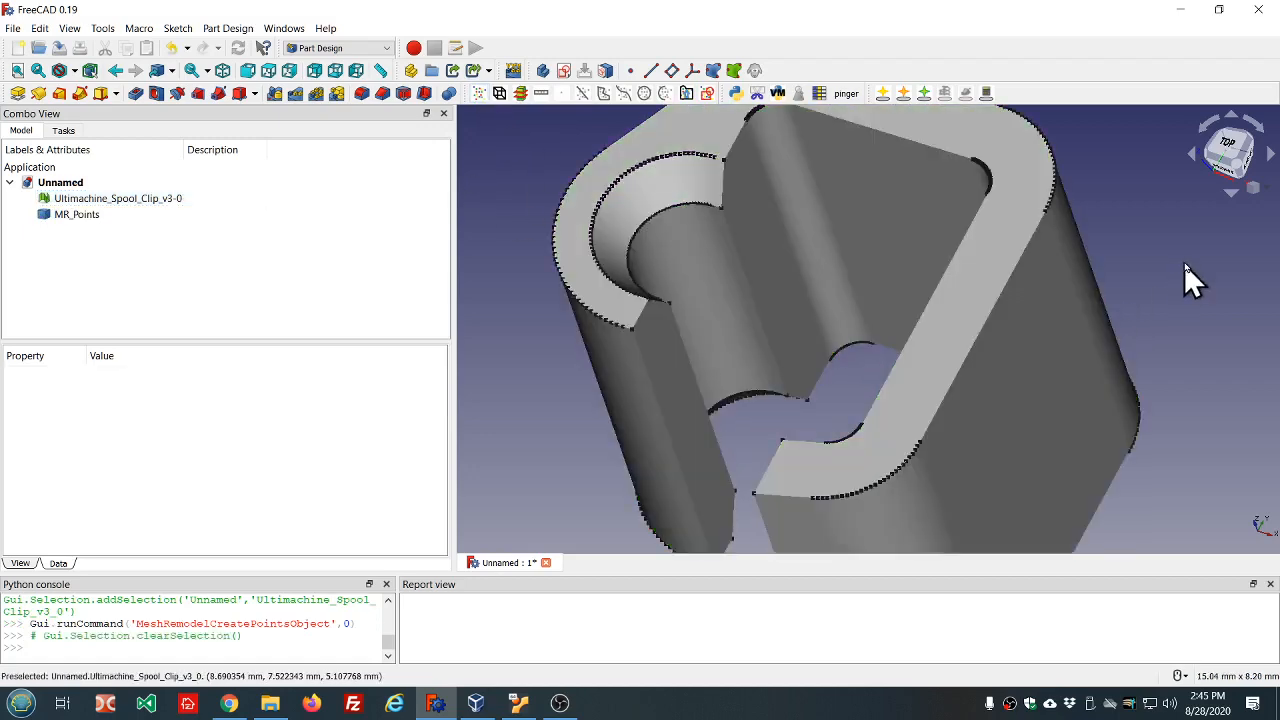
middle_drag(1186, 262, 734, 171)
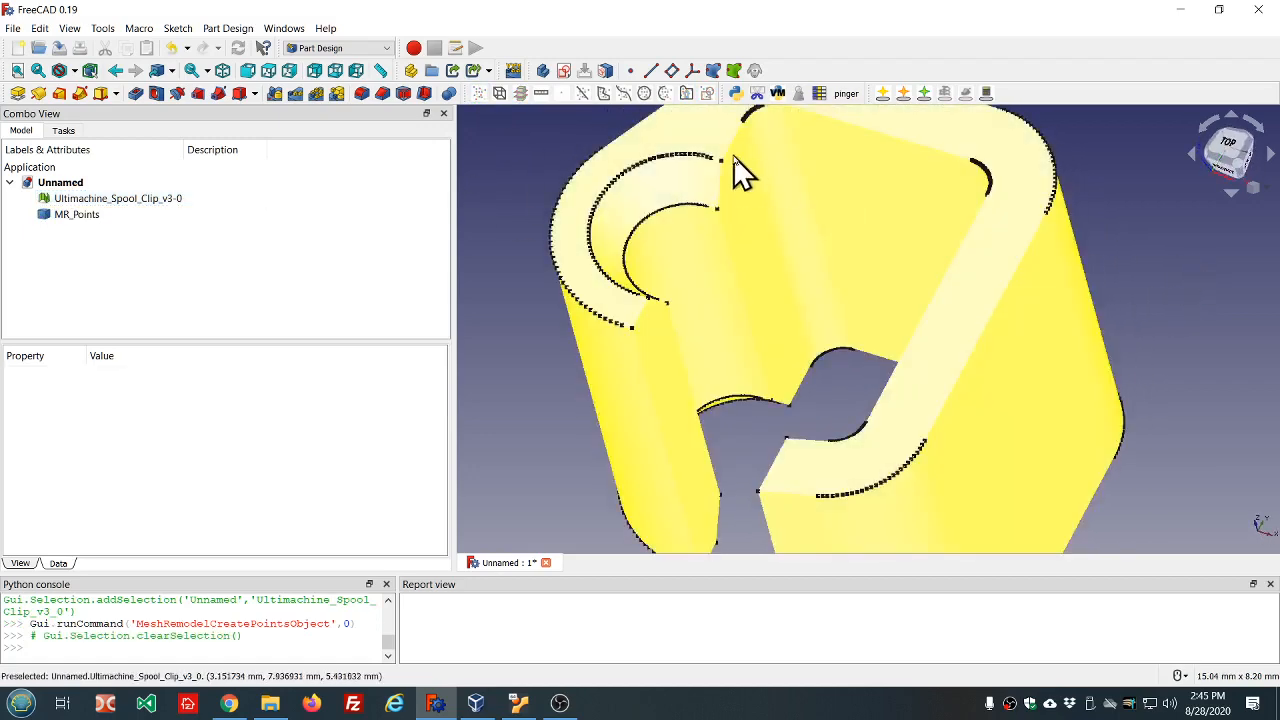
middle_drag(560, 160, 538, 199)
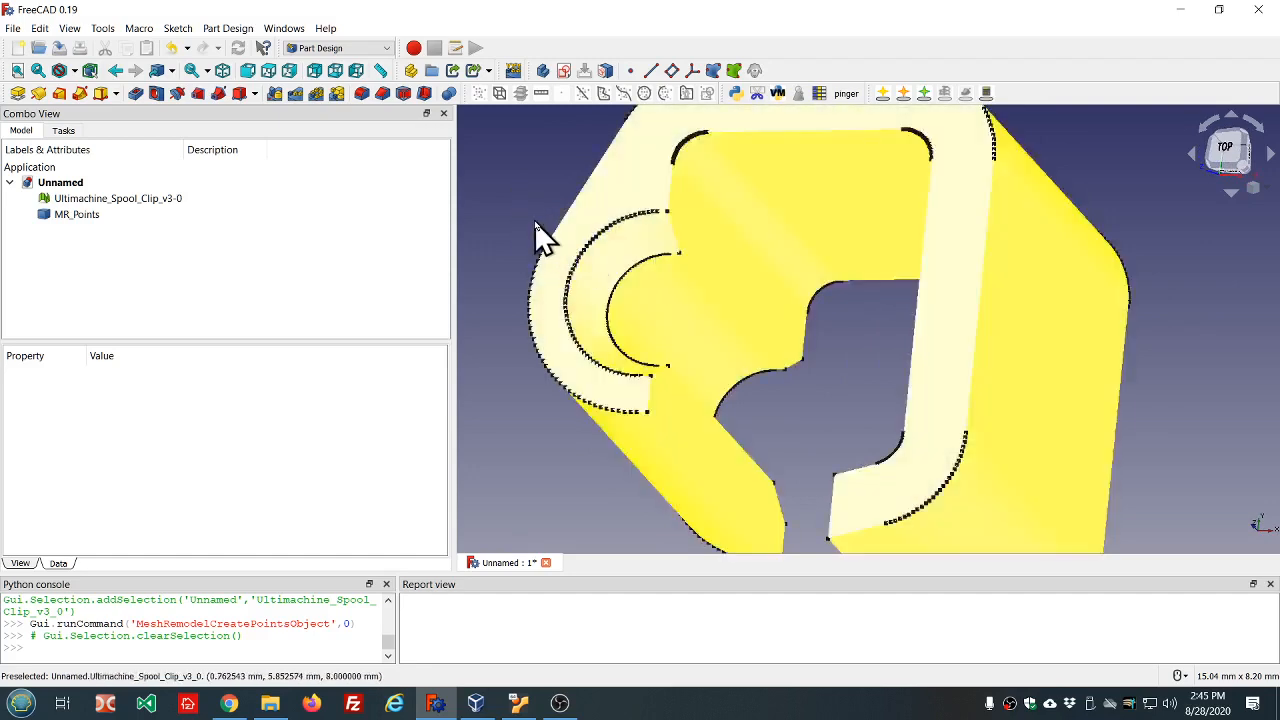
middle_drag(534, 243, 709, 263)
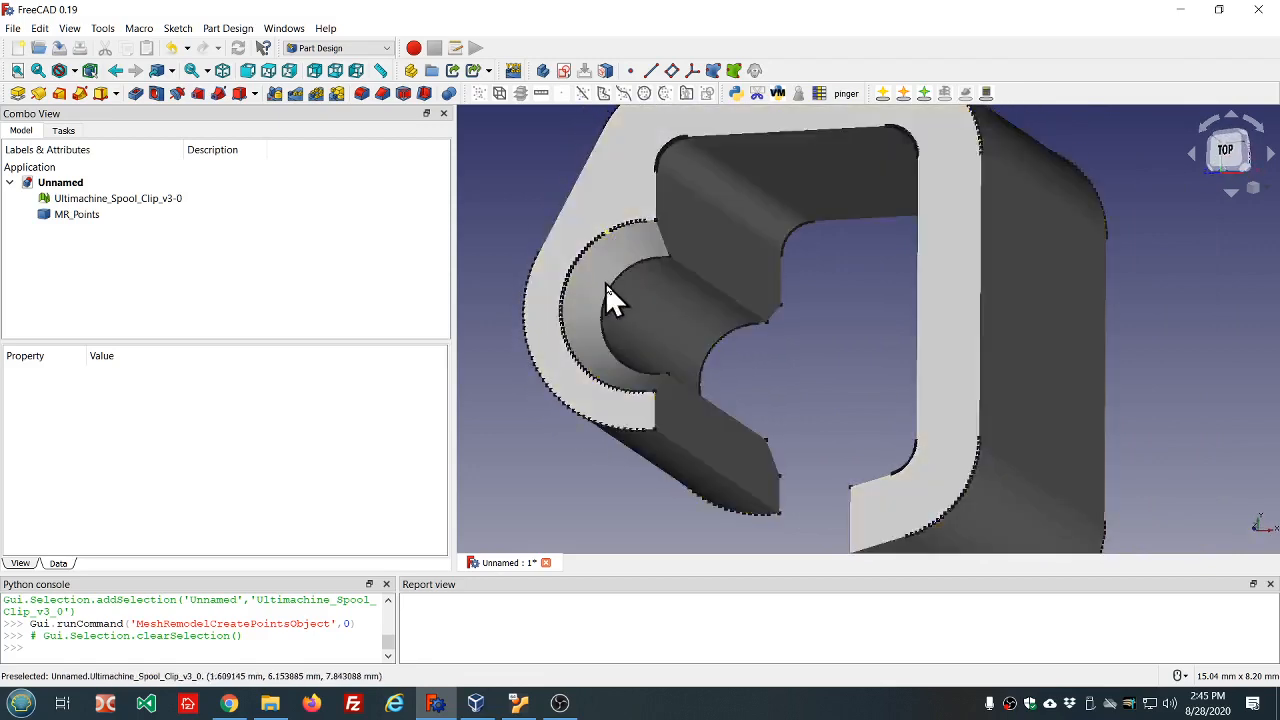
middle_drag(740, 380, 802, 368)
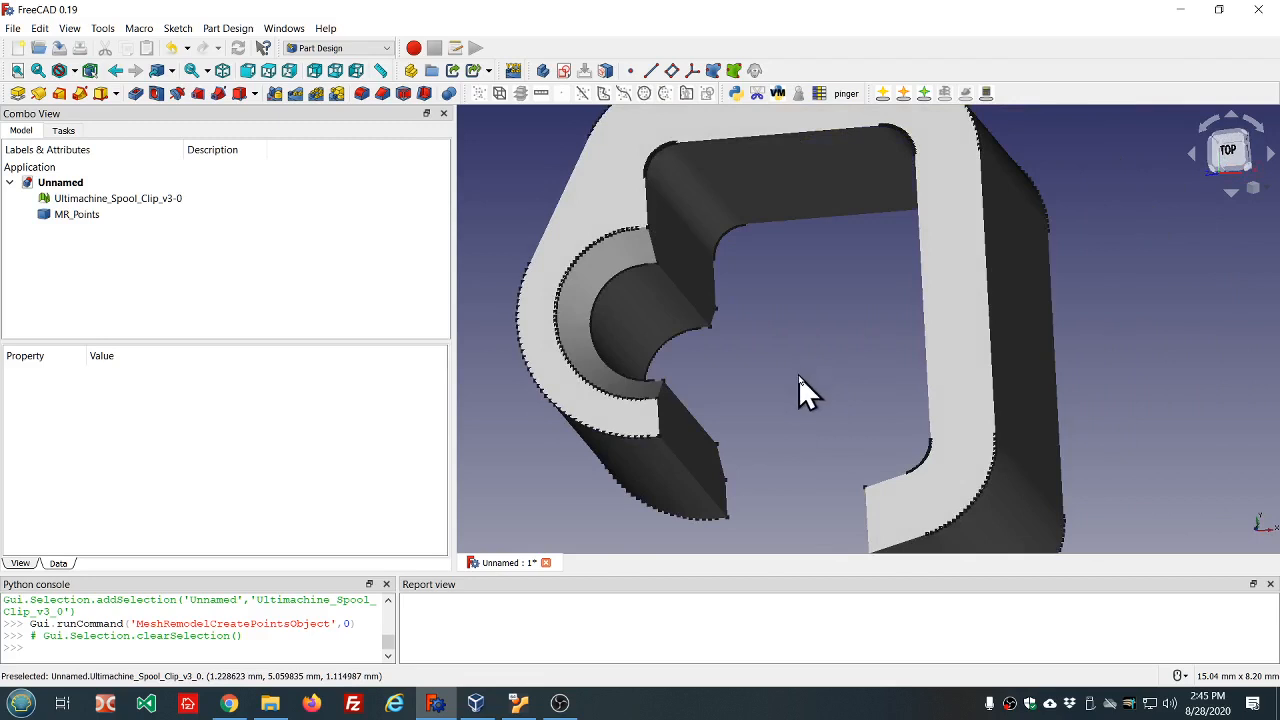
scroll(814, 356, down, 2)
middle_drag(815, 356, 739, 318)
scroll(740, 282, up, 4)
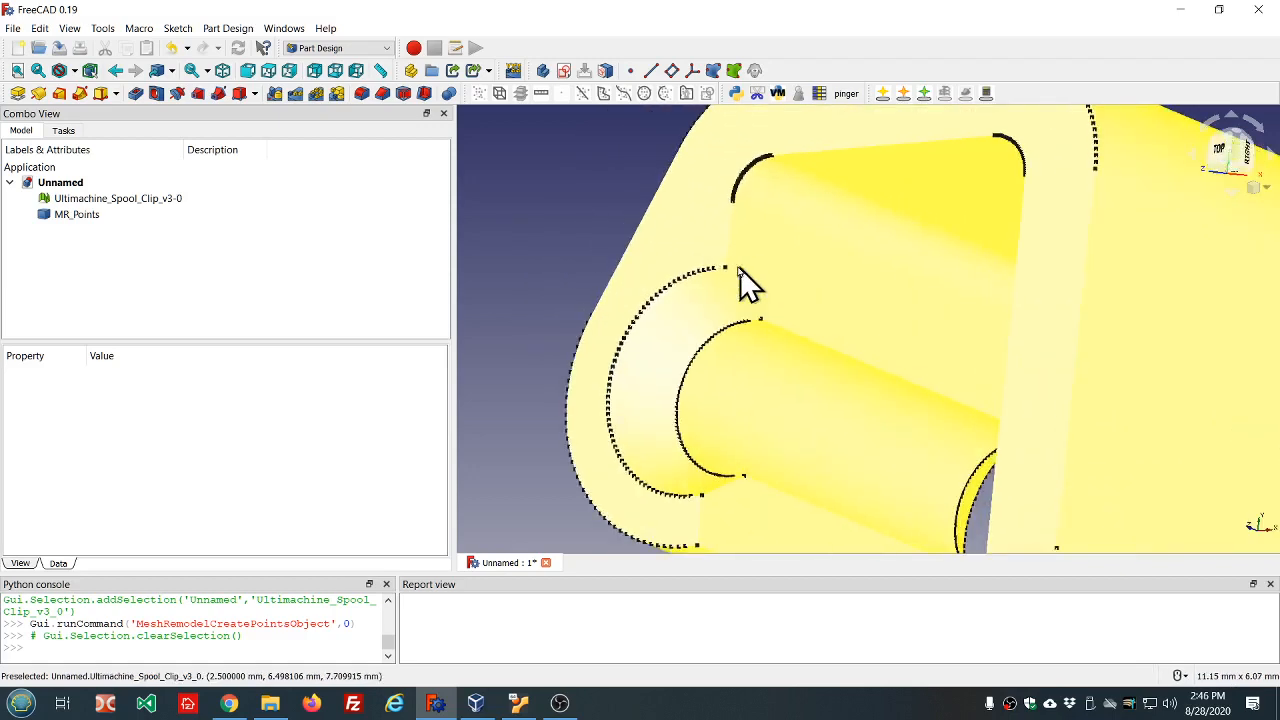
scroll(800, 368, down, 2)
middle_drag(778, 378, 788, 271)
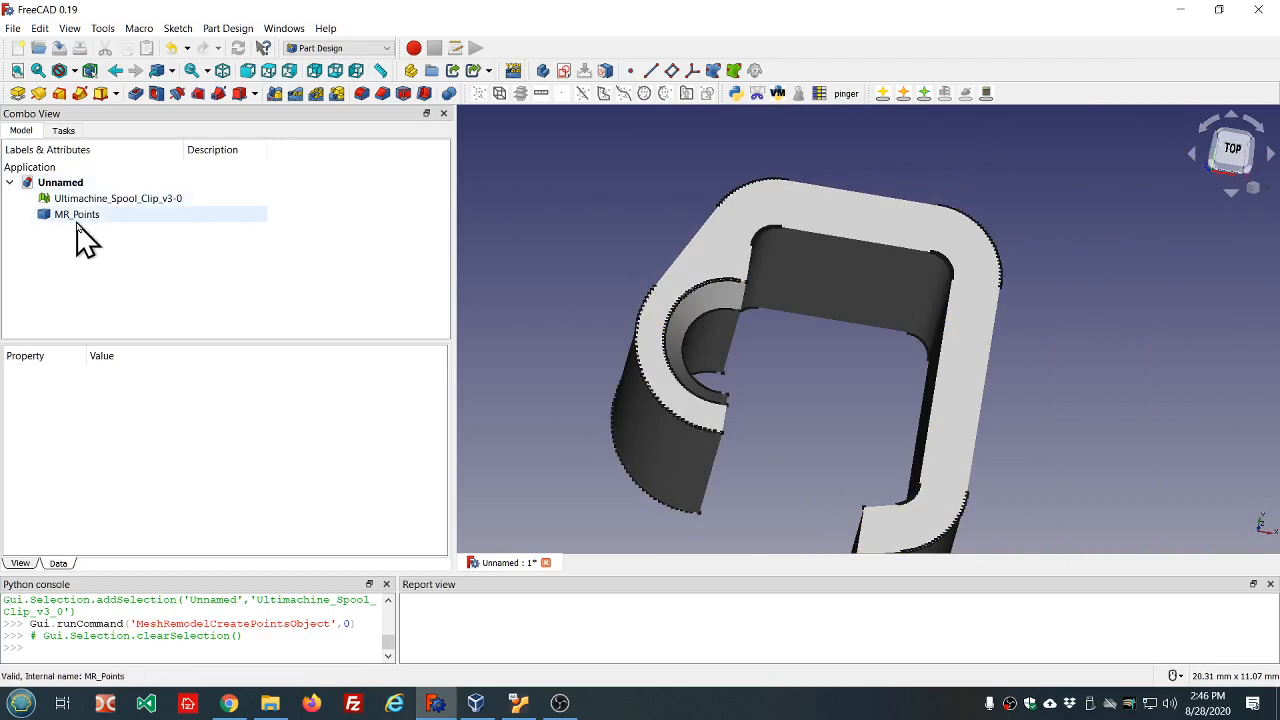
Create a new Part Design body in the document and clear the selection.
click(541, 72)
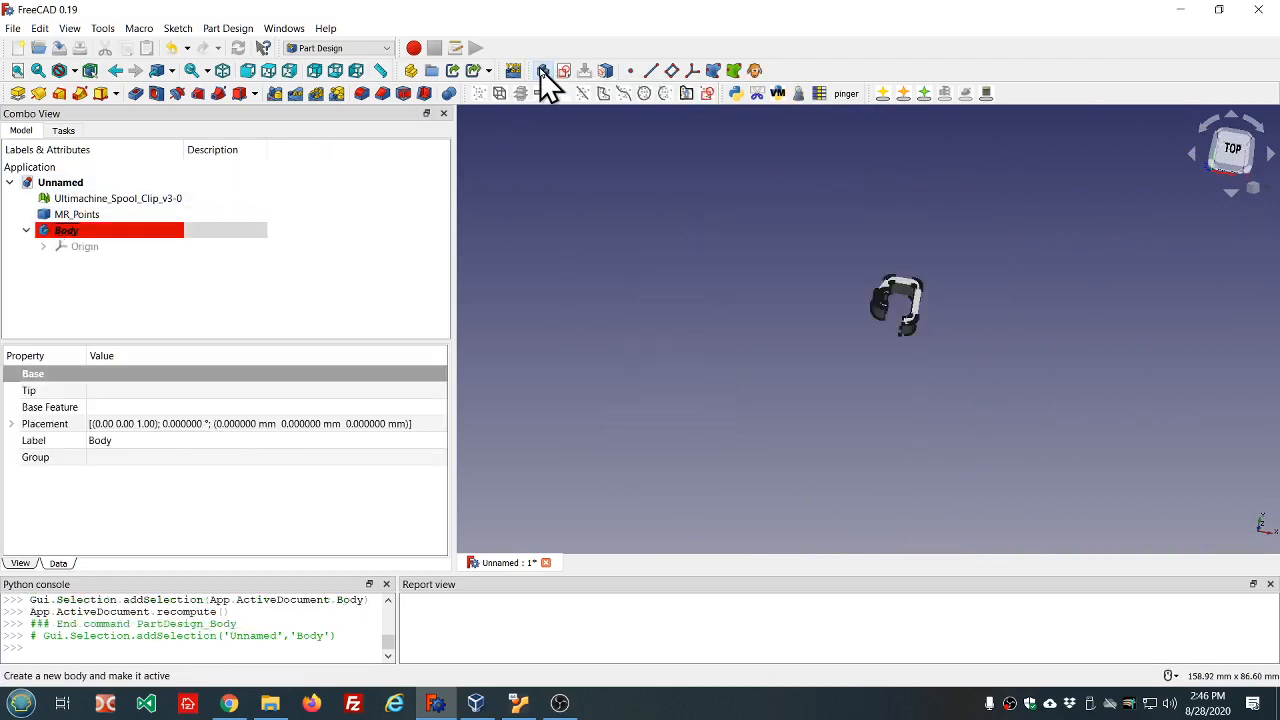
scroll(942, 302, up, 8)
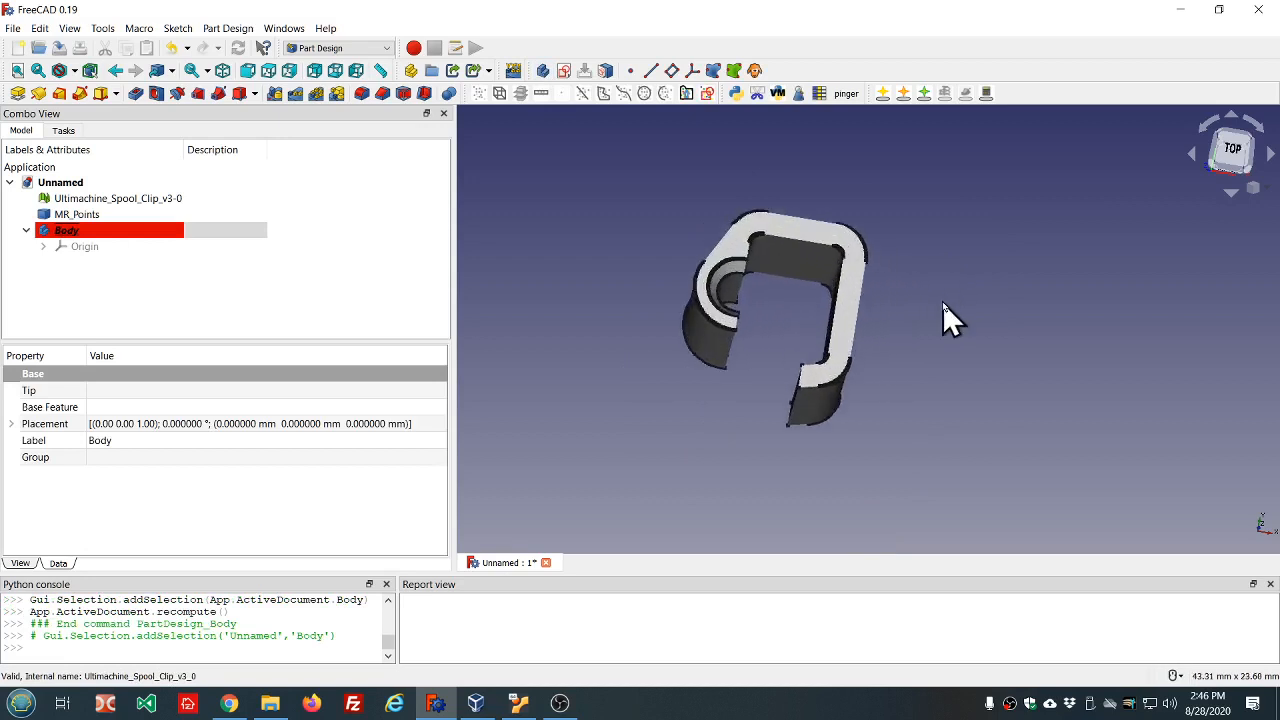
click(213, 300)
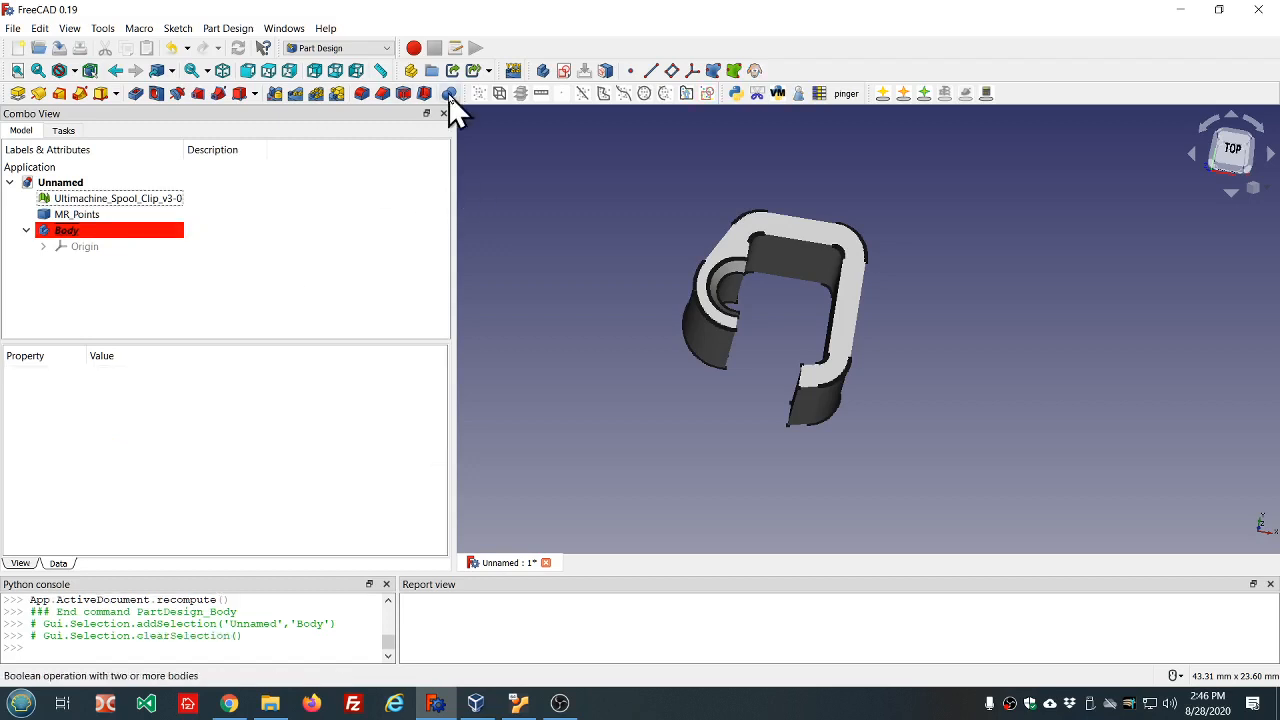
Create a new sketch in the body on the XY_Plane base plane.
click(560, 74)
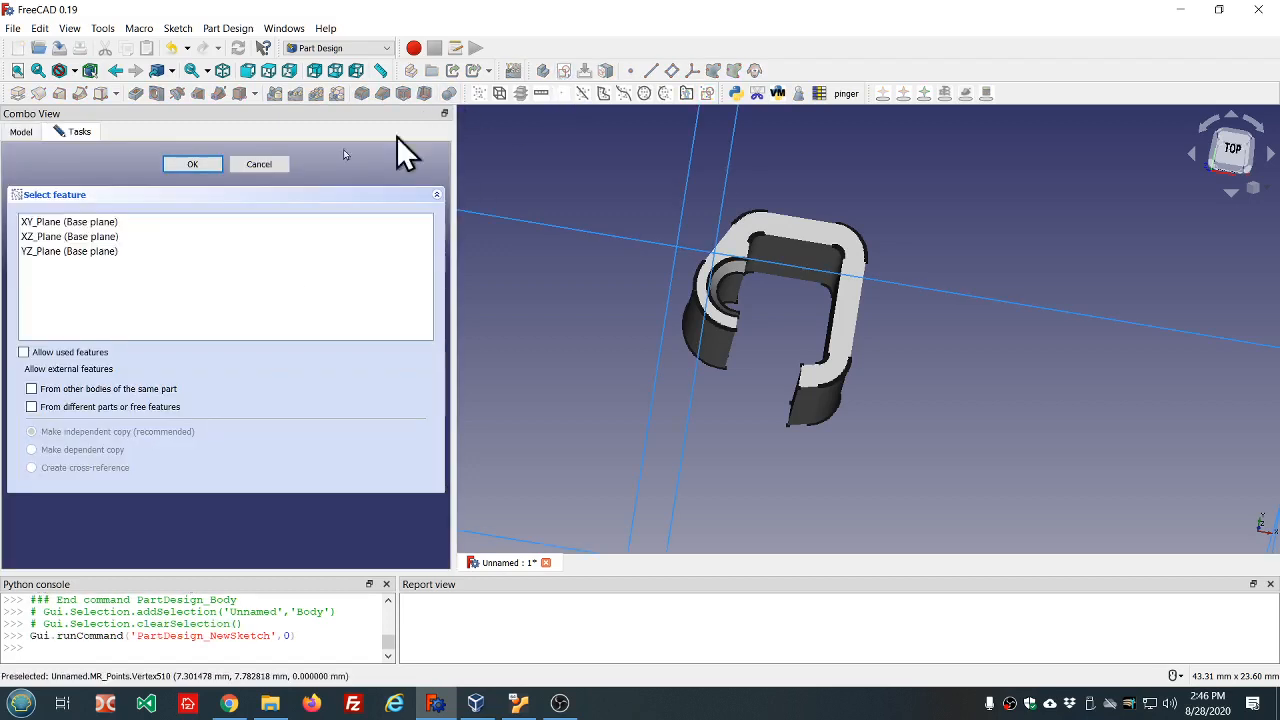
click(115, 222)
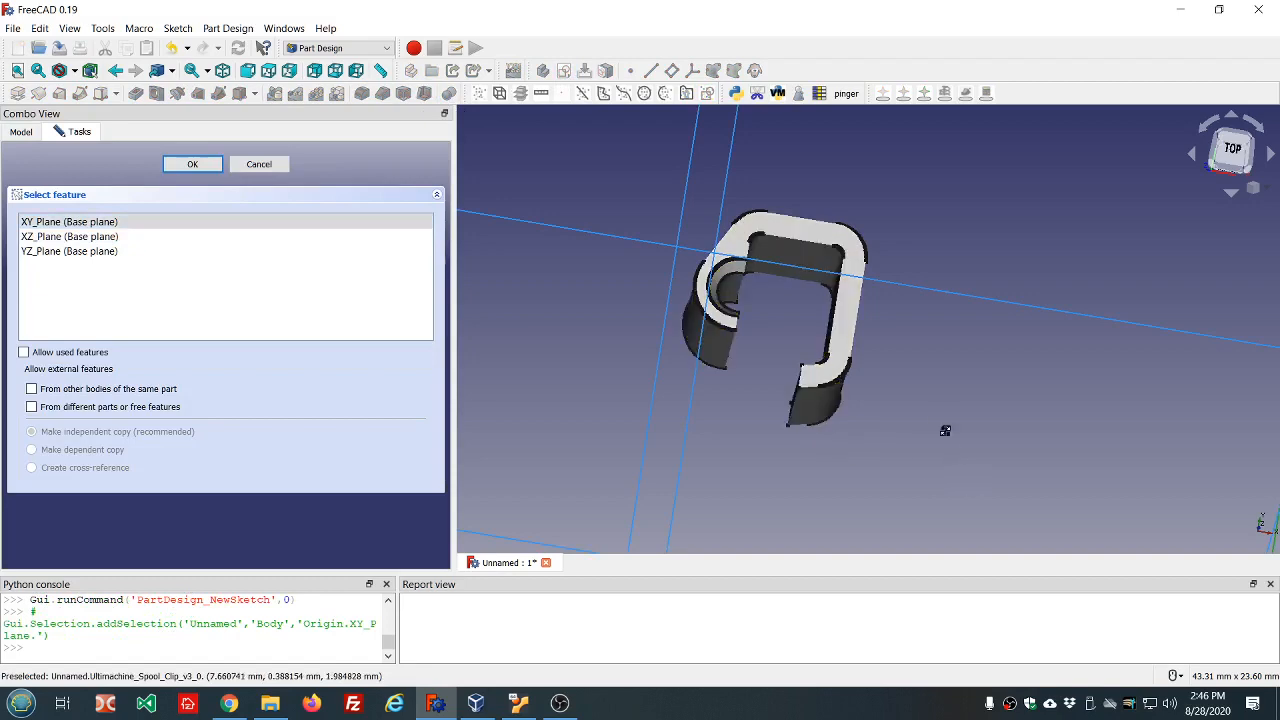
middle_drag(943, 429, 951, 354)
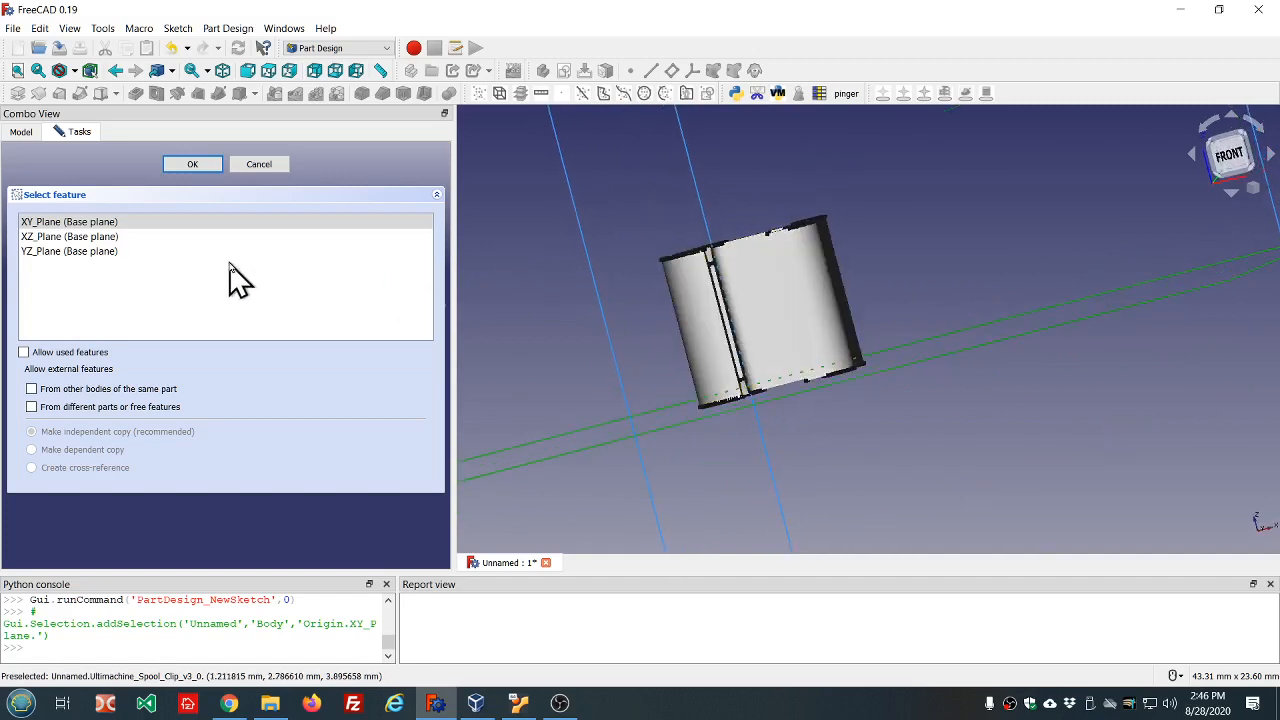
click(186, 164)
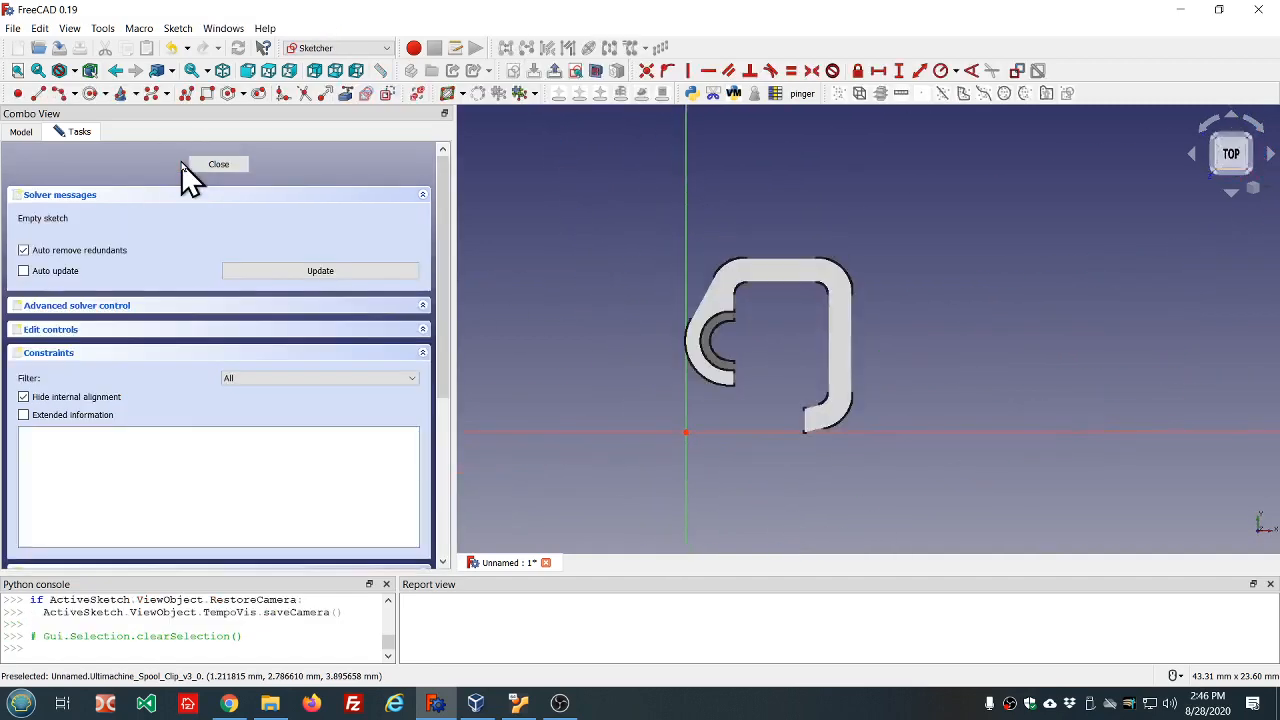
Turn on the section view to cut the clip at the sketch plane, and inspect the points around the hole's arc.
mouse_move(876, 496)
middle_down()
mouse_move(874, 260)
mouse_move(891, 449)
mouse_move(882, 497)
middle_up()
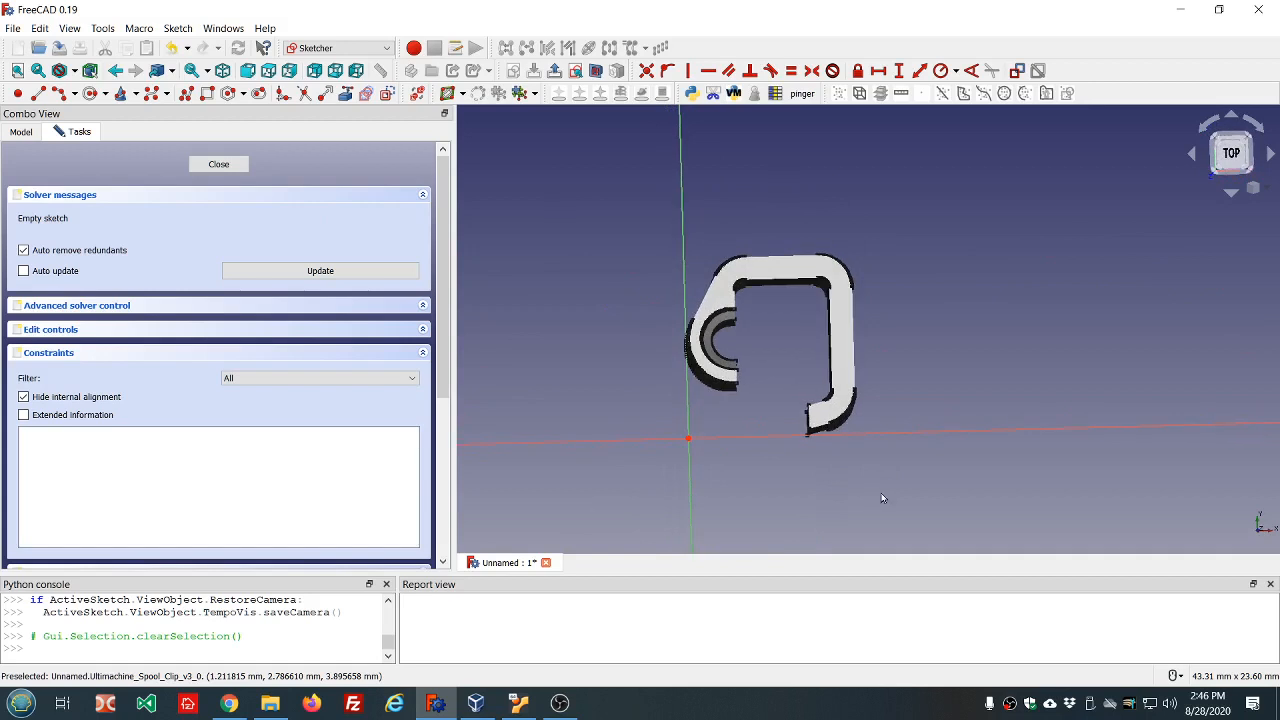
middle_drag(946, 360, 908, 312)
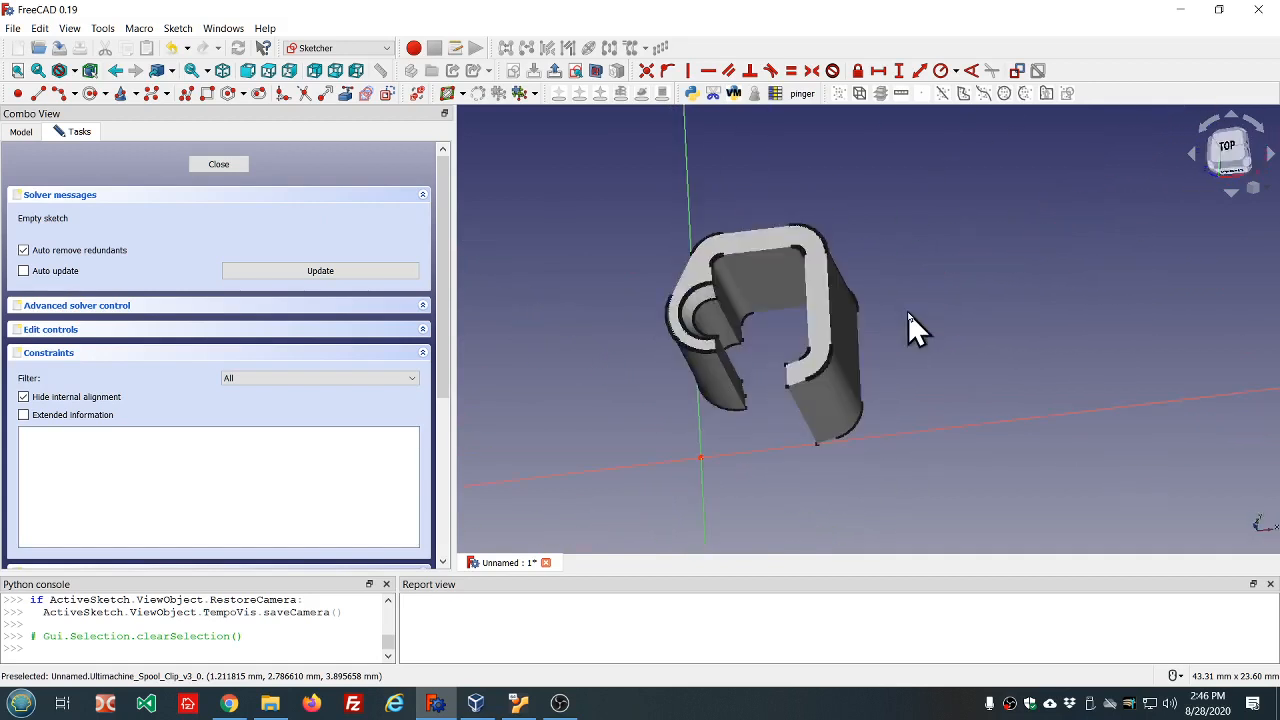
click(603, 73)
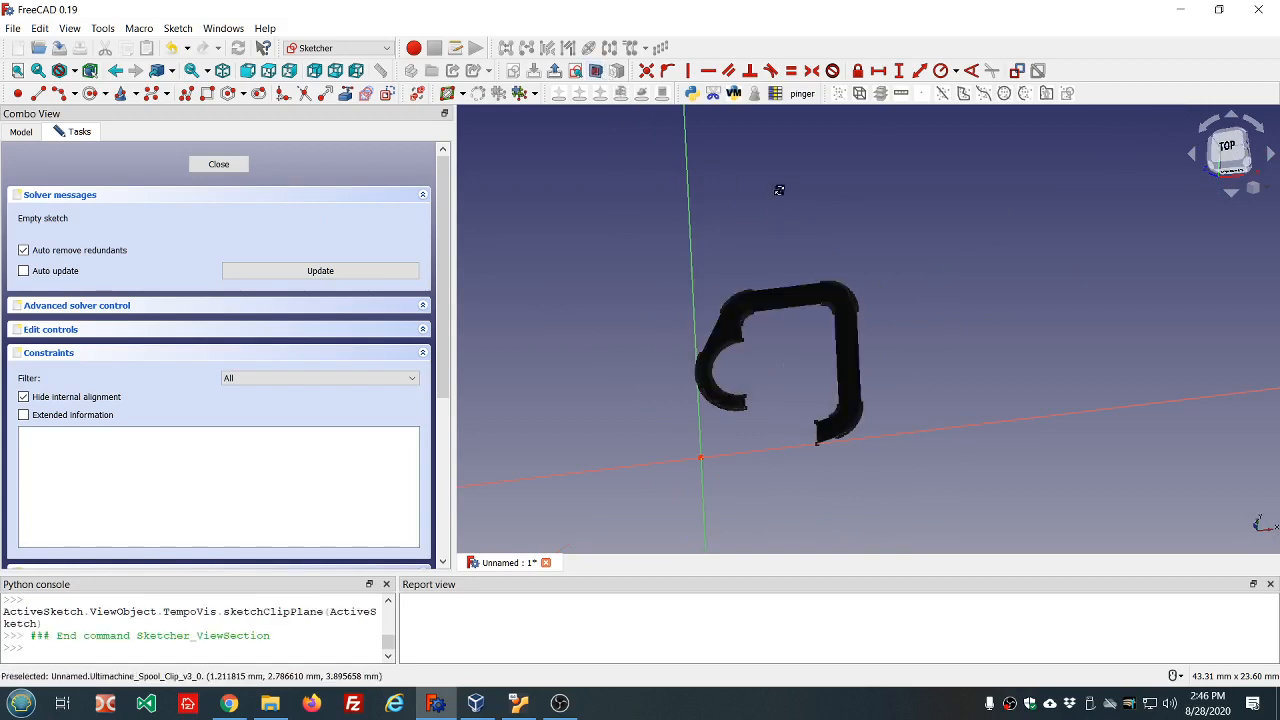
middle_drag(777, 189, 820, 220)
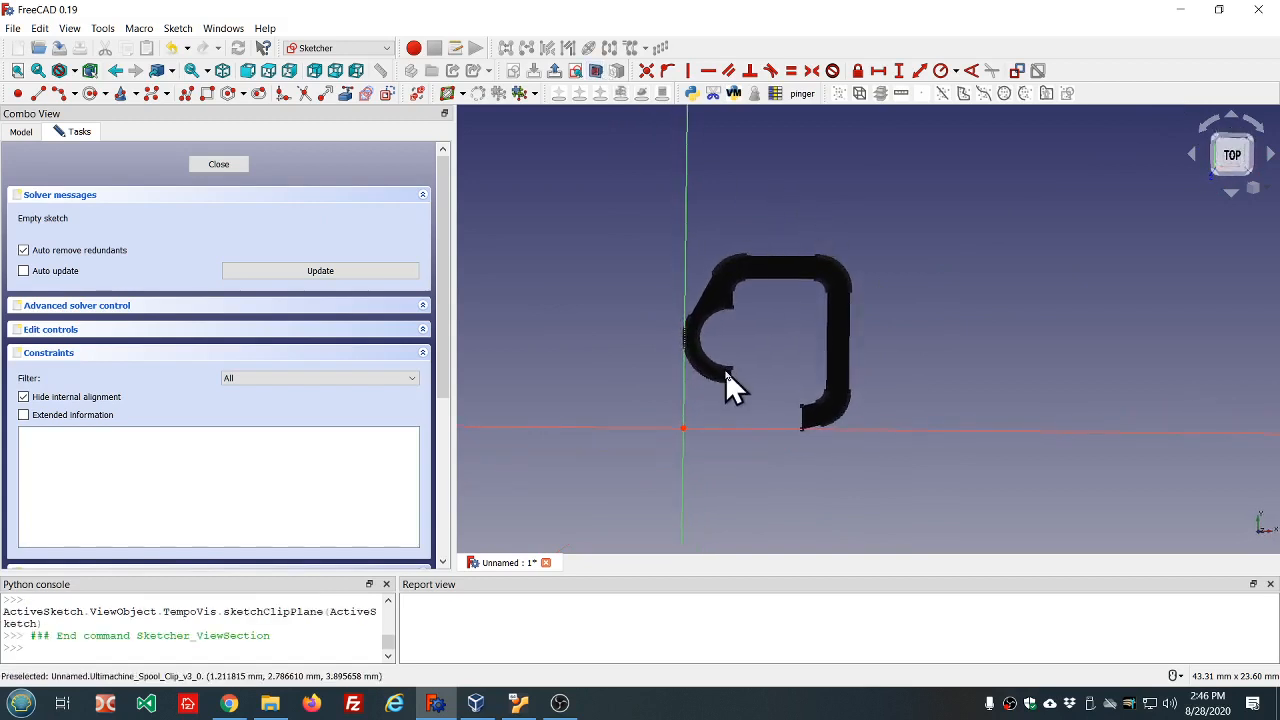
scroll(691, 352, up, 4)
scroll(691, 351, down, 2)
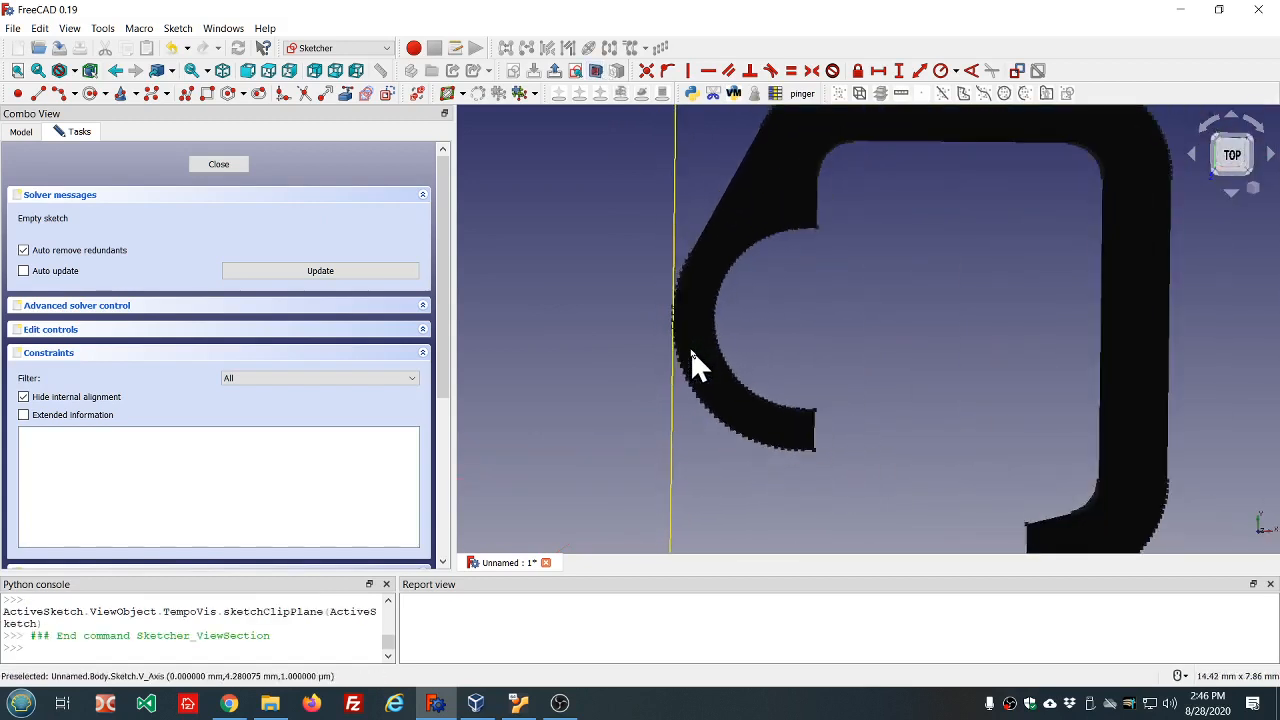
scroll(826, 501, up, 1)
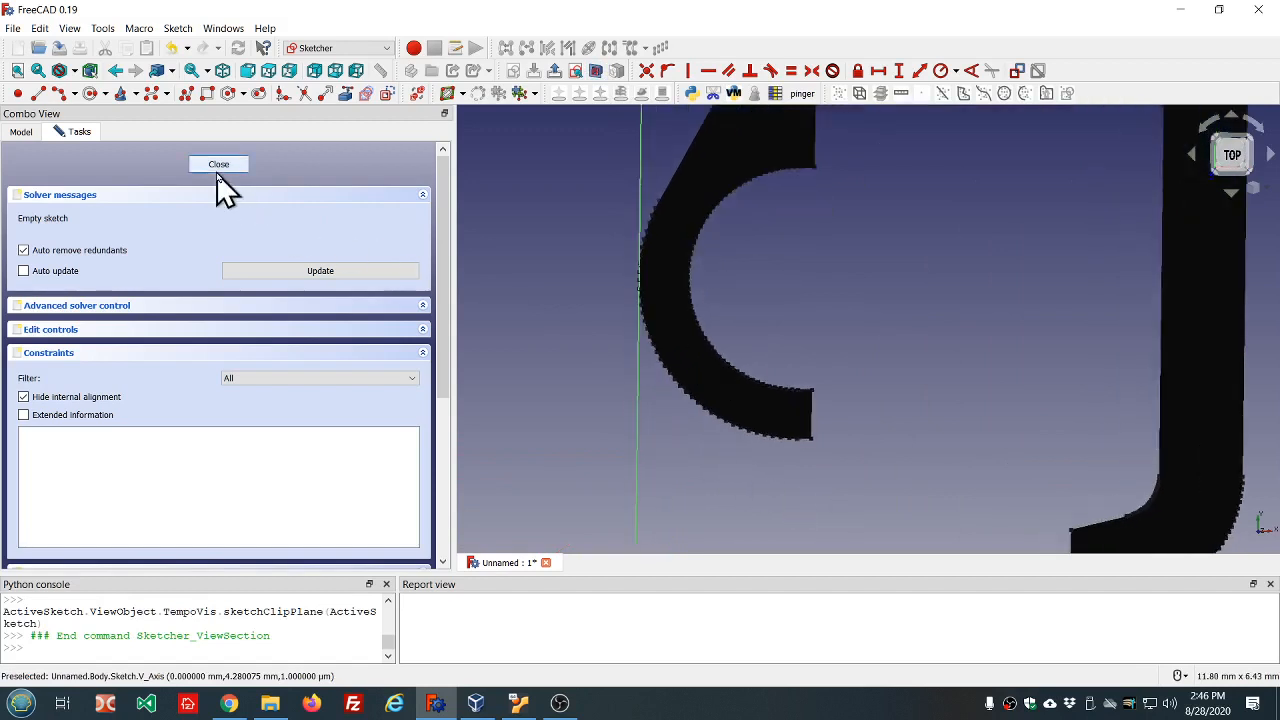
Try to link MR_Points vertices into the sketch as external geometry, and close the sketch.
click(348, 94)
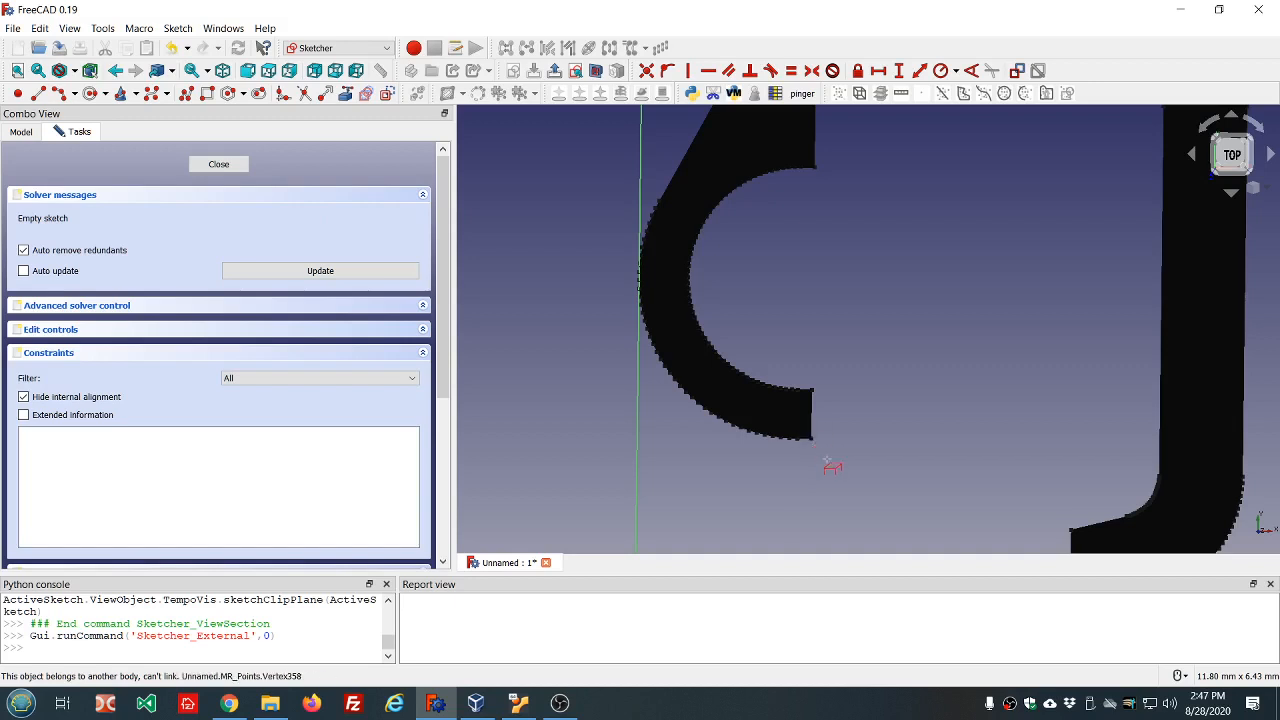
click(219, 165)
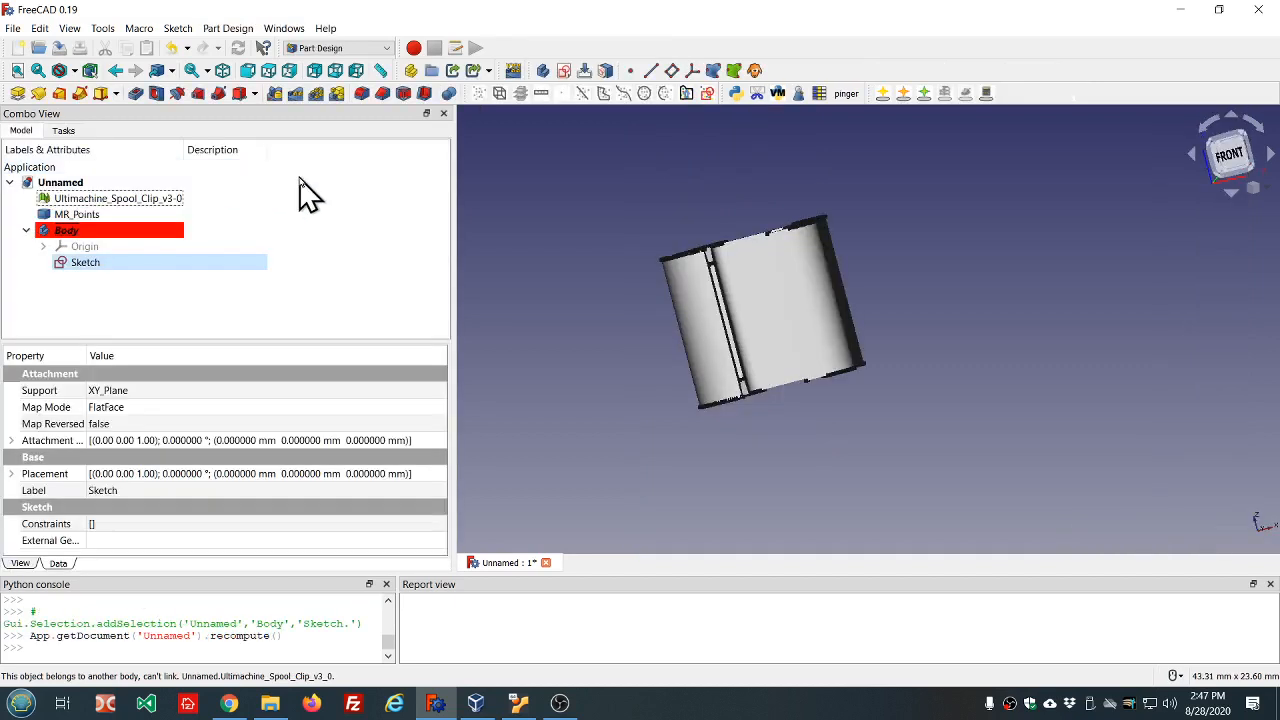
Add MR_Points to the Body's Group property alongside the sketch, and recompute the document.
click(91, 214)
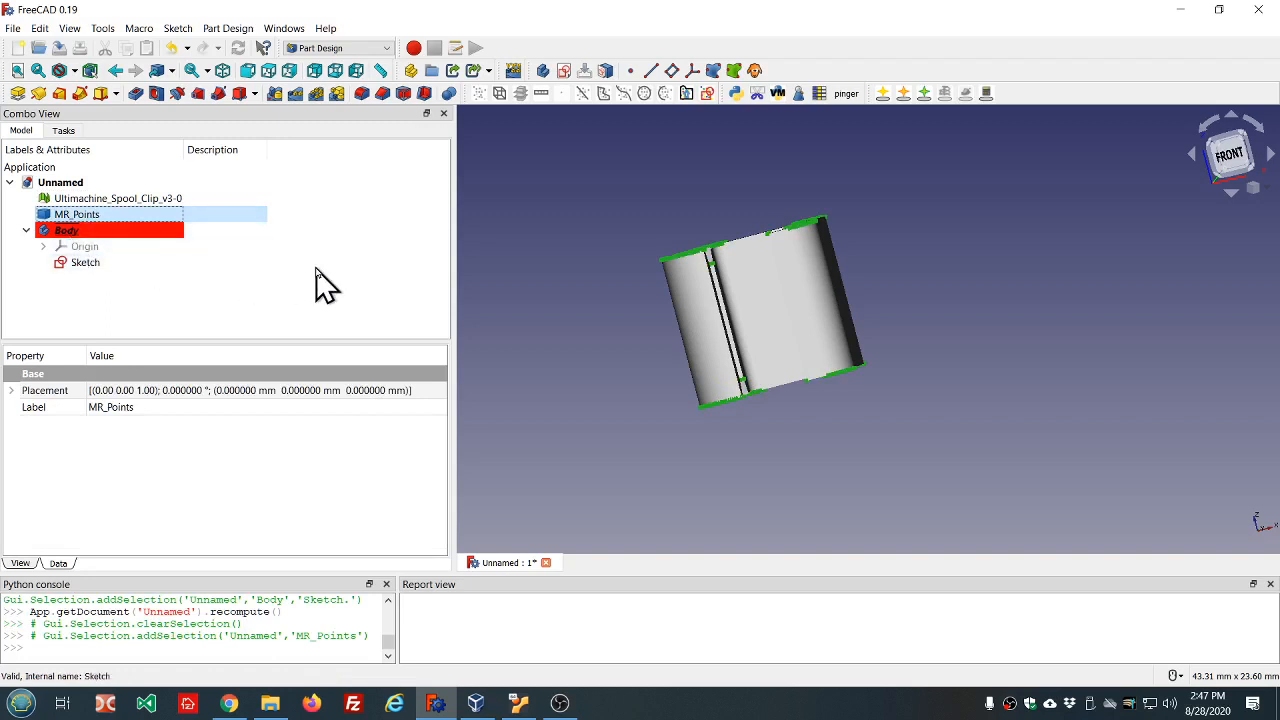
click(249, 300)
click(52, 233)
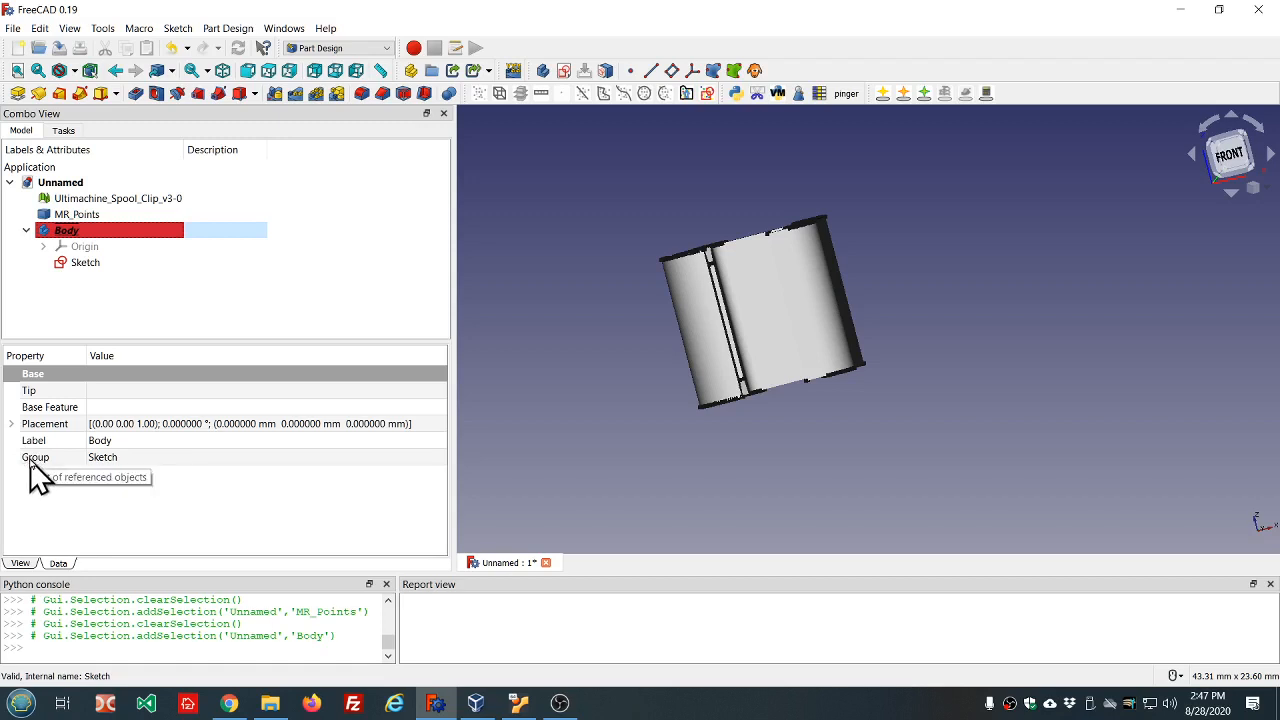
click(139, 460)
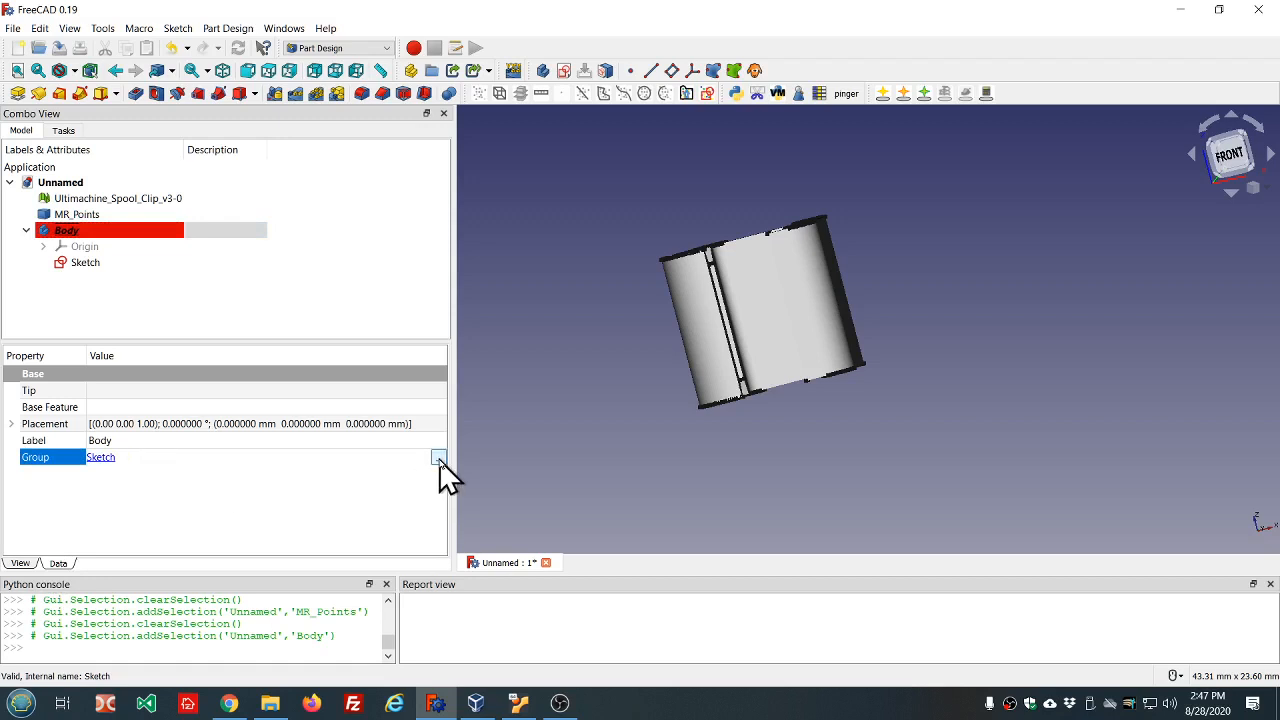
click(438, 458)
click(589, 245)
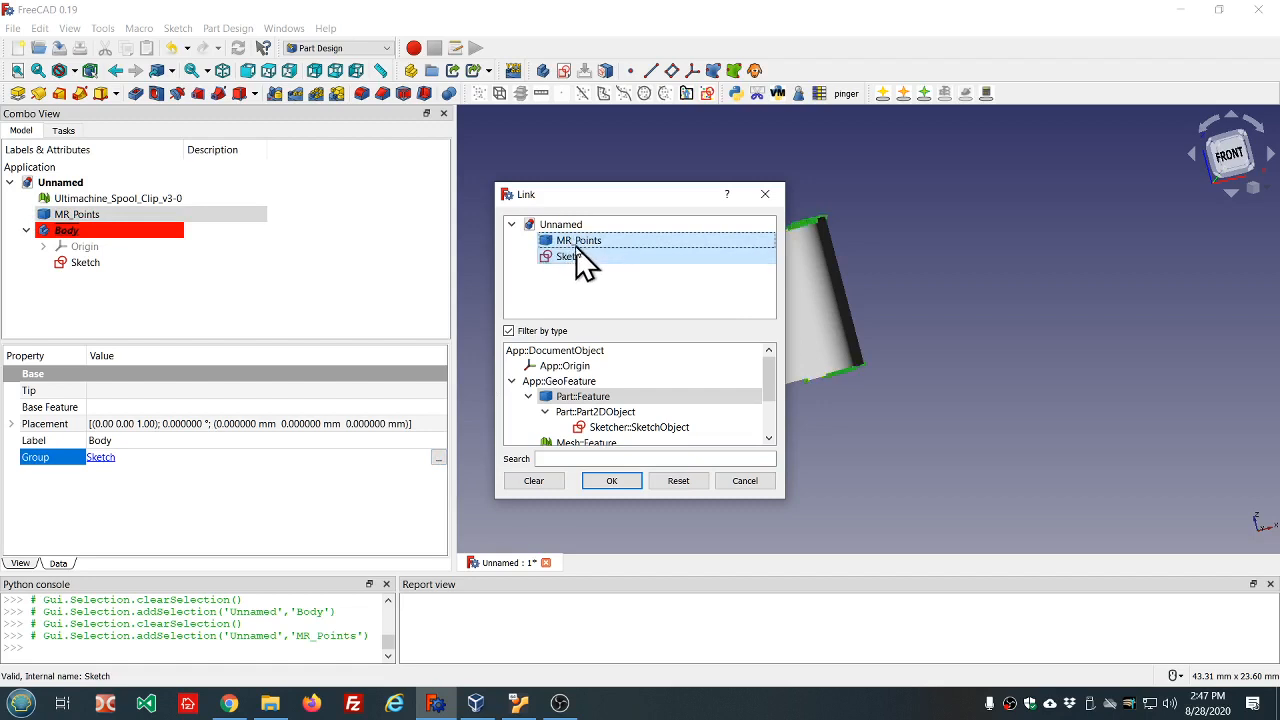
click(611, 481)
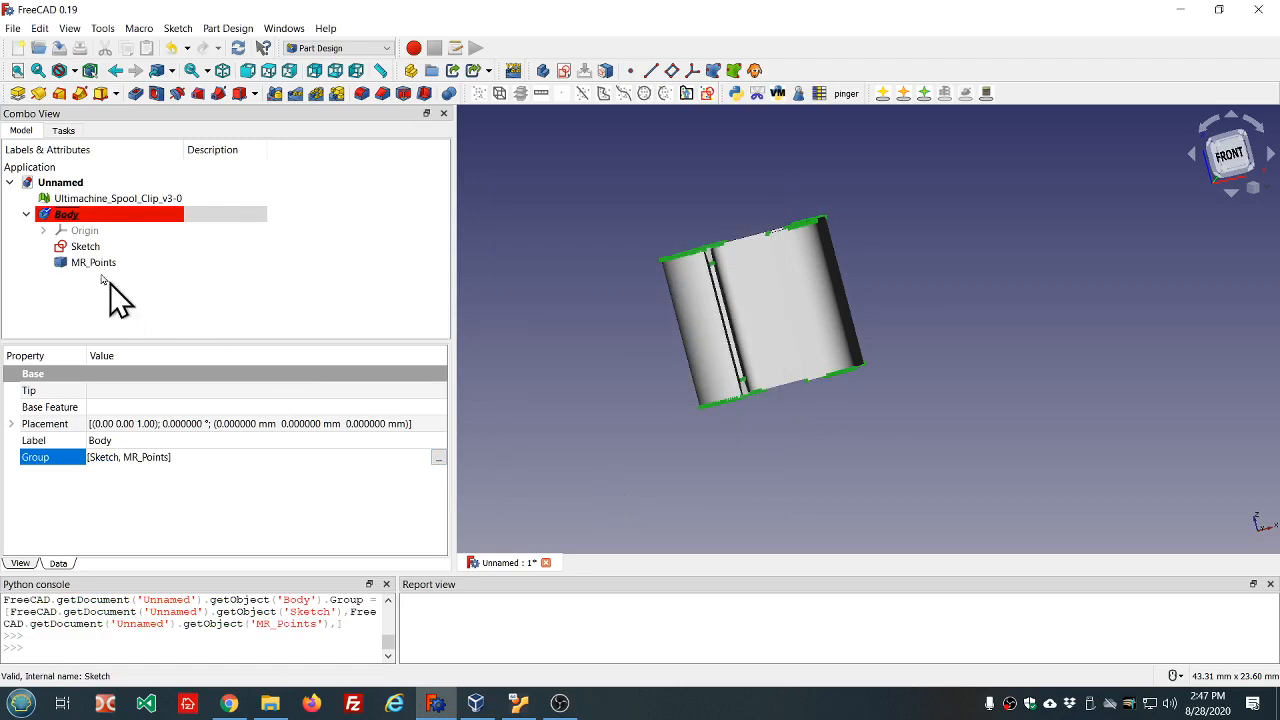
click(241, 46)
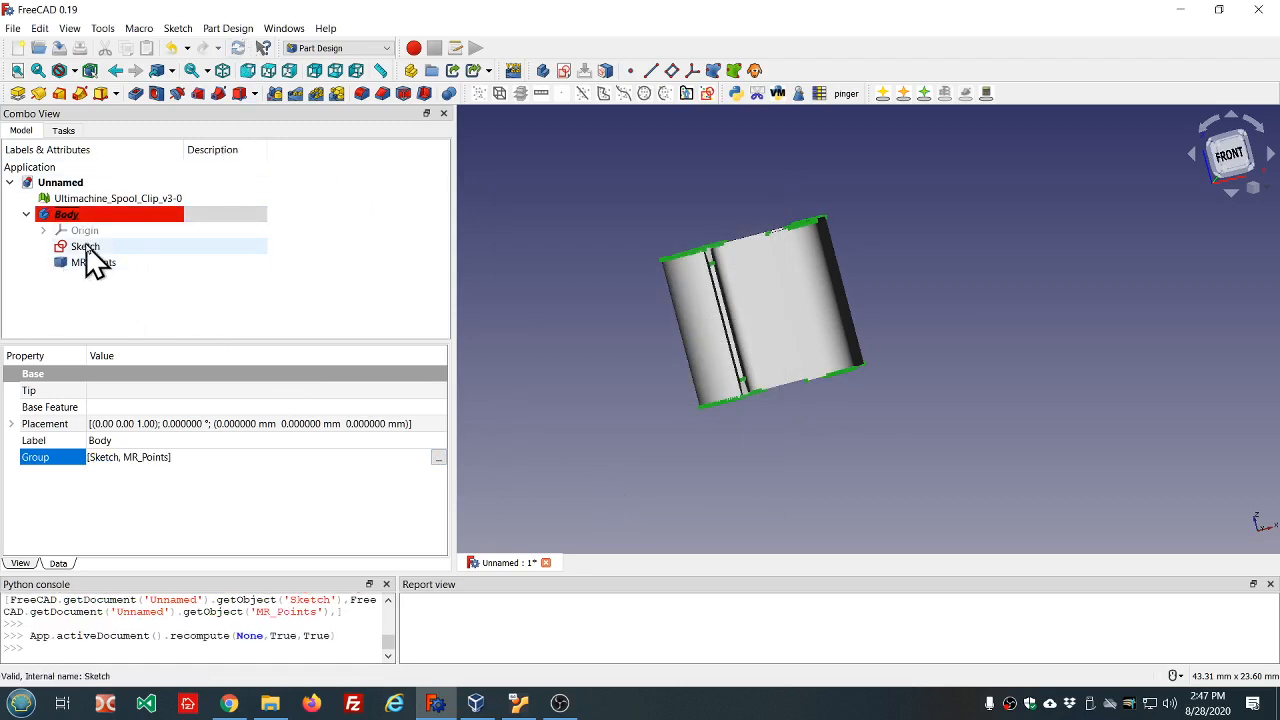
Reopen the sketch for editing and turn on the section view to cut the clip at the sketch plane.
double_click(86, 246)
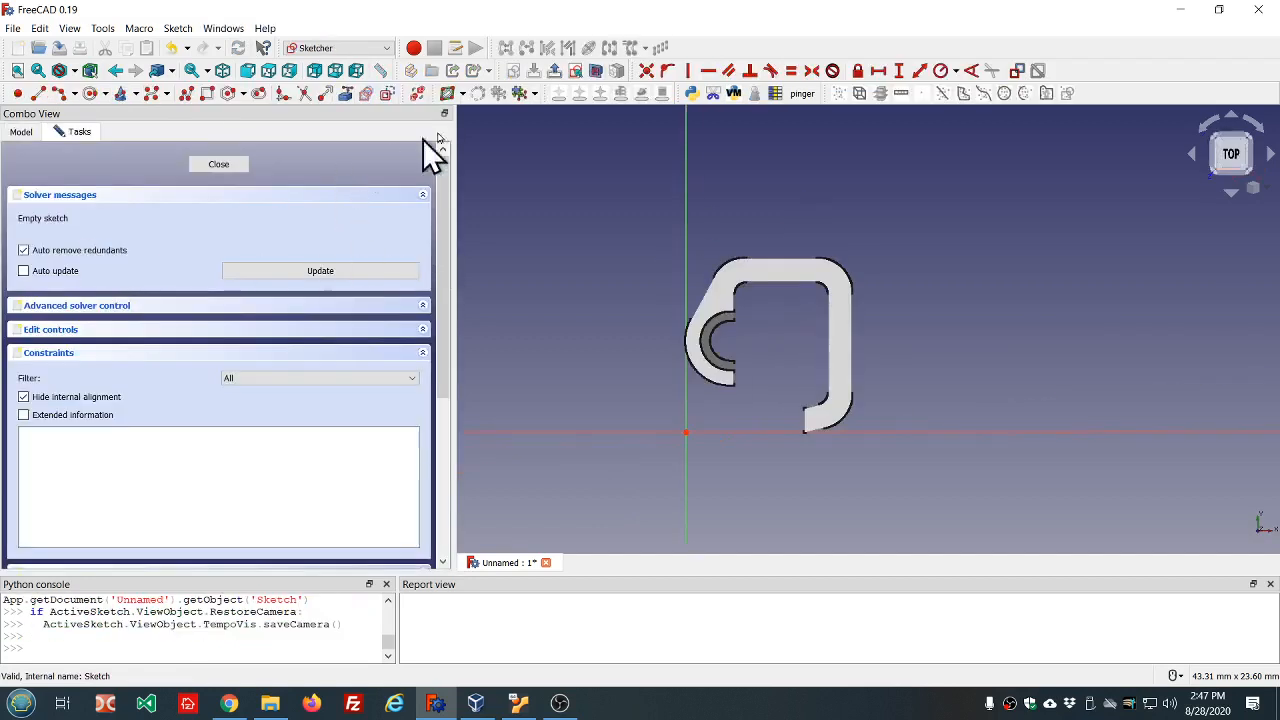
click(600, 93)
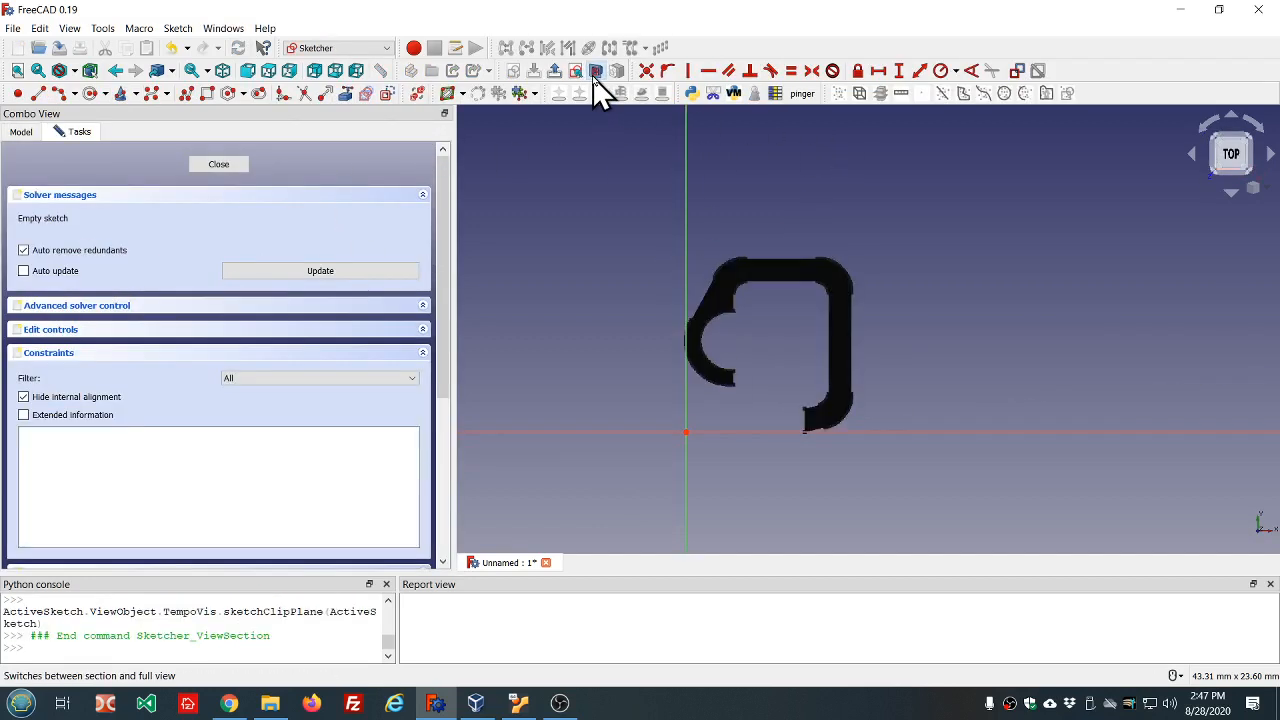
scroll(723, 420, up, 6)
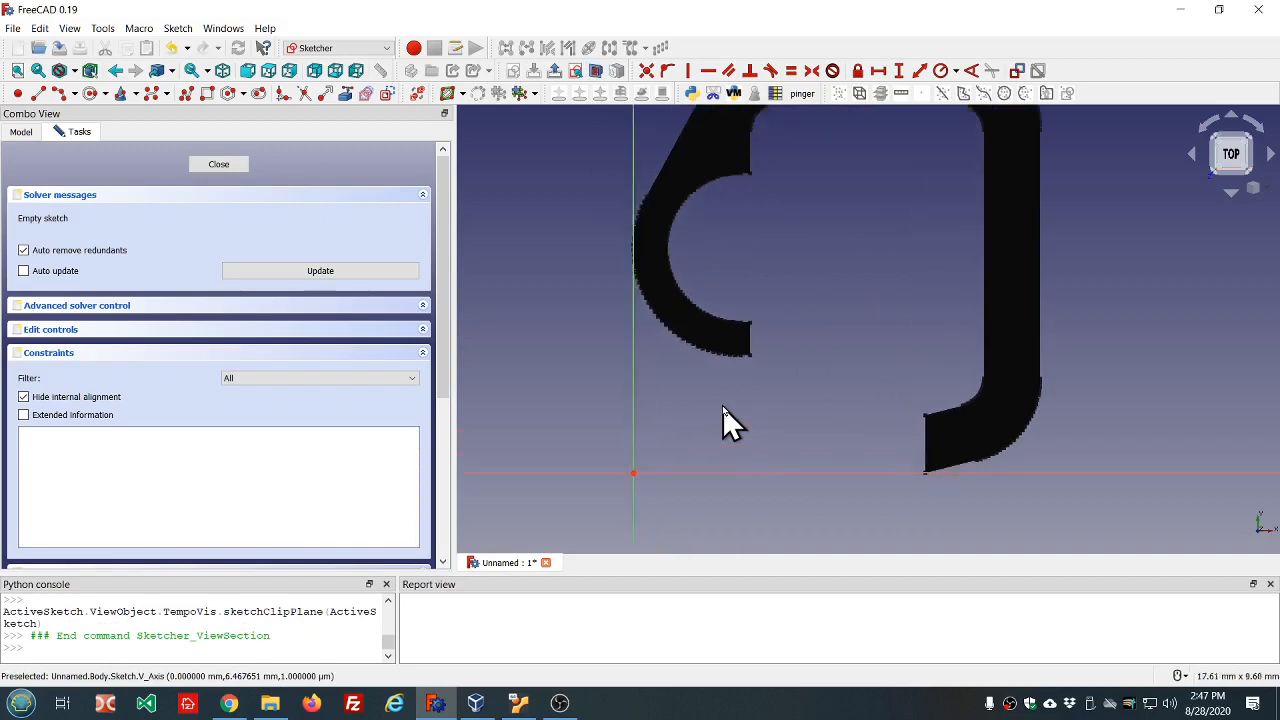
scroll(803, 292, up, 1)
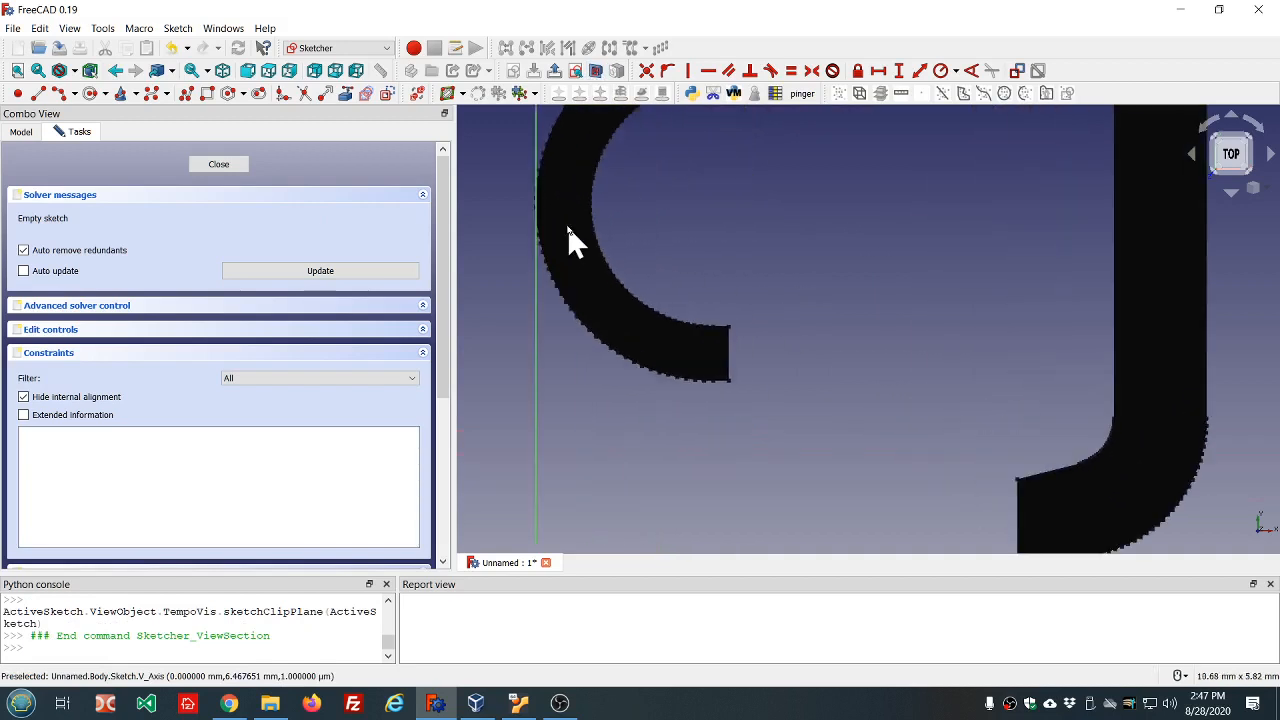
Link the two corner points of the small hook's open lower end and the adjacent outer arc endpoint as external geometry.
click(345, 93)
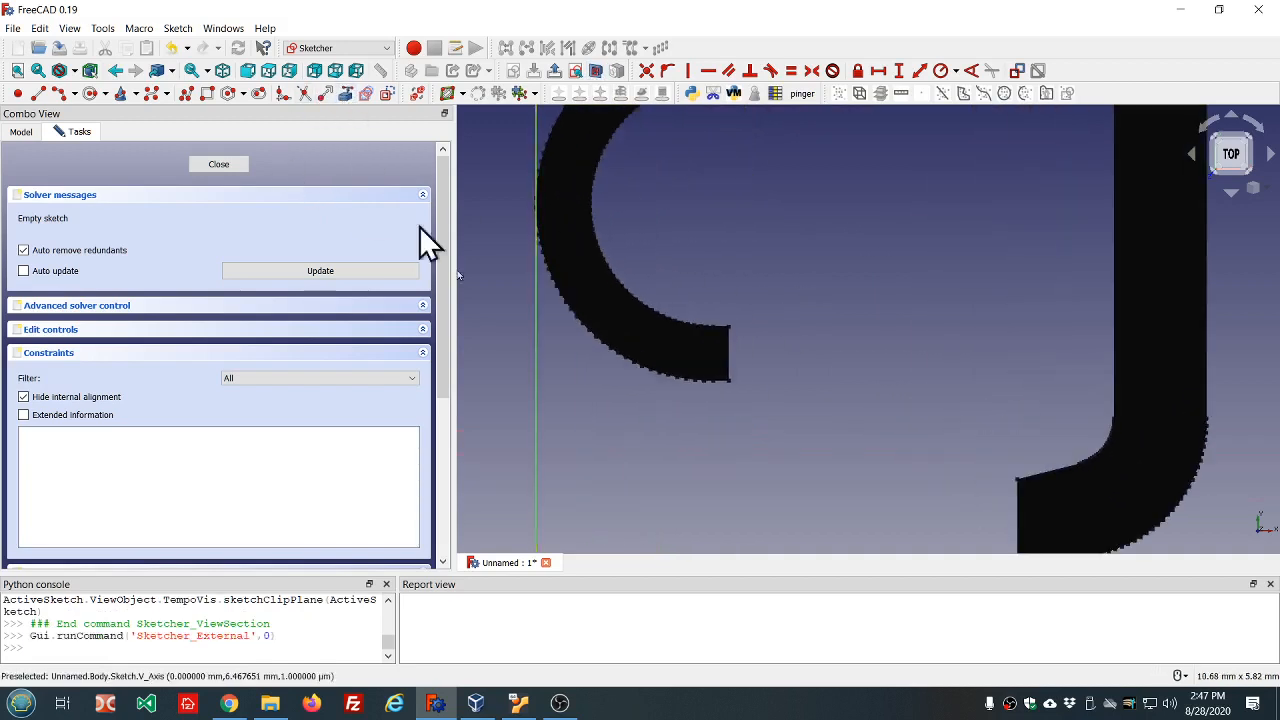
click(729, 382)
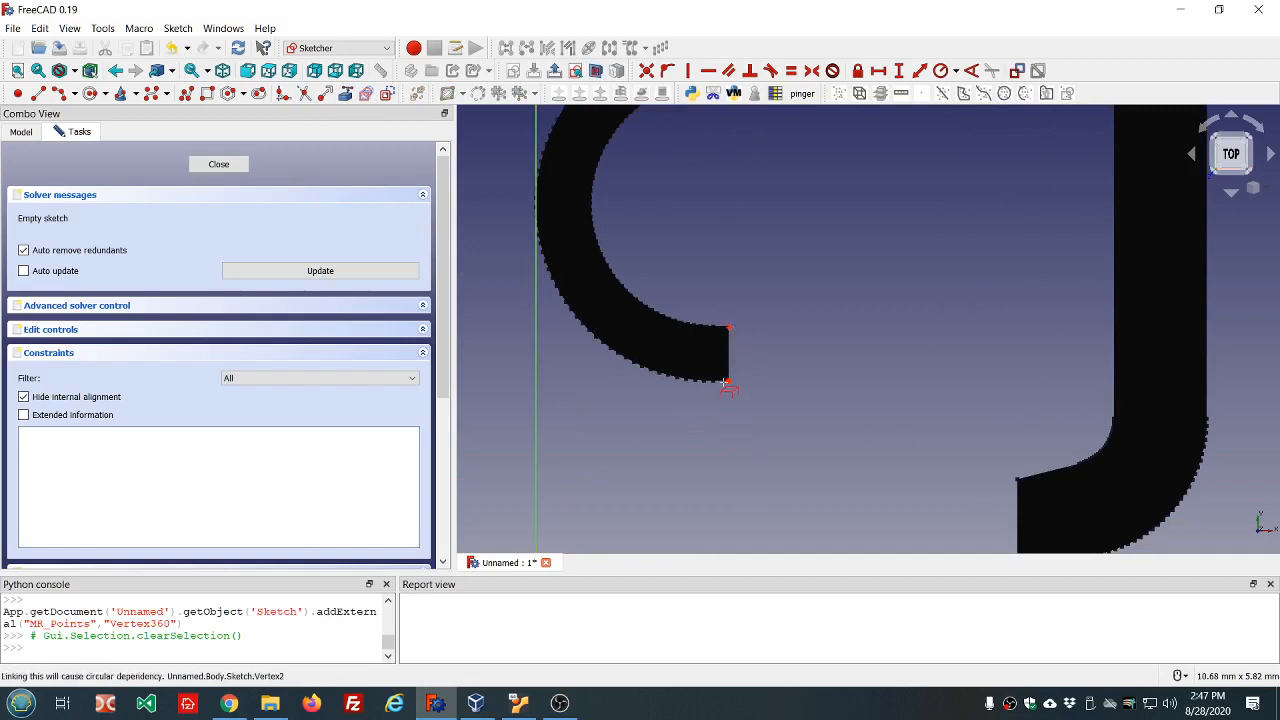
scroll(727, 385, up, 5)
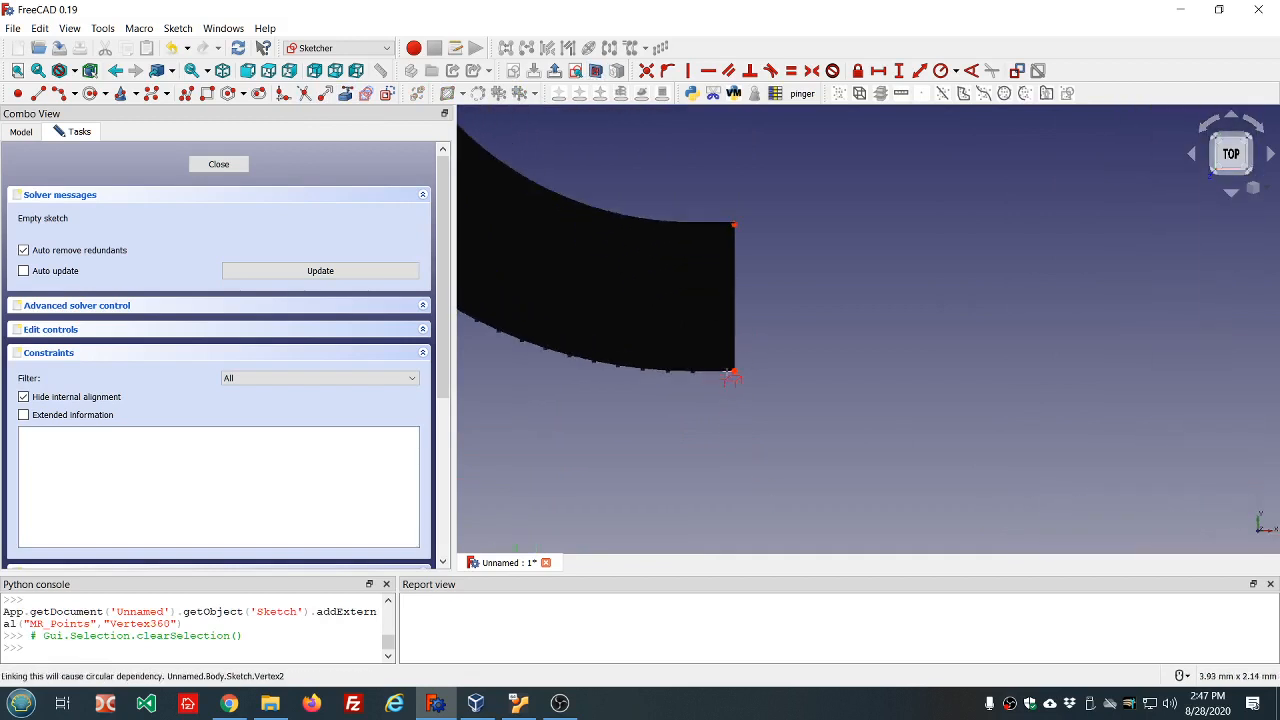
scroll(700, 408, down, 3)
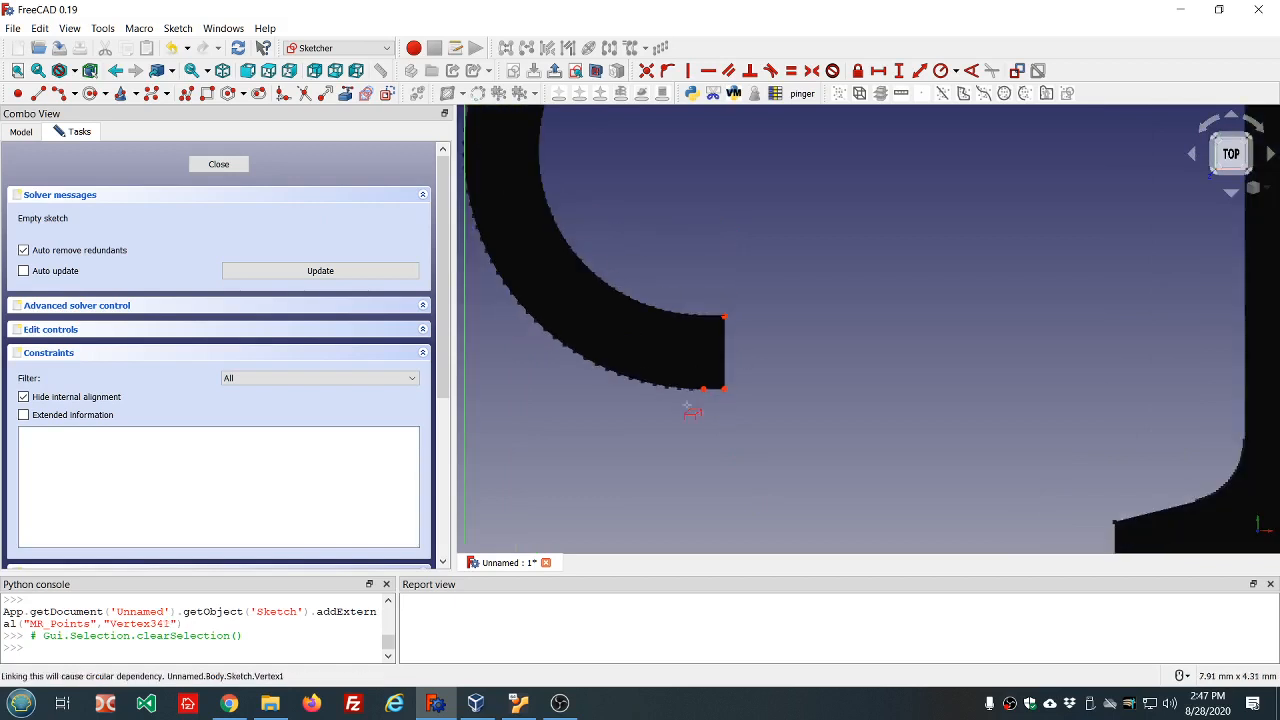
scroll(595, 377, down, 2)
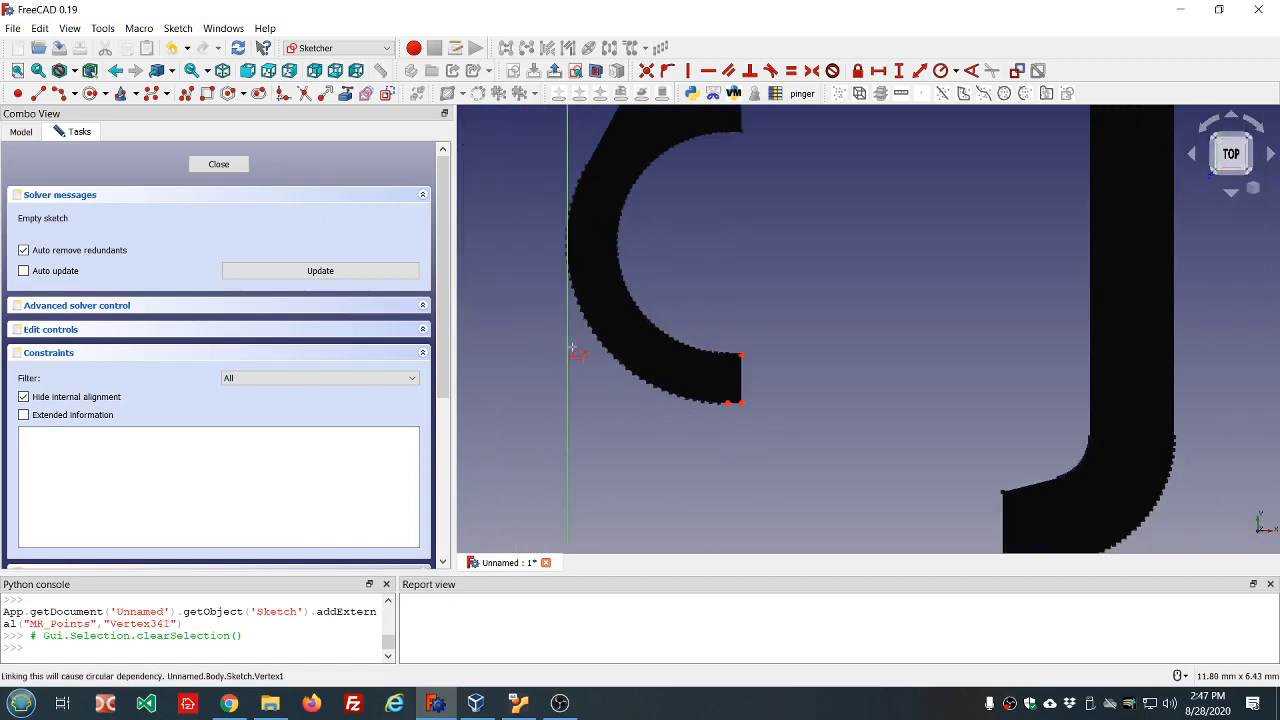
Link a middle point and the upper endpoint of the small hook's outer arc as external geometry.
scroll(572, 349, down, 2)
scroll(580, 325, up, 3)
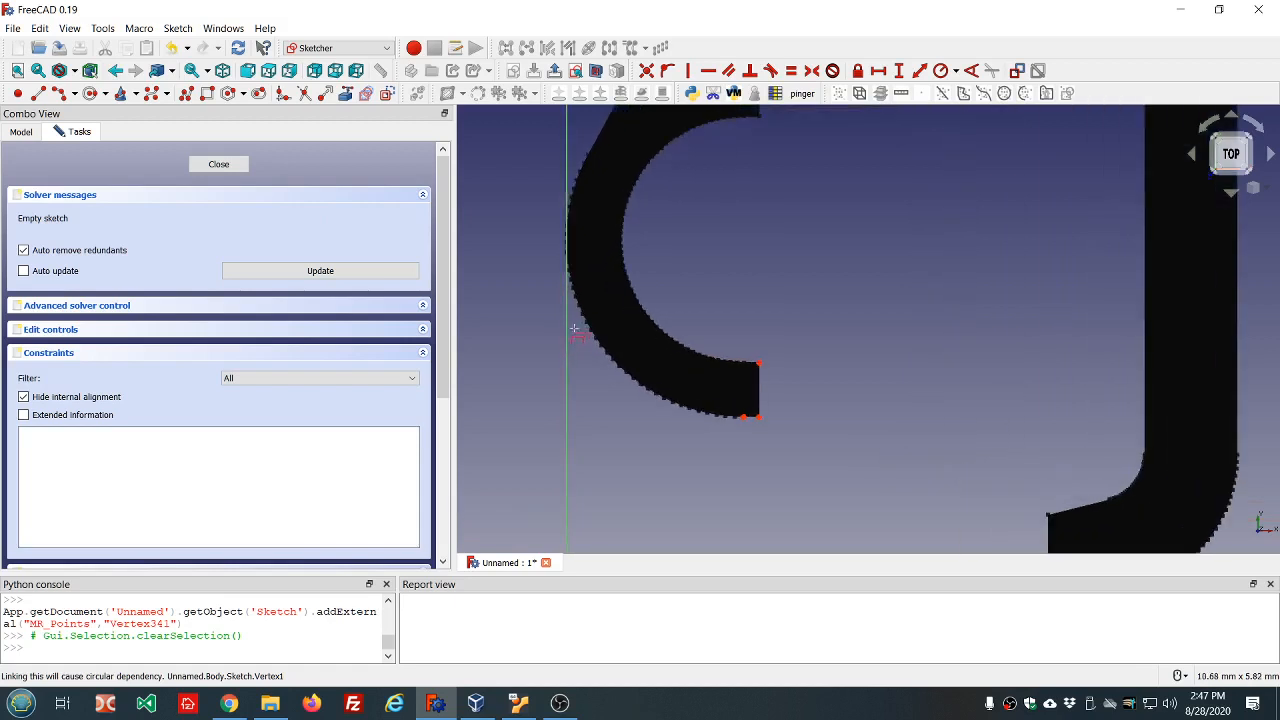
scroll(507, 305, down, 2)
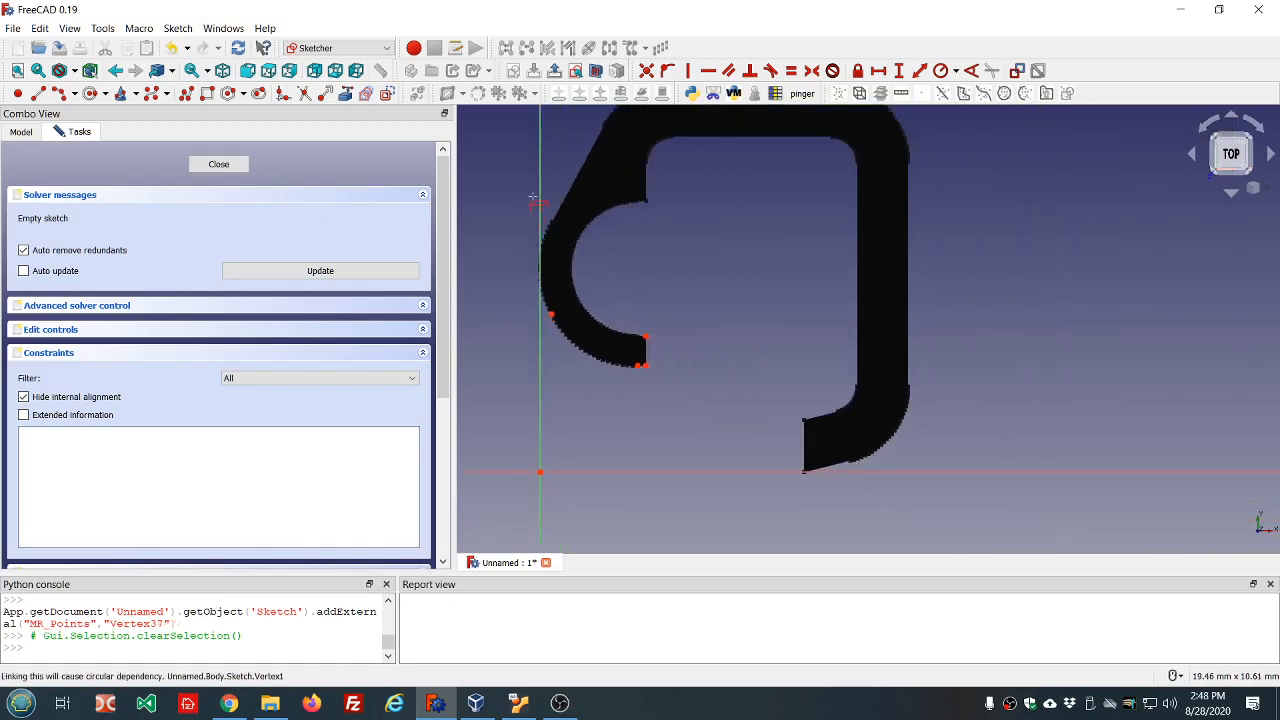
scroll(540, 203, up, 2)
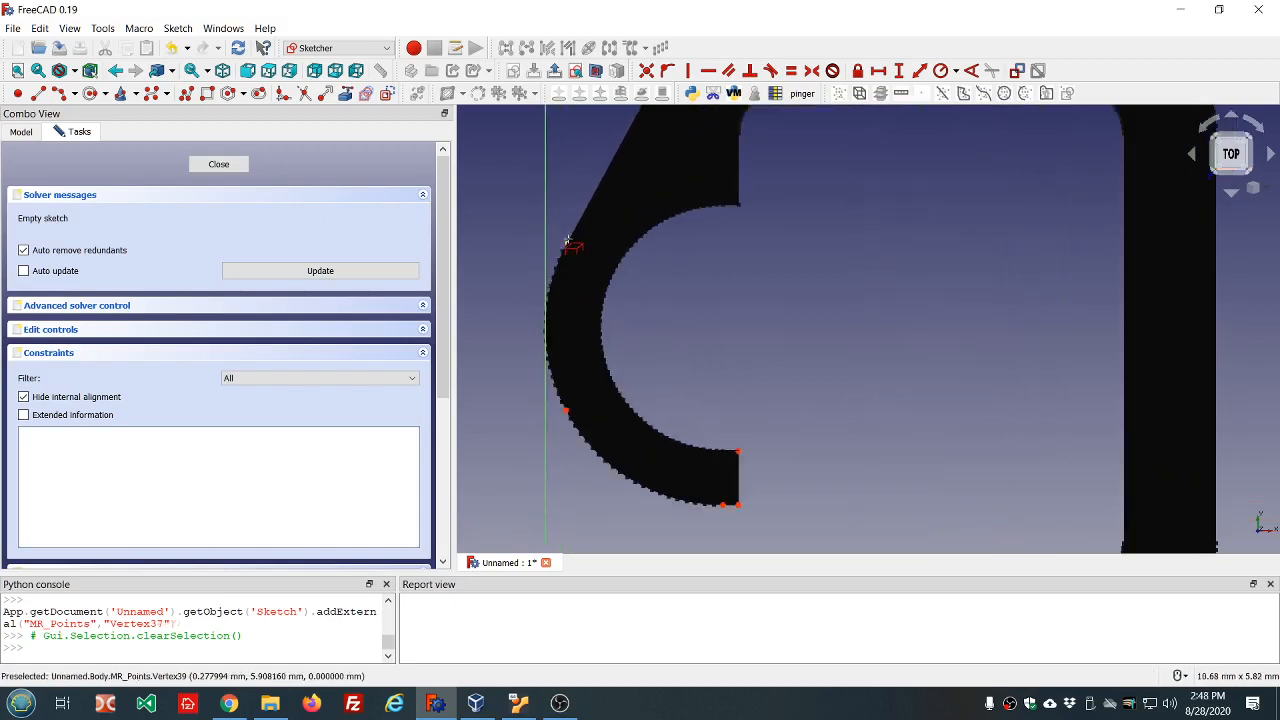
scroll(679, 285, down, 2)
scroll(678, 260, up, 4)
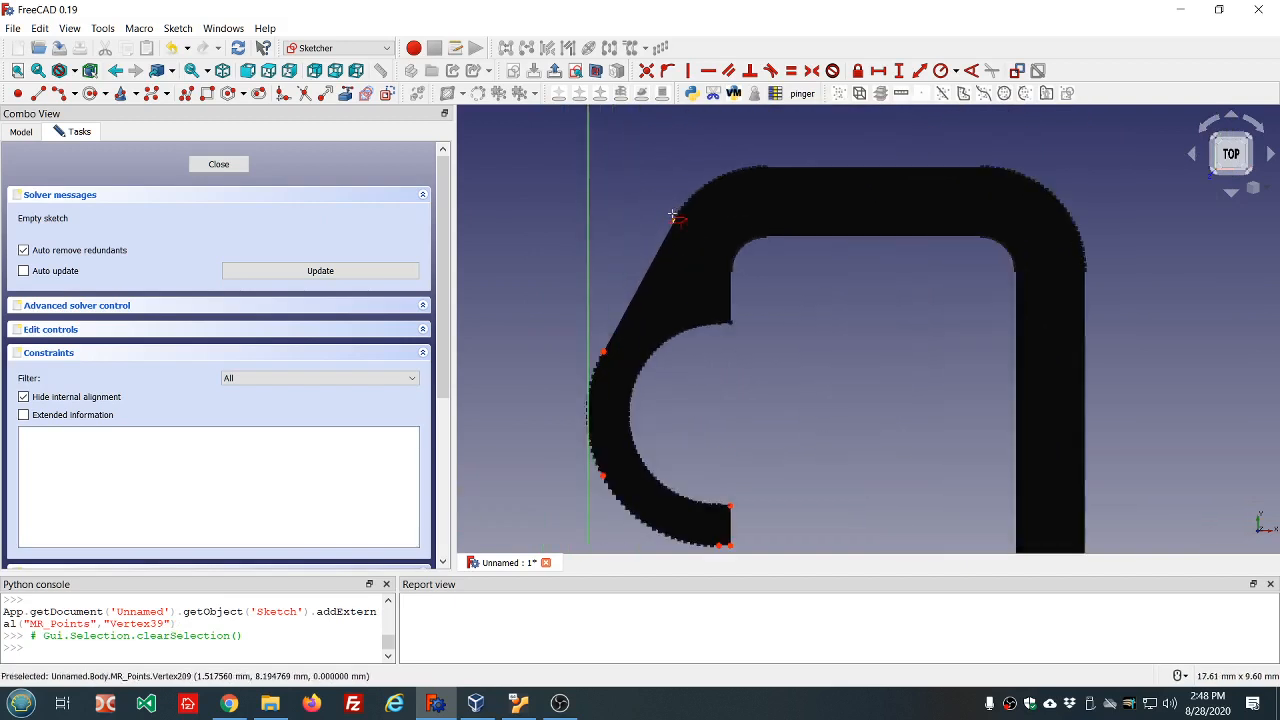
Link the start, middle and end points of the clip's upper-left outer corner arc as external geometry.
click(676, 226)
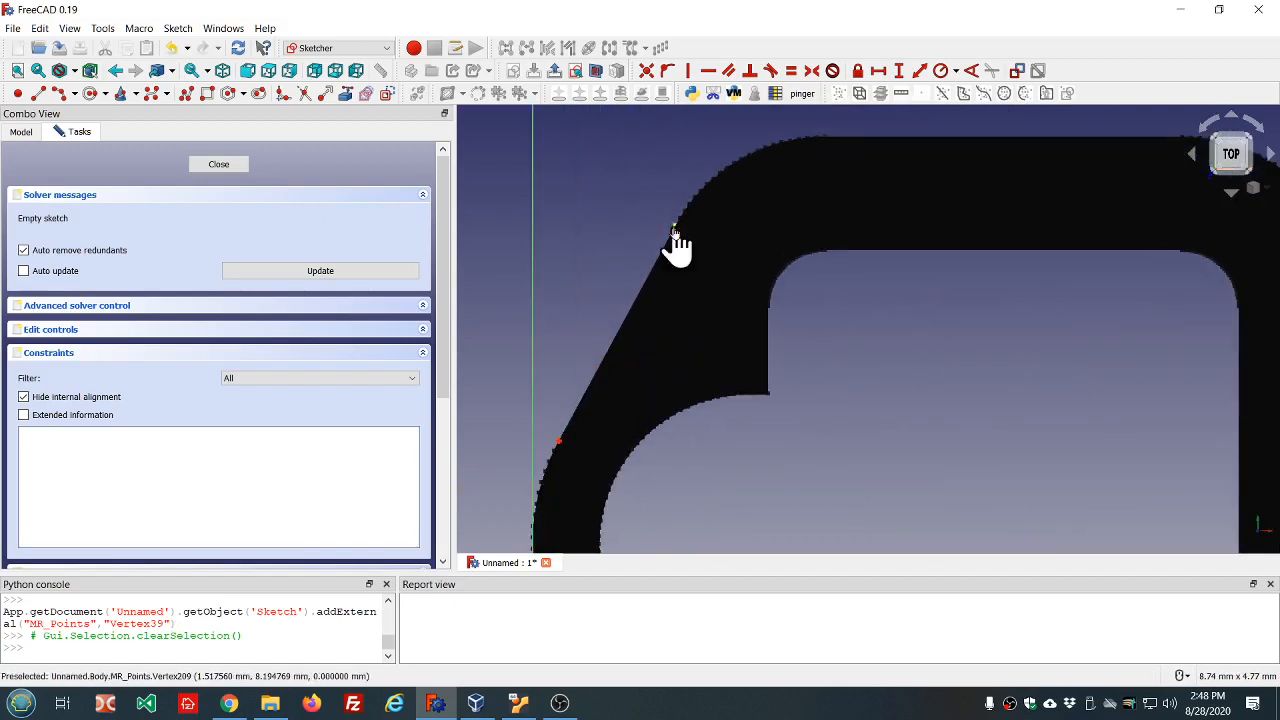
click(727, 167)
click(826, 129)
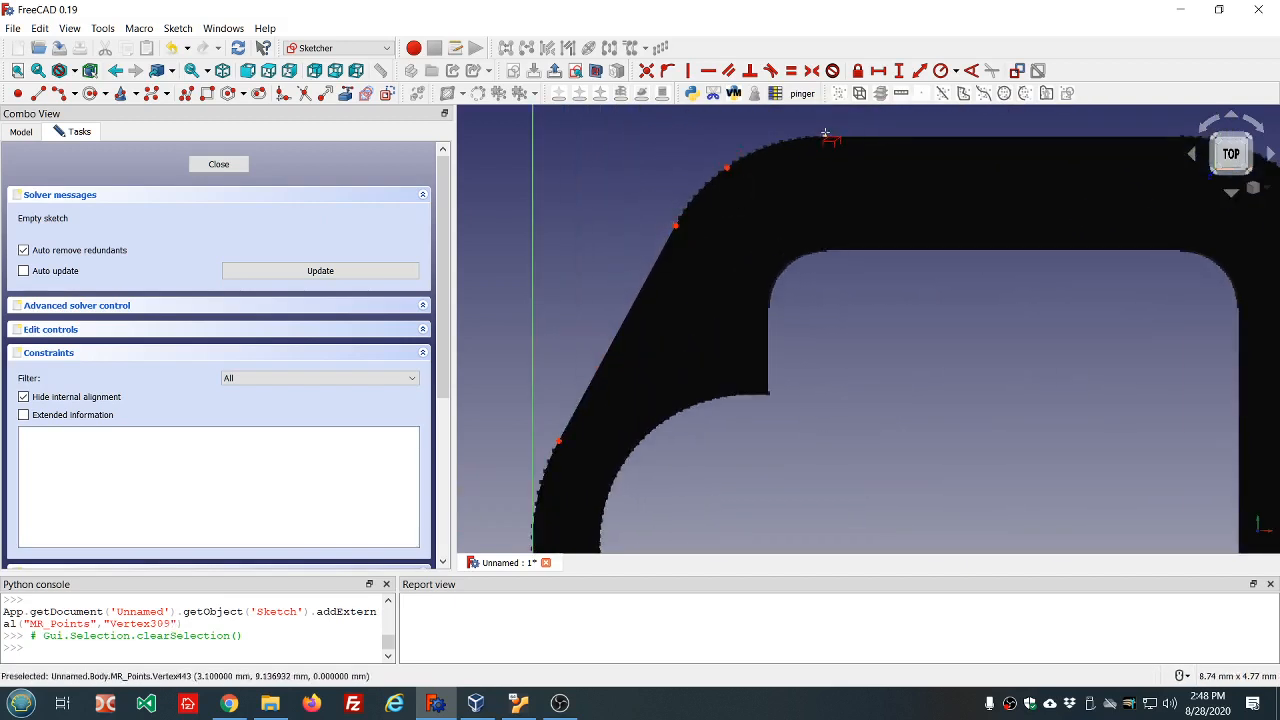
scroll(750, 152, down, 2)
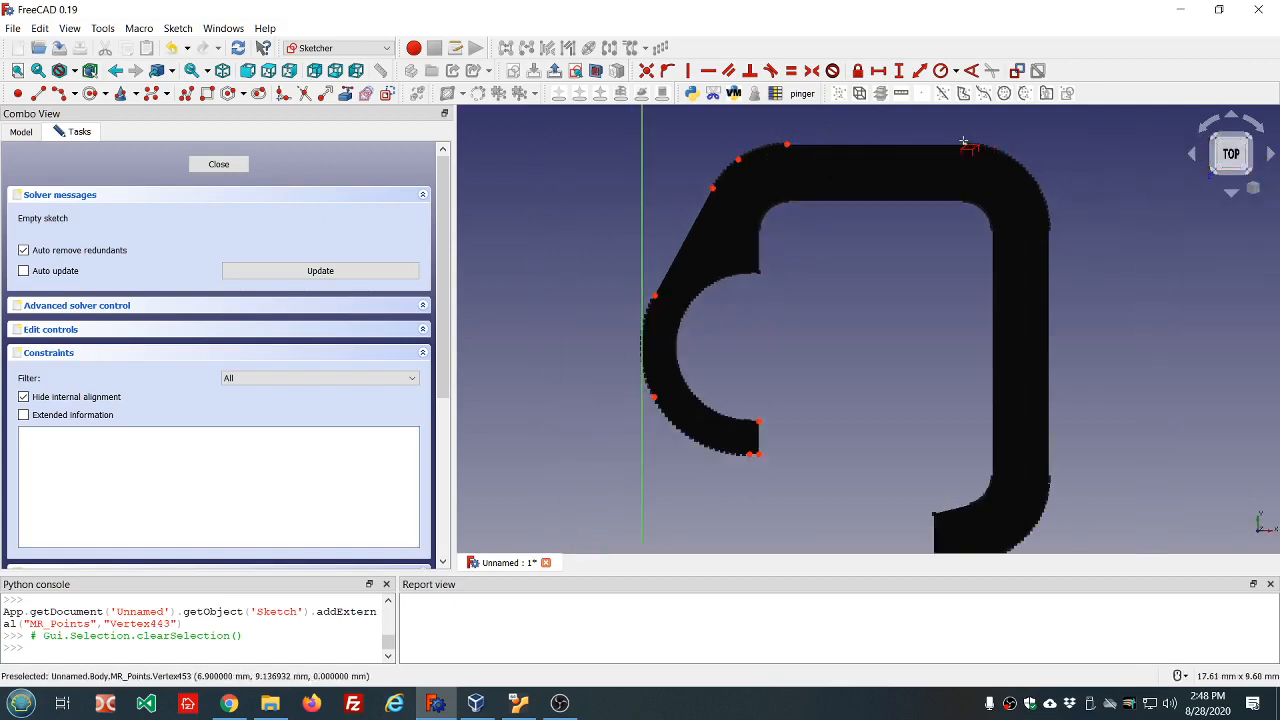
Link the start, middle and end points of the clip's upper-right outer corner arc as external geometry.
scroll(958, 141, up, 4)
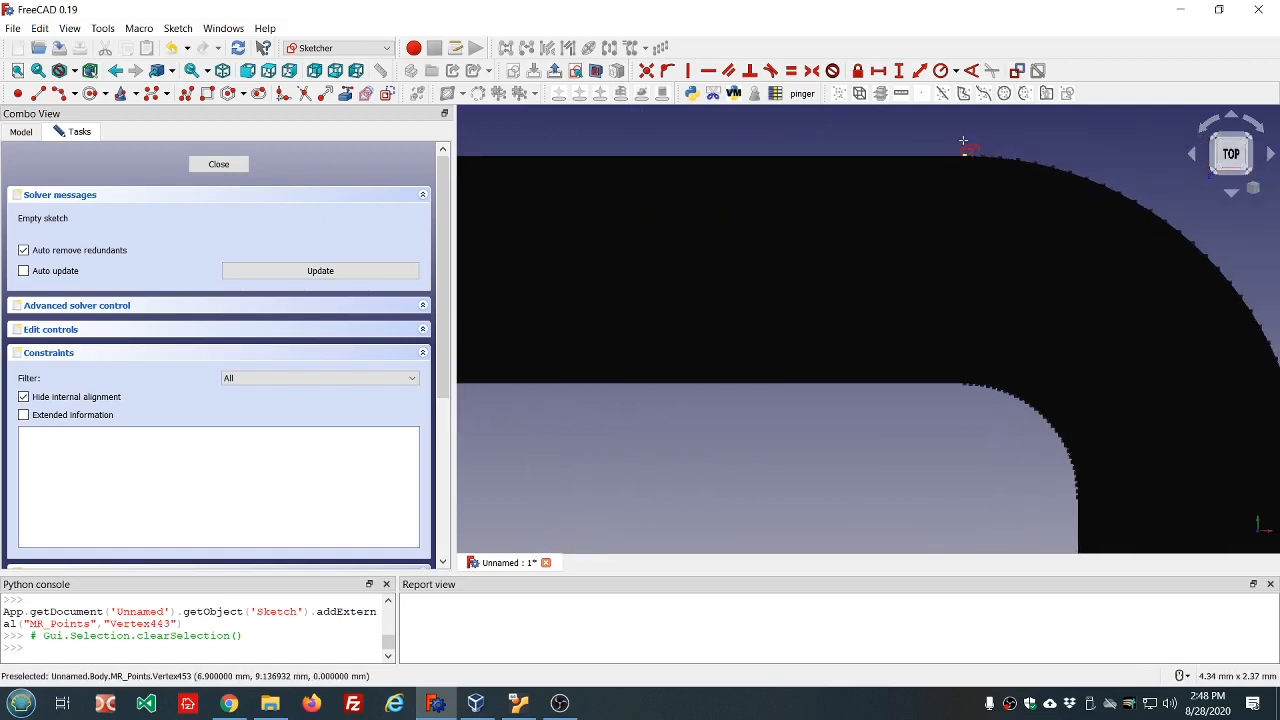
click(1163, 219)
scroll(1163, 226, down, 3)
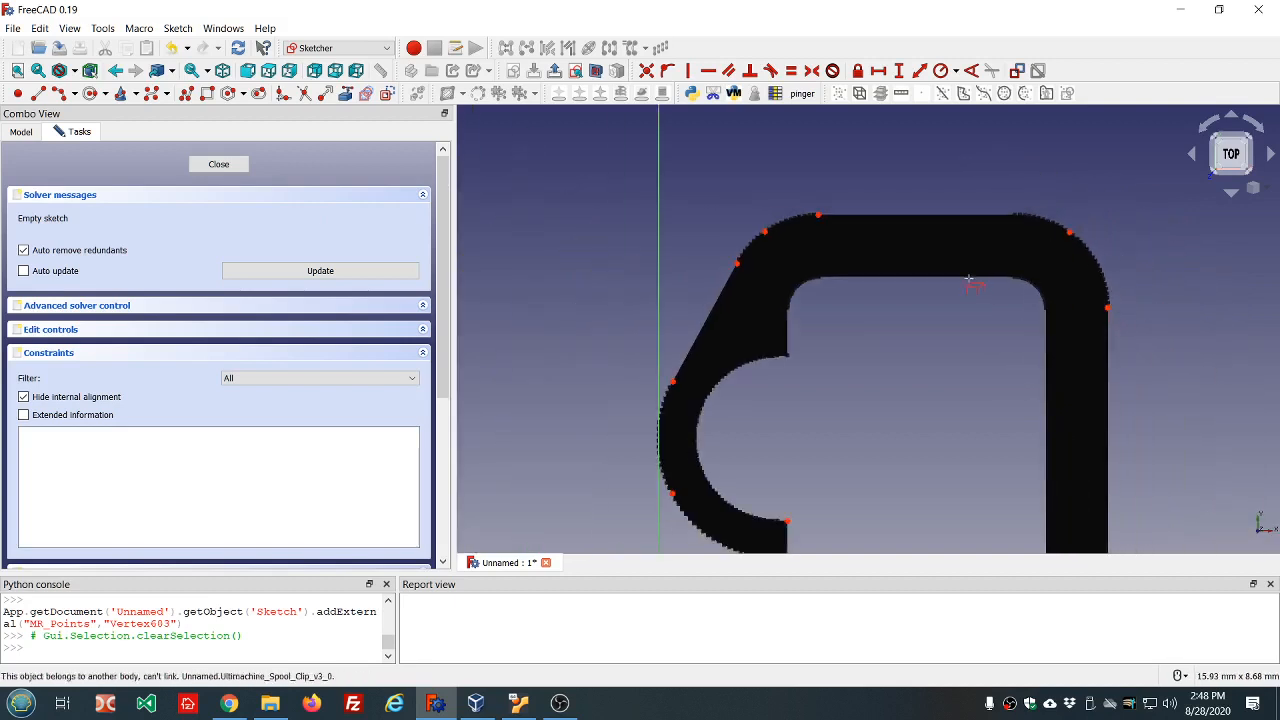
click(1015, 214)
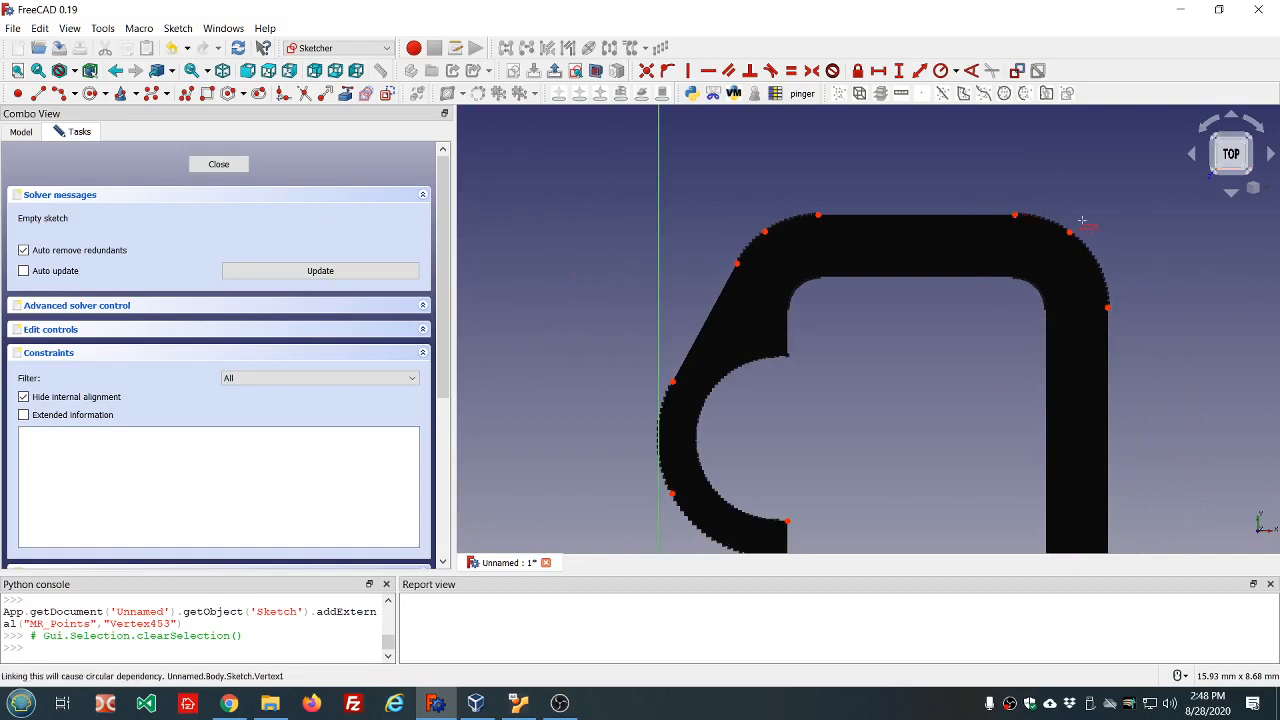
Link three points of the lower-right outer corner arc and both corner points of the clip's lower tip as external geometry.
scroll(1145, 343, down, 3)
scroll(1100, 410, up, 6)
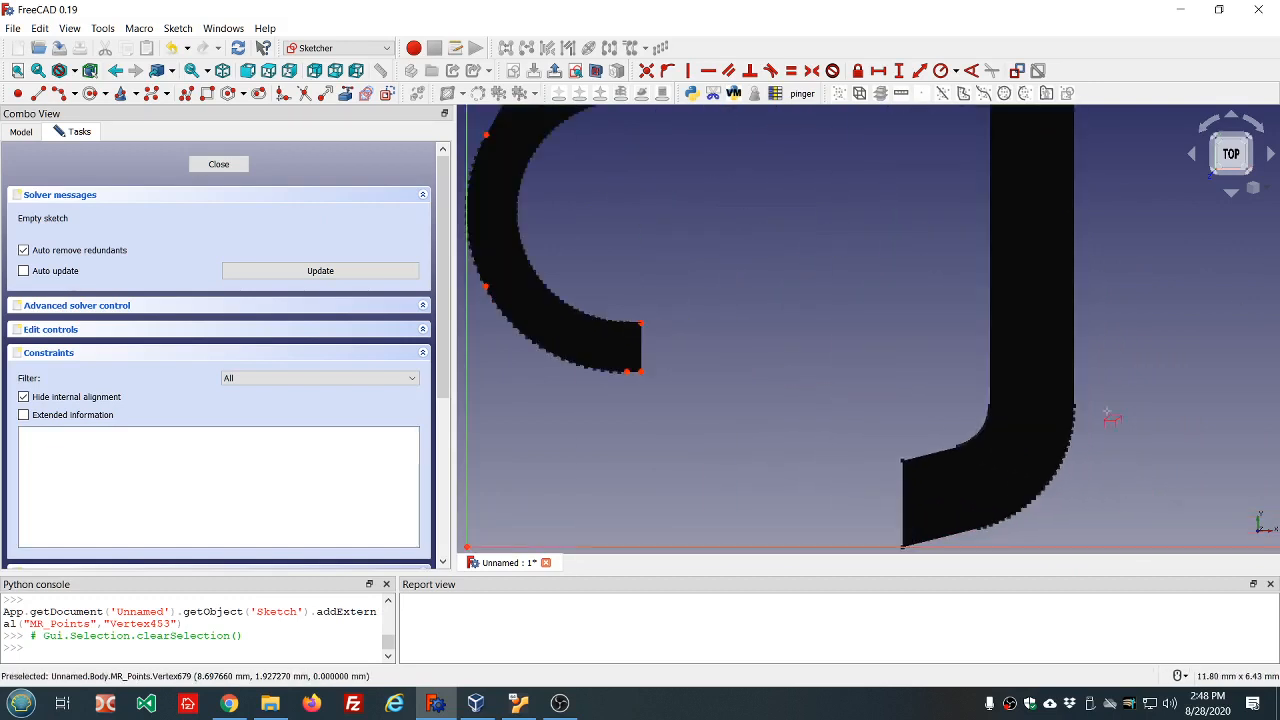
click(1076, 404)
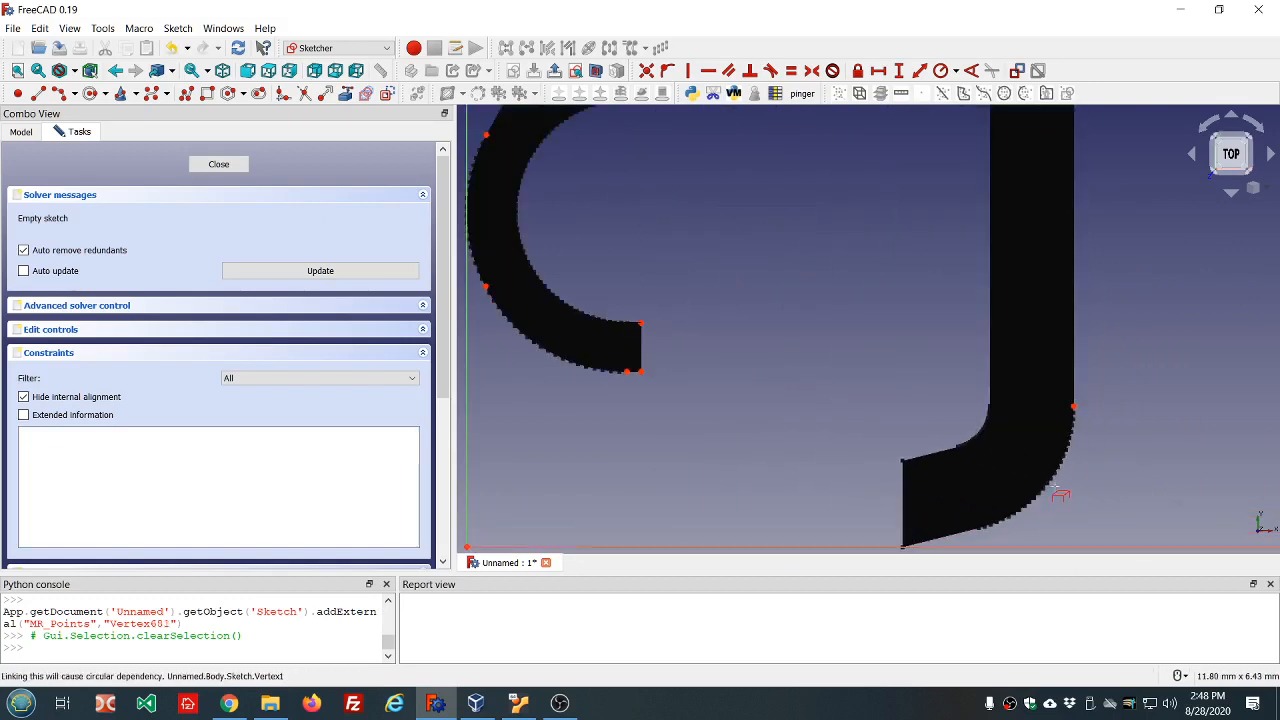
click(1049, 487)
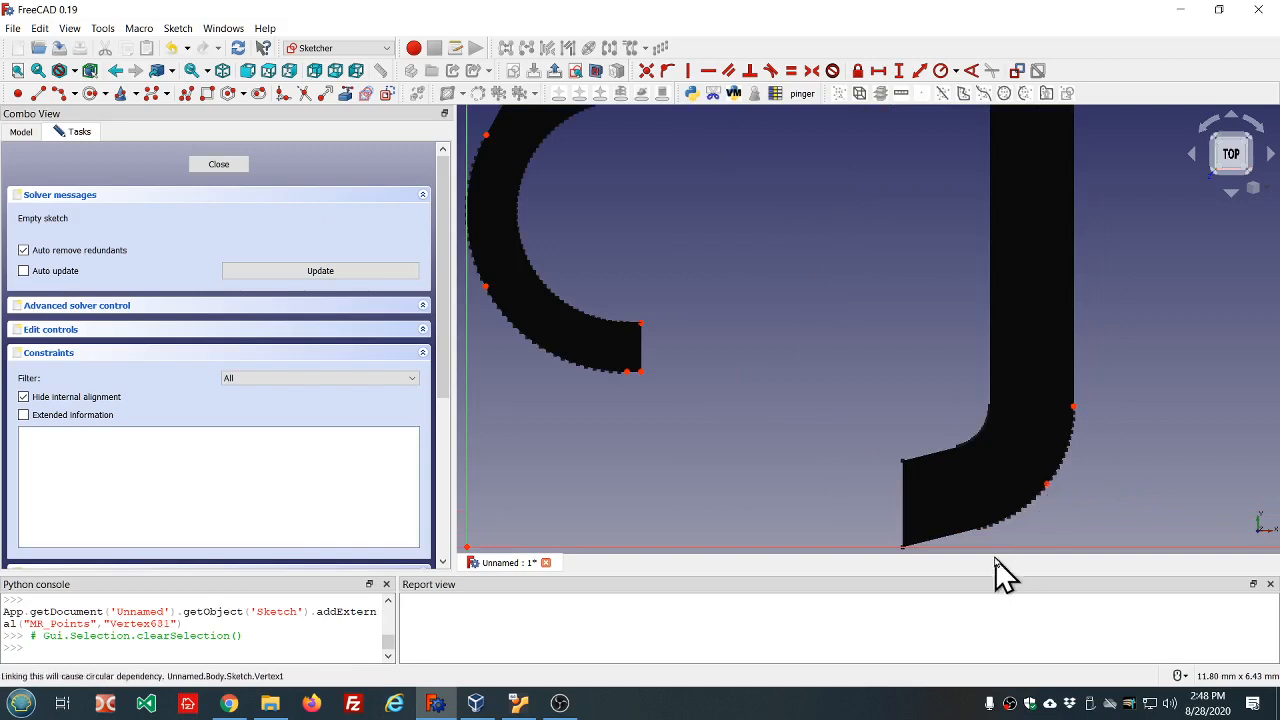
click(979, 530)
click(900, 548)
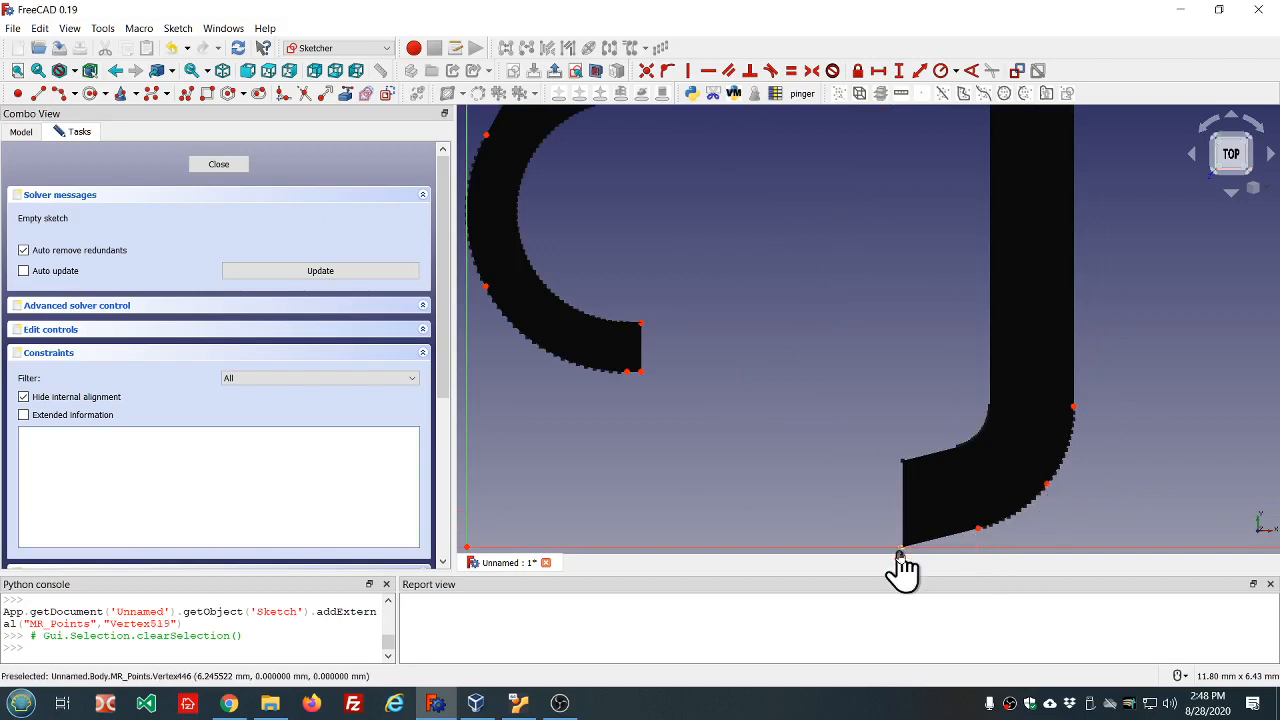
click(903, 461)
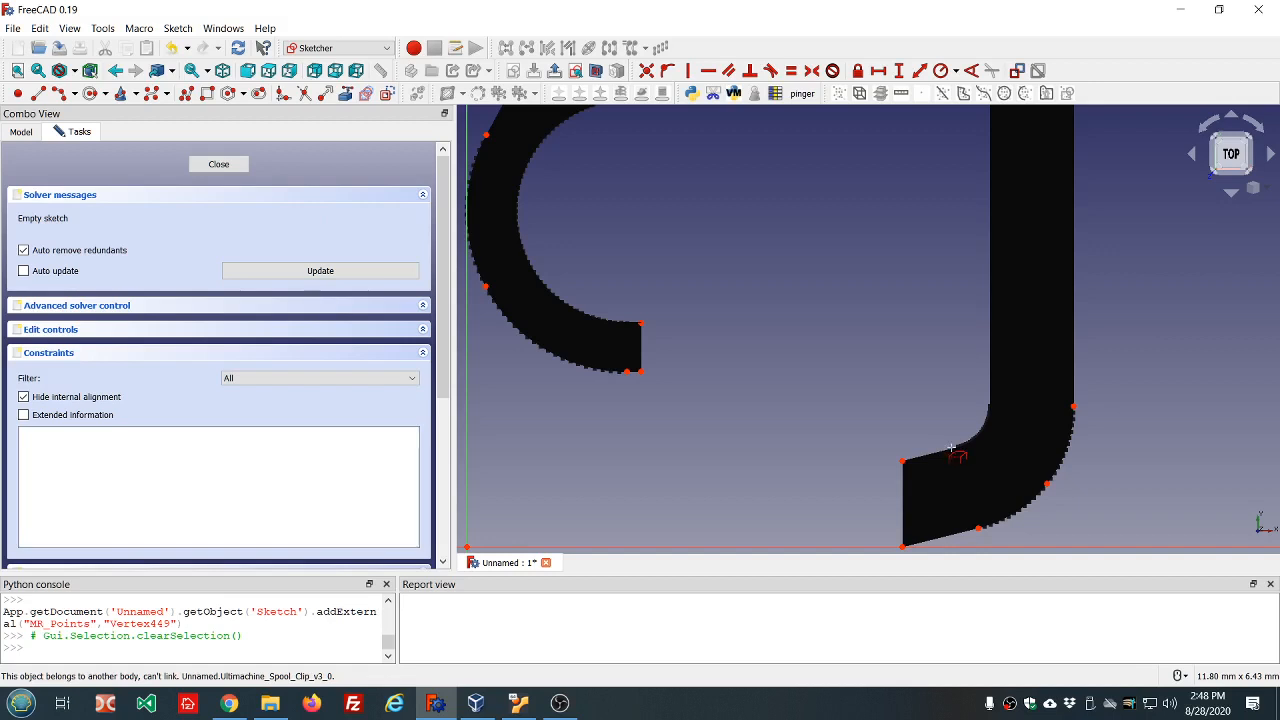
Link the start, middle and end points of the lower-right inner corner arc as external geometry.
scroll(982, 440, up, 5)
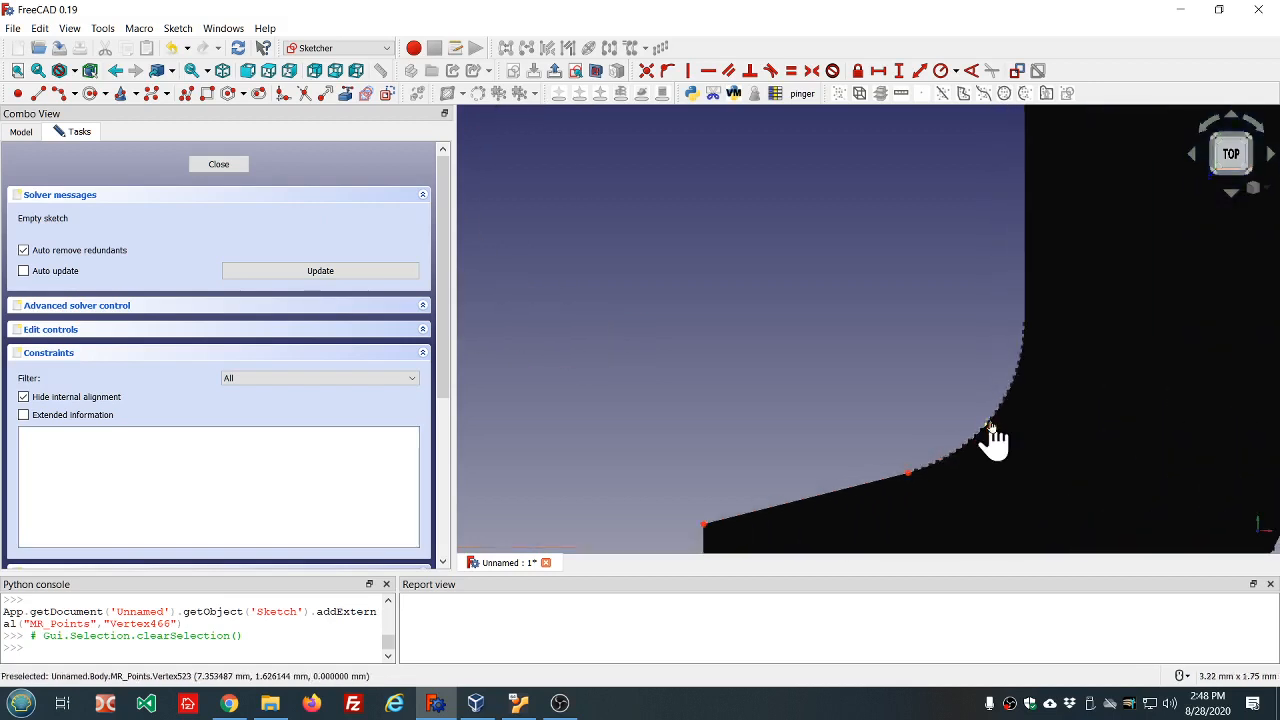
click(991, 428)
scroll(997, 357, down, 3)
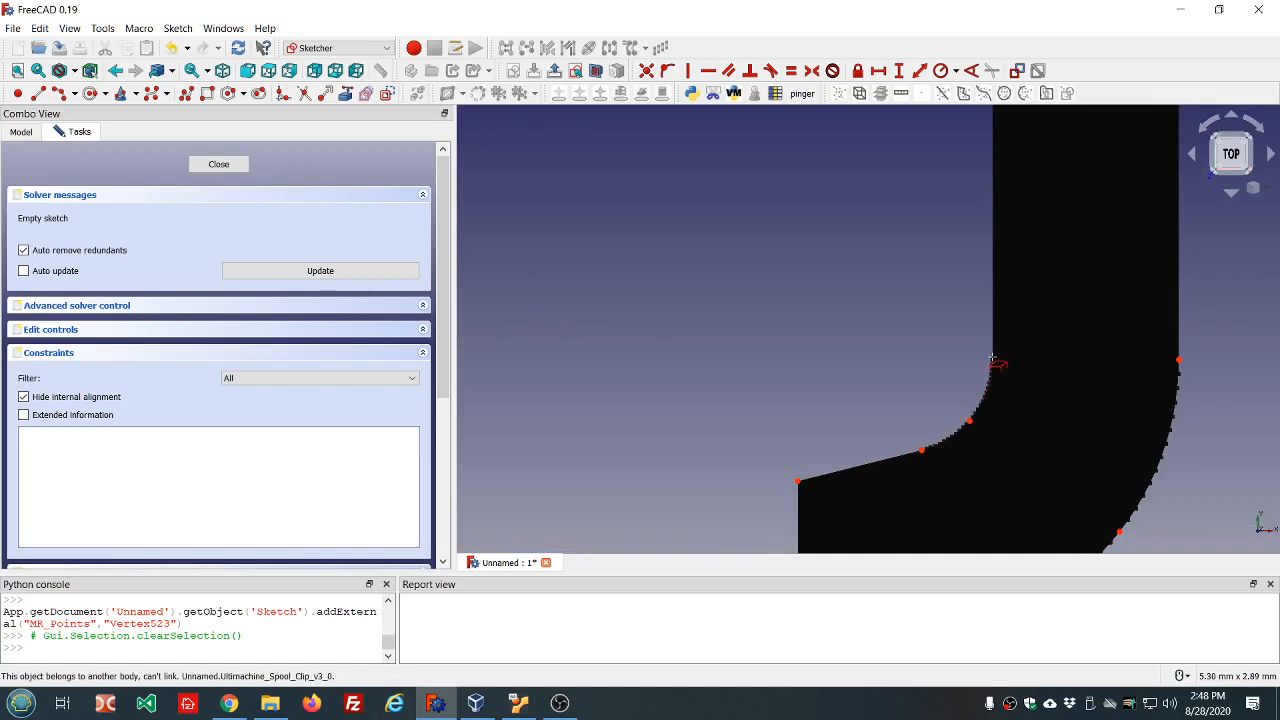
click(994, 360)
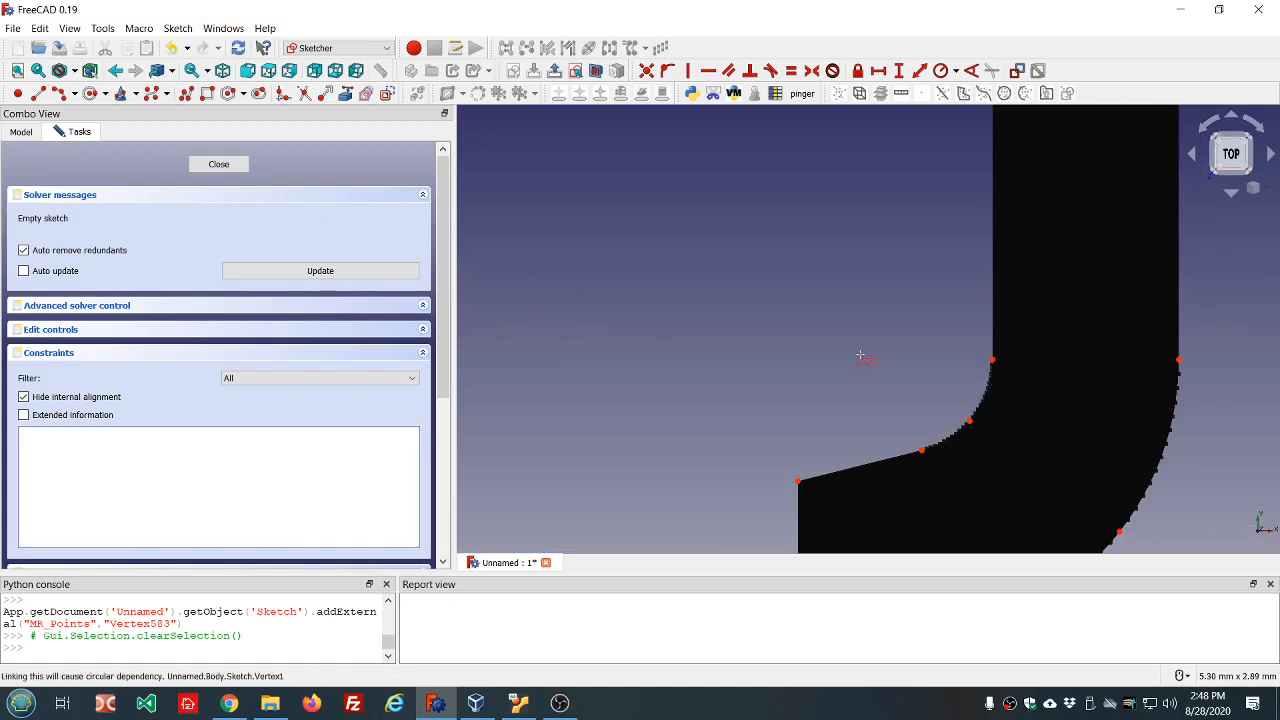
Link the start, middle and end points of the clip's upper-right inner corner arc as external geometry.
scroll(843, 358, down, 3)
scroll(843, 358, down, 4)
scroll(869, 220, up, 5)
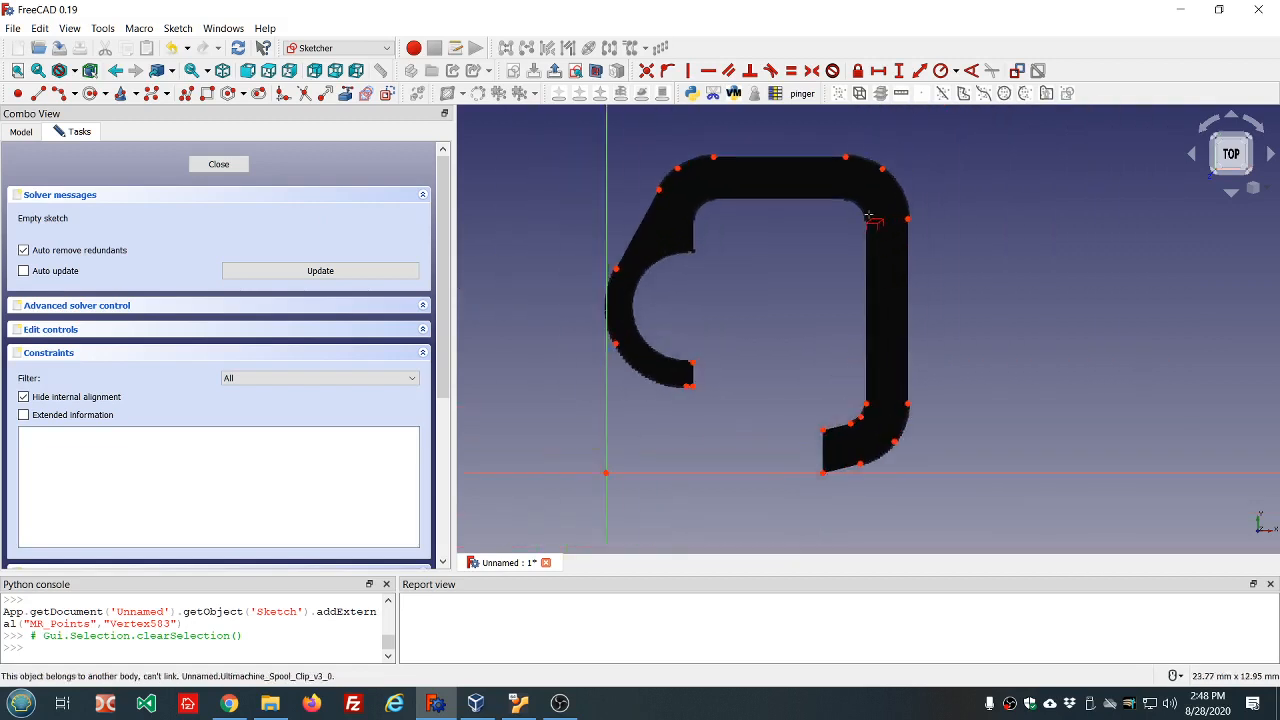
scroll(869, 220, up, 1)
click(862, 226)
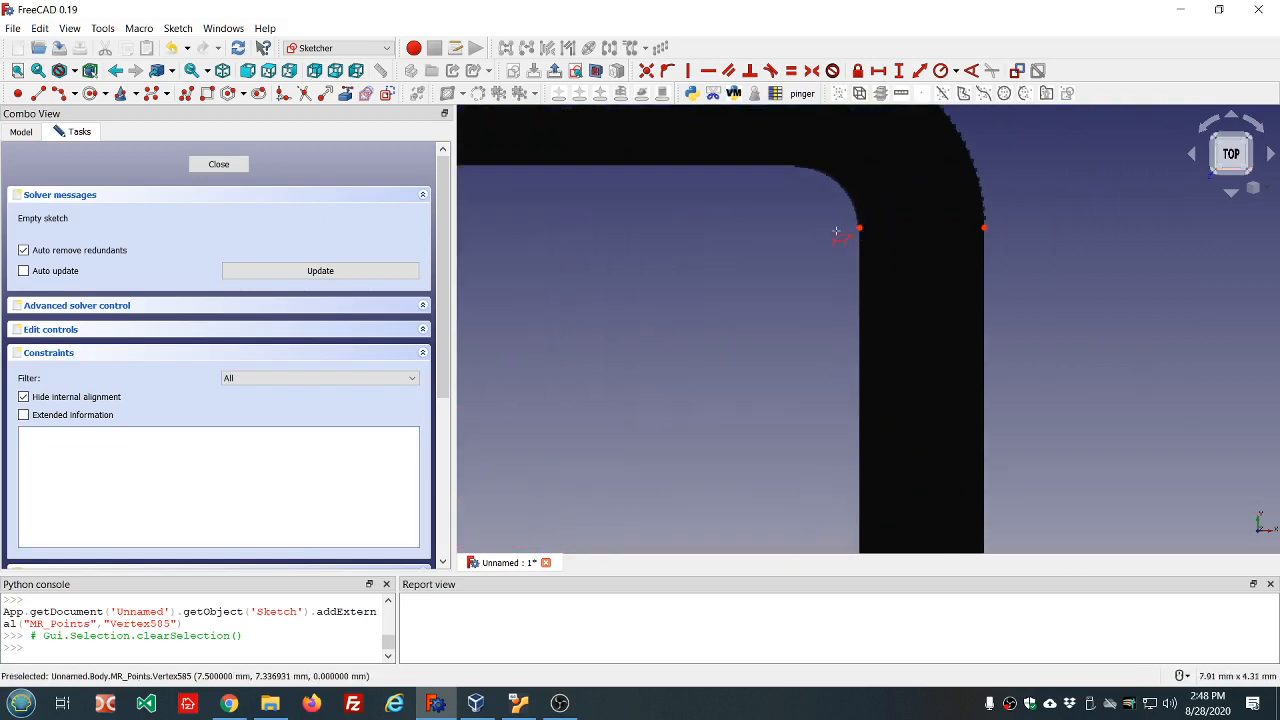
click(845, 186)
scroll(797, 172, up, 4)
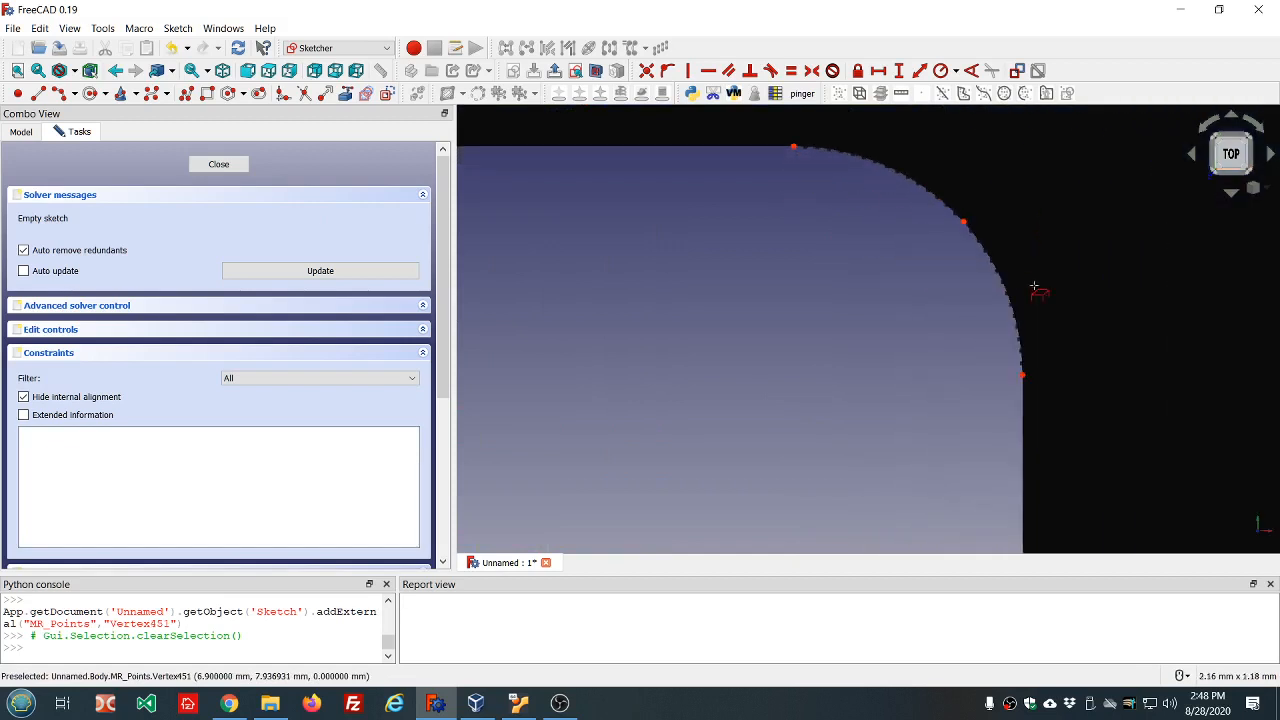
Link the start, middle and end points of the clip's upper-left inner corner arc as external geometry.
scroll(976, 394, down, 5)
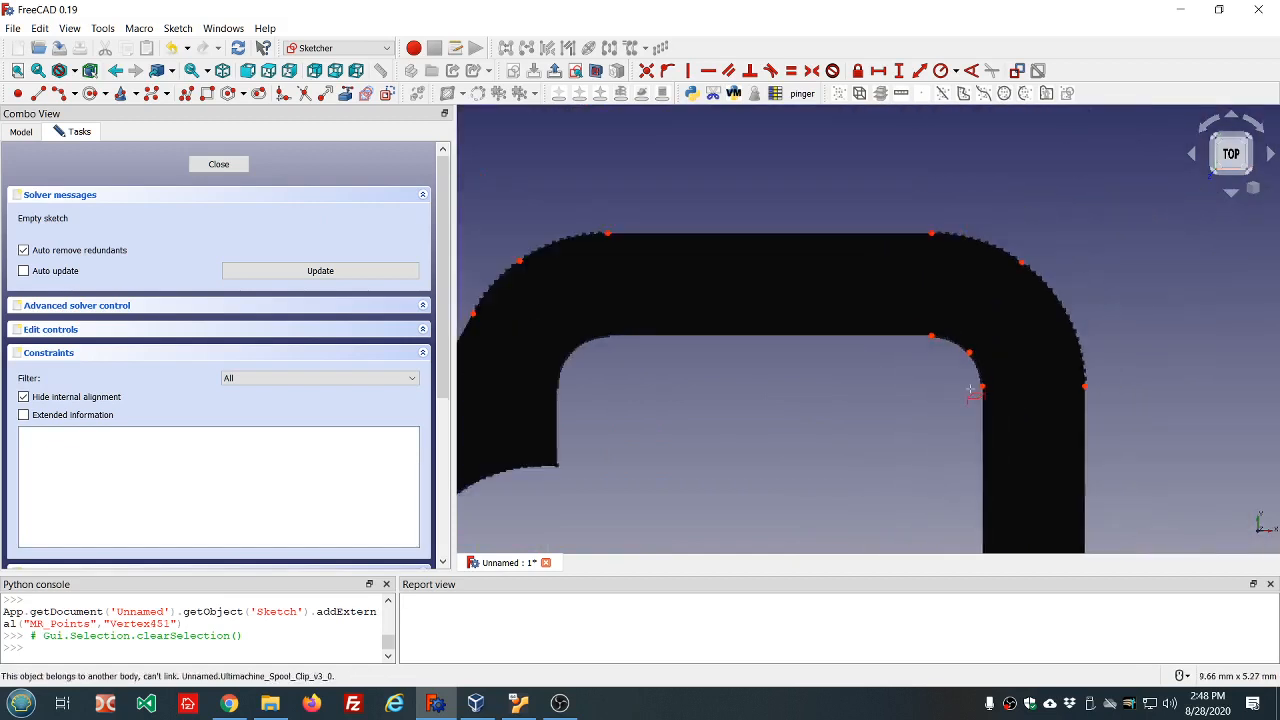
scroll(680, 354, up, 3)
scroll(676, 352, up, 4)
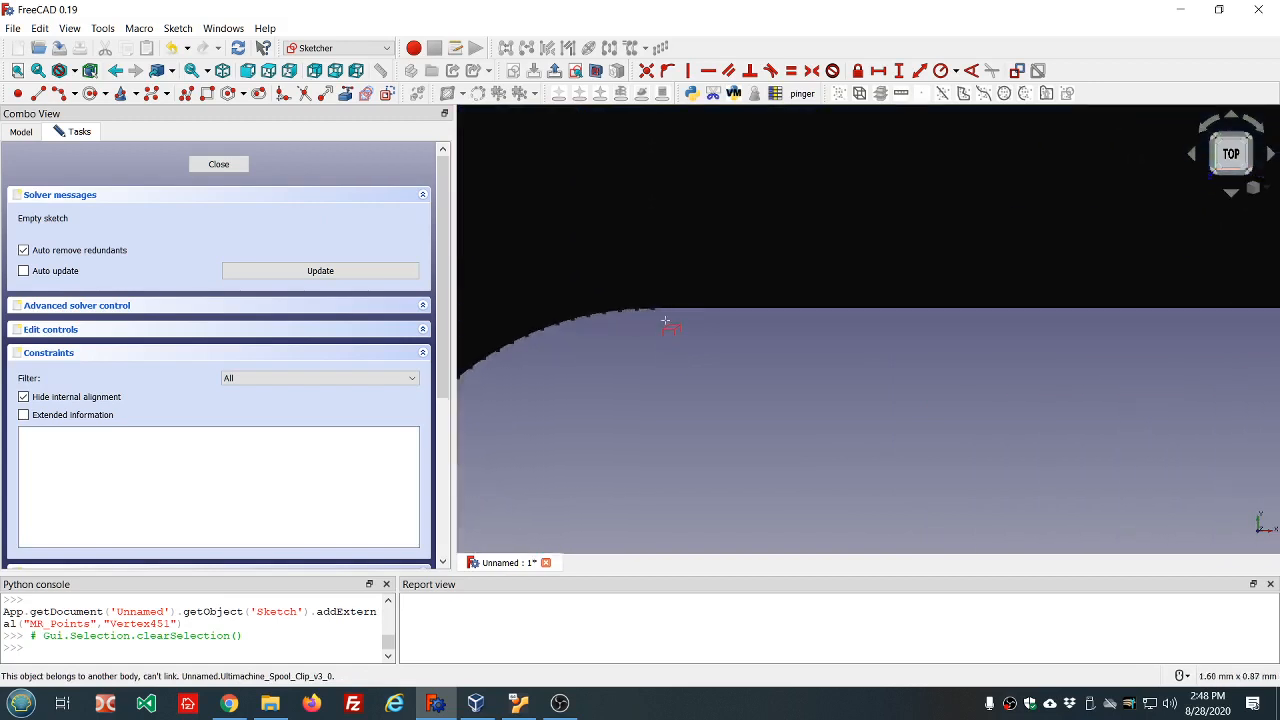
scroll(749, 354, down, 2)
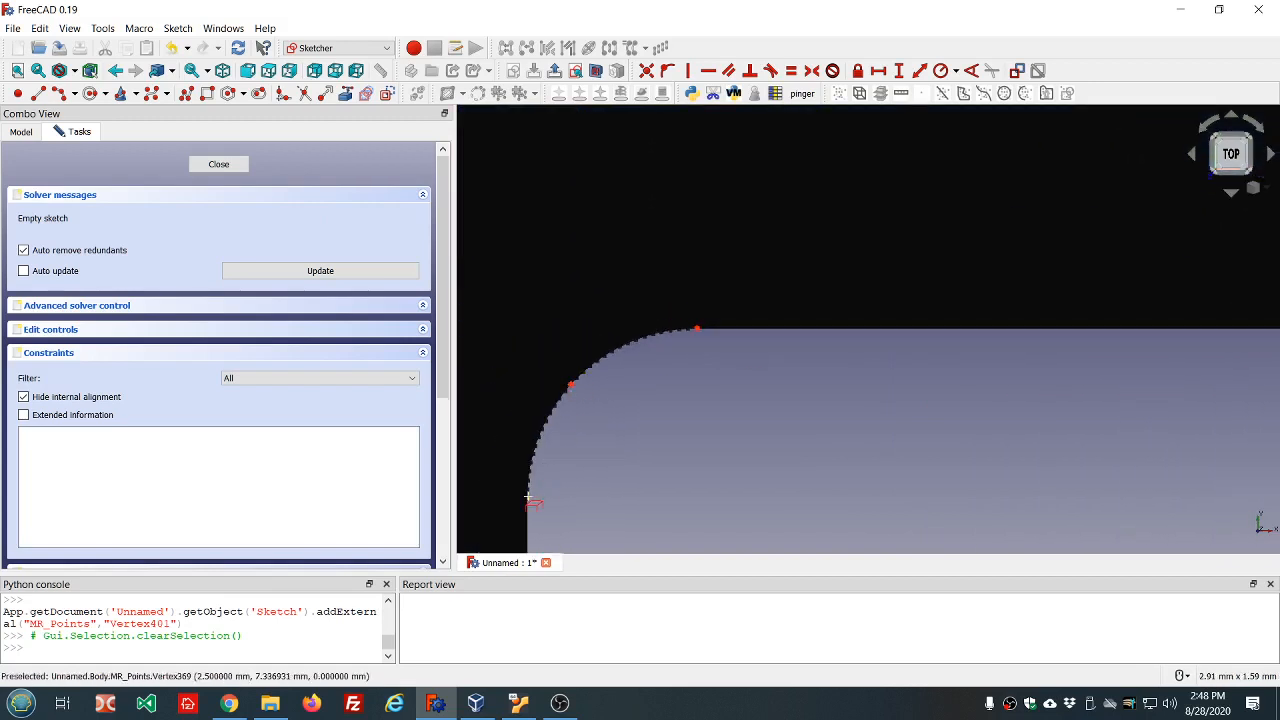
scroll(600, 487, down, 2)
scroll(600, 487, down, 3)
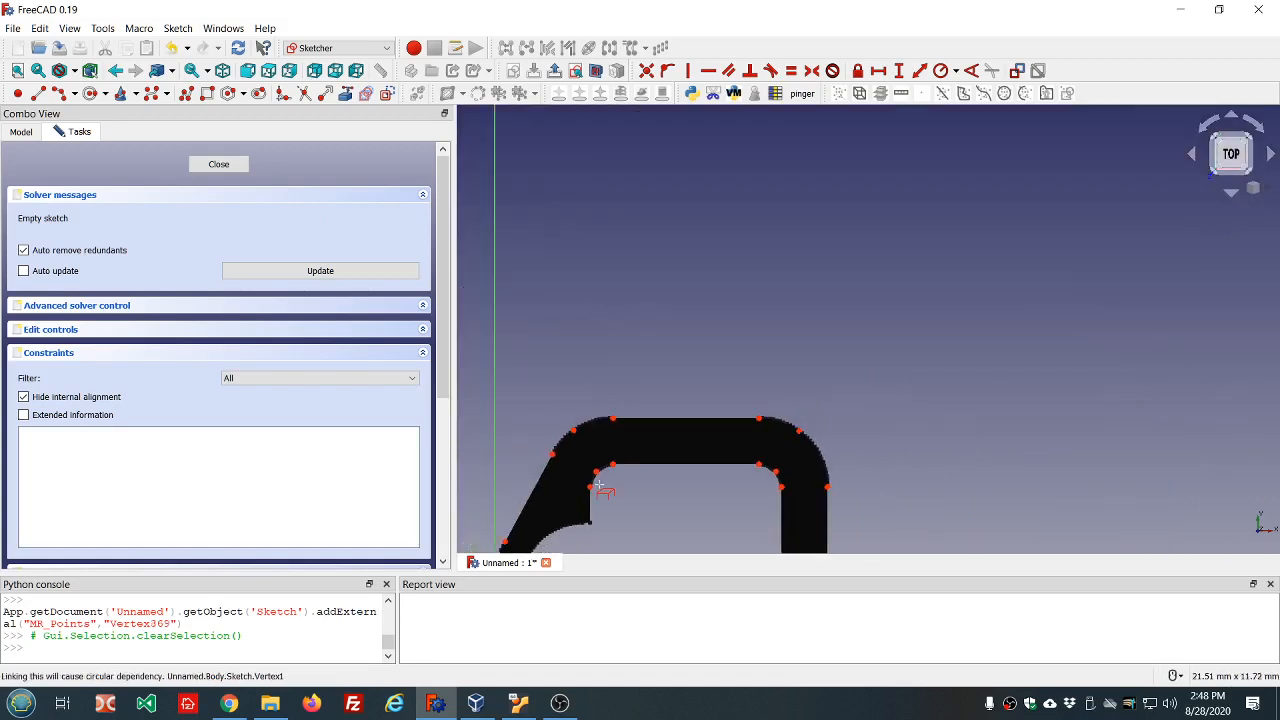
Link the corner point where the clip's inner left wall meets the upper end of the hook's round opening as external geometry.
scroll(618, 490, up, 1)
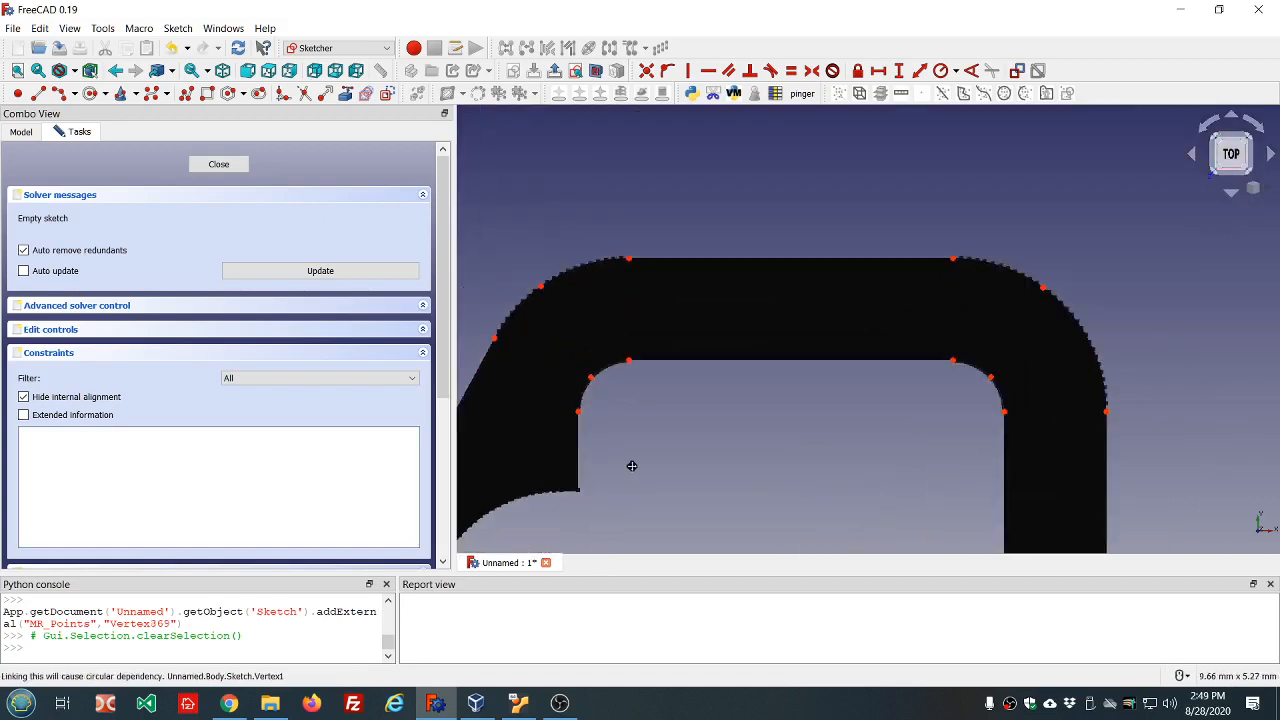
scroll(722, 240, down, 3)
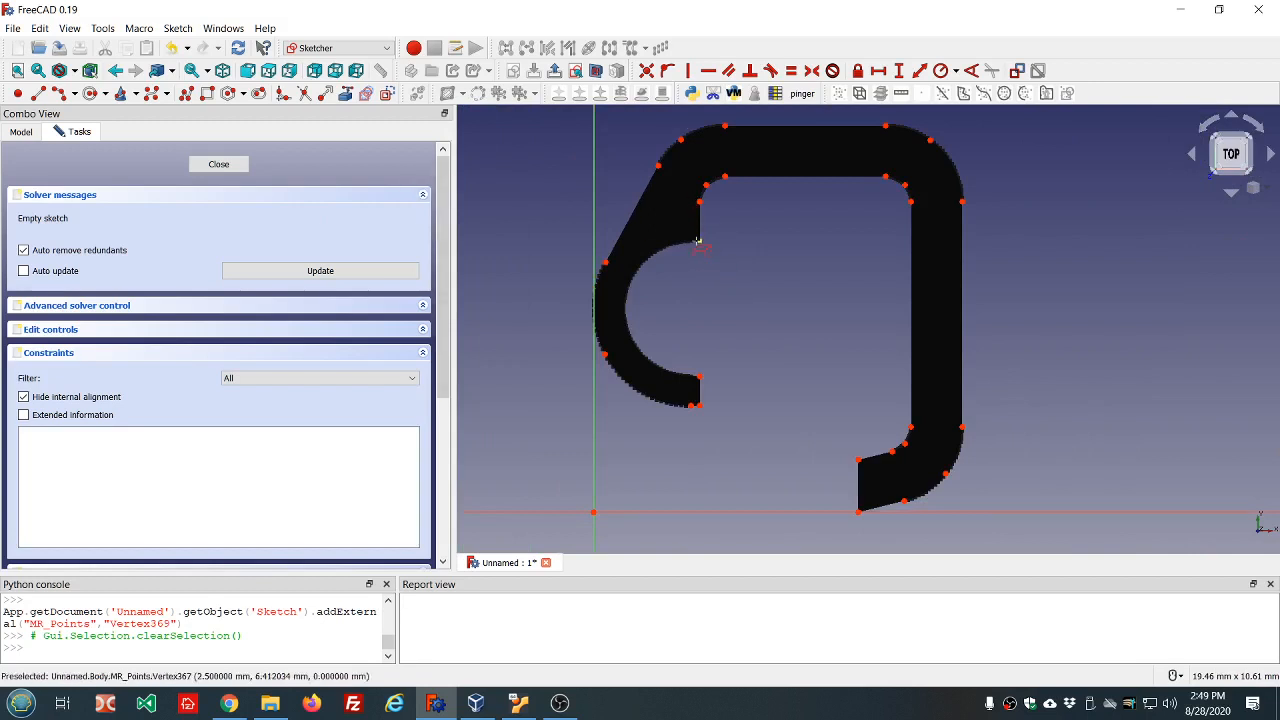
scroll(686, 279, up, 3)
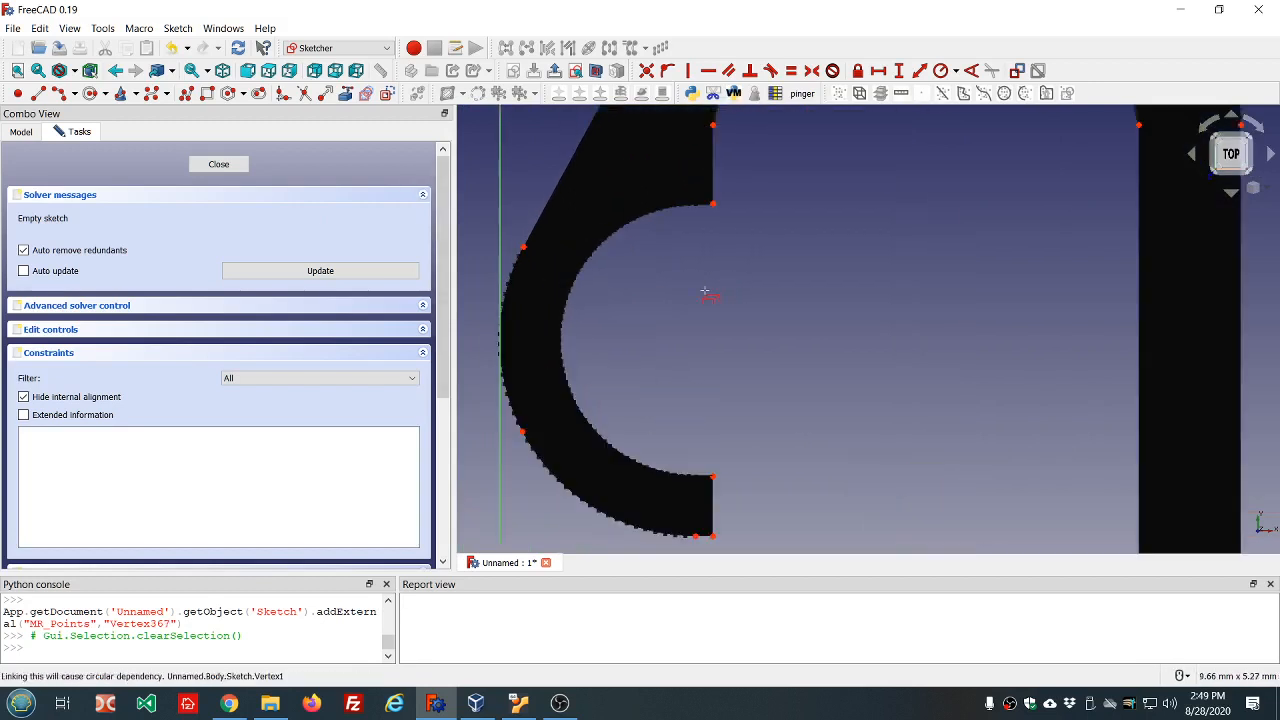
scroll(704, 293, down, 3)
Close and reopen the sketch to show the unsectioned mesh, and tilt the view onto the hook's smaller inner arc.
click(220, 164)
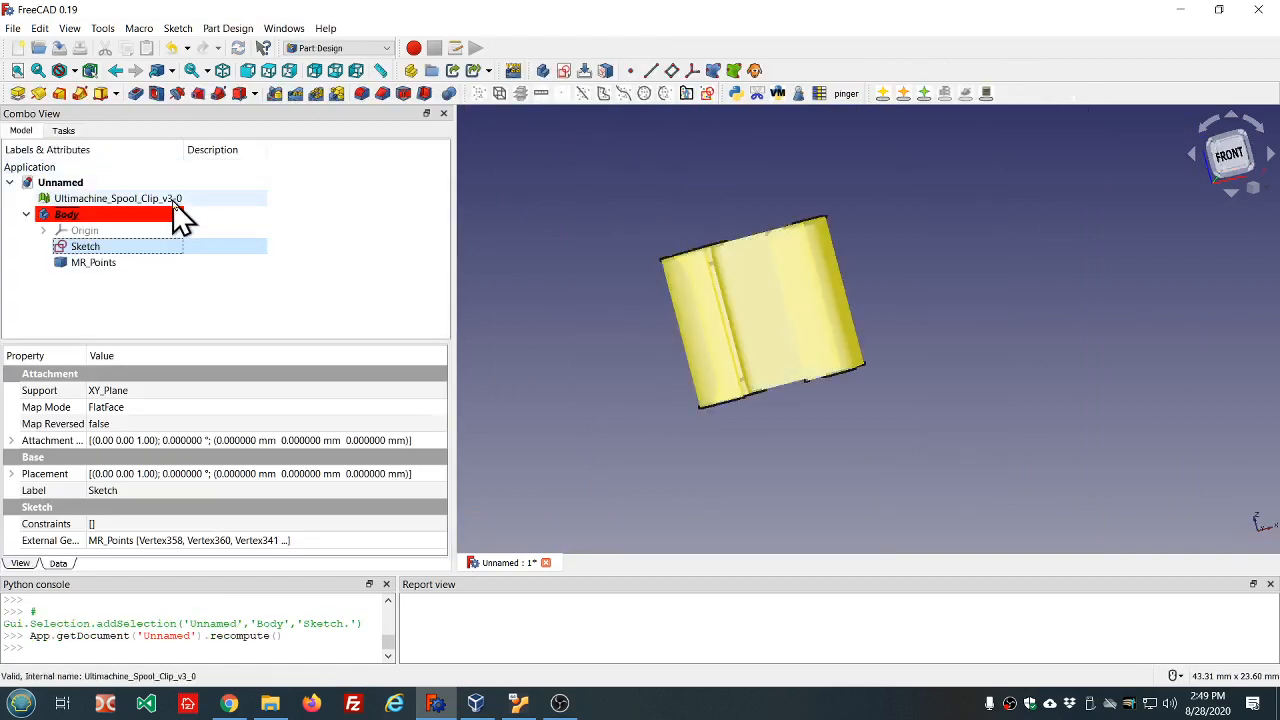
double_click(112, 250)
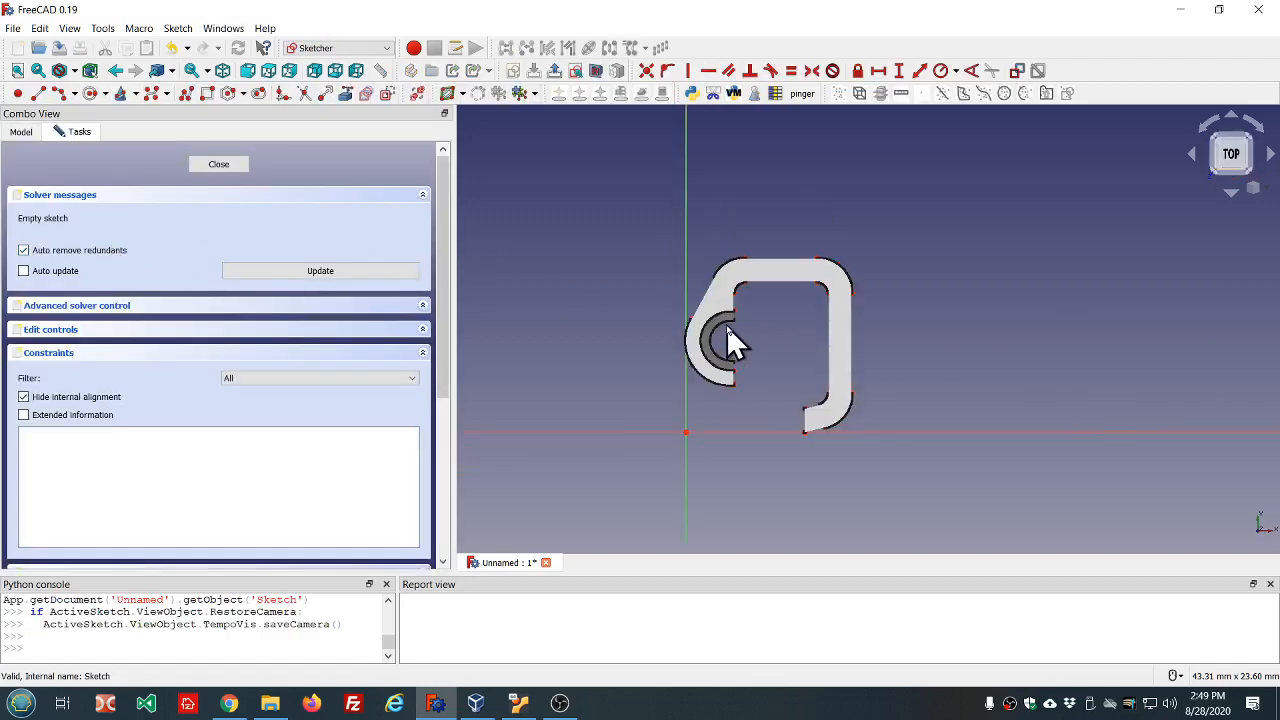
scroll(740, 332, up, 3)
scroll(750, 340, up, 3)
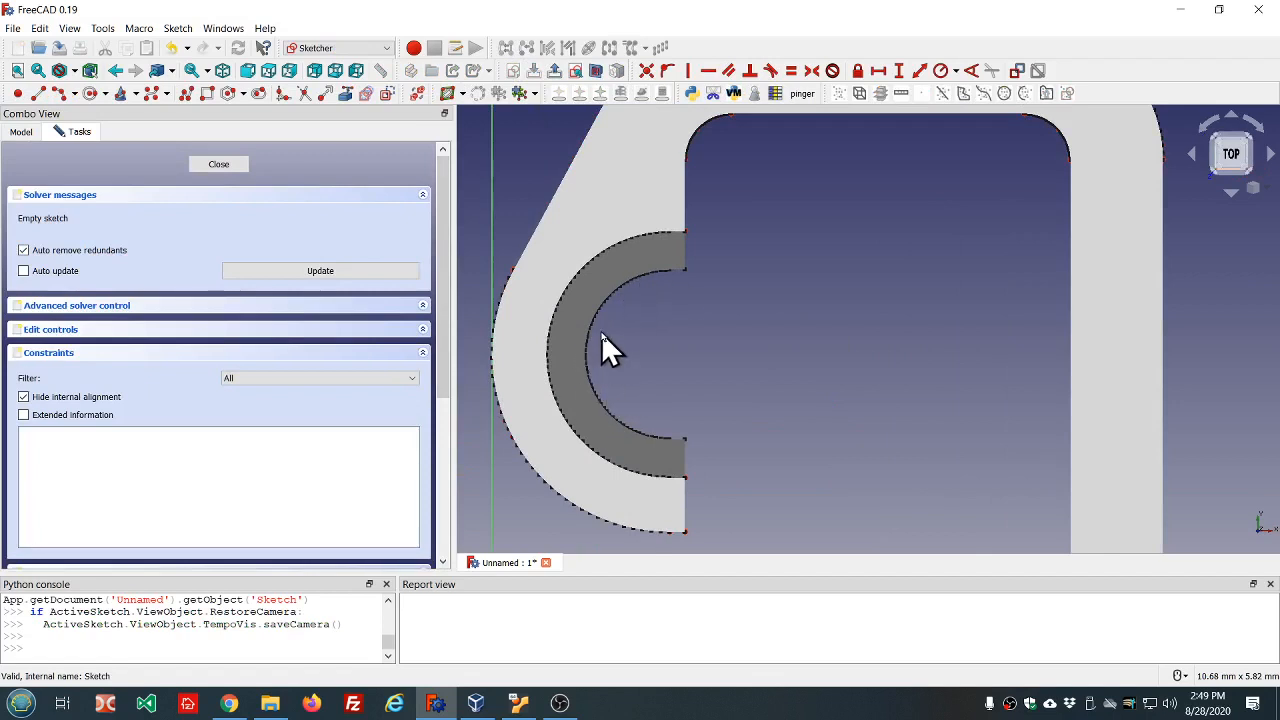
middle_drag(778, 365, 742, 356)
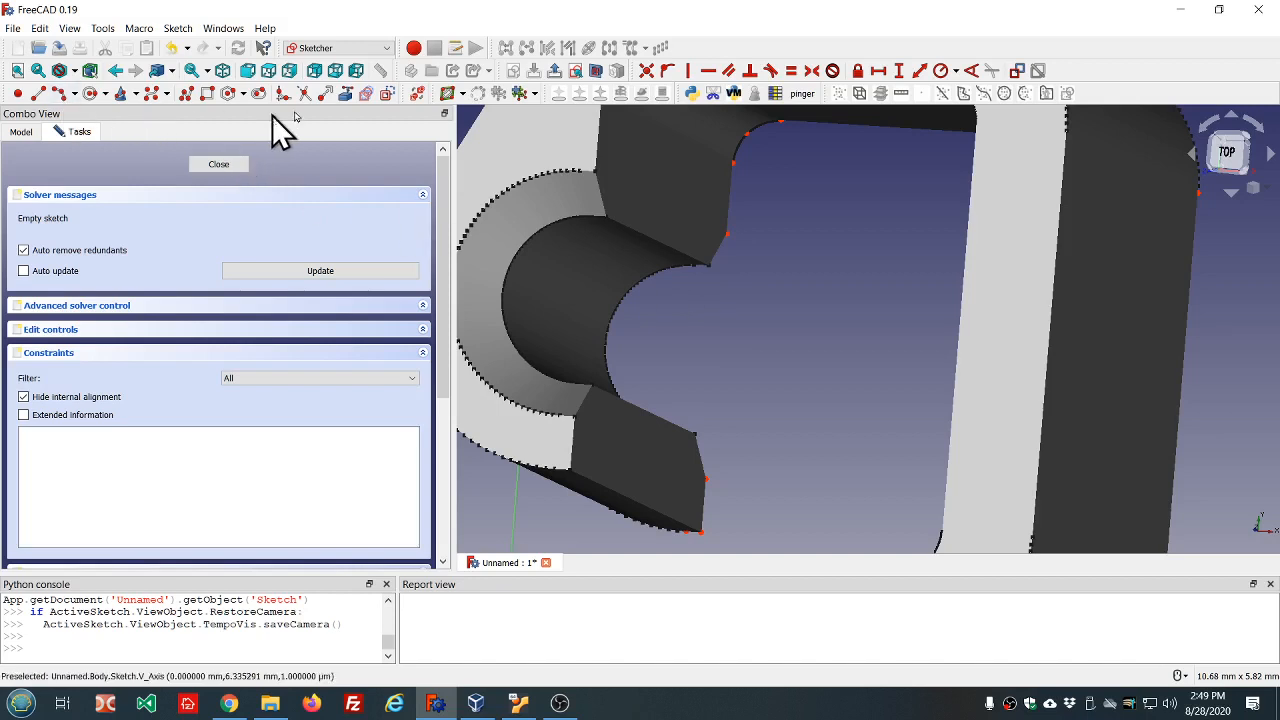
Link the upper corner point and upper end point of the hook's smaller inner arc as external geometry.
click(346, 93)
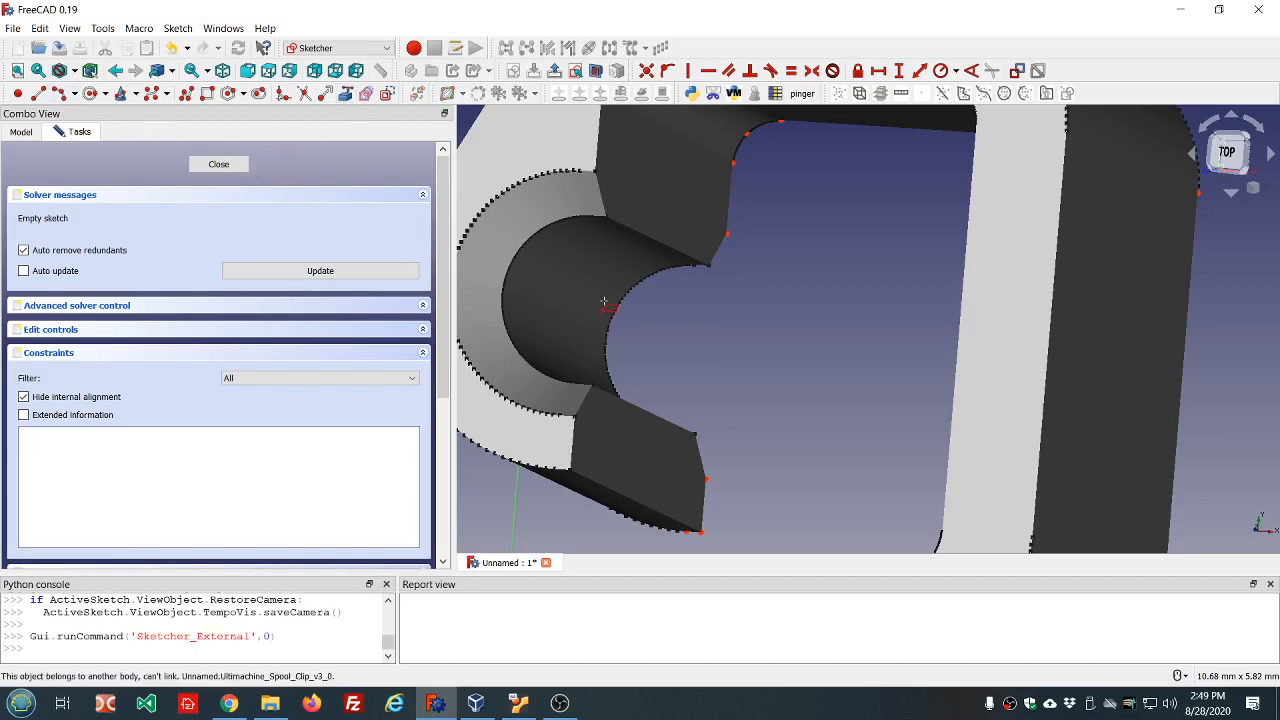
click(709, 268)
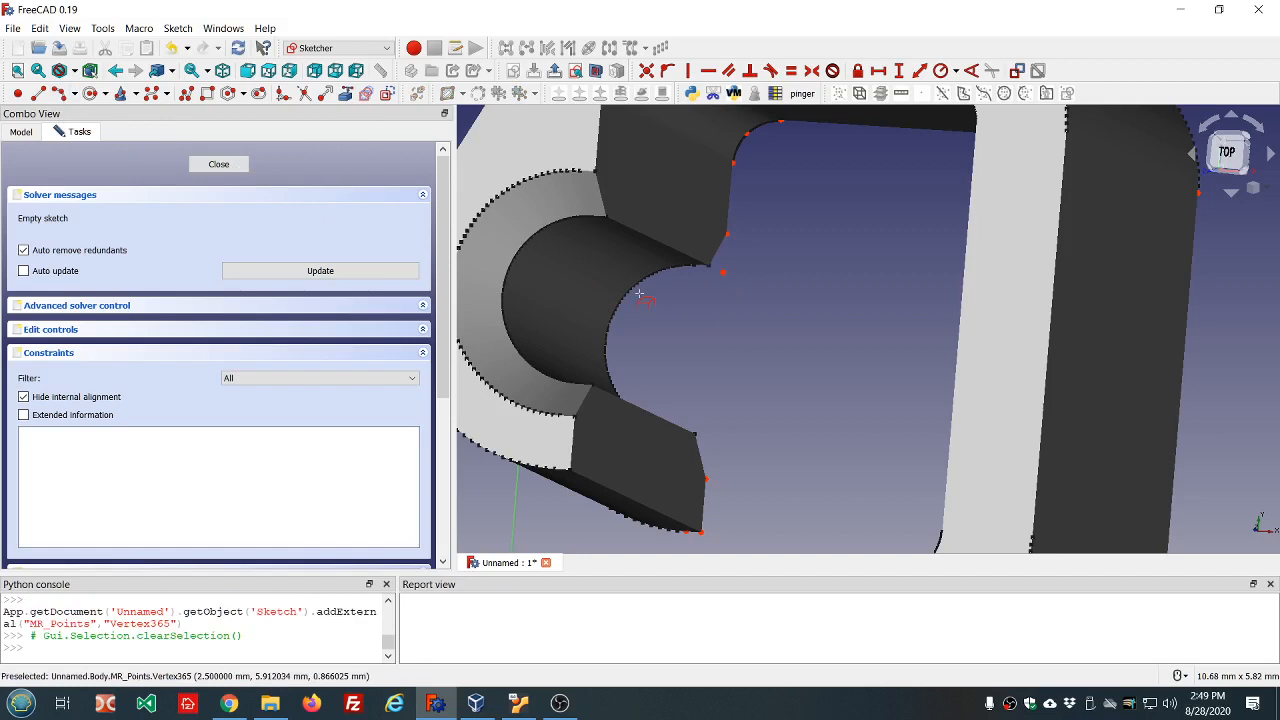
scroll(691, 290, up, 3)
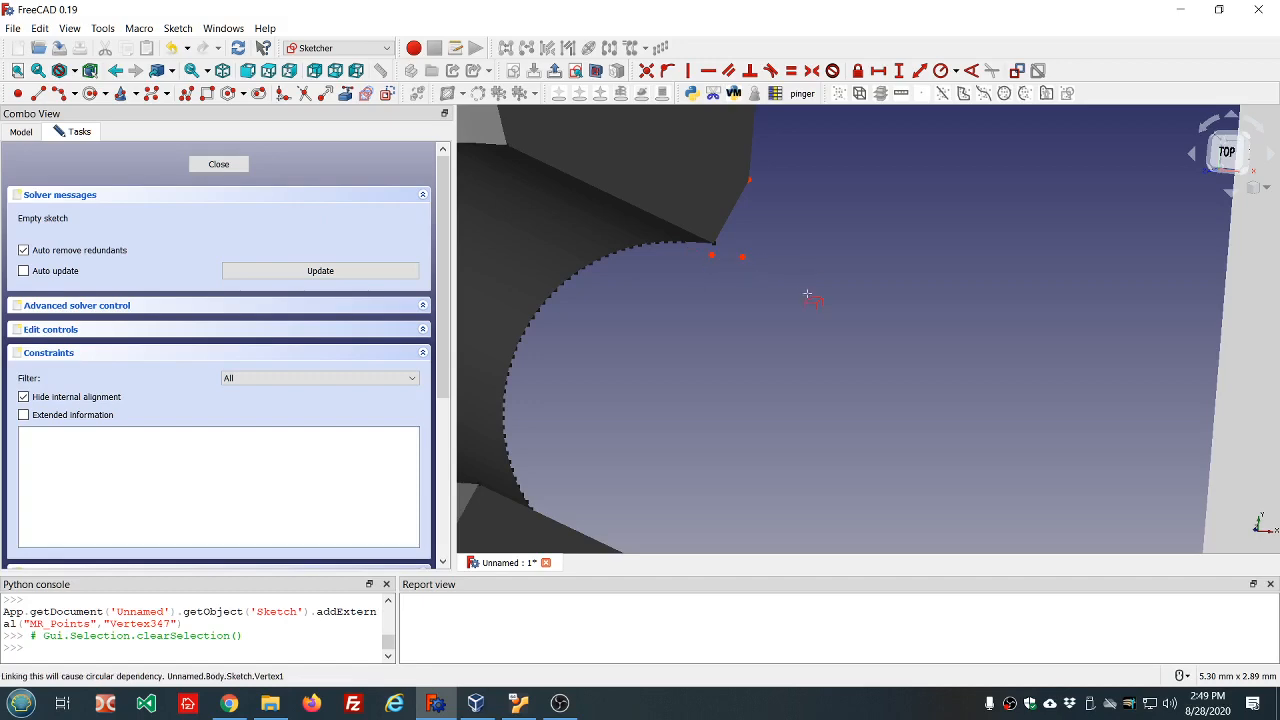
Link the middle point, lower end point and lower corner point of the hook's smaller inner arc as external geometry.
middle_drag(809, 294, 710, 191)
scroll(710, 192, down, 3)
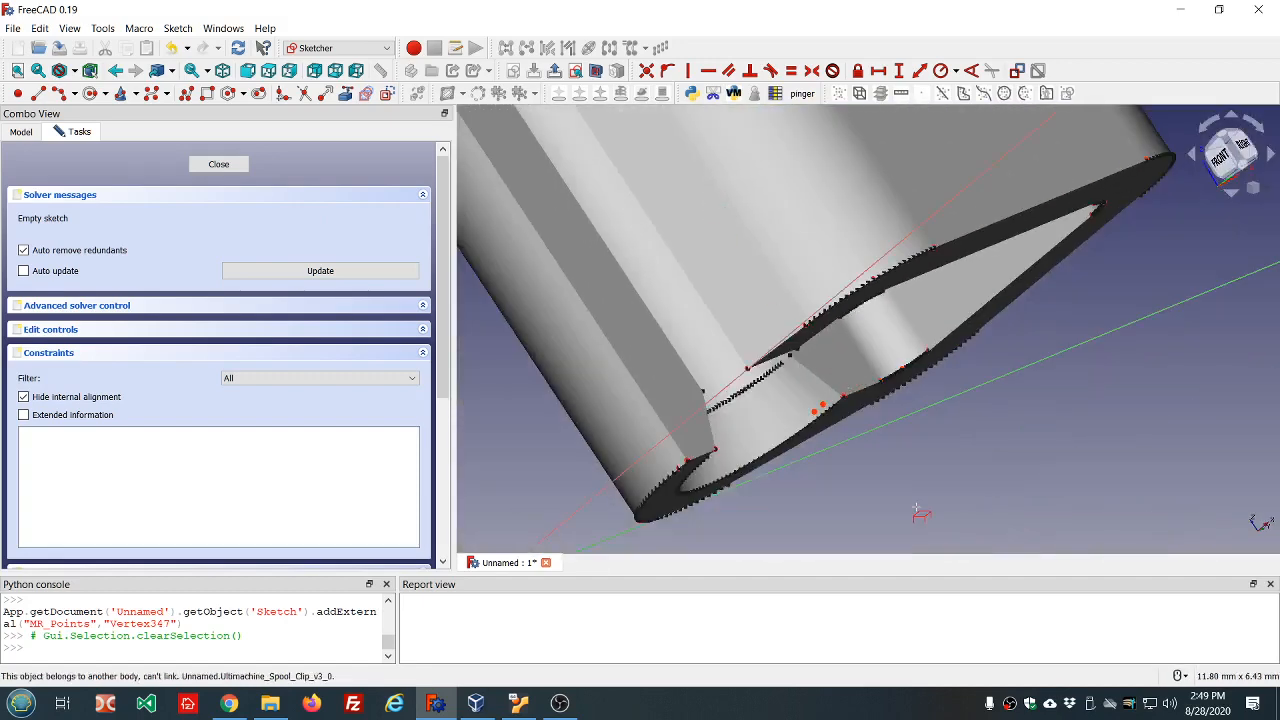
middle_drag(916, 506, 803, 449)
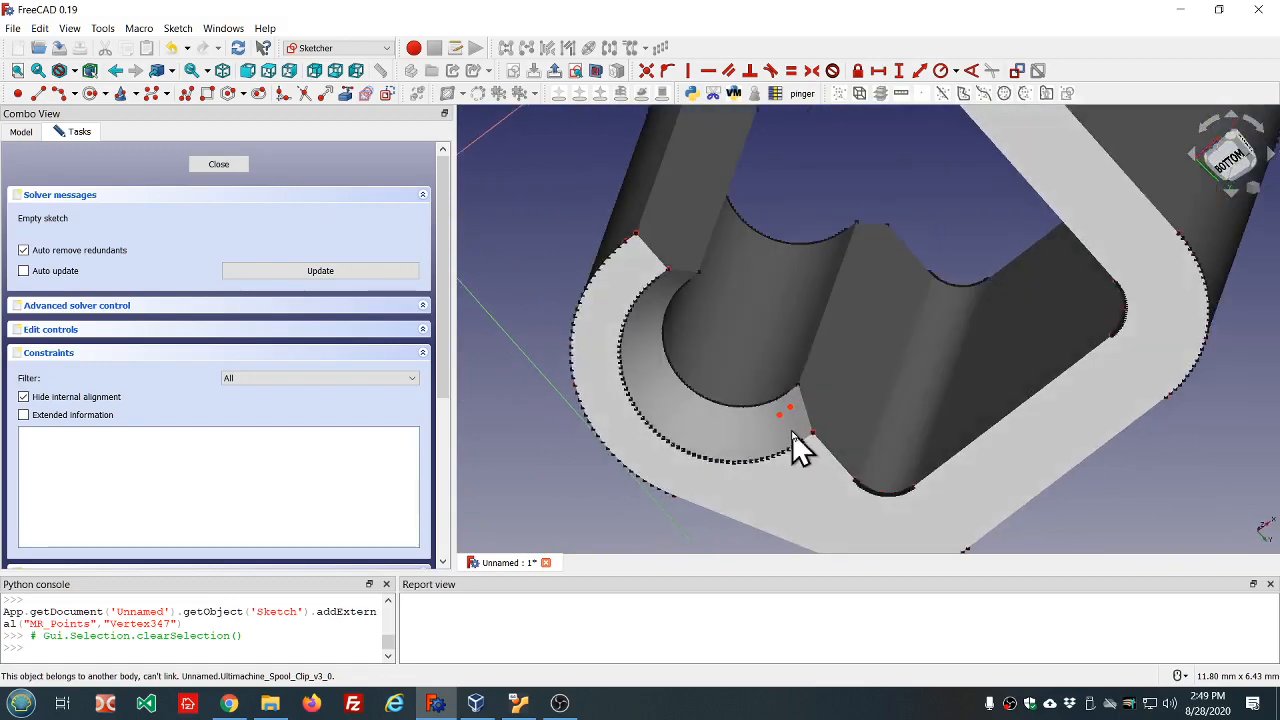
click(684, 412)
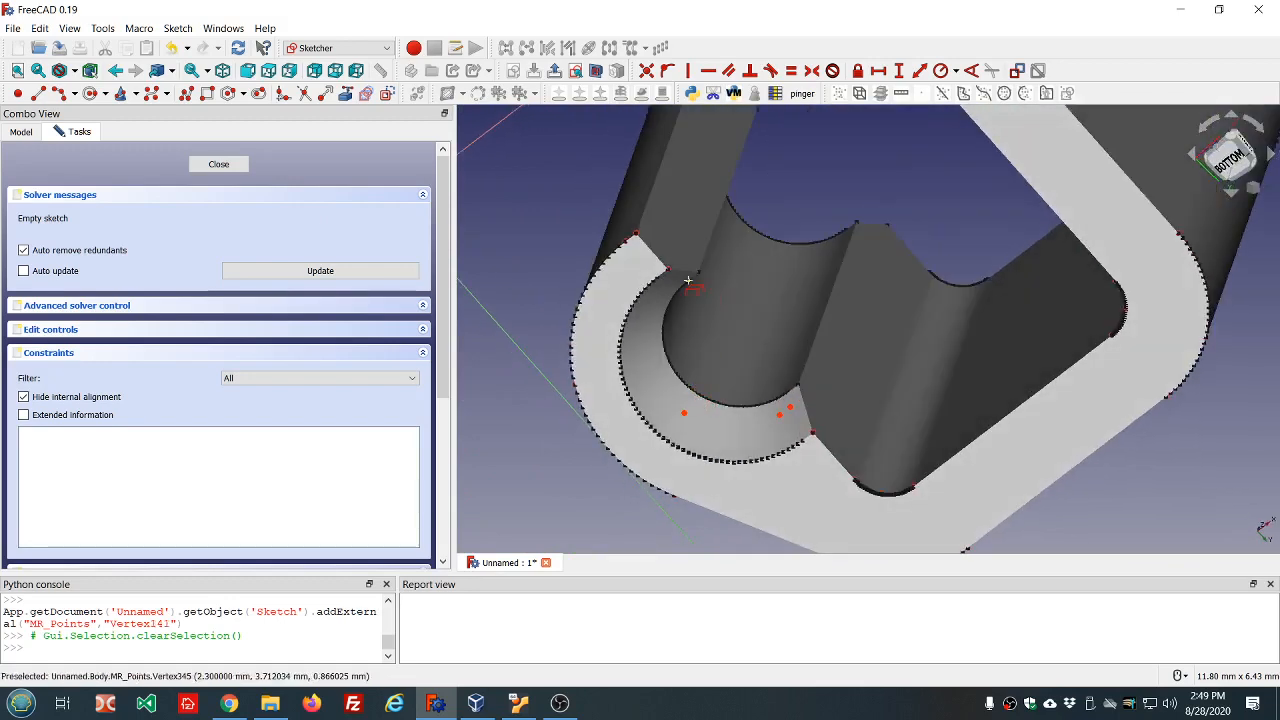
scroll(690, 275, up, 5)
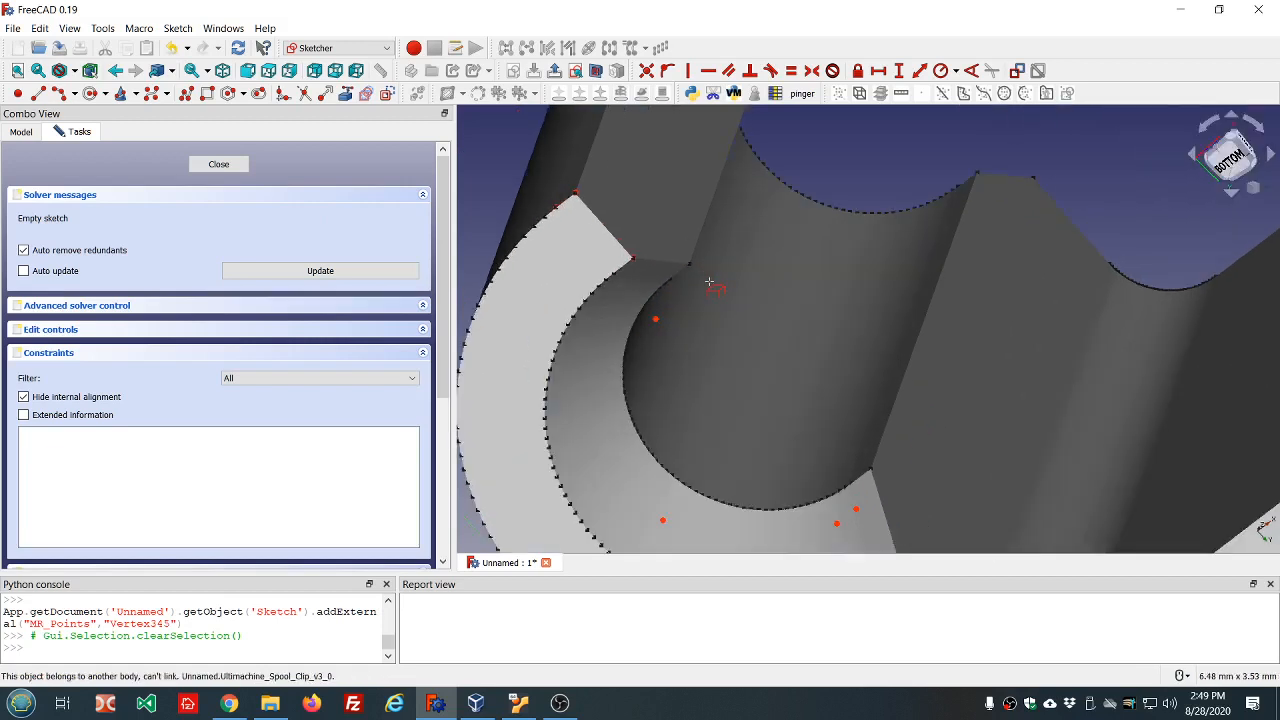
click(694, 264)
click(1228, 158)
scroll(1032, 208, down, 4)
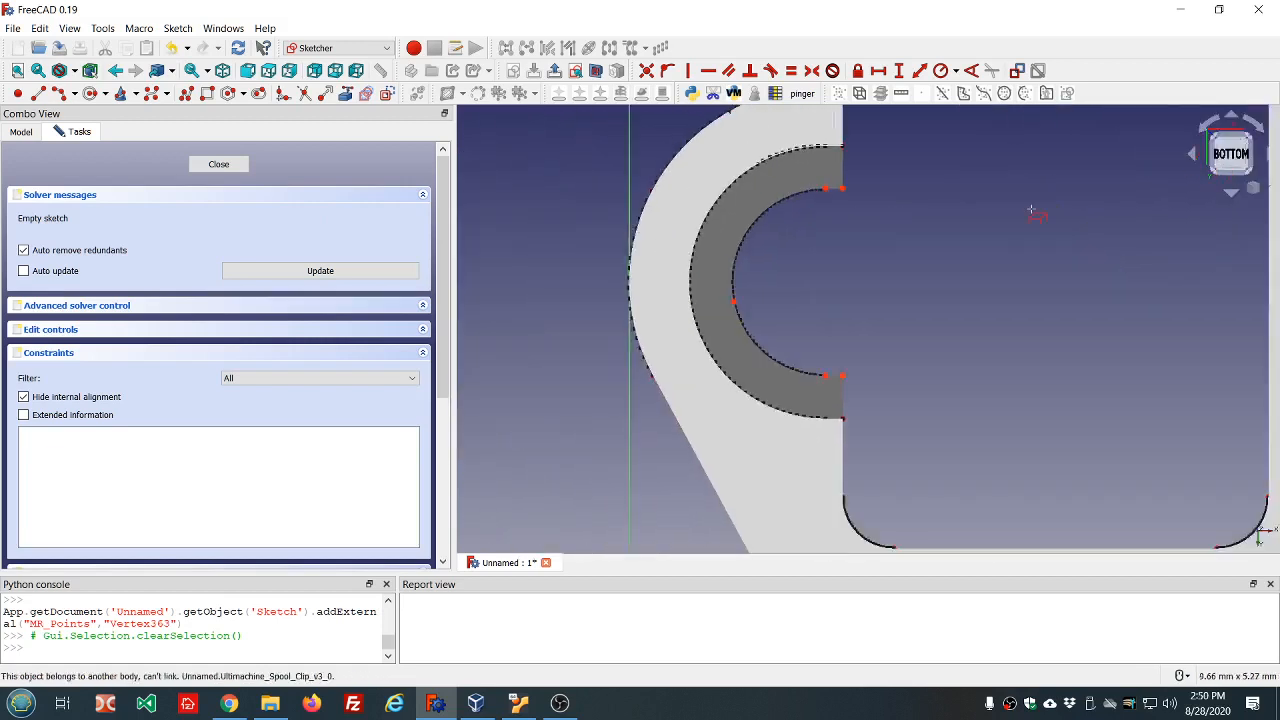
scroll(1032, 210, down, 3)
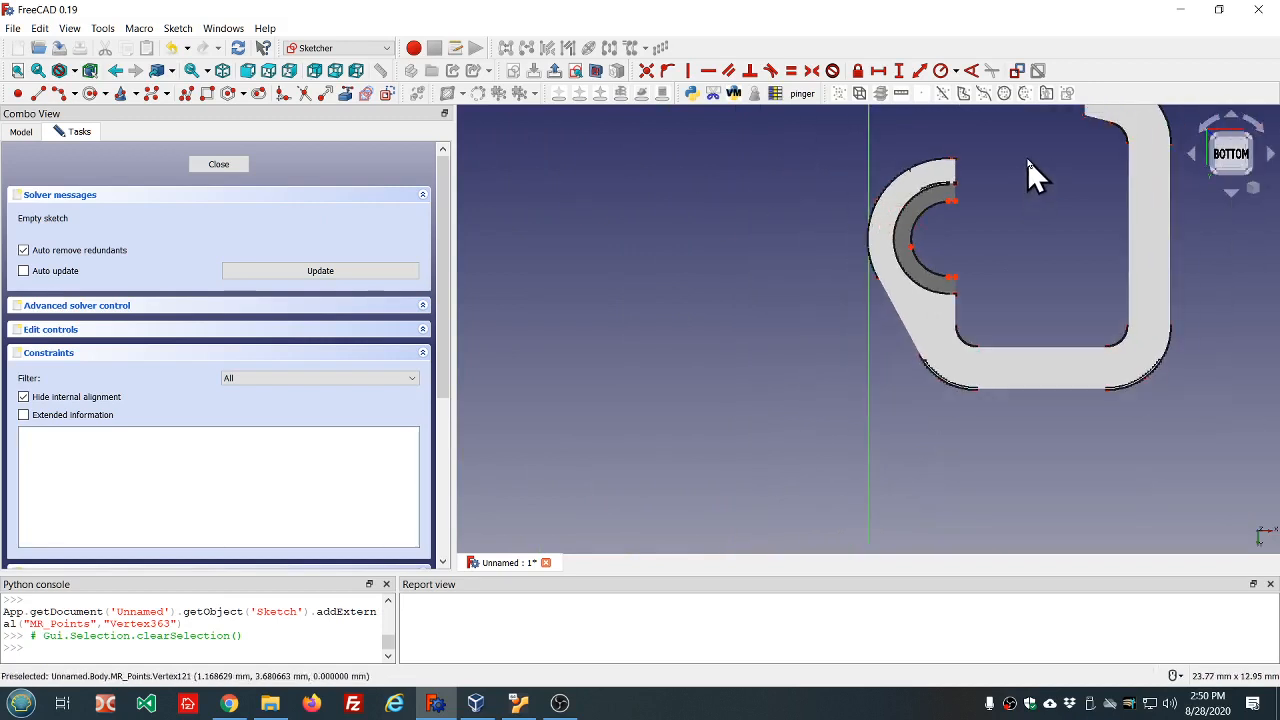
Hide the Ultimachine_Spool_Clip_v3-0 mesh while keeping the sketch open for editing.
click(20, 132)
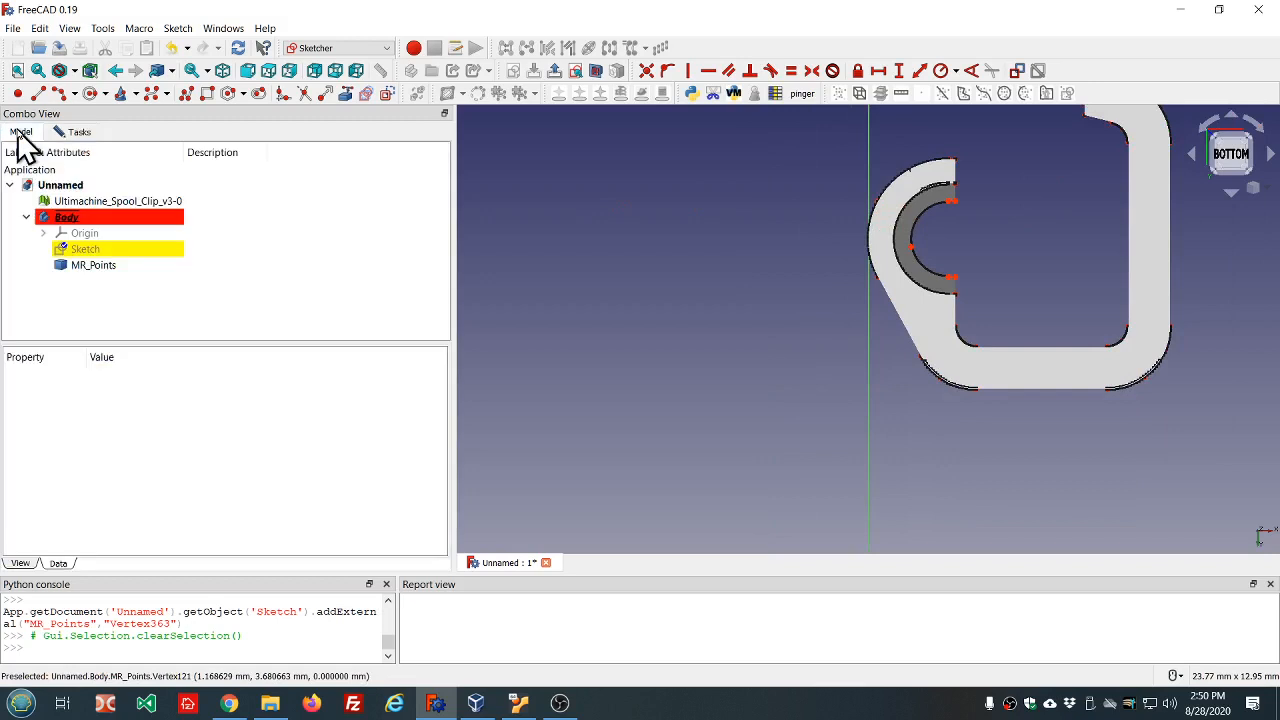
click(84, 202)
key(space)
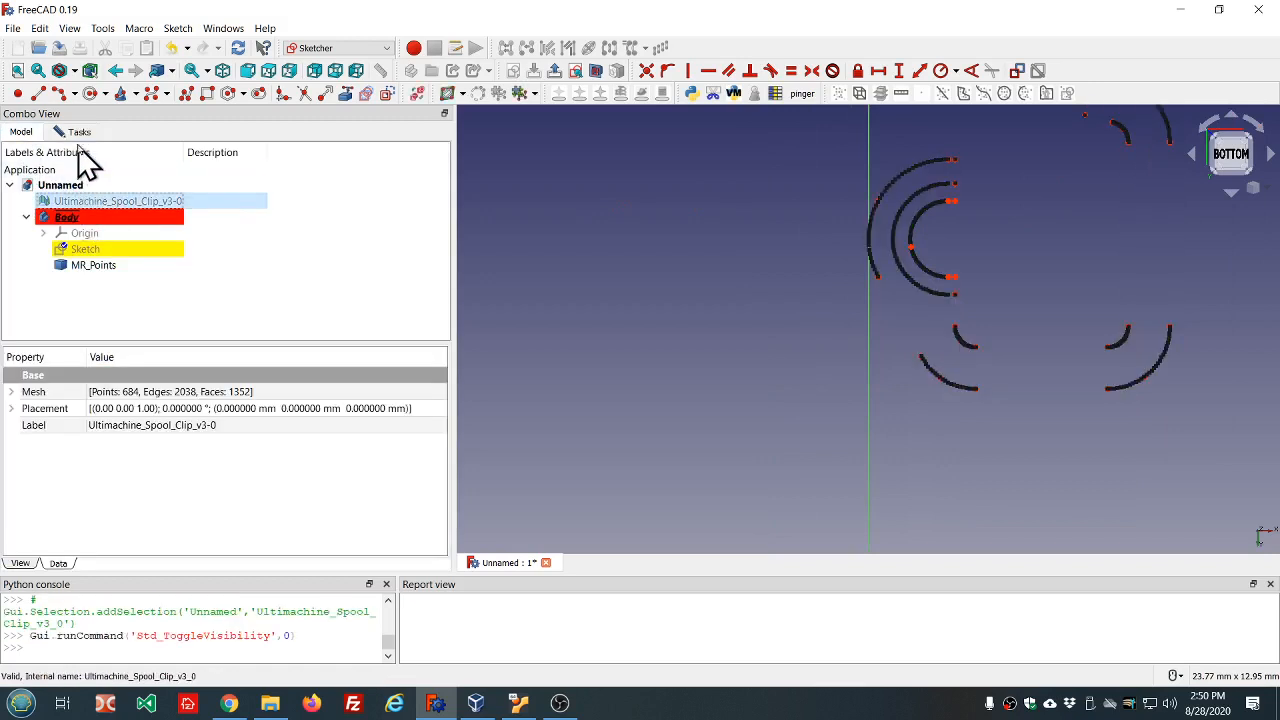
click(78, 134)
Switch the sketch to section view to cut off the points above its plane, and look at it from the top.
mouse_move(1108, 232)
middle_down()
mouse_move(1201, 227)
mouse_move(917, 227)
mouse_move(1010, 250)
mouse_move(900, 320)
mouse_move(754, 332)
mouse_move(777, 378)
middle_up()
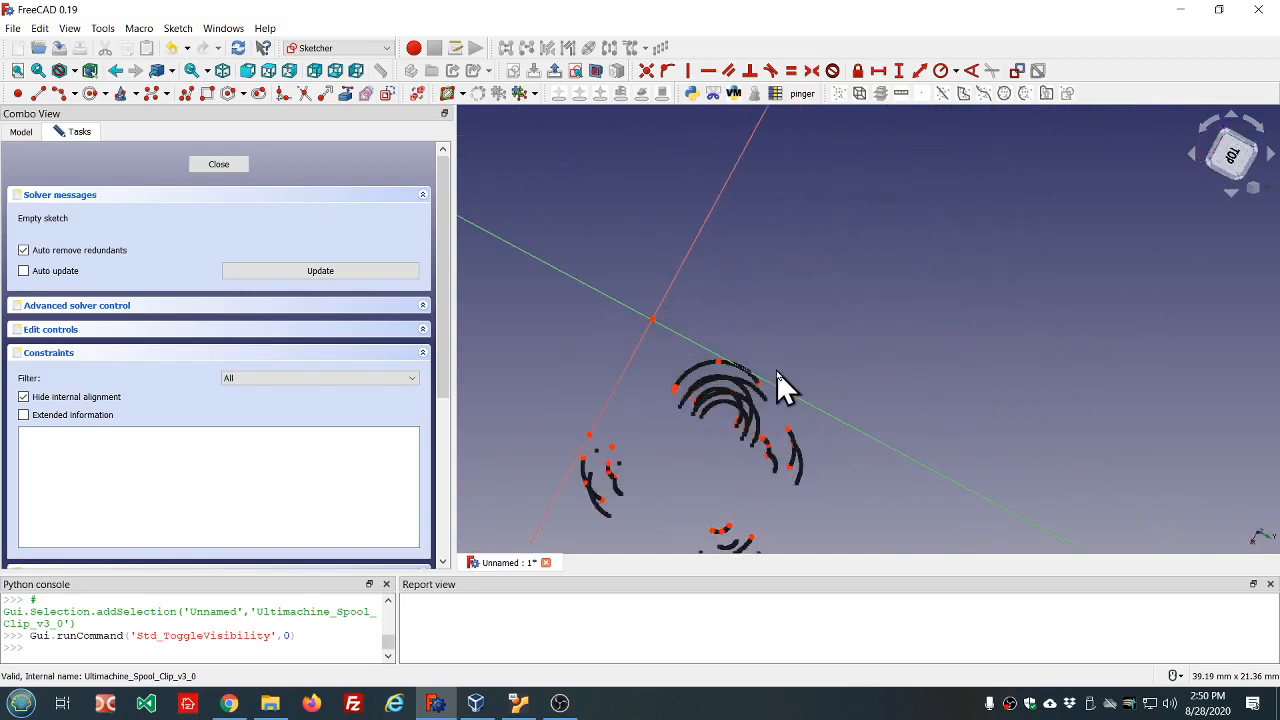
click(606, 76)
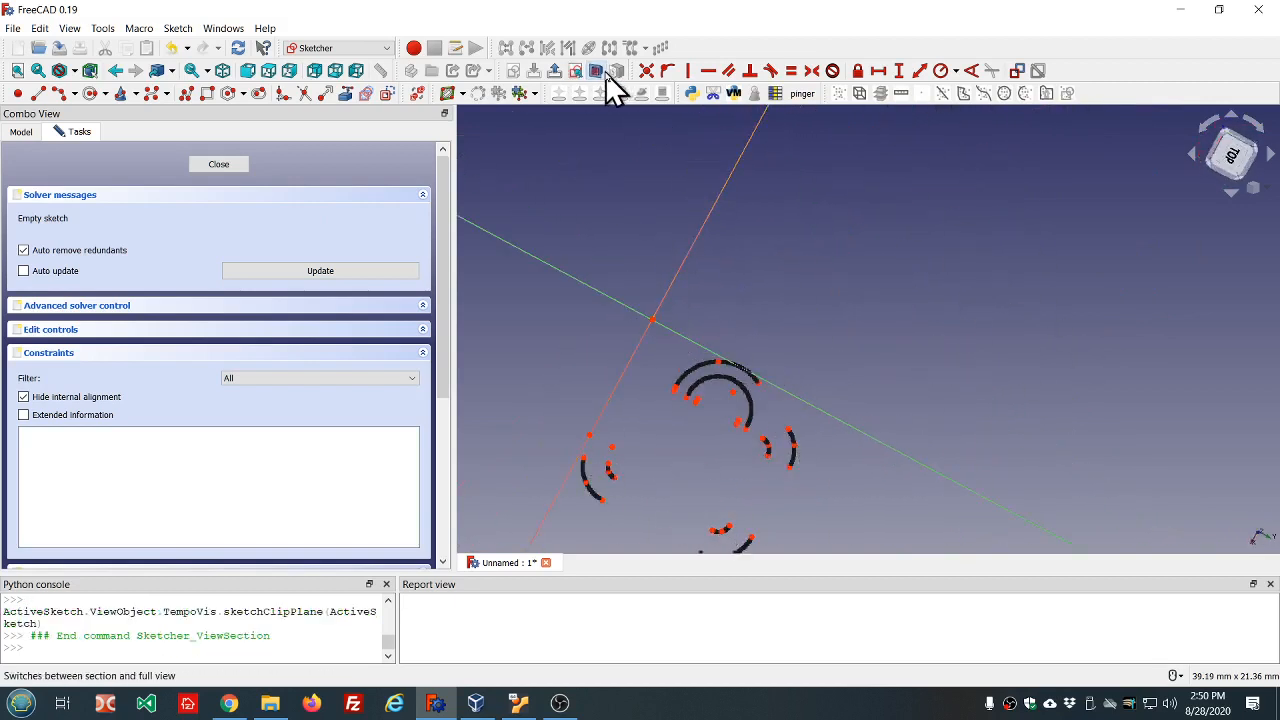
scroll(852, 195, down, 4)
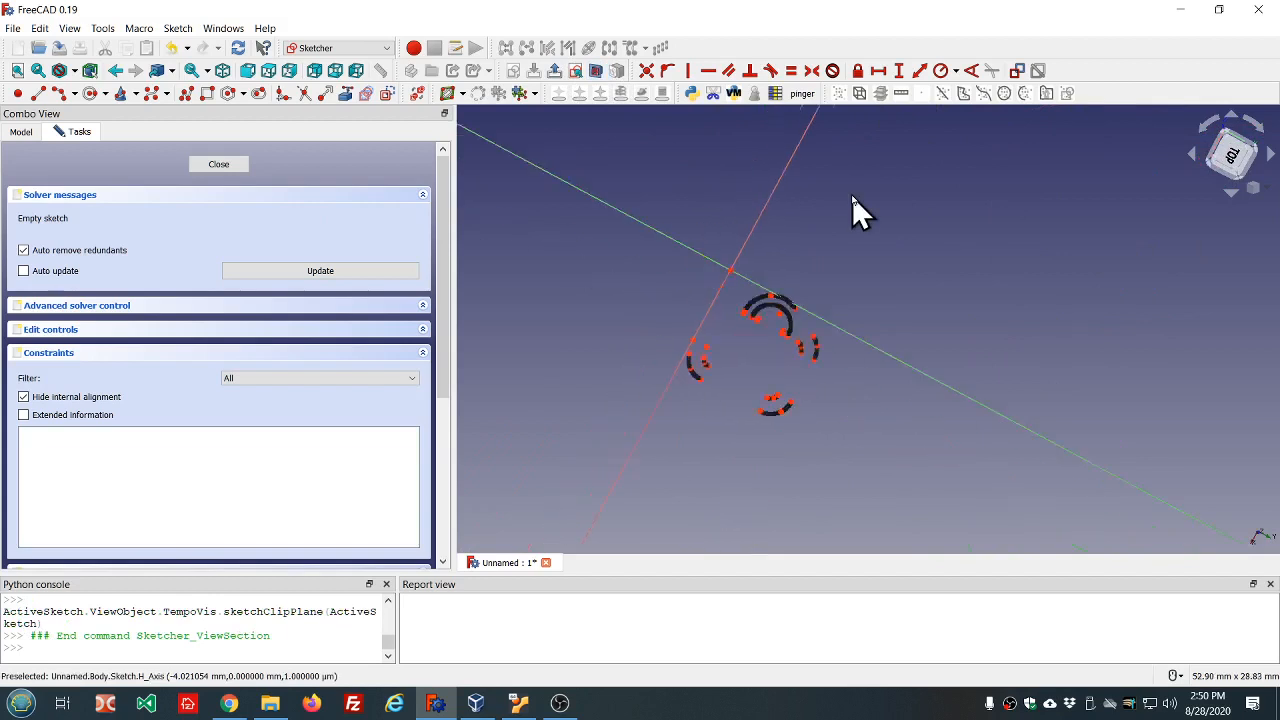
click(1237, 163)
scroll(958, 341, up, 5)
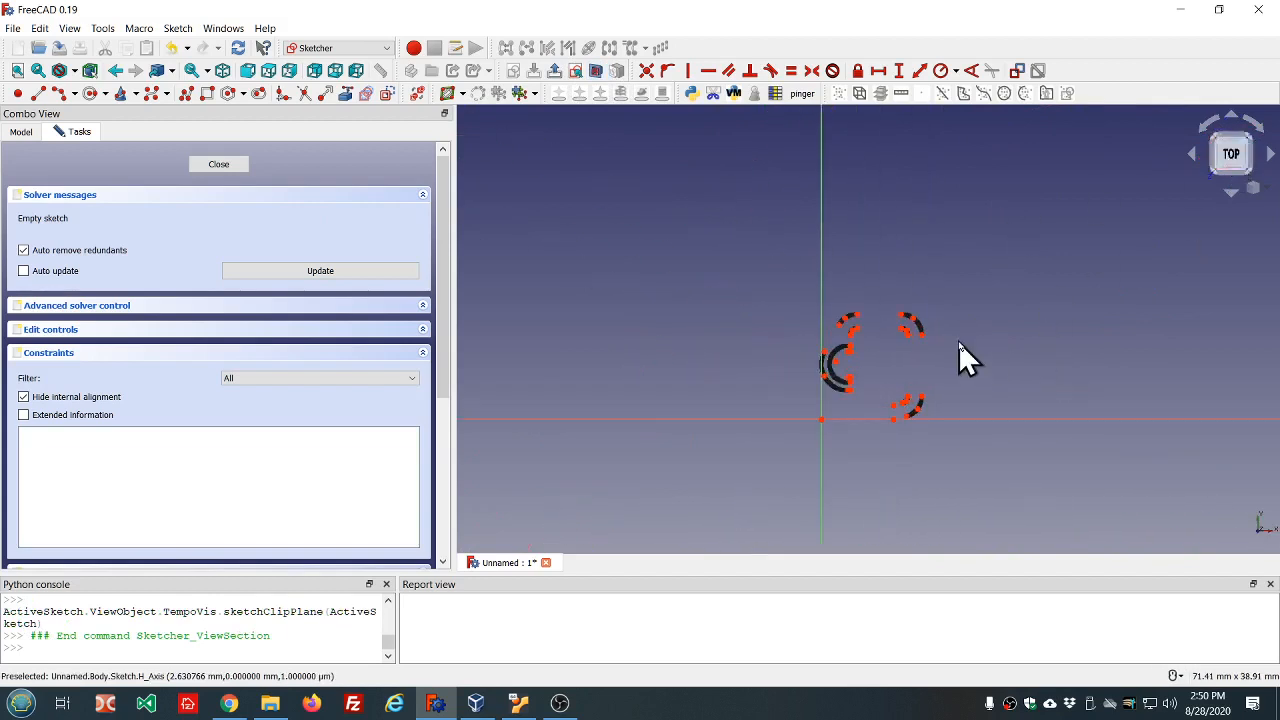
scroll(960, 379, down, 1)
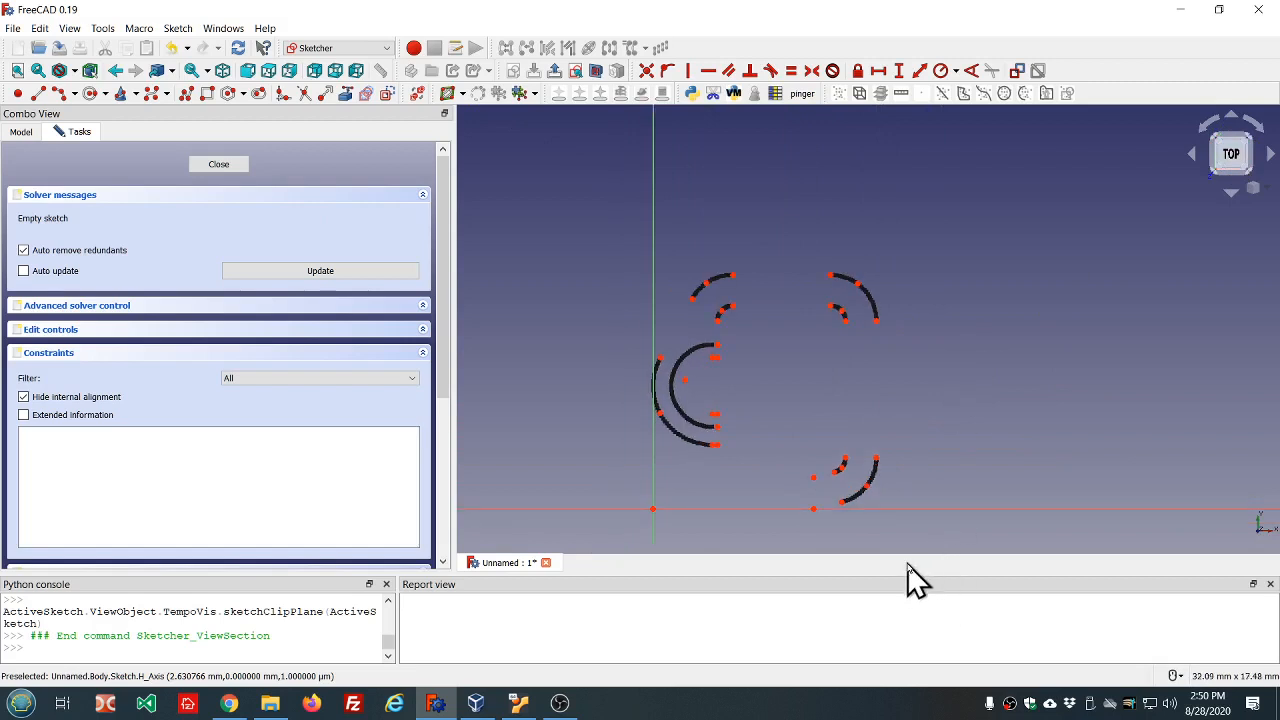
scroll(920, 510, up, 2)
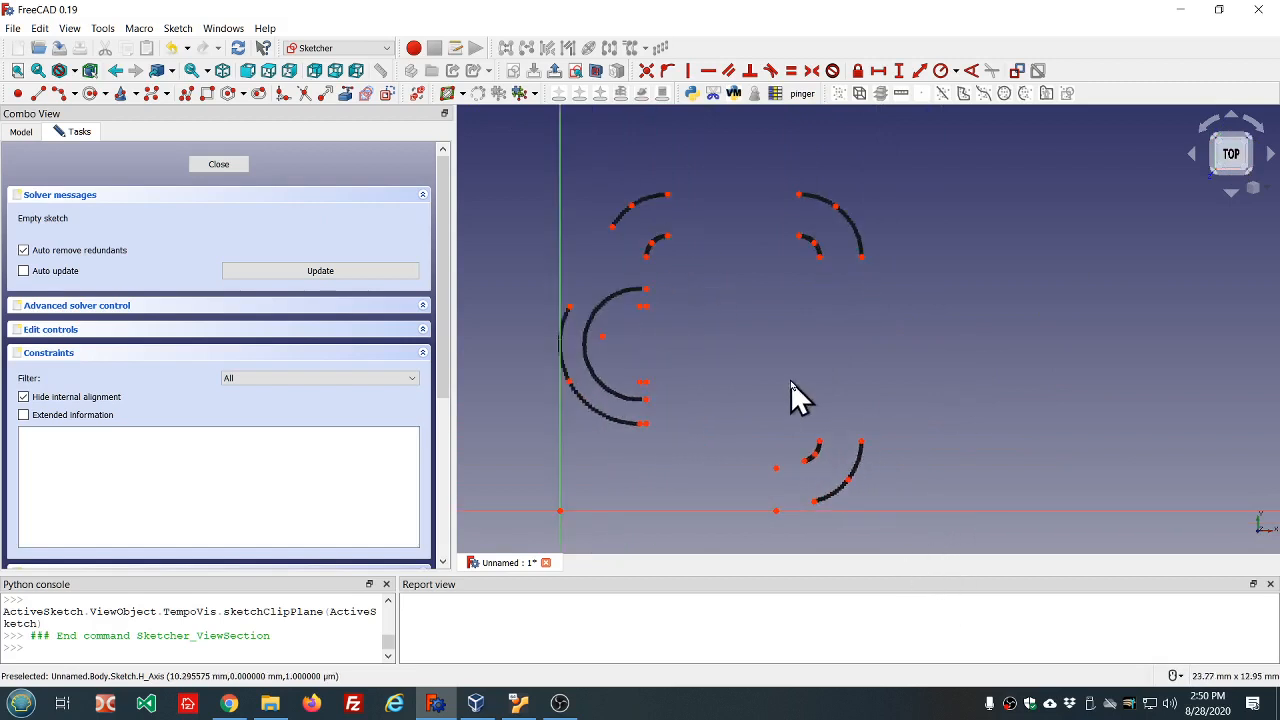
Trace the hook's outer arc with an end-points-and-rim-point arc through its lower end, upper end and middle points.
click(76, 94)
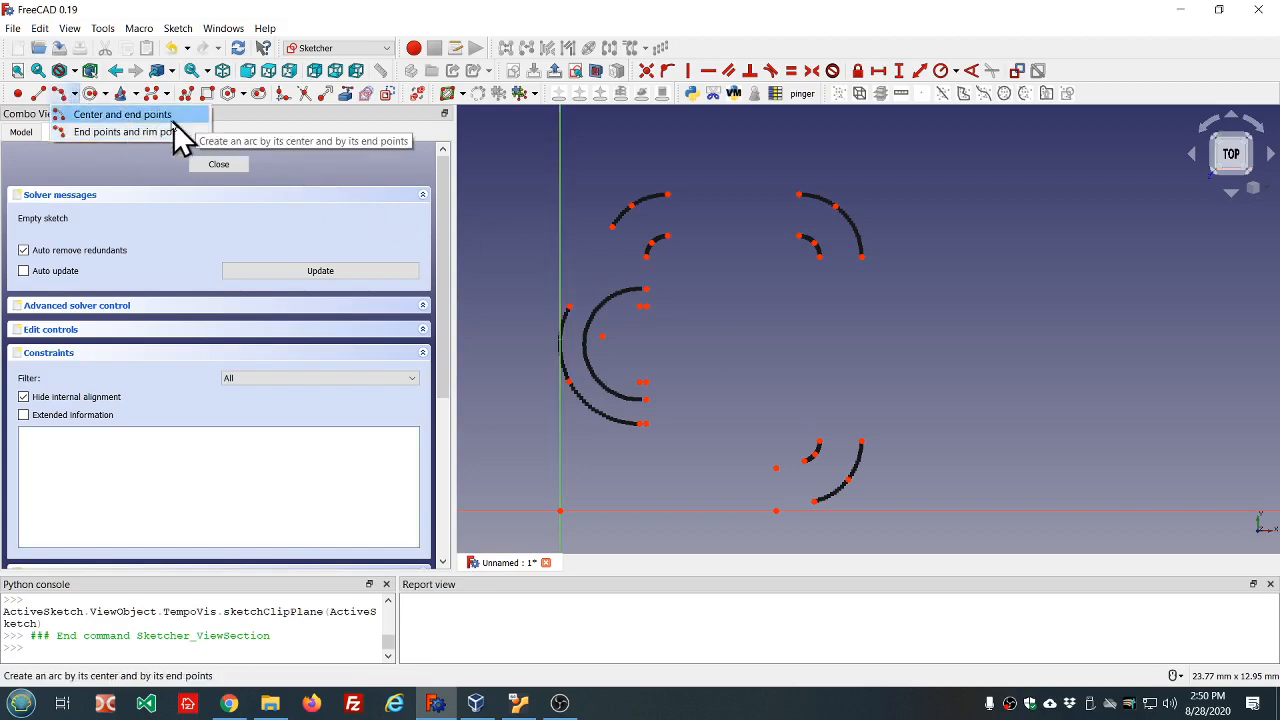
click(93, 134)
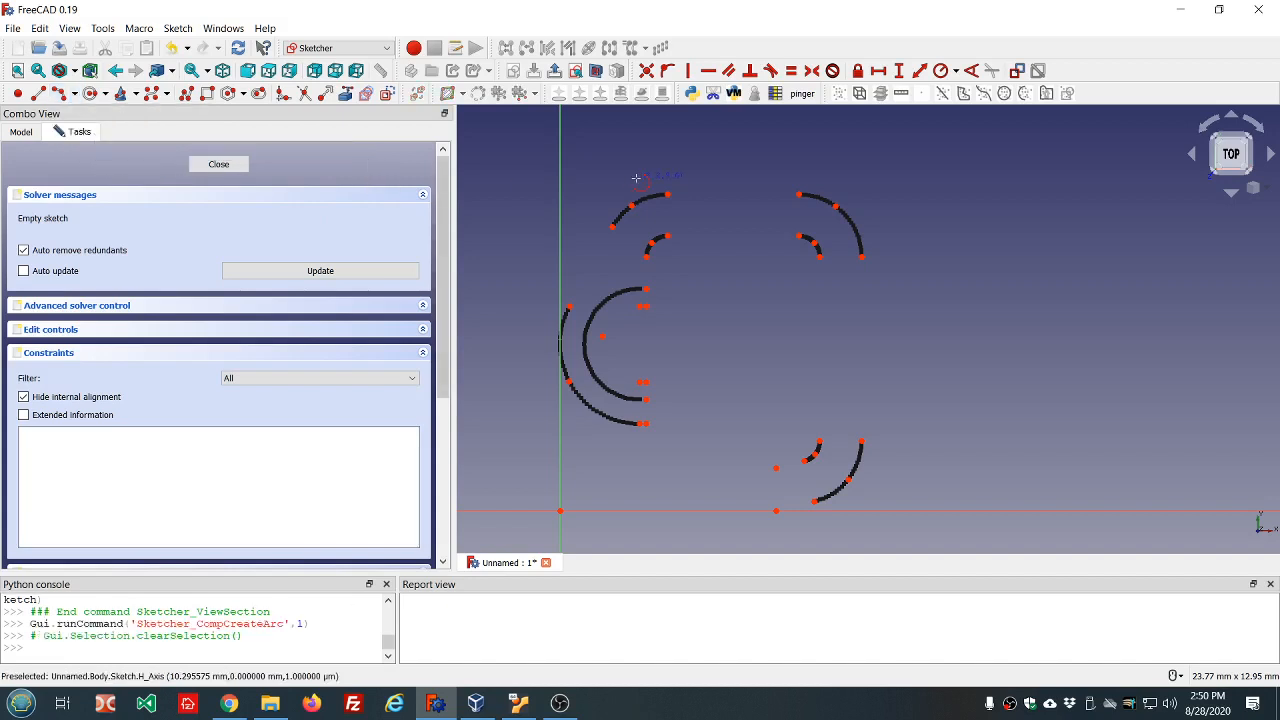
scroll(635, 178, down, 2)
scroll(642, 376, up, 3)
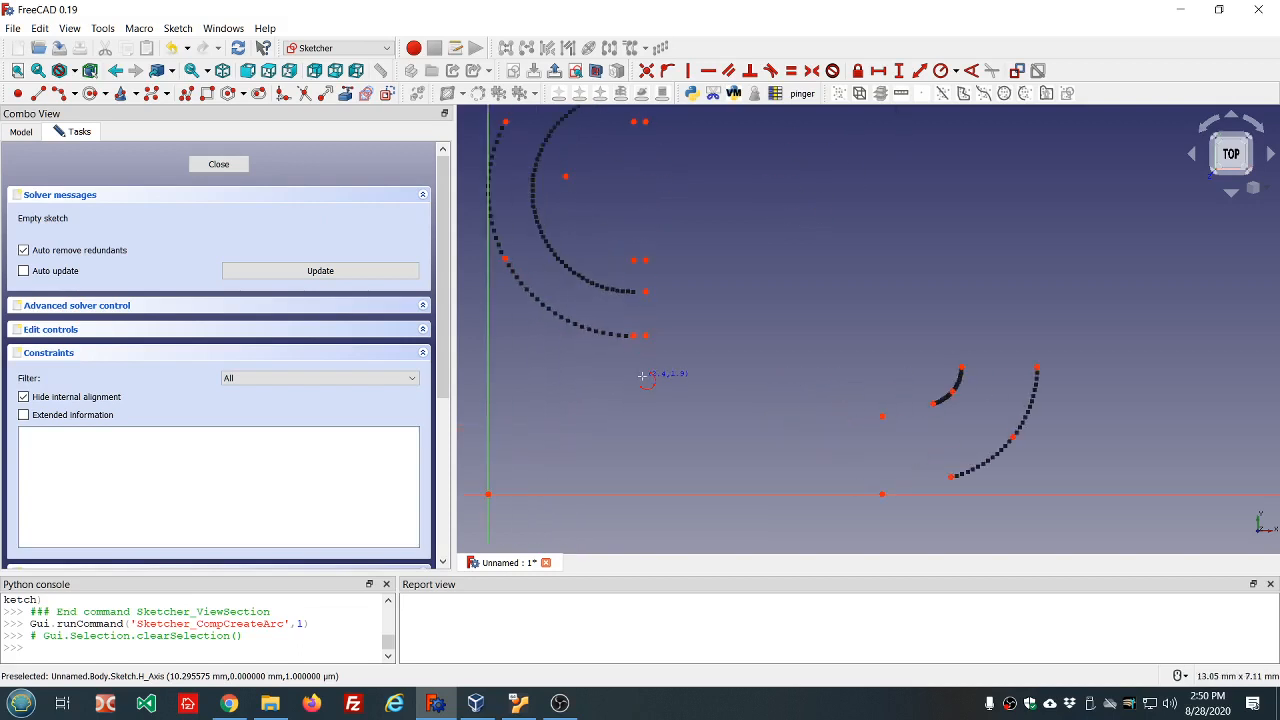
scroll(642, 376, down, 2)
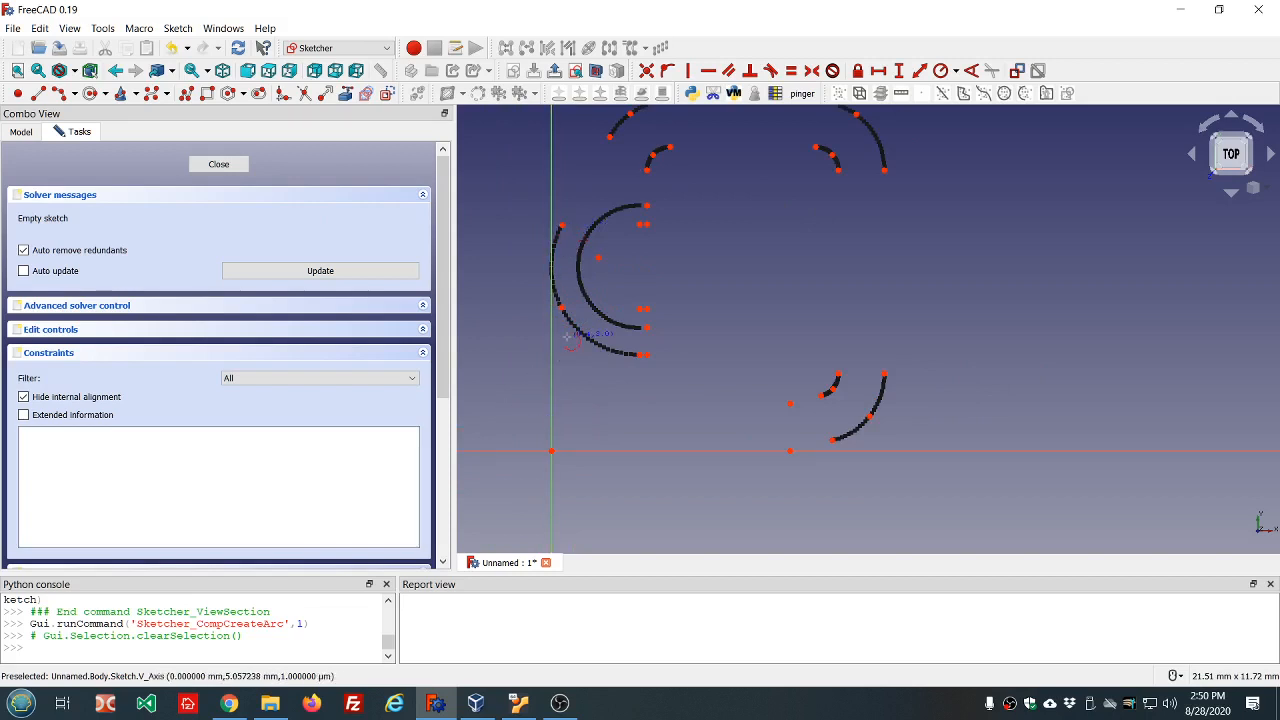
click(637, 358)
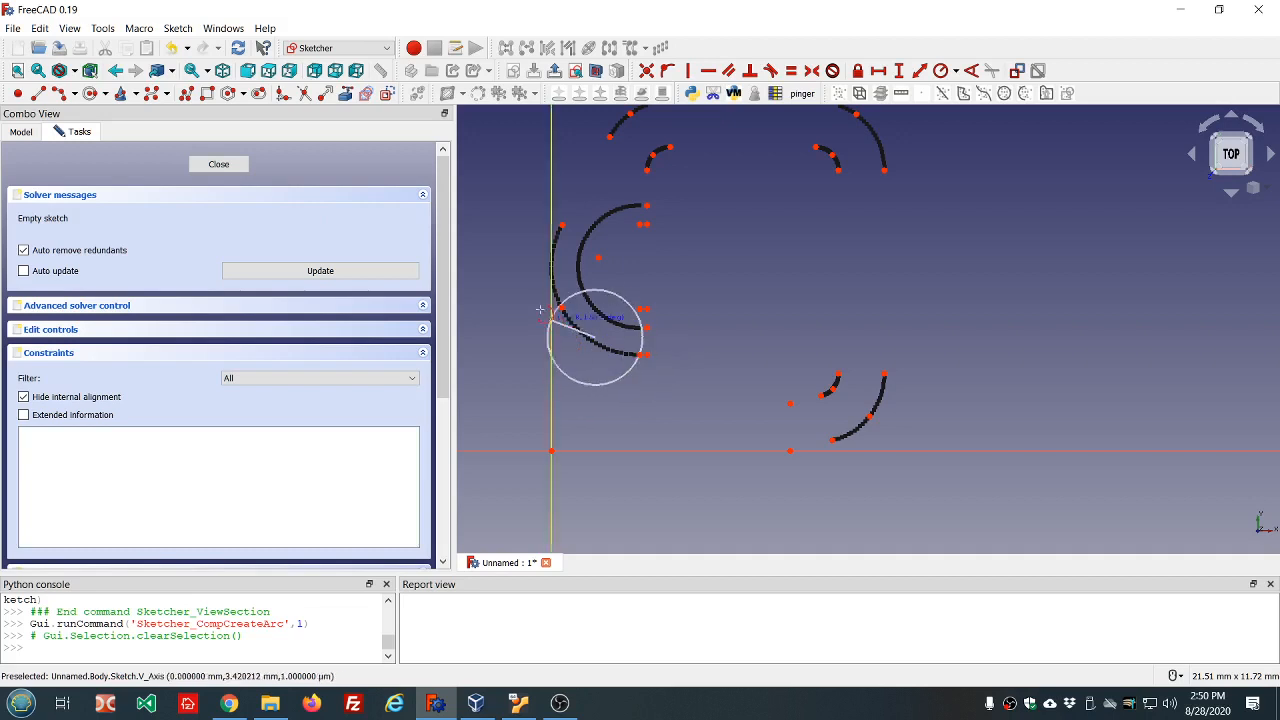
click(562, 226)
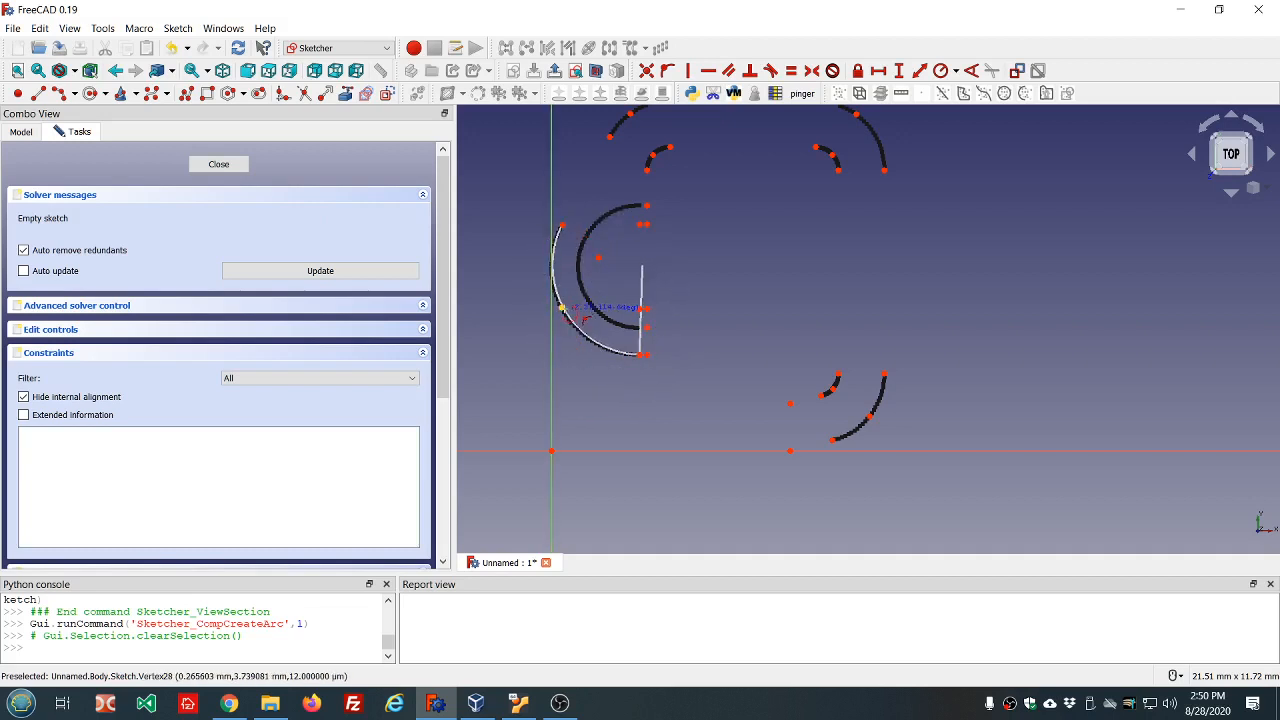
click(562, 310)
Trace the outer arcs of the clip's two upper corners through their linked end and middle points.
scroll(568, 258, down, 3)
scroll(570, 252, up, 4)
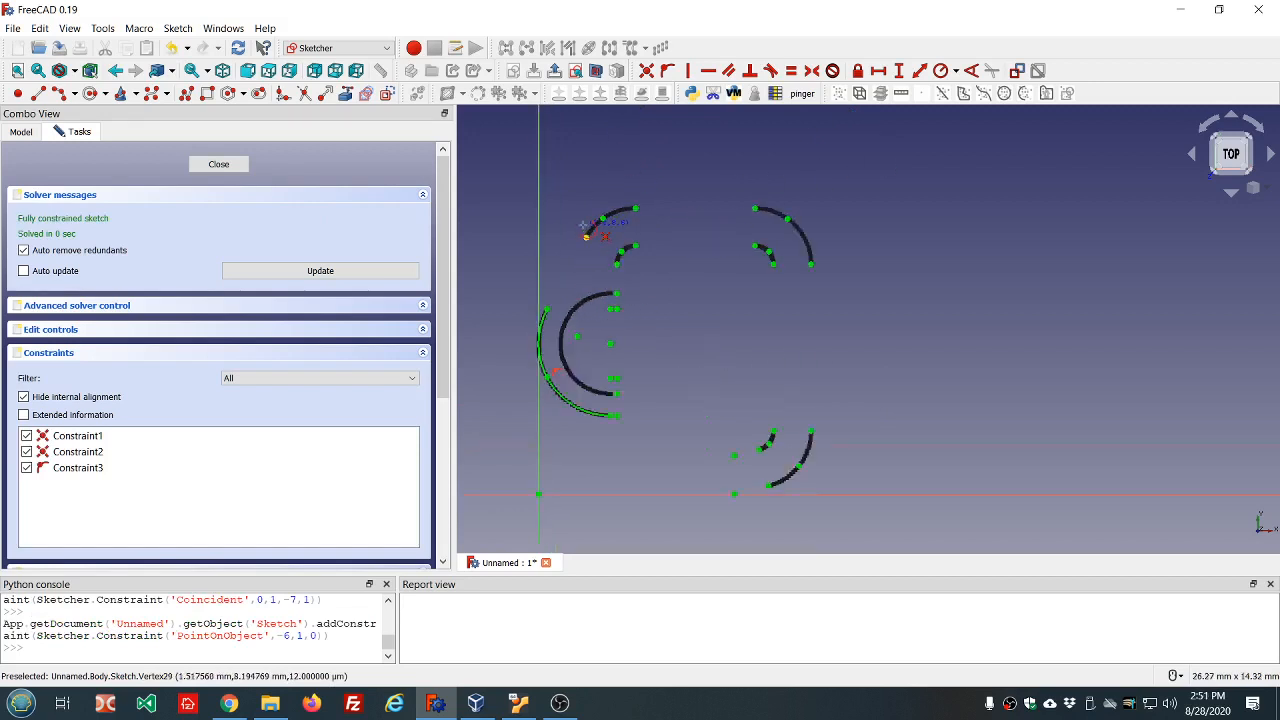
click(586, 239)
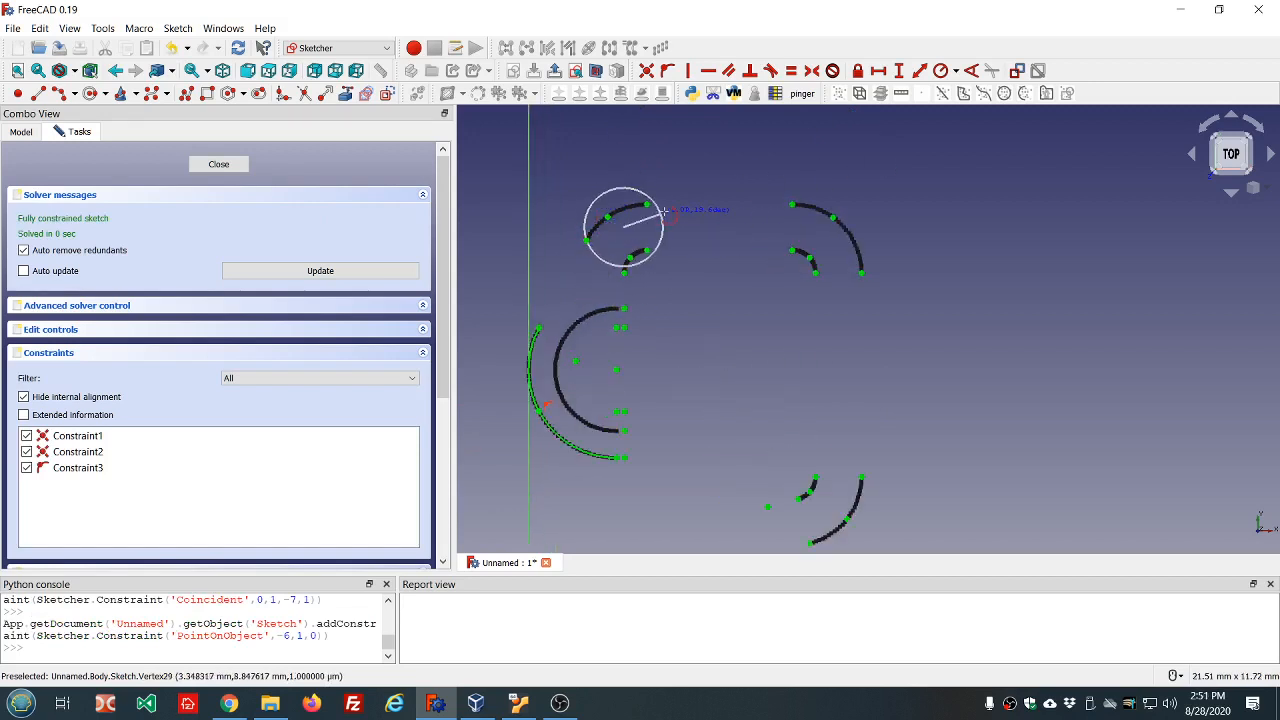
click(647, 206)
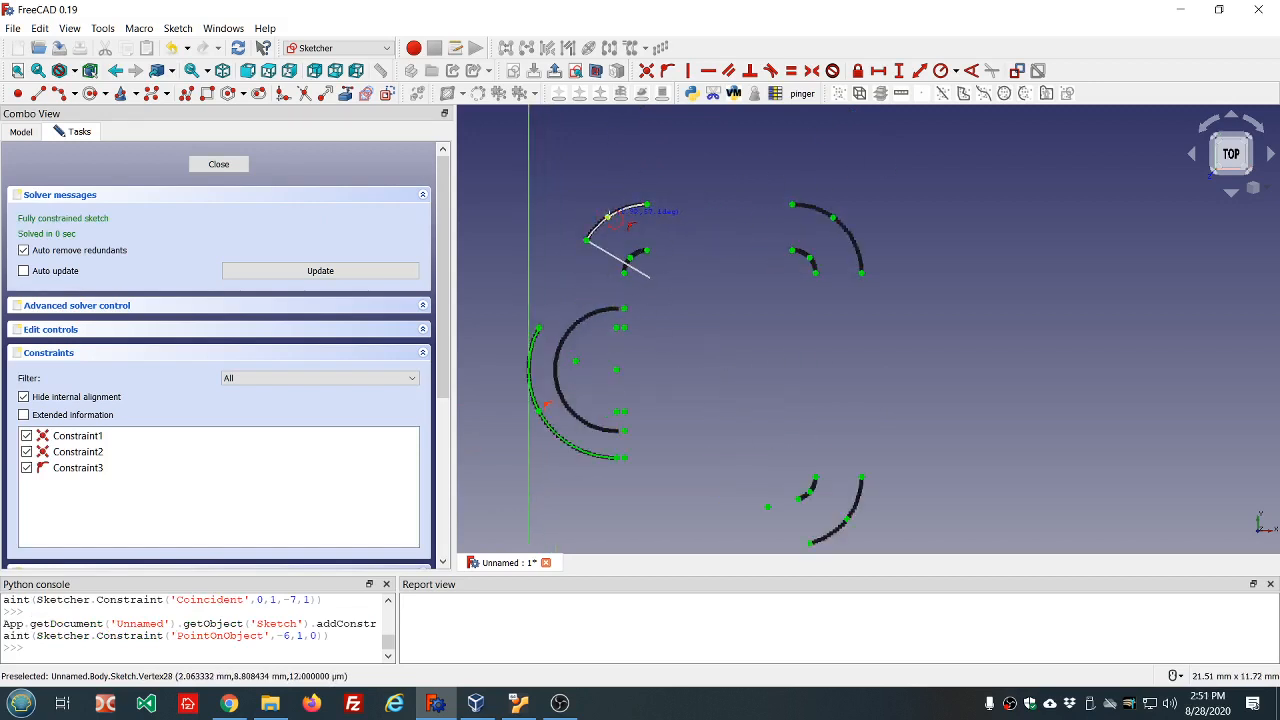
click(607, 216)
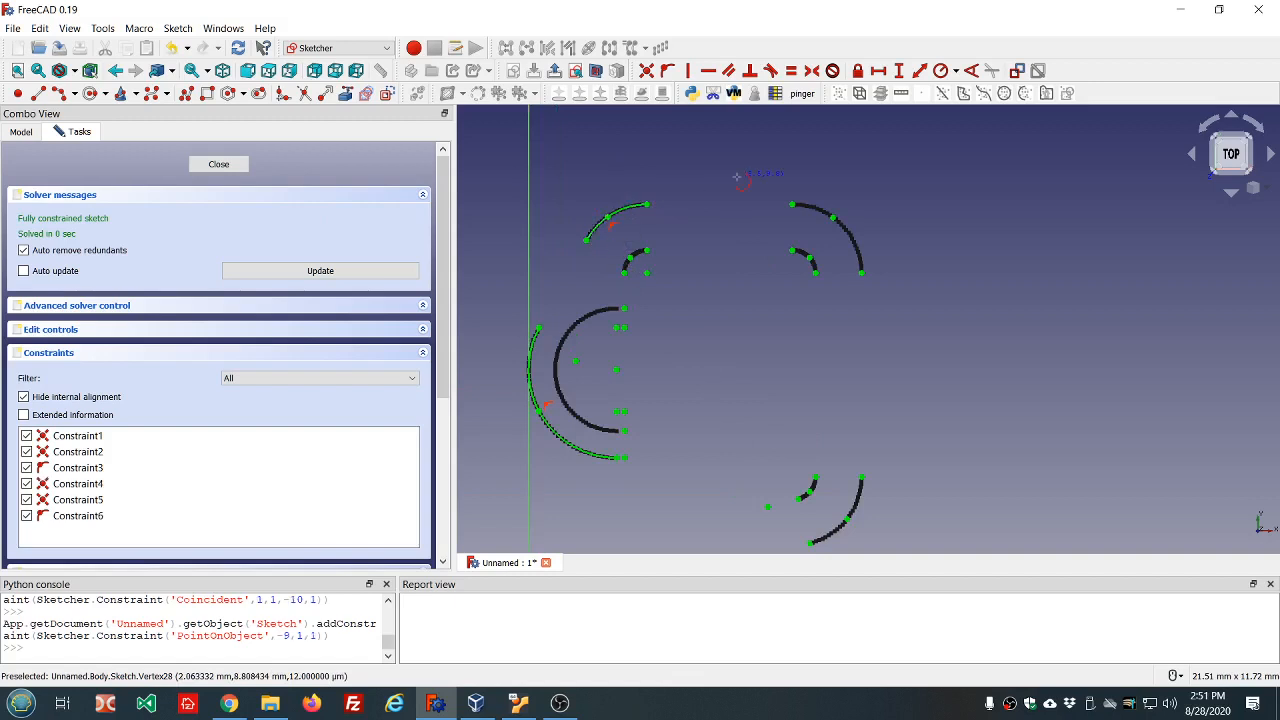
click(792, 204)
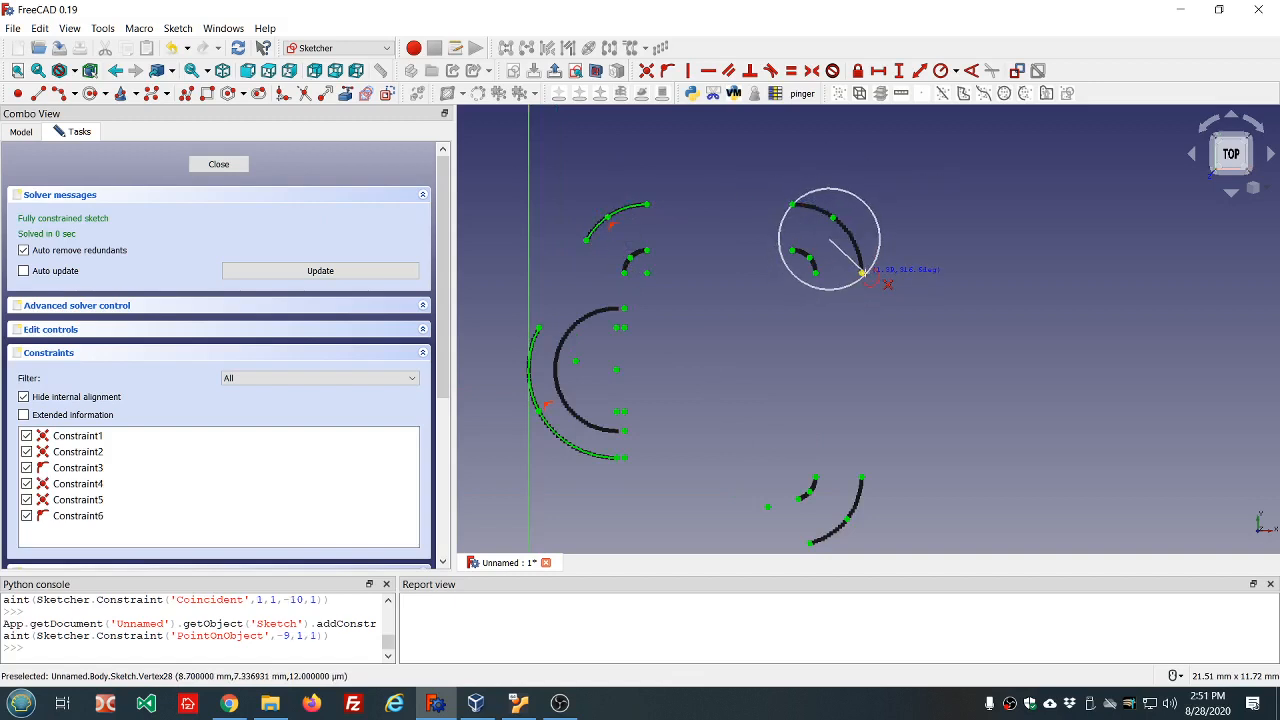
click(862, 273)
click(836, 222)
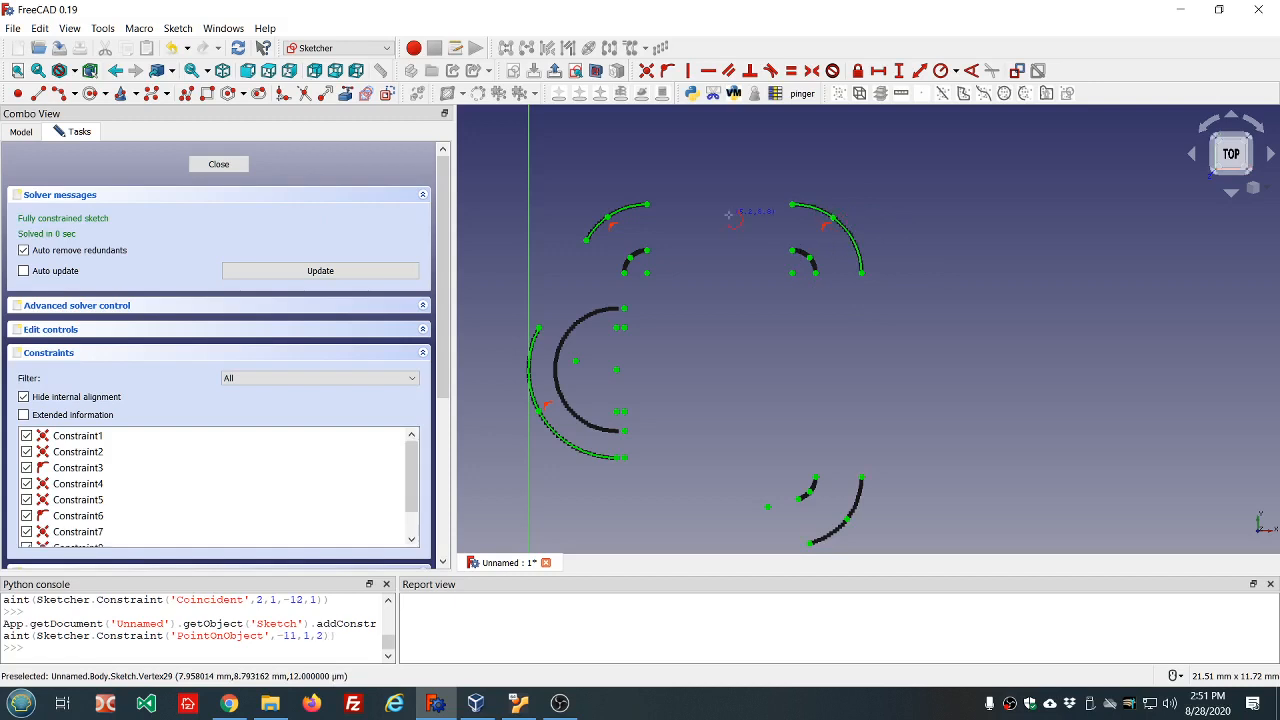
Trace the outer and inner arcs of the clip's lower right corner through their linked end and middle points.
scroll(697, 366, down, 5)
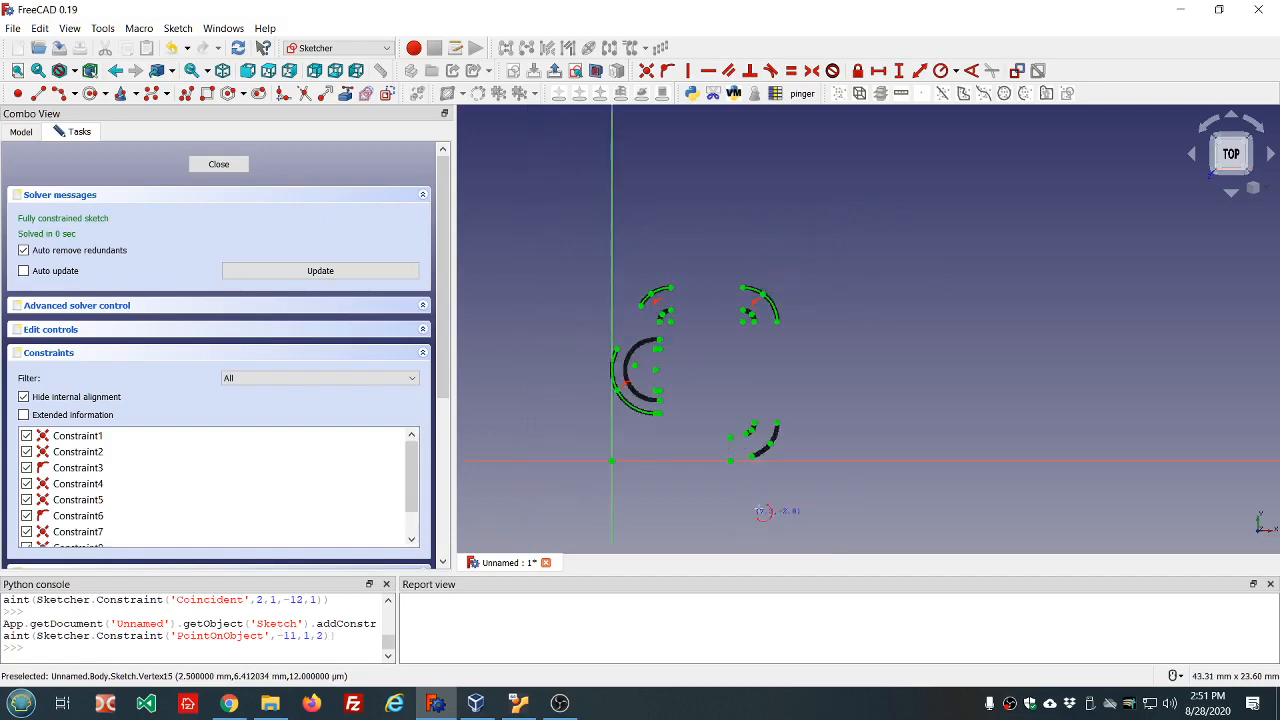
scroll(778, 490, up, 5)
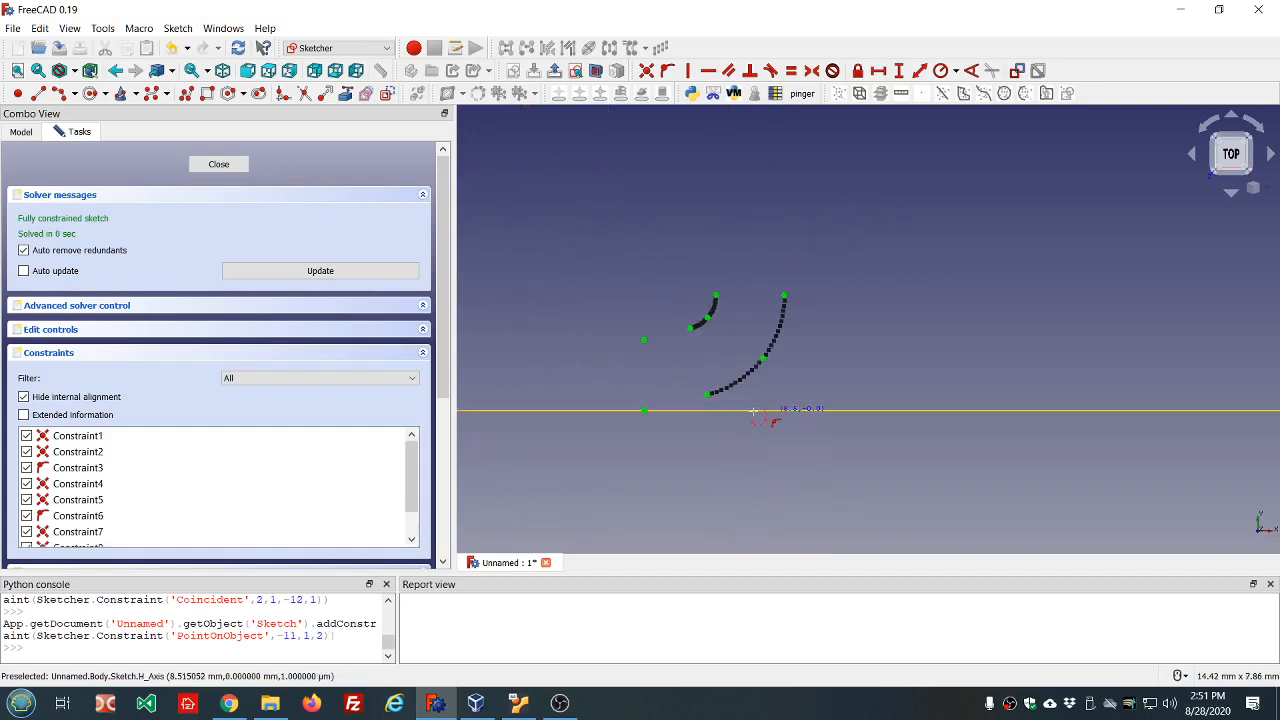
click(709, 394)
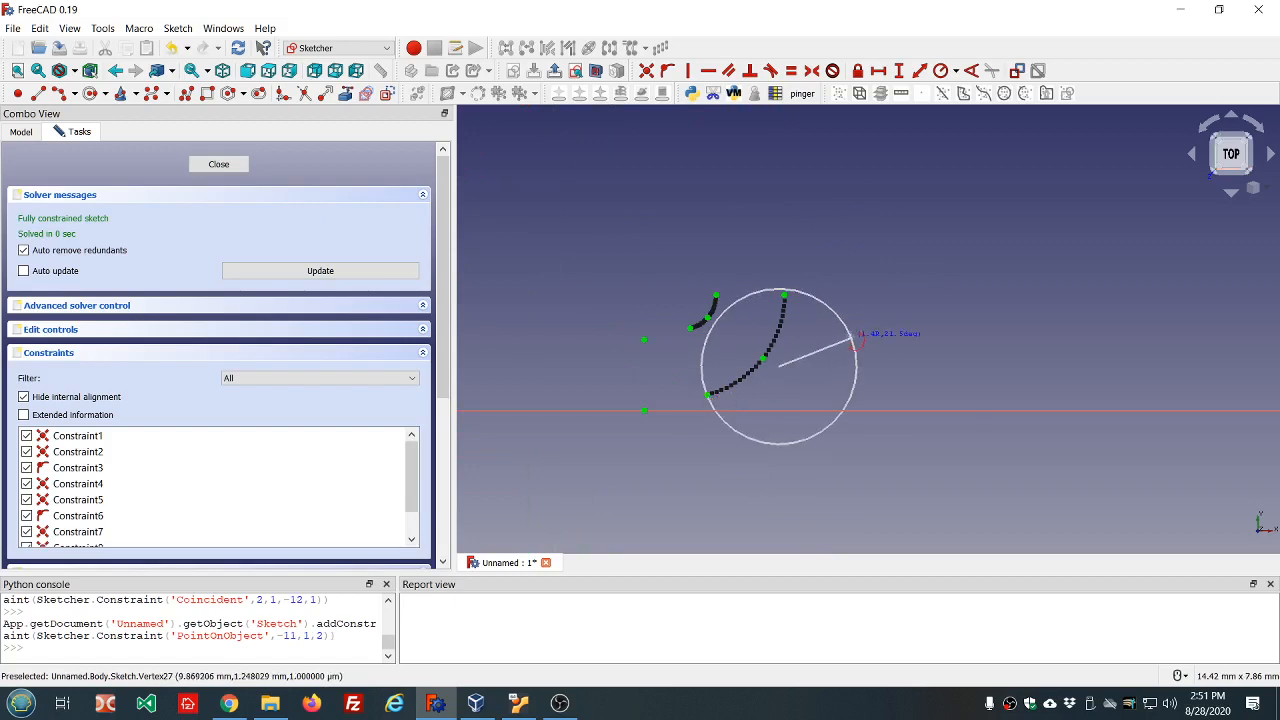
click(785, 297)
click(778, 354)
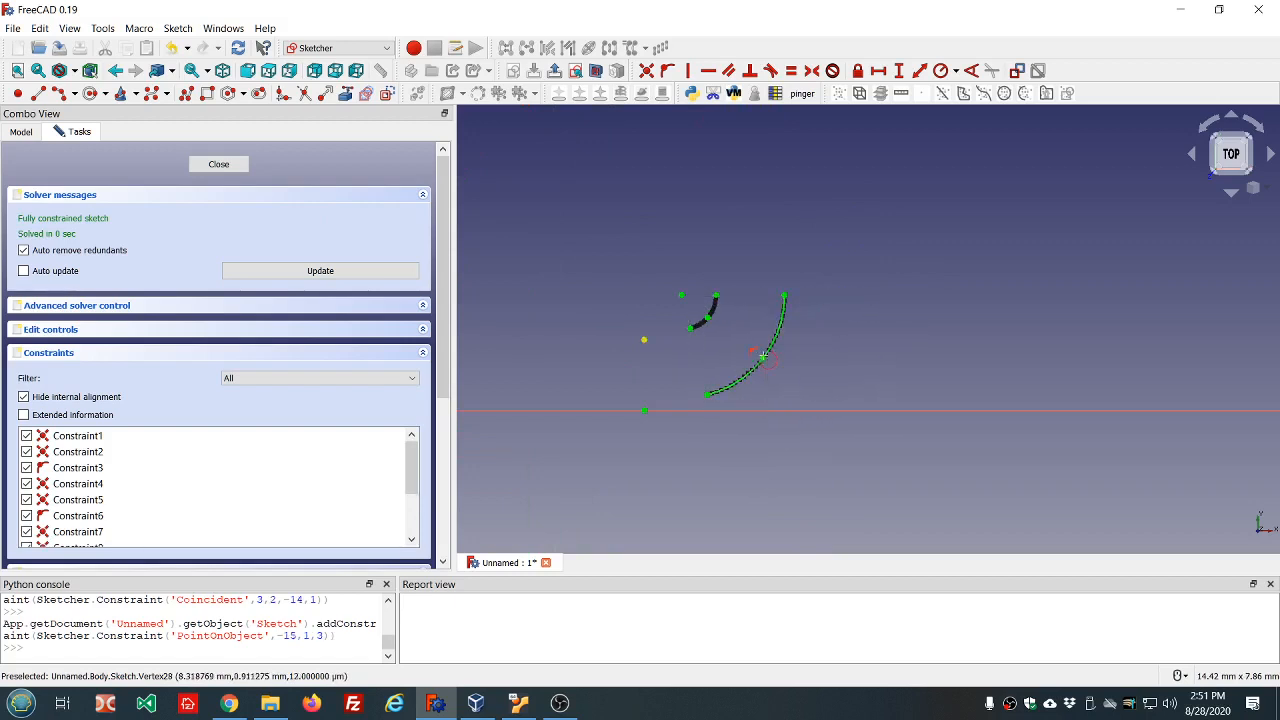
click(689, 328)
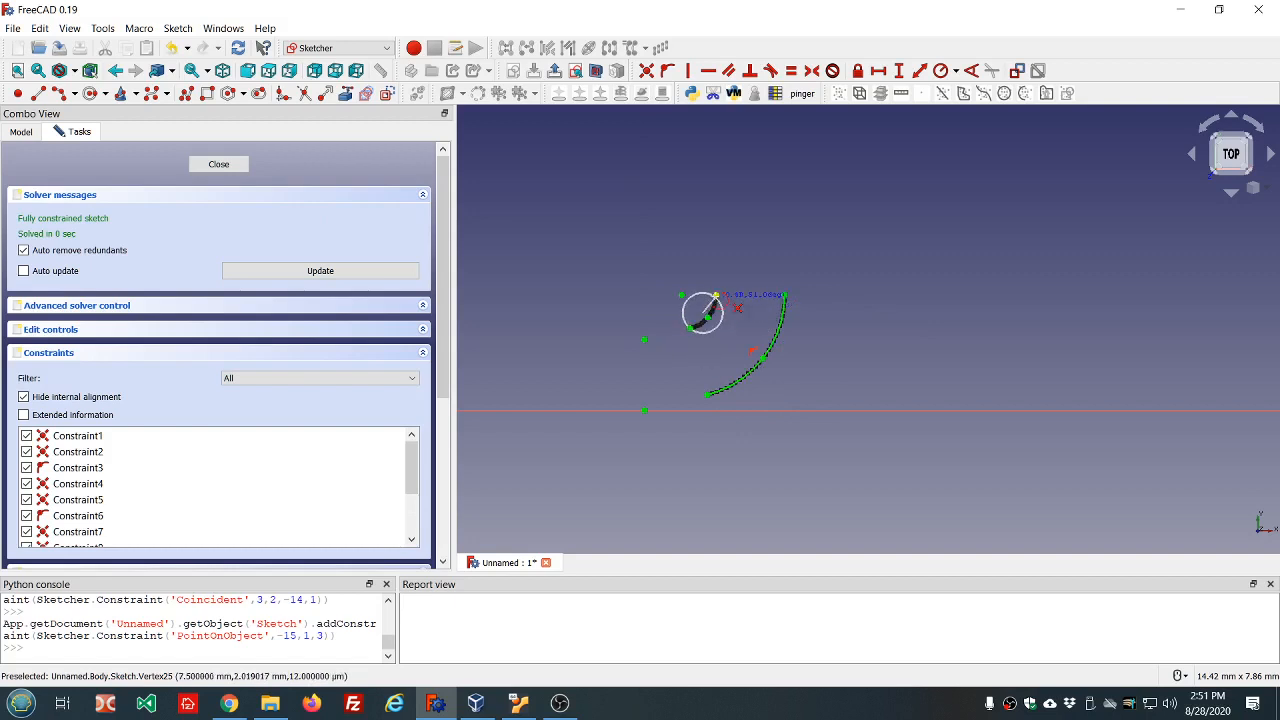
click(716, 295)
click(706, 319)
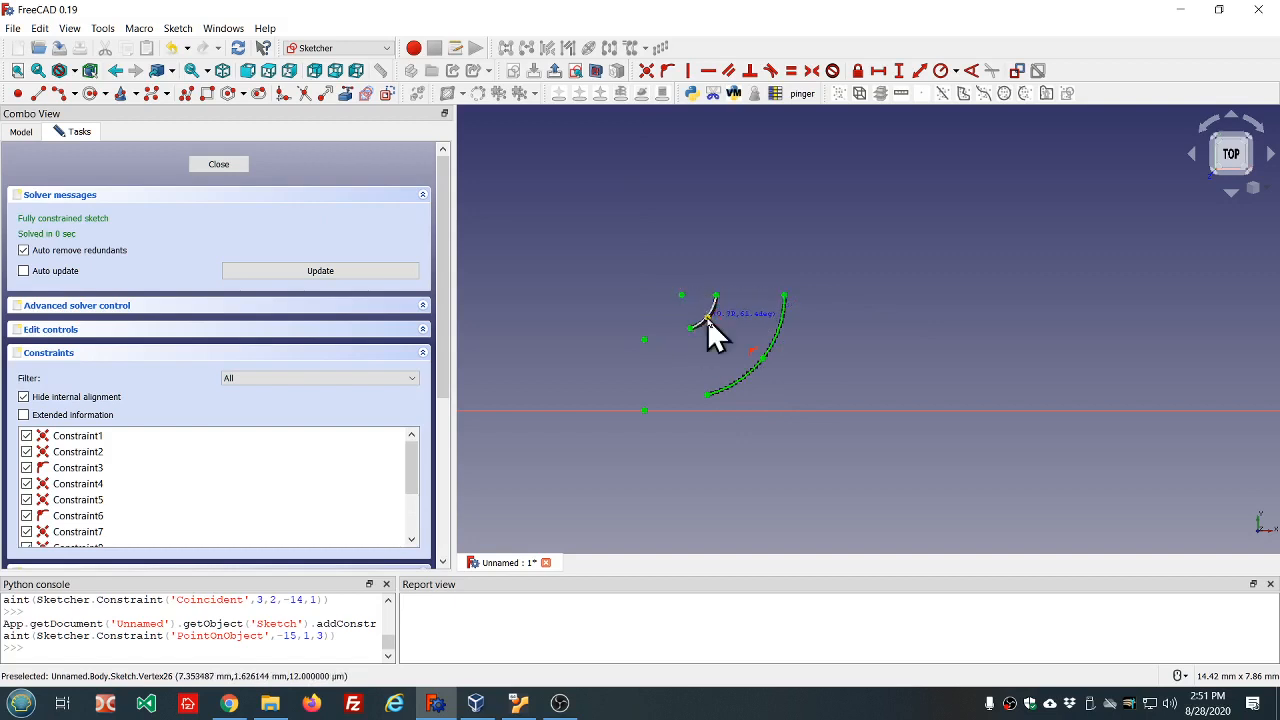
Draw an arc from the hook's larger inner arc ends through the smaller arc's middle point, and trace the upper left corner's inner arc.
scroll(650, 346, down, 3)
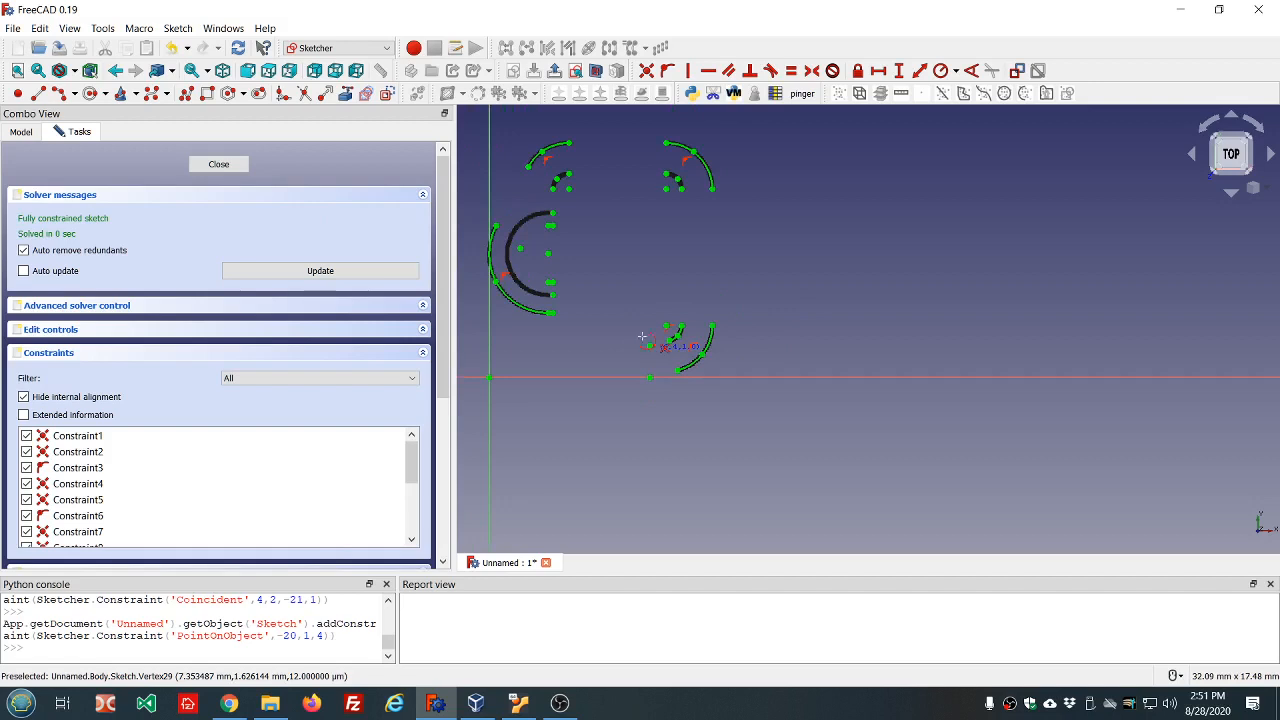
click(553, 296)
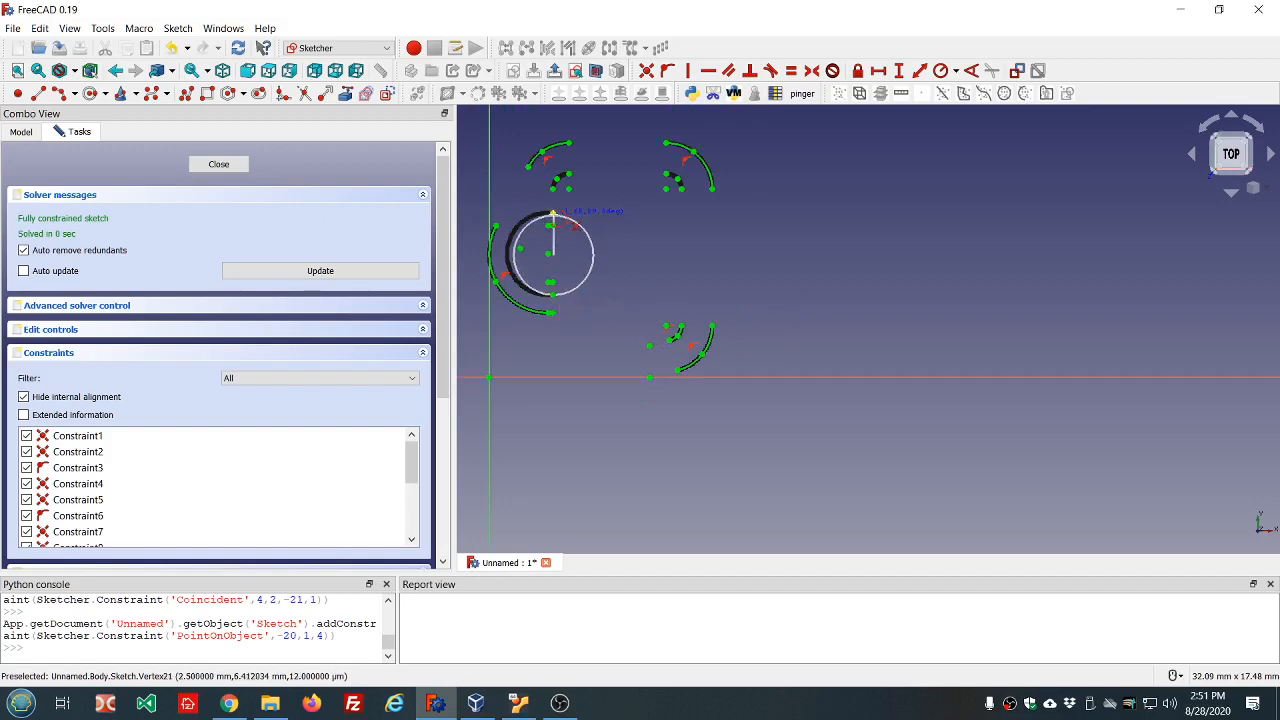
click(550, 213)
click(520, 248)
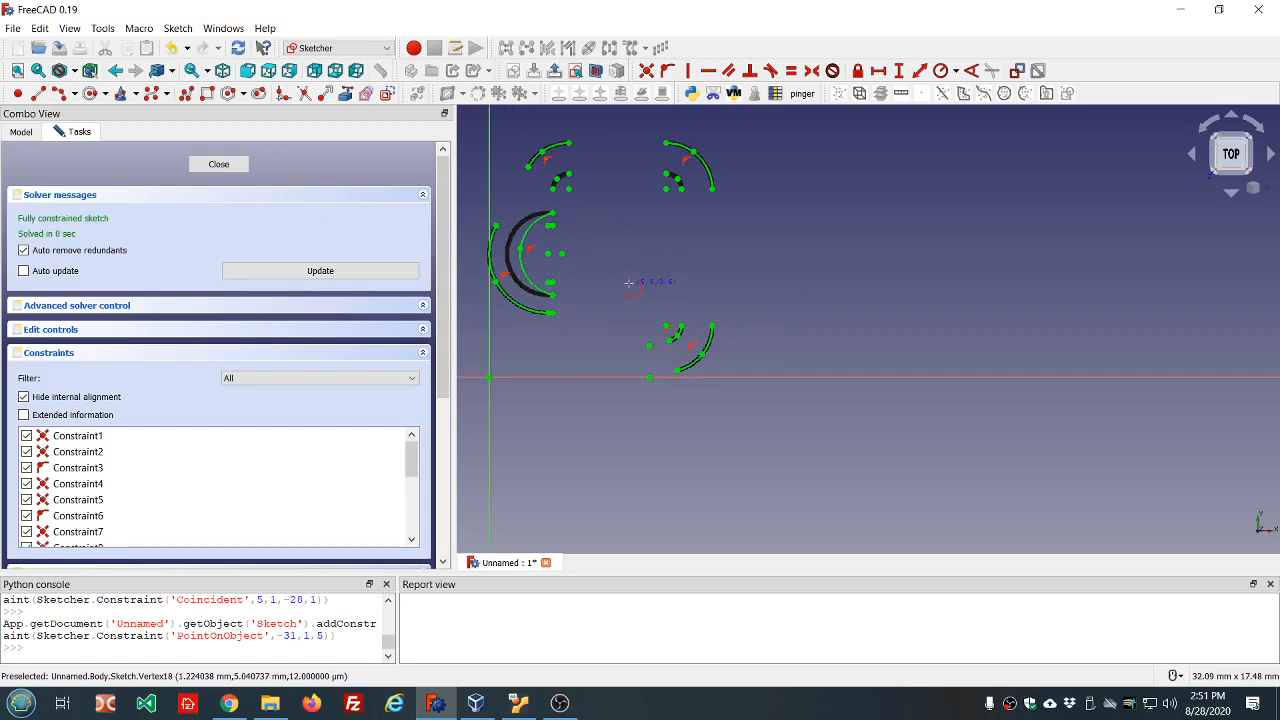
click(557, 178)
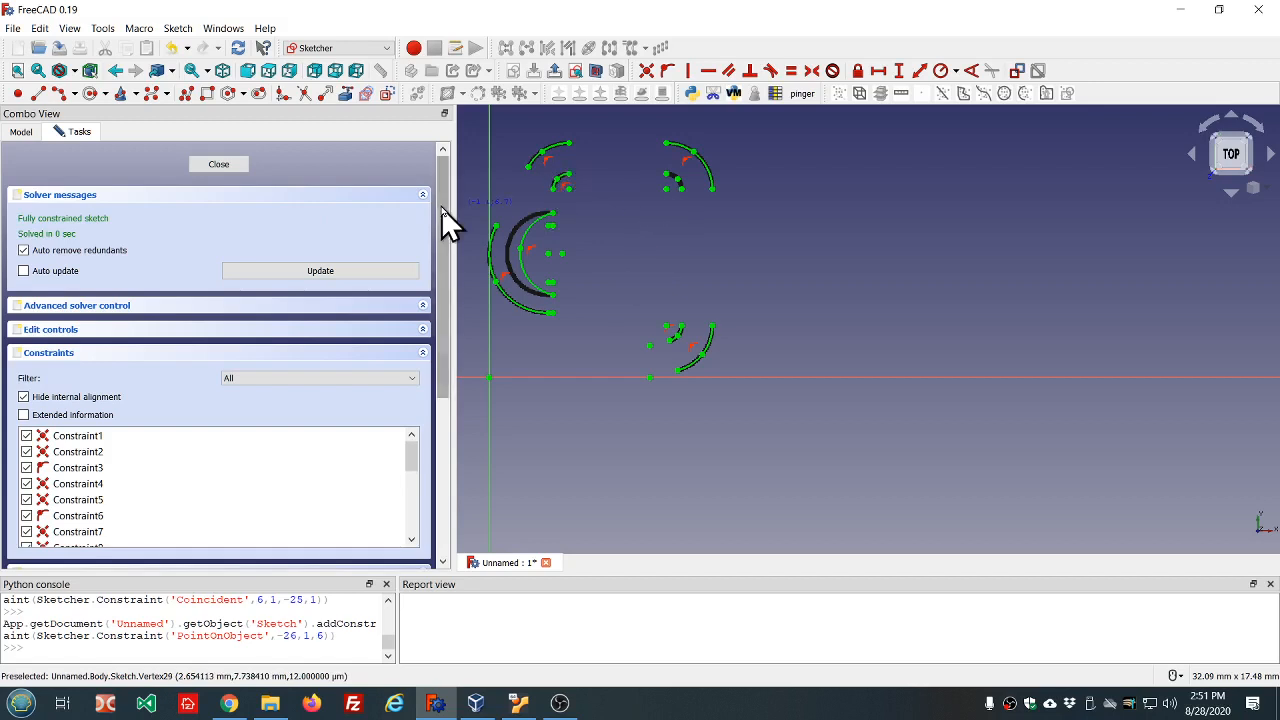
Show the Ultimachine_Spool_Clip_v3-0 mesh to compare it with the traced arcs, and hide it again.
click(22, 131)
click(74, 205)
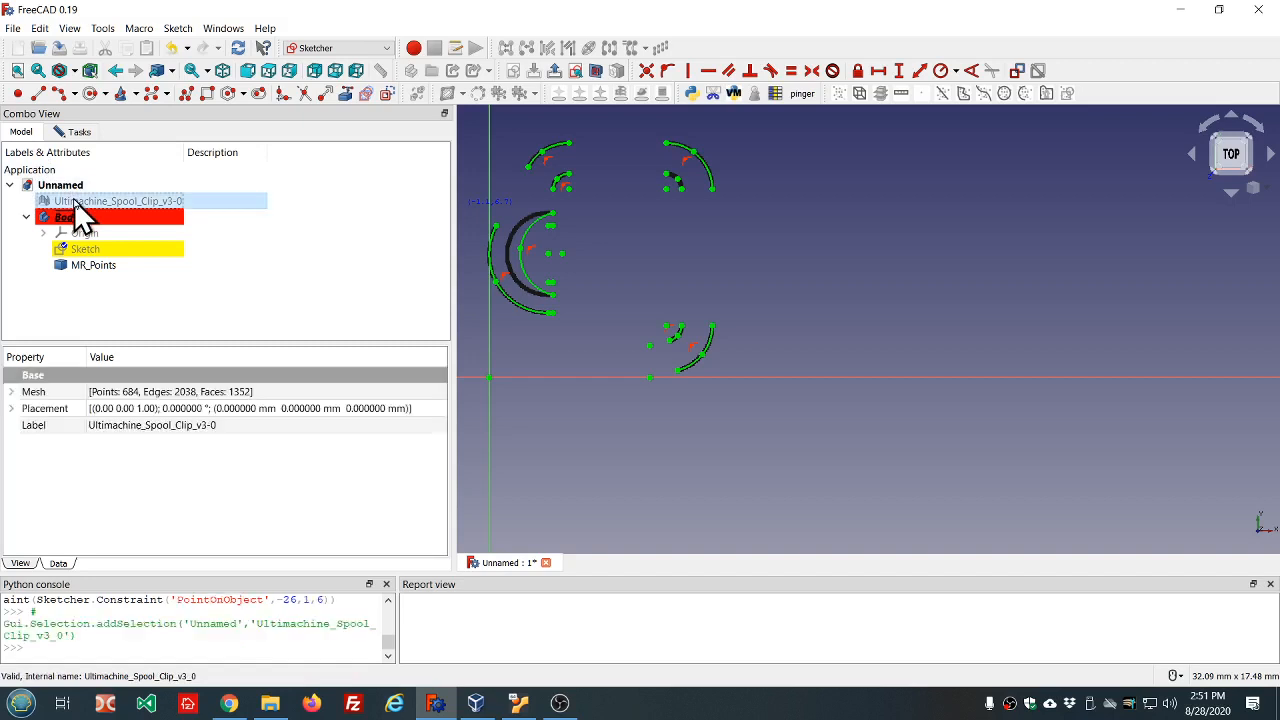
key(space)
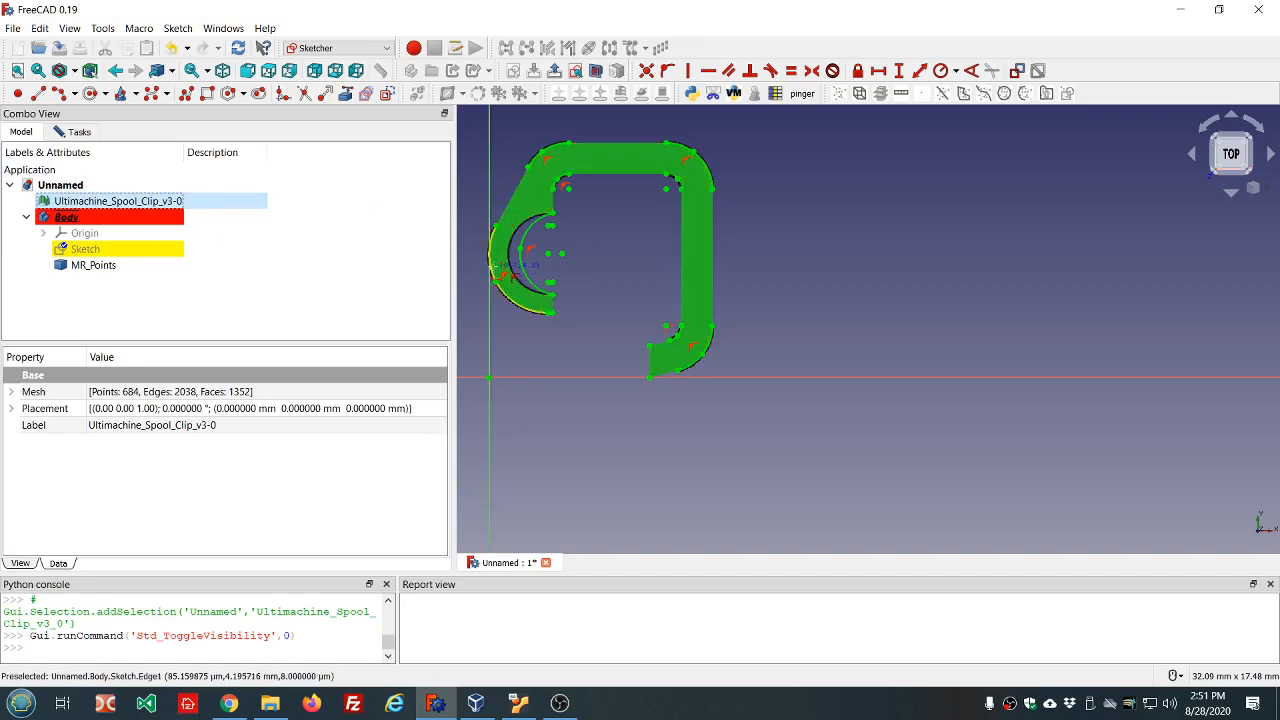
scroll(493, 266, up, 4)
key(space)
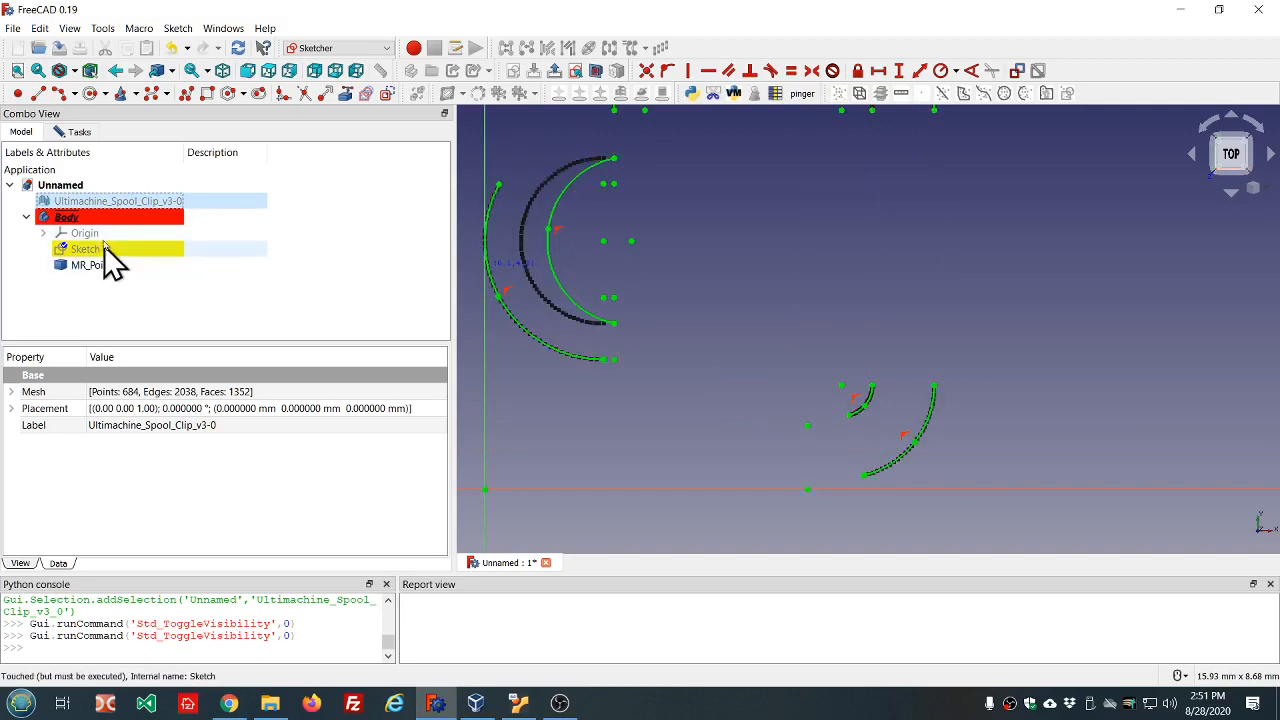
click(78, 134)
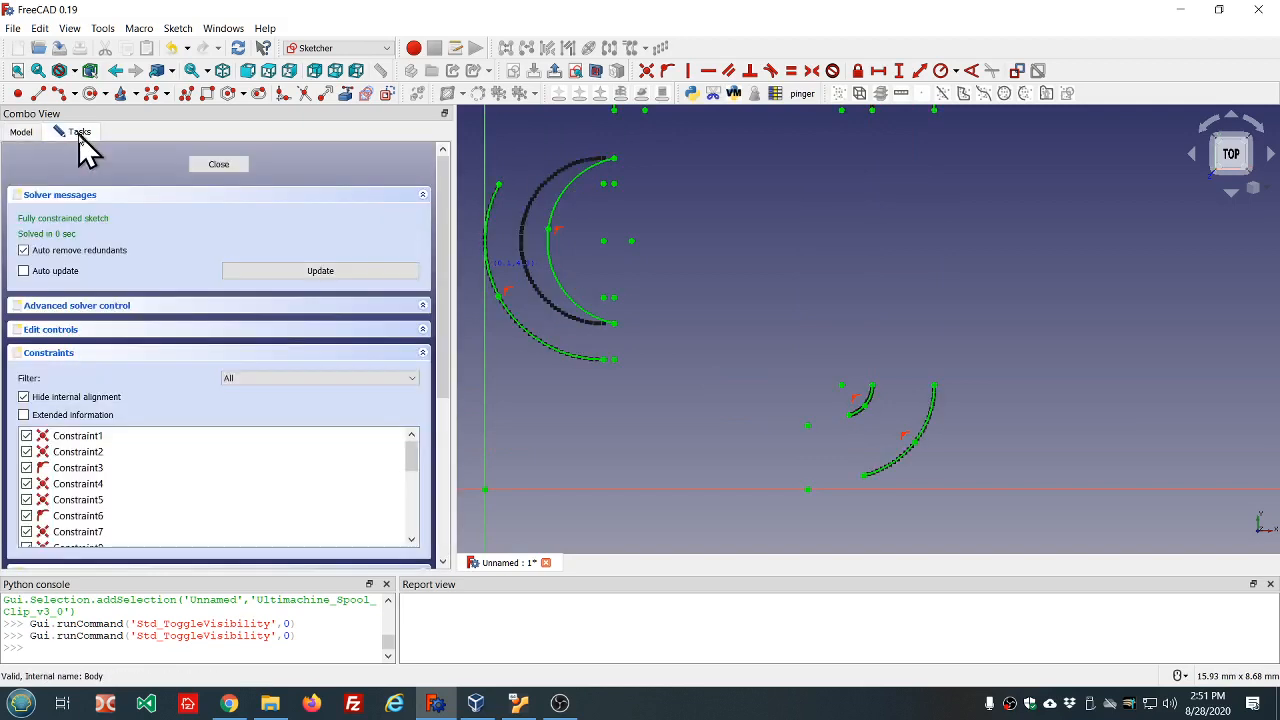
Close the sketch, show the spool clip mesh and examine the hook's stepped inner arcs against the sketch from the bottom.
click(216, 165)
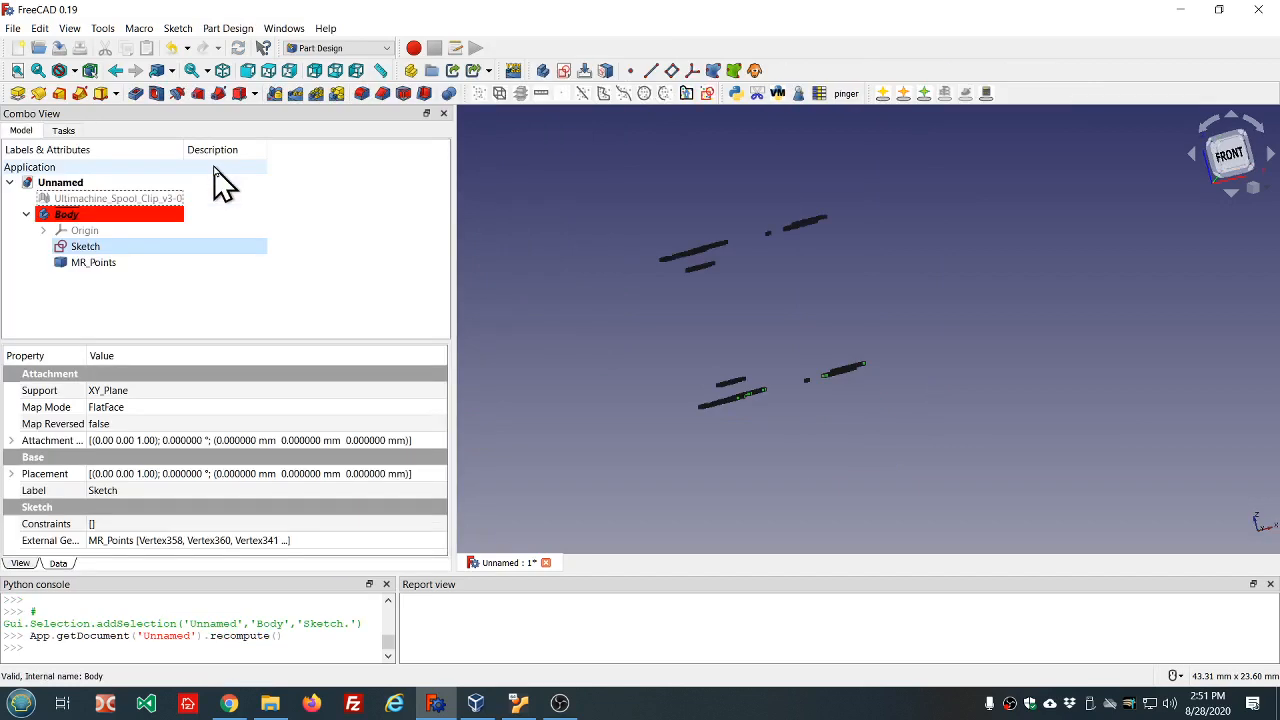
key(2)
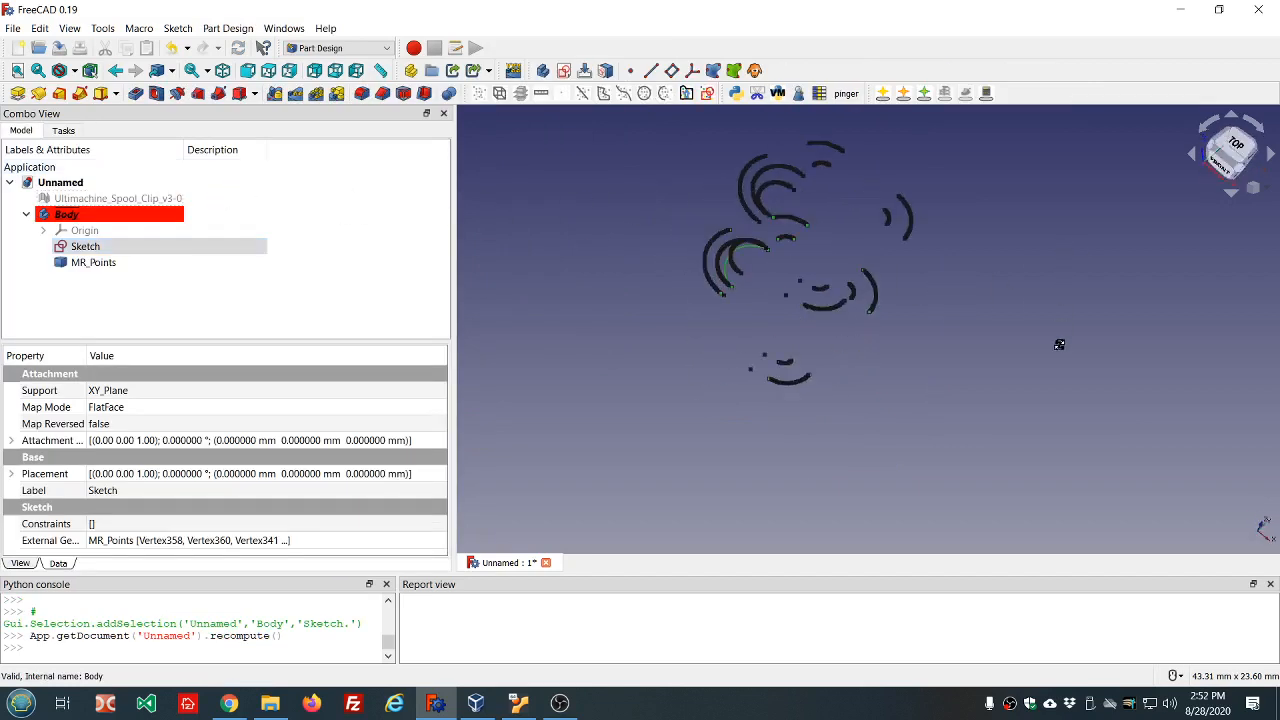
click(120, 198)
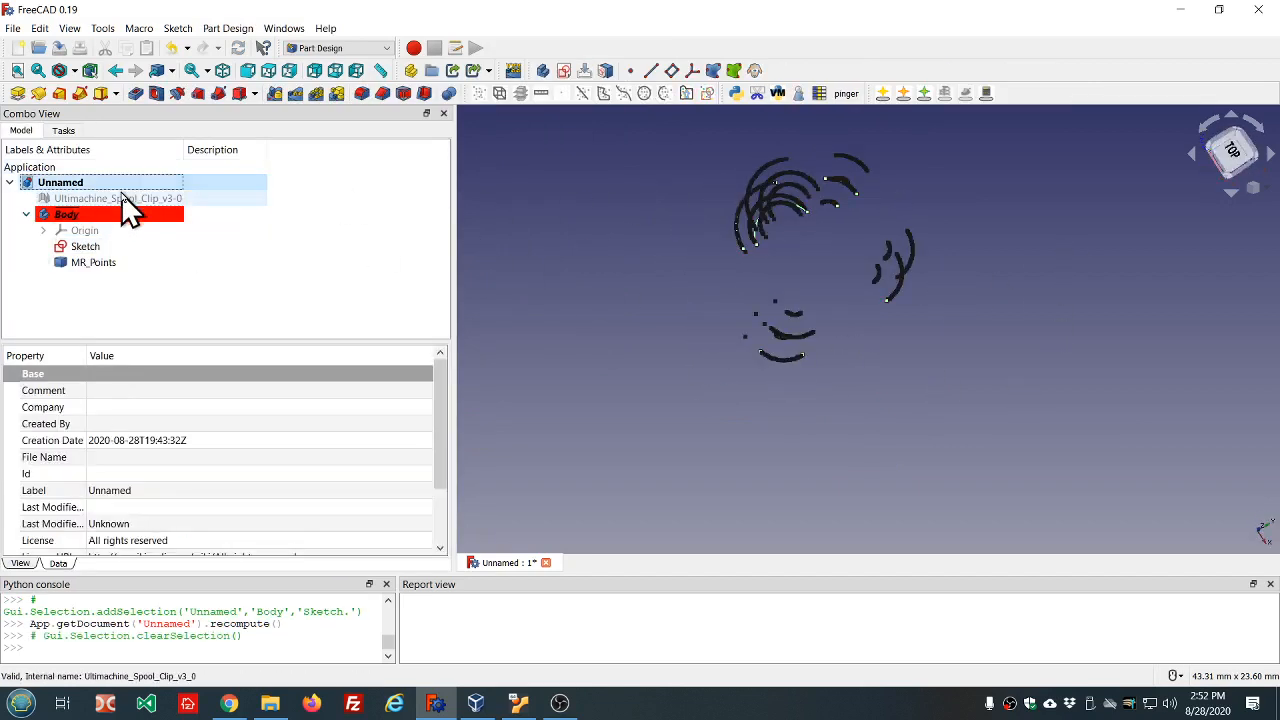
key(space)
key(5)
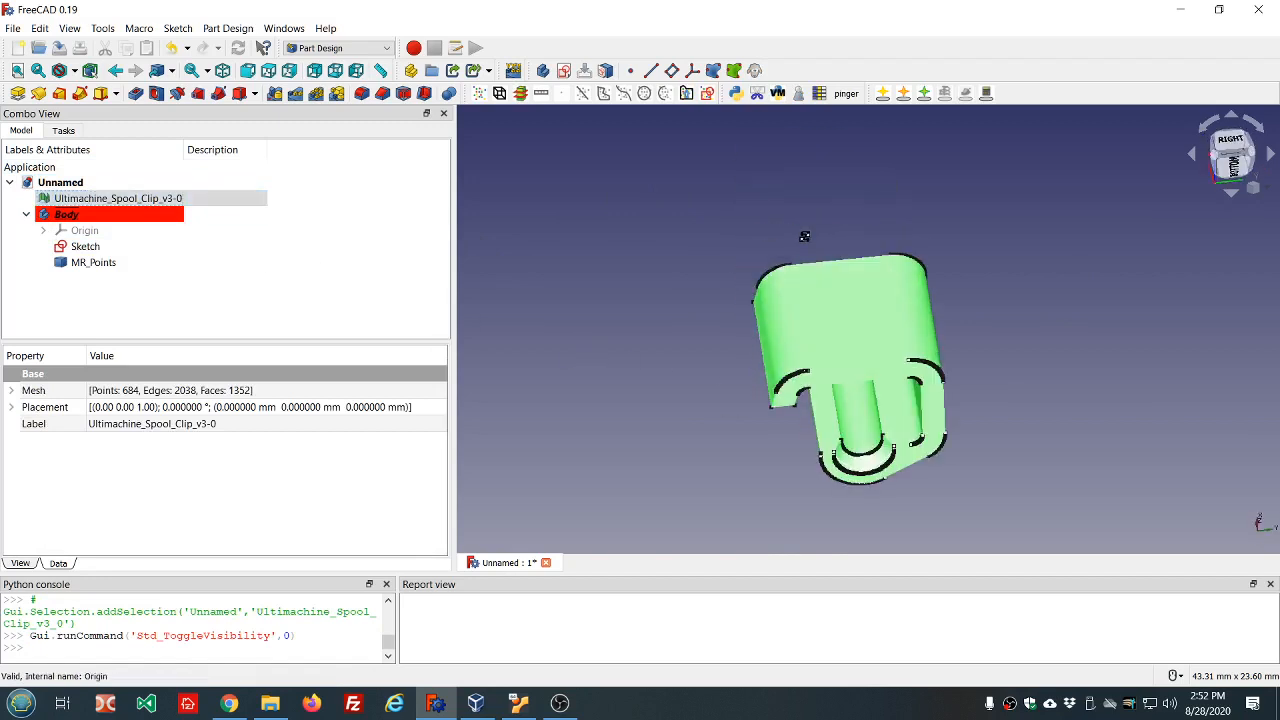
scroll(845, 344, up, 3)
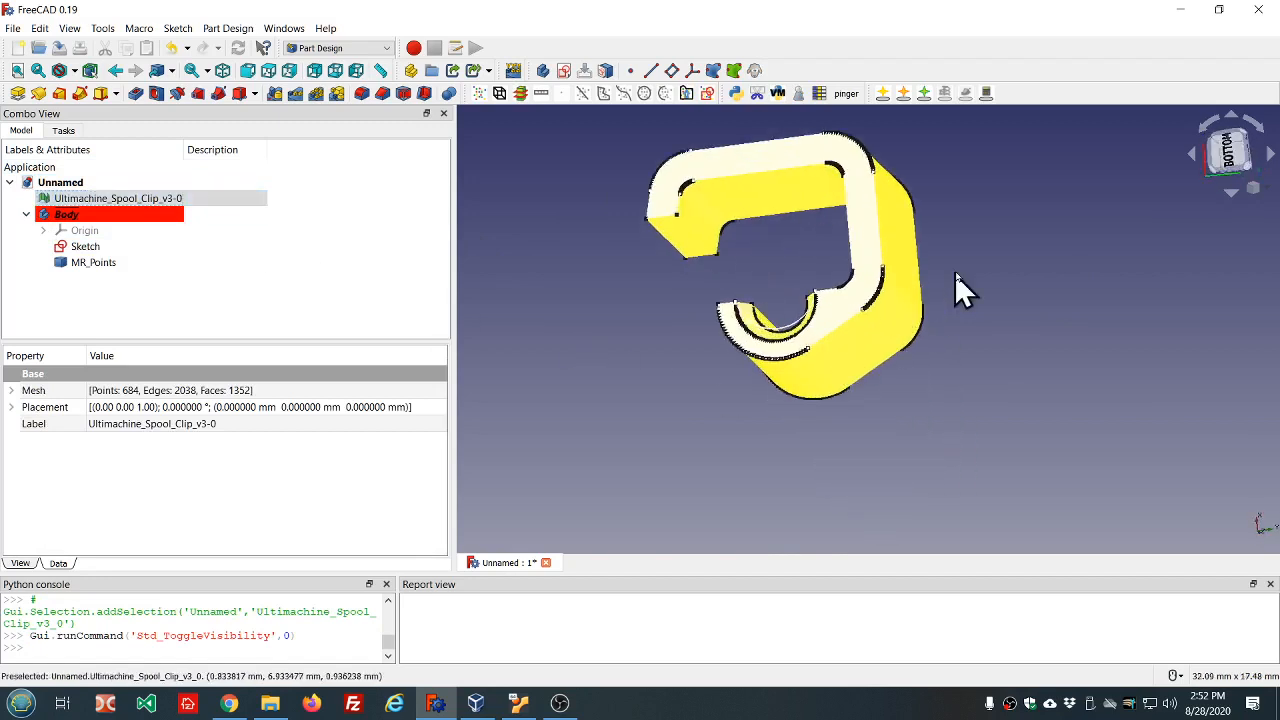
middle_drag(954, 274, 1090, 348)
scroll(790, 319, up, 5)
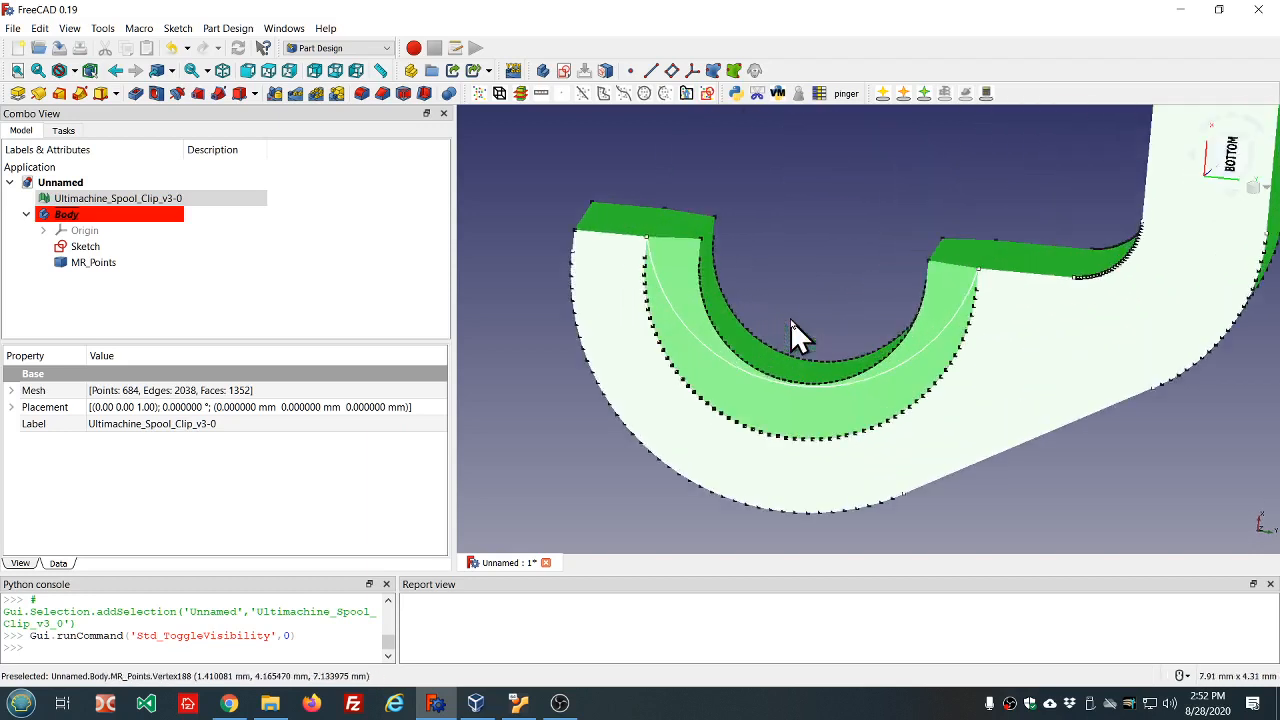
Reopen the sketch for editing and hide the Ultimachine_Spool_Clip_v3-0 mesh.
double_click(86, 247)
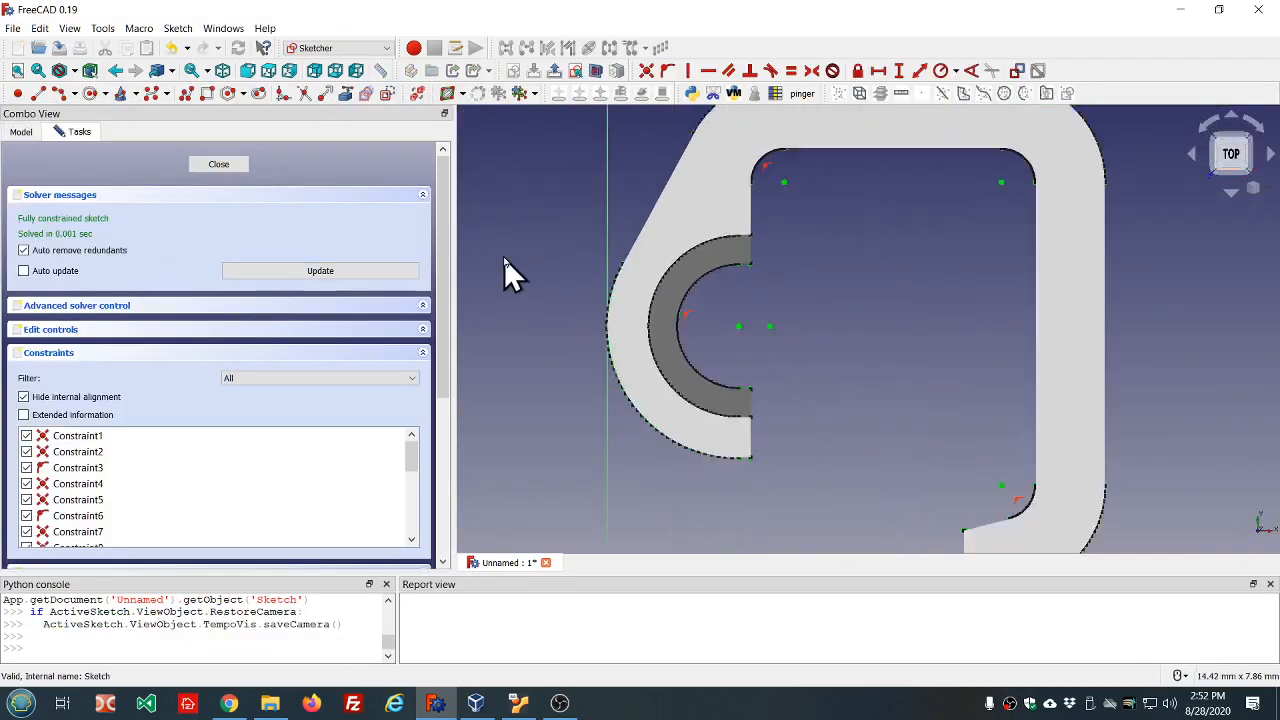
click(21, 131)
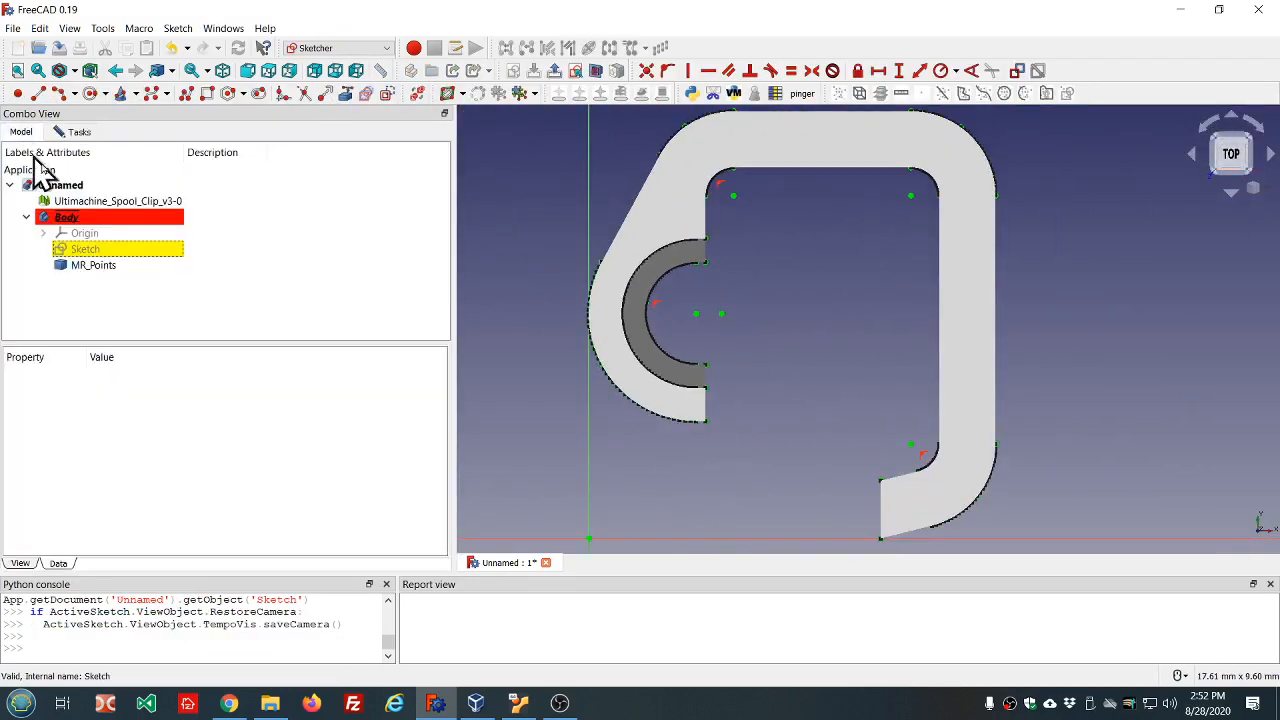
click(74, 201)
key(space)
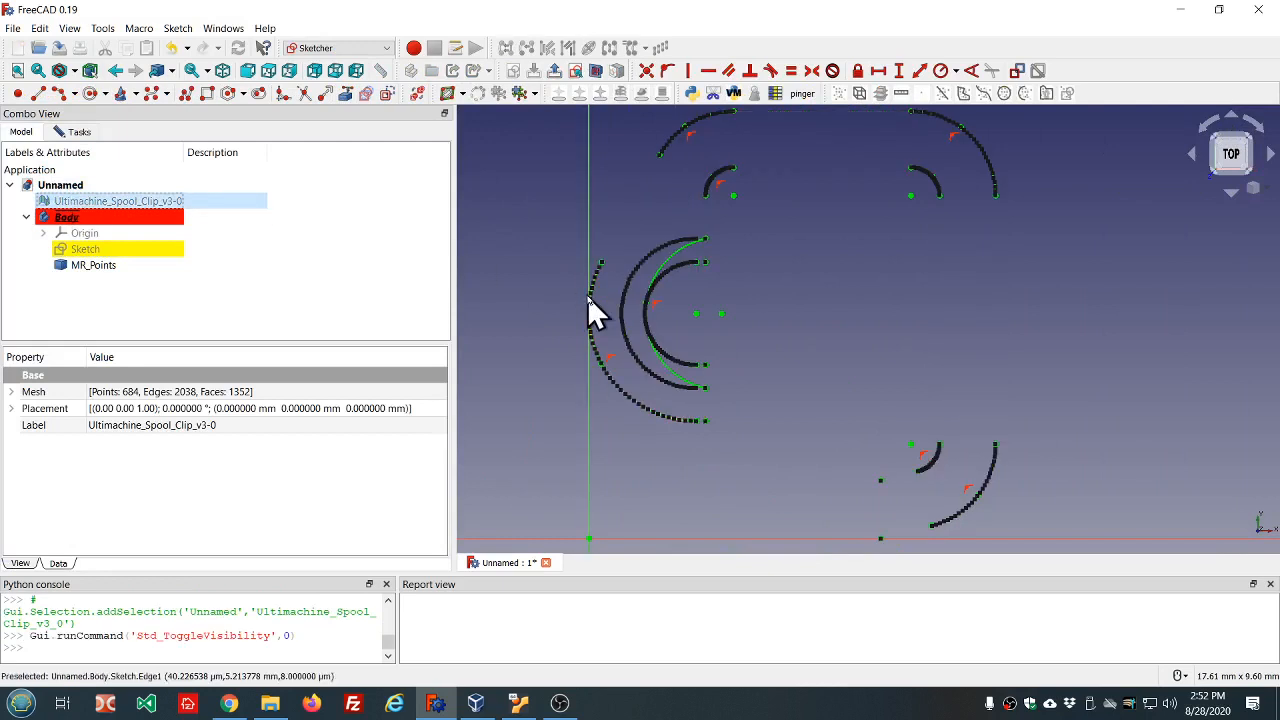
Delete the mismatched arc that spans the hook's larger inner arc ends.
scroll(728, 278, up, 2)
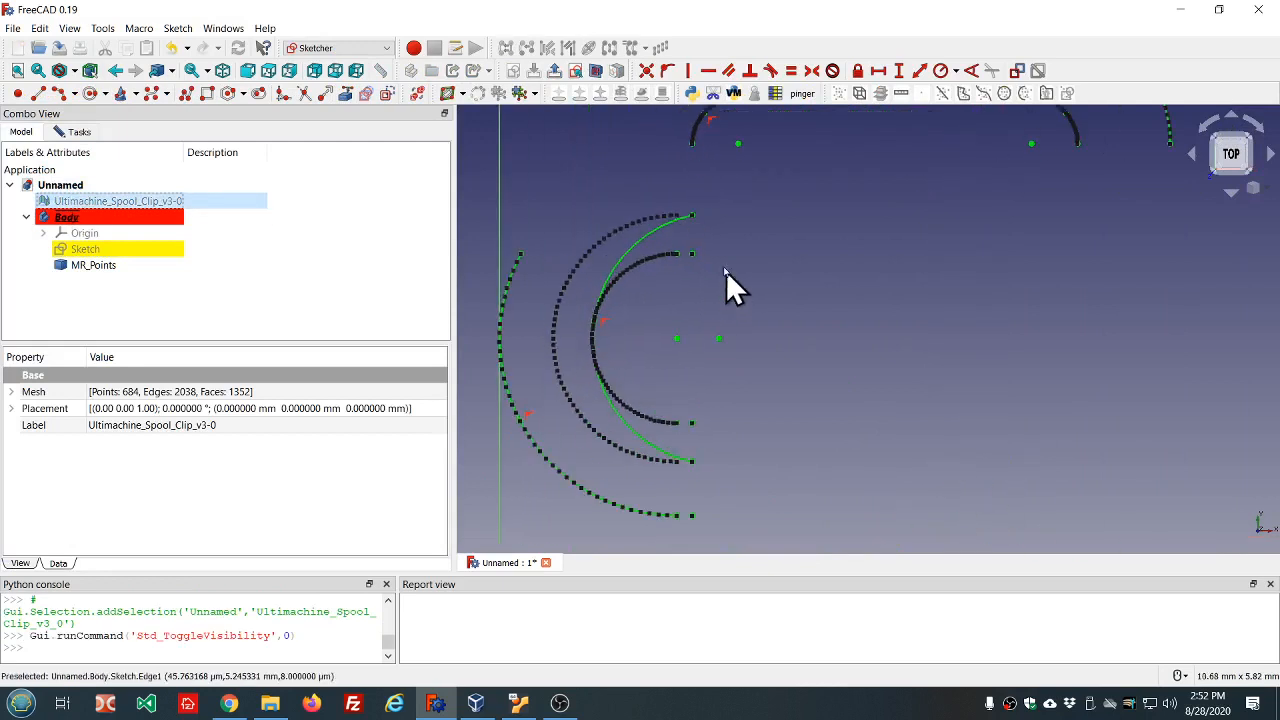
click(652, 235)
click(72, 132)
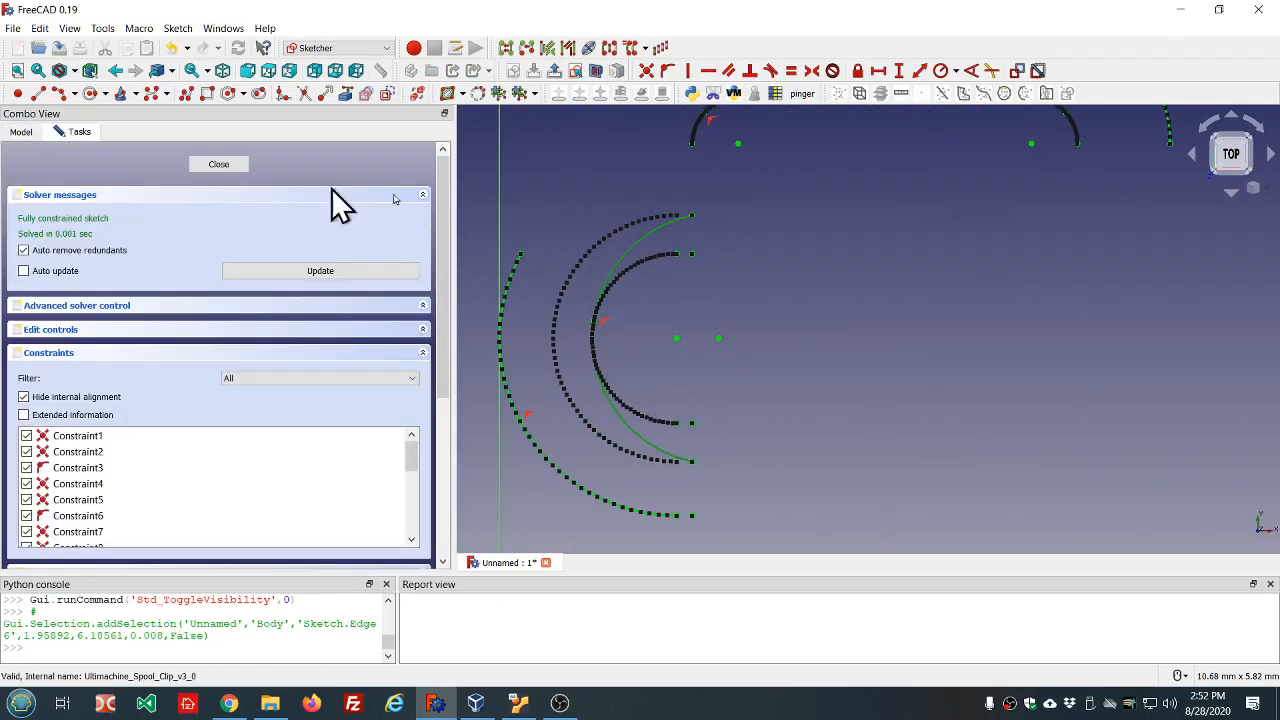
click(877, 245)
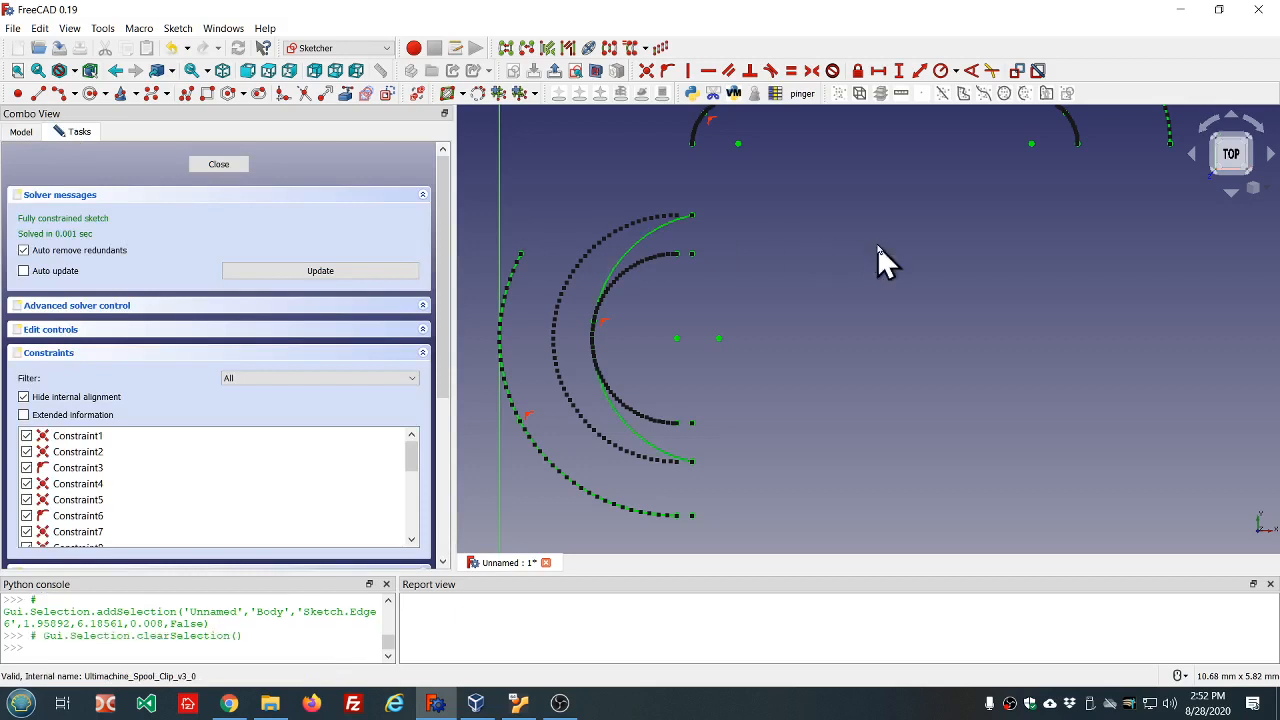
click(640, 242)
key(Delete)
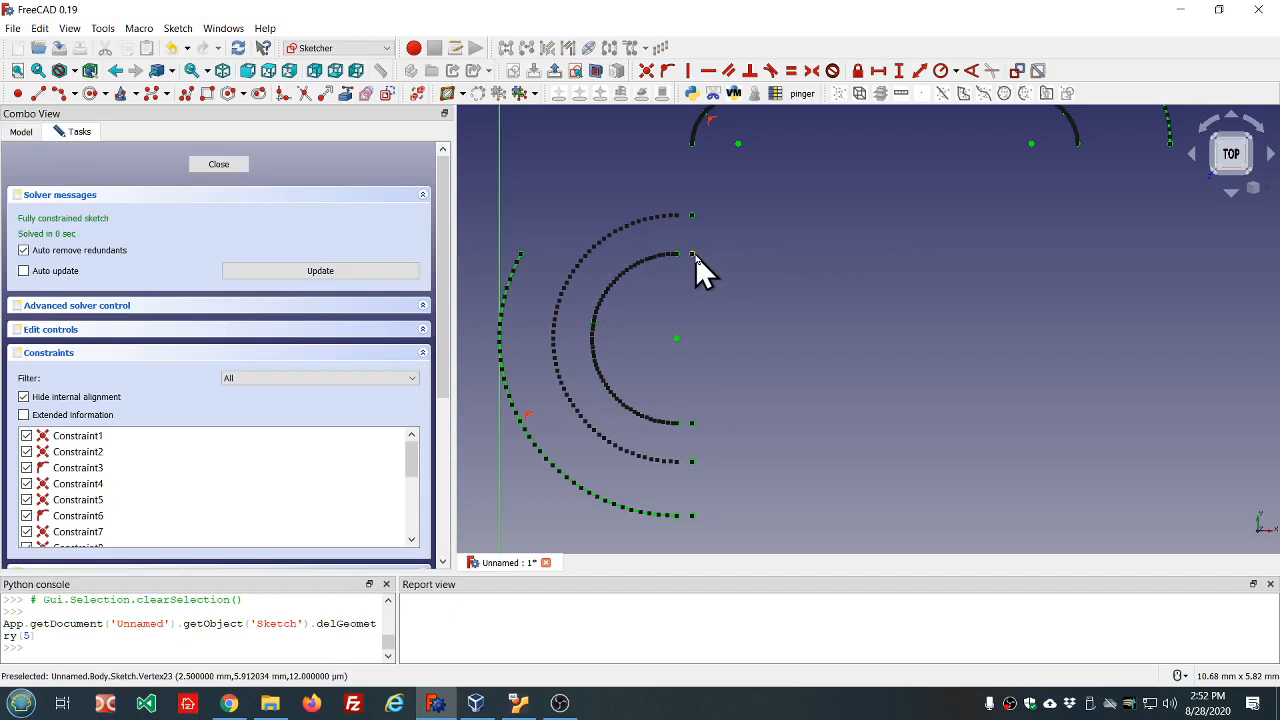
Draw a three-point arc through the end points and middle point of the hook's smaller inner arc.
click(60, 92)
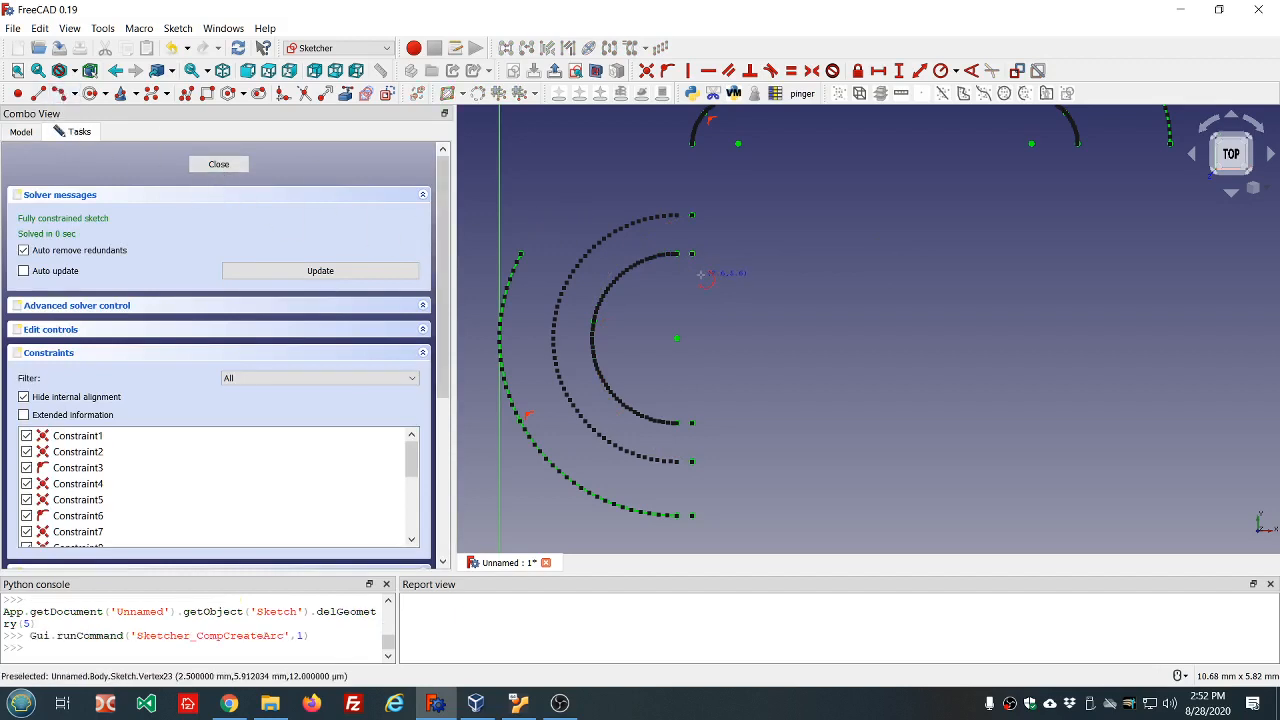
click(696, 338)
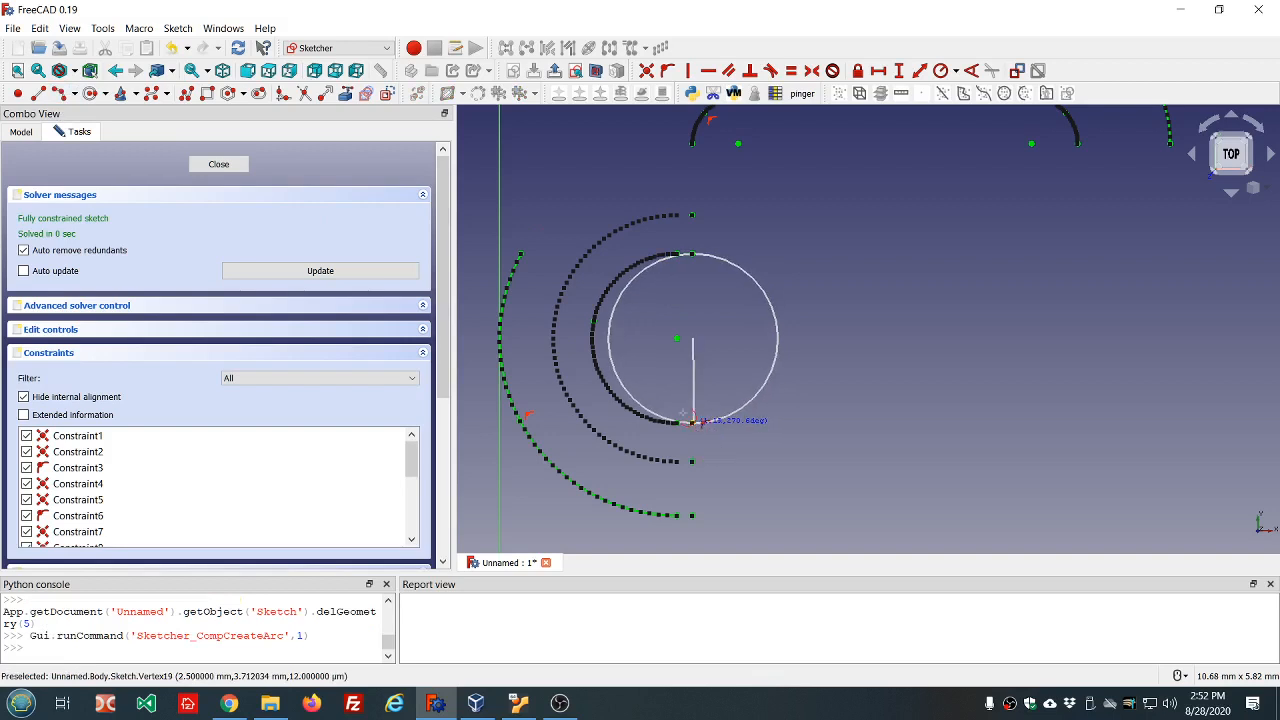
click(693, 421)
click(692, 254)
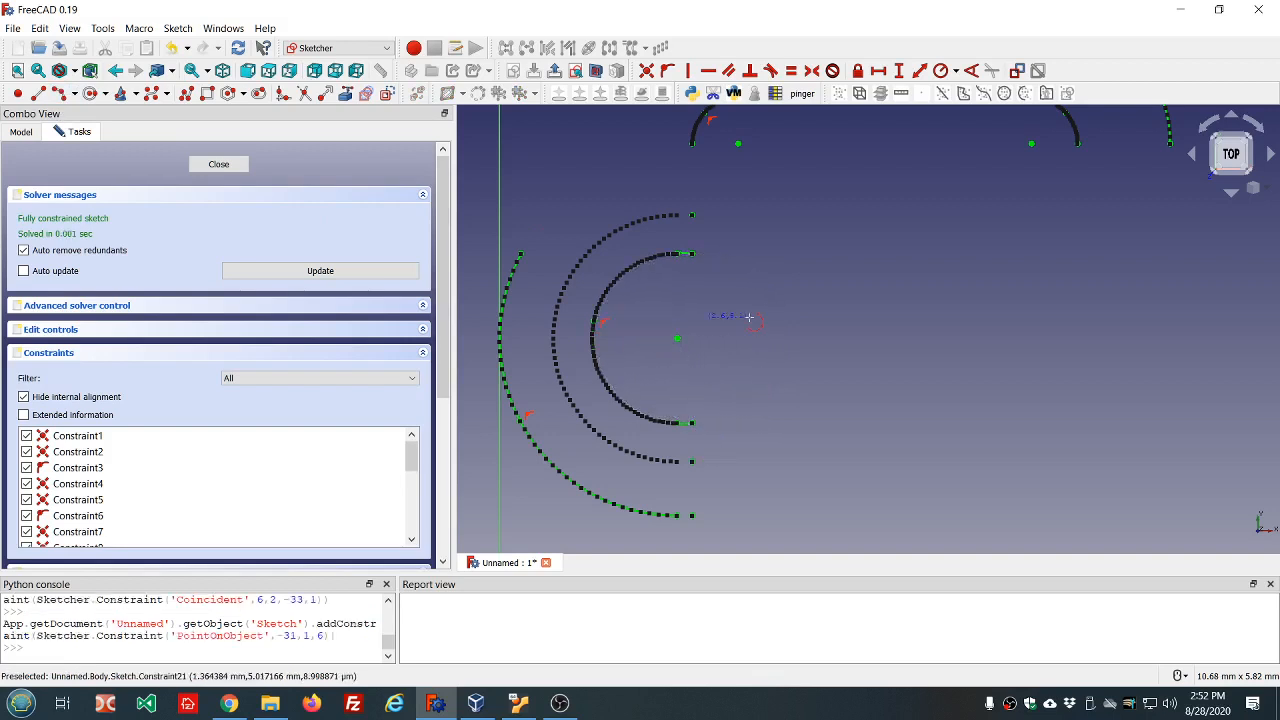
scroll(743, 305, down, 2)
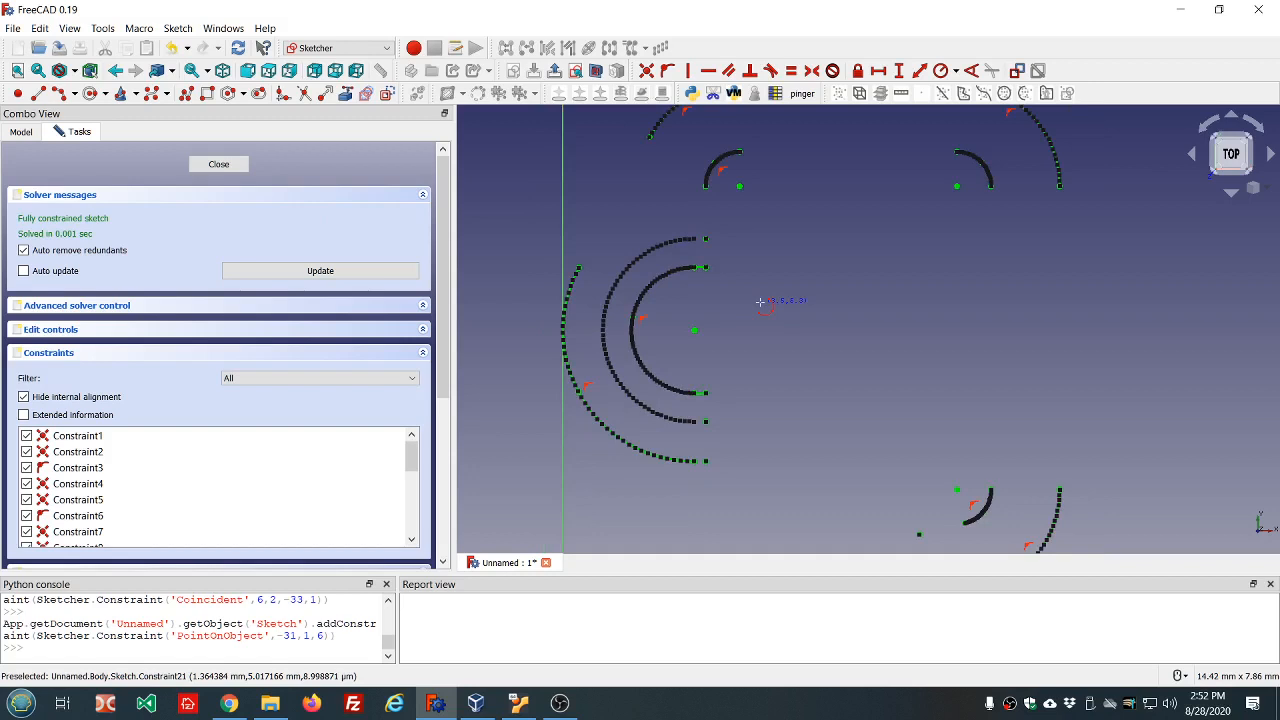
right_click(761, 302)
scroll(758, 305, down, 3)
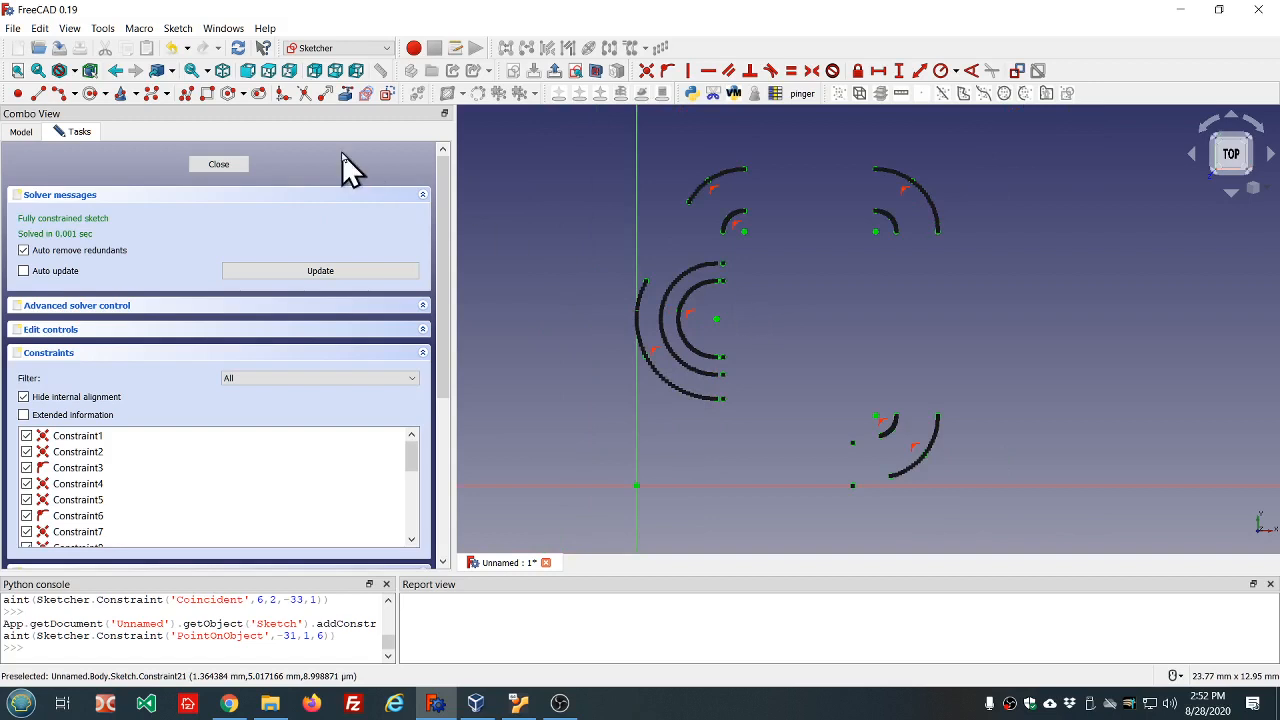
Hide the MR_Points object and return to the sketch's editing tasks.
click(28, 140)
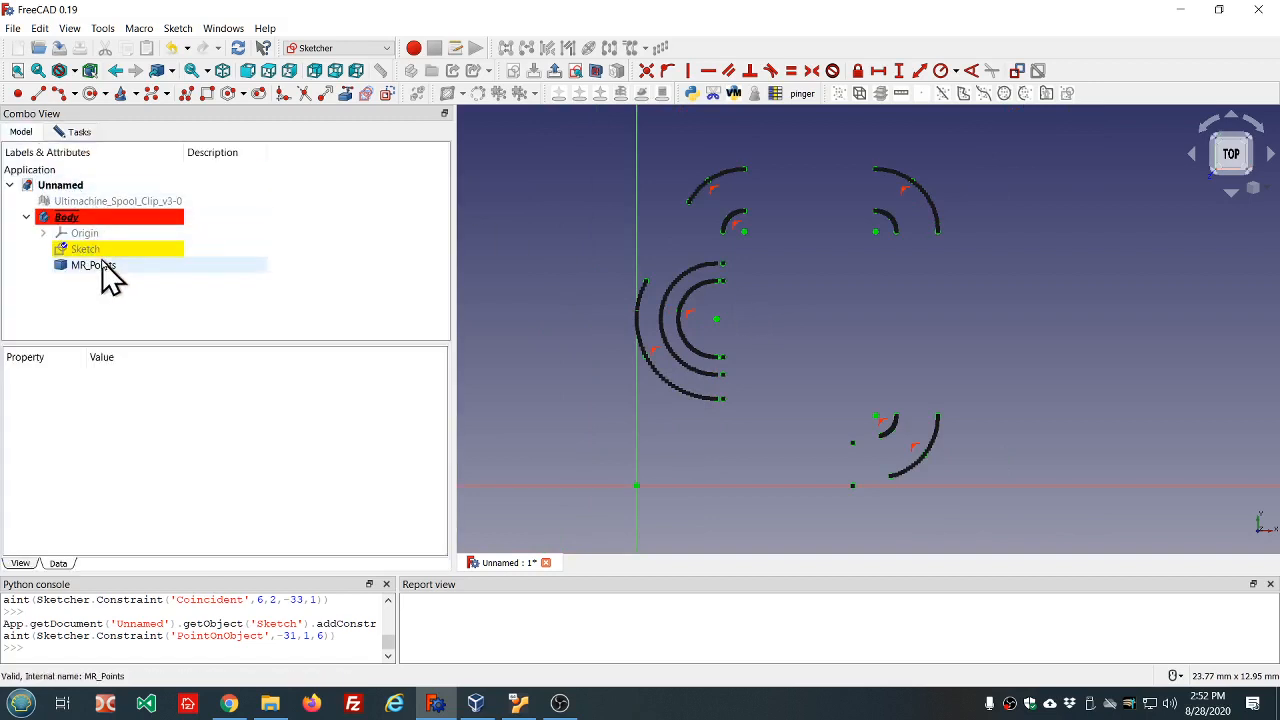
click(102, 266)
key(space)
click(82, 135)
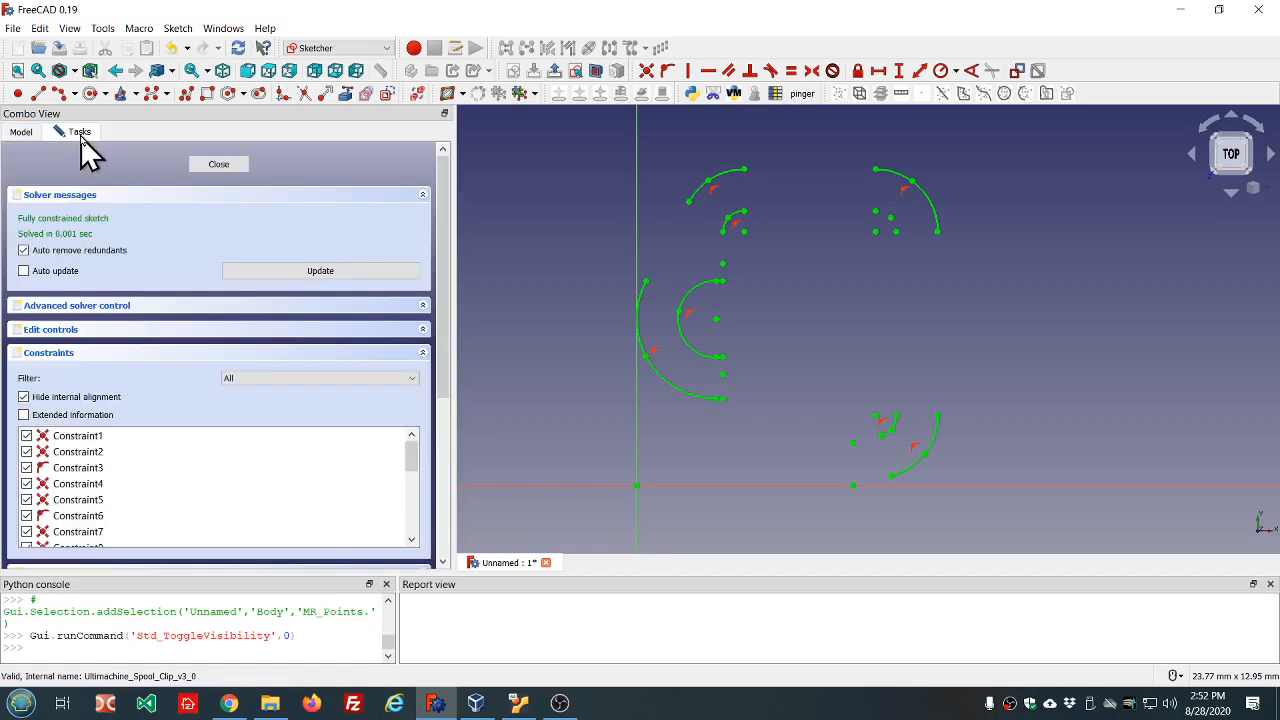
scroll(778, 316, down, 1)
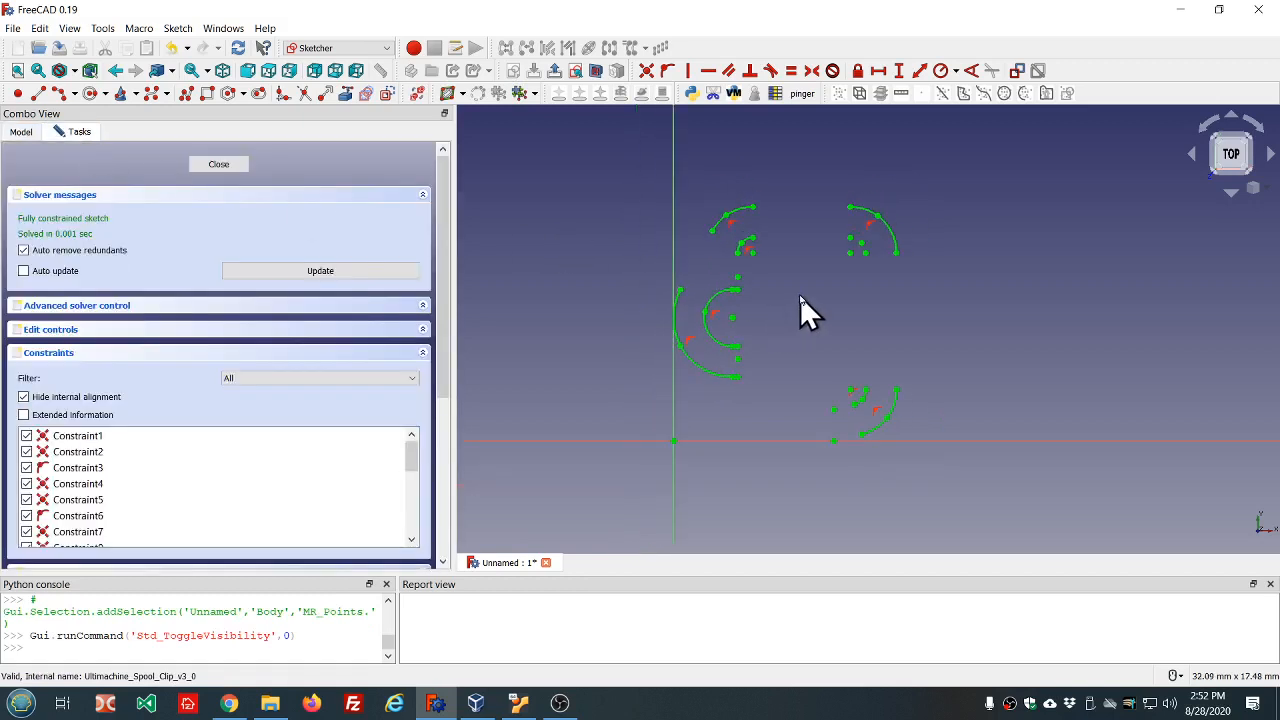
scroll(800, 295, down, 1)
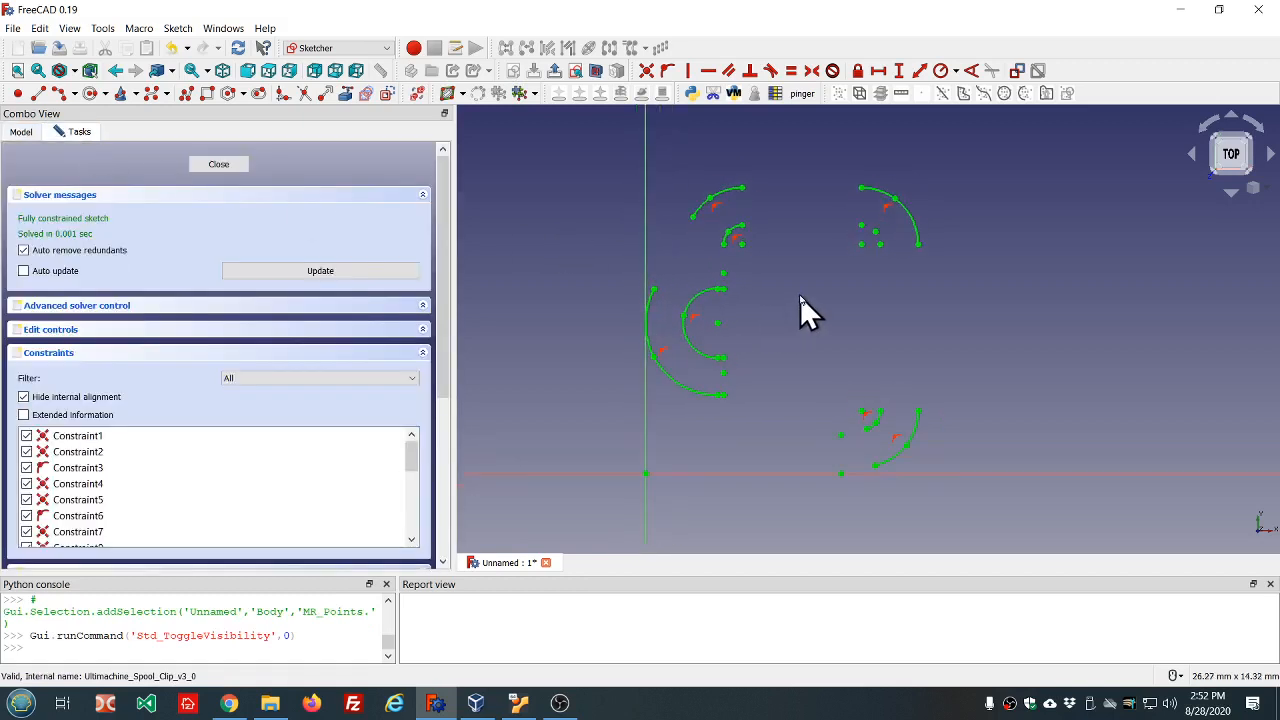
Draw three lines closing the clip's lower right tip between the outer and inner corner arcs through the two linked points.
click(40, 93)
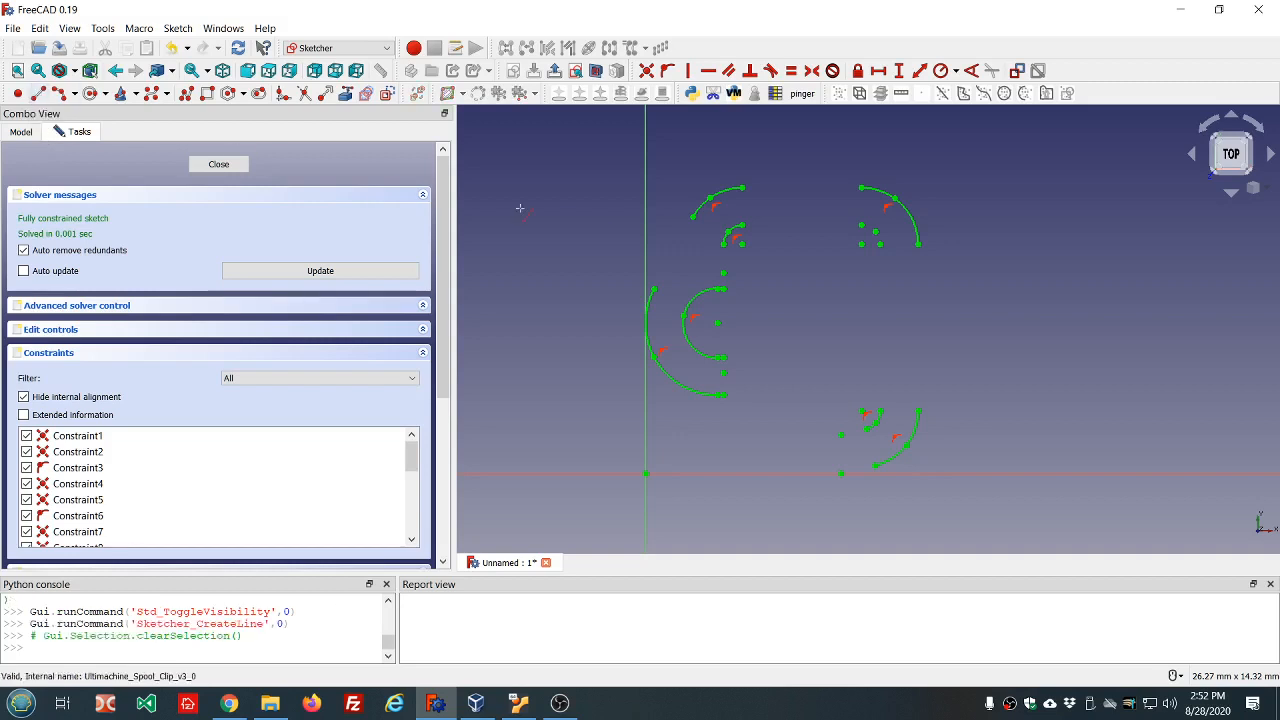
click(841, 473)
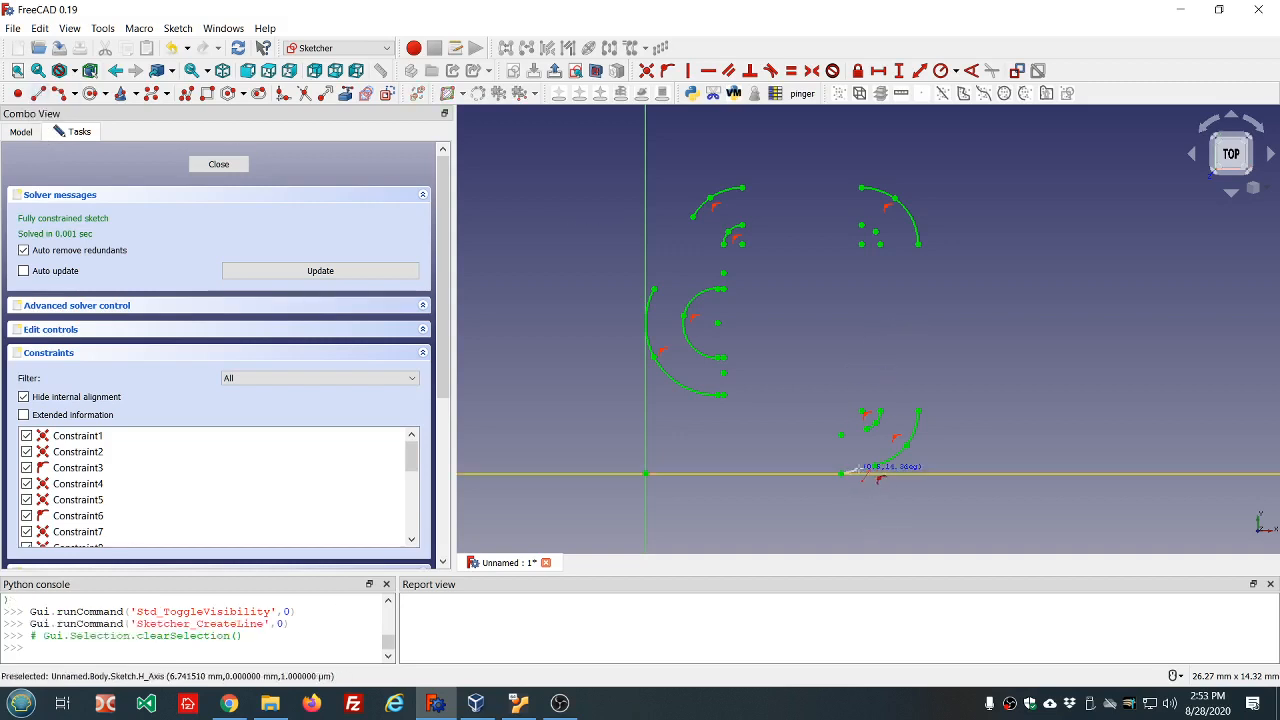
click(872, 467)
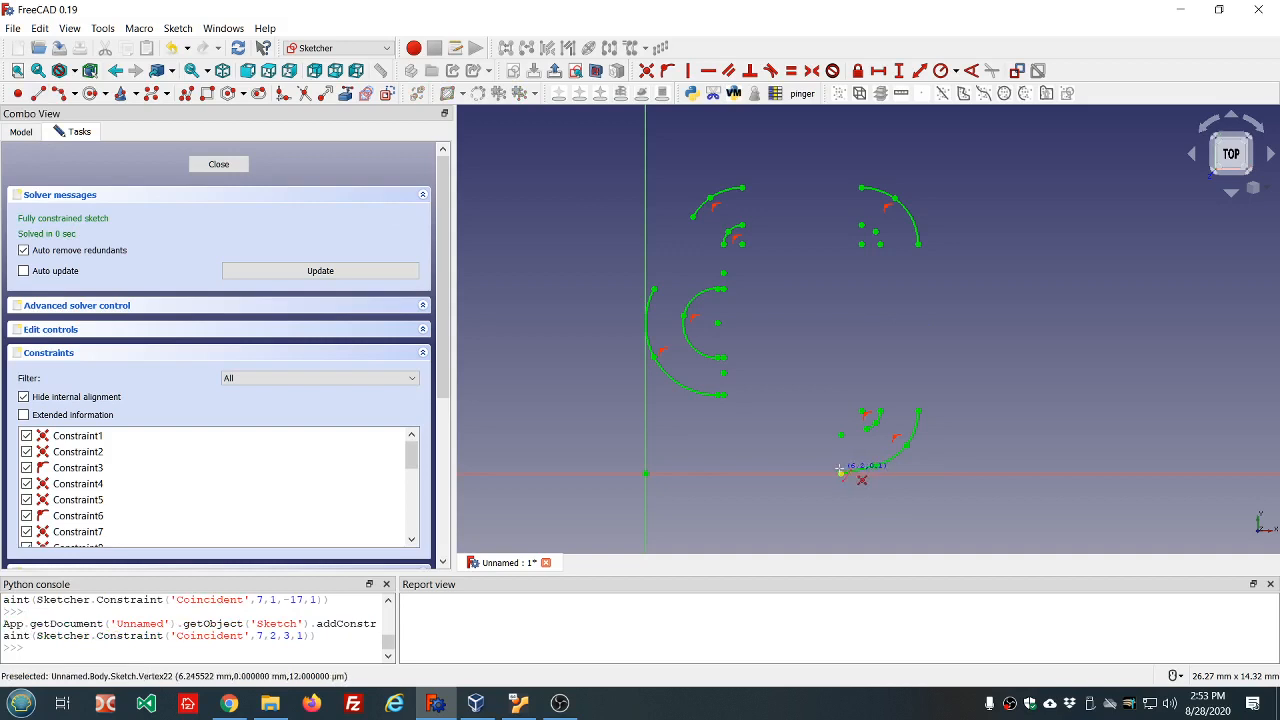
click(841, 472)
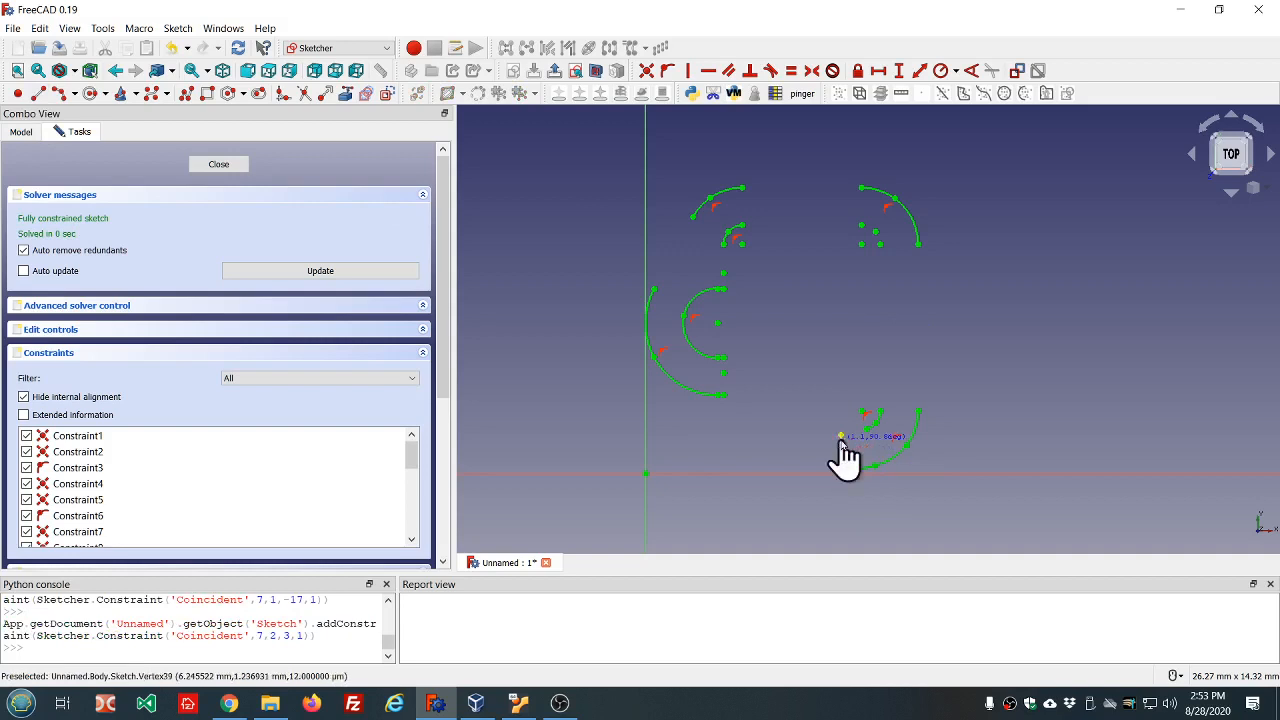
click(841, 434)
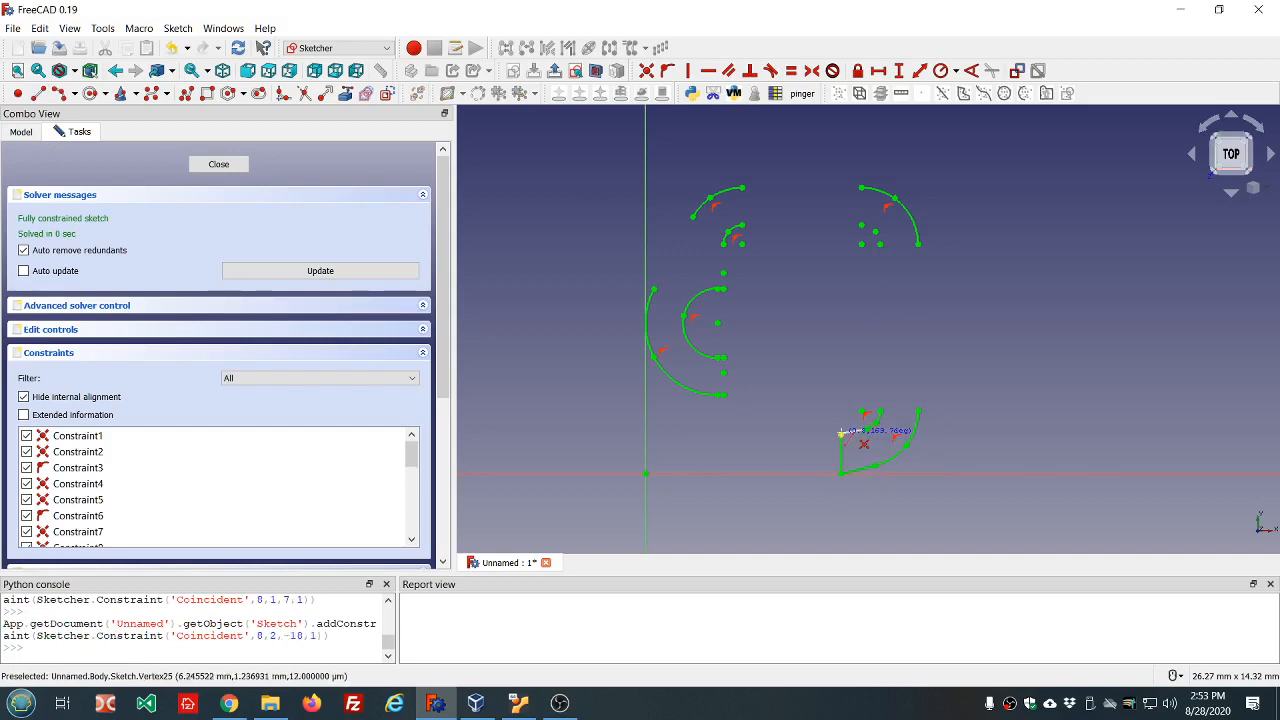
click(871, 426)
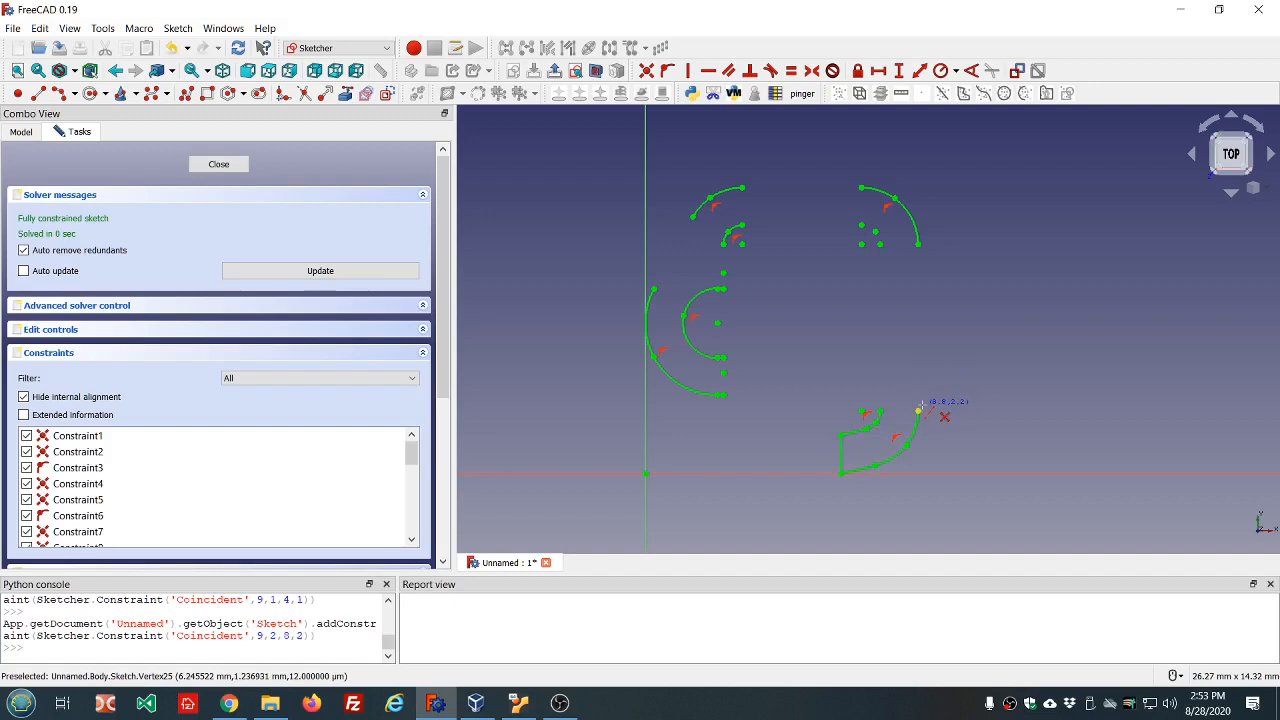
Connect the outer corner arcs with a vertical line along the right side and a horizontal line across the top.
click(918, 408)
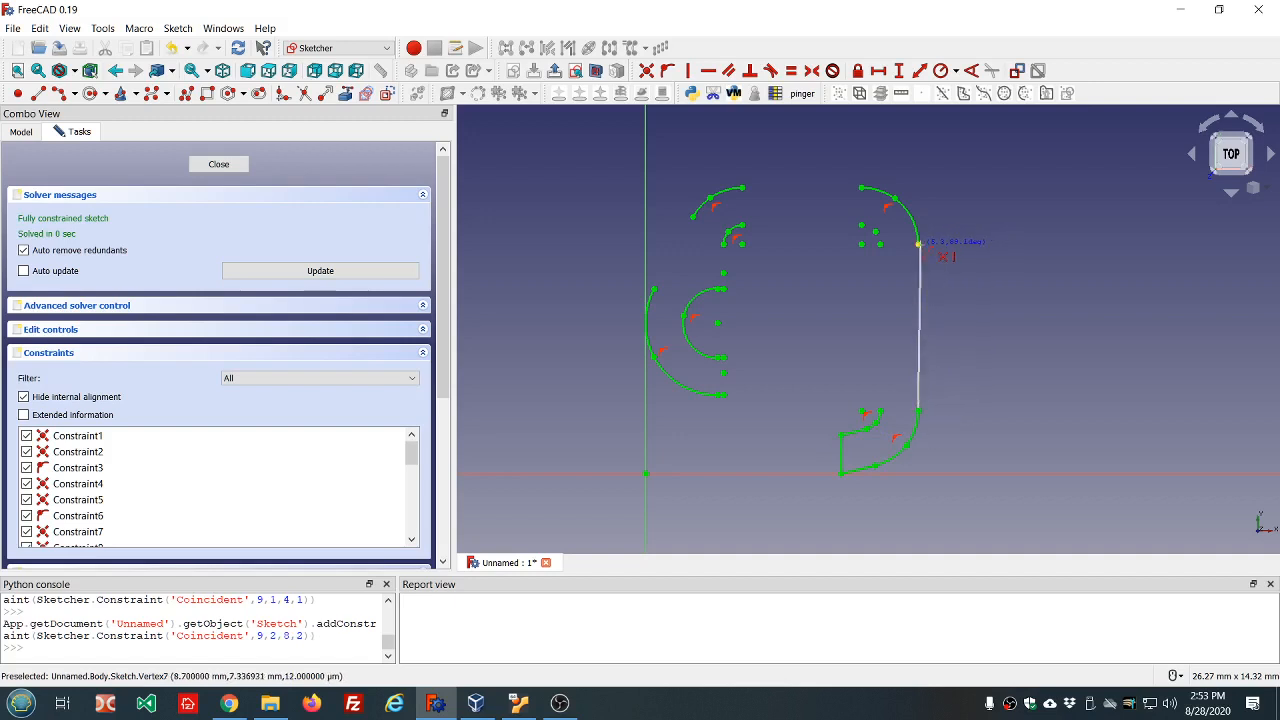
click(918, 243)
click(860, 187)
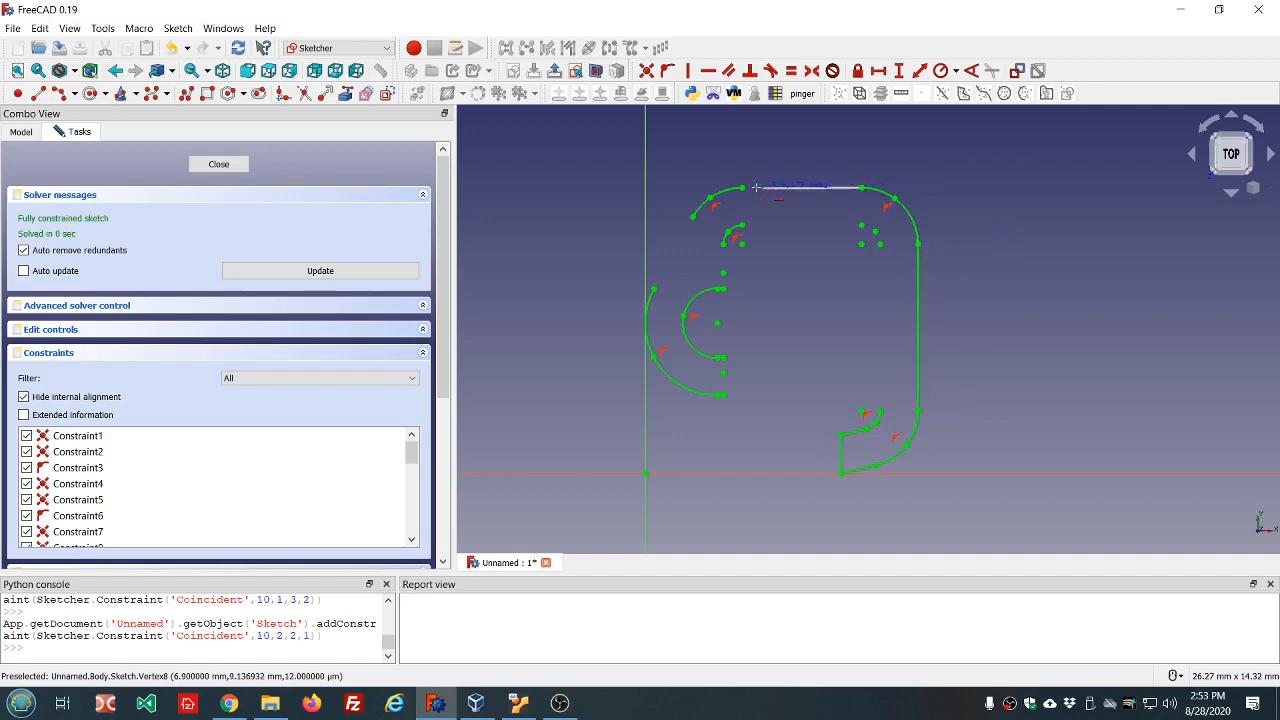
click(742, 187)
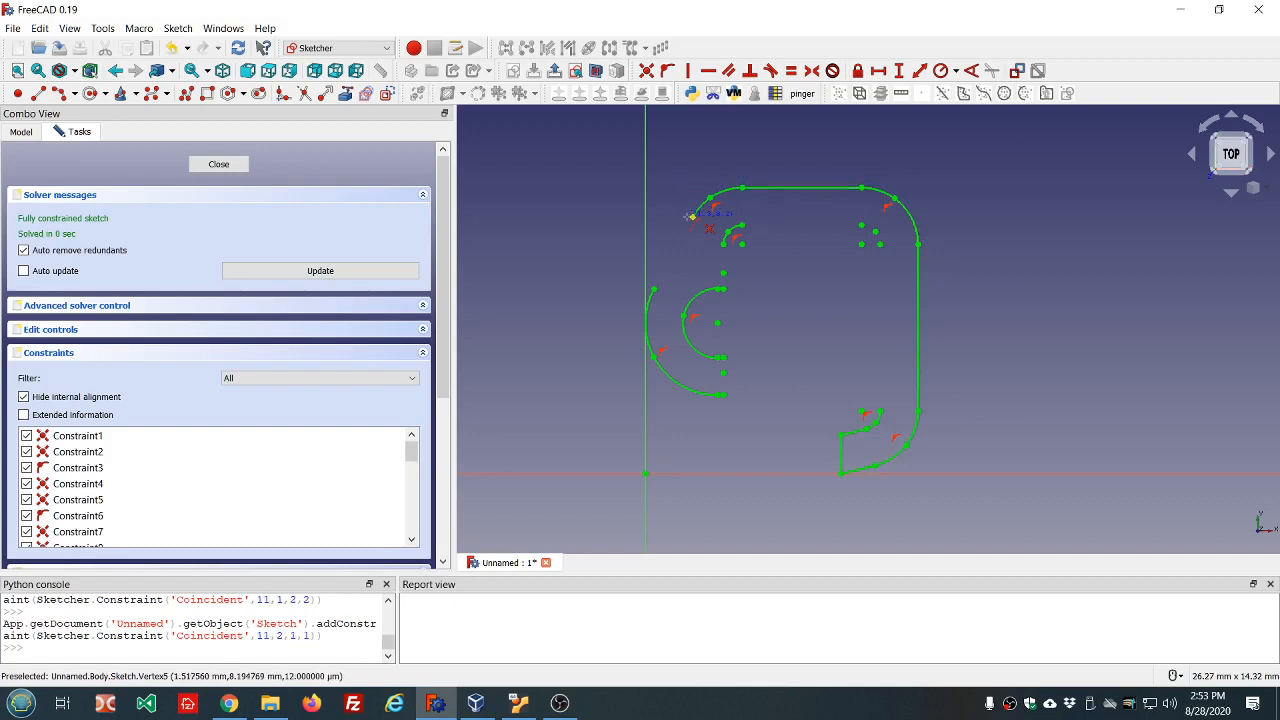
Connect the upper left outer arc to the hook's outer arc, and extend the hook's lower end with a short line to the adjacent linked point.
click(691, 216)
click(653, 289)
click(722, 395)
click(722, 392)
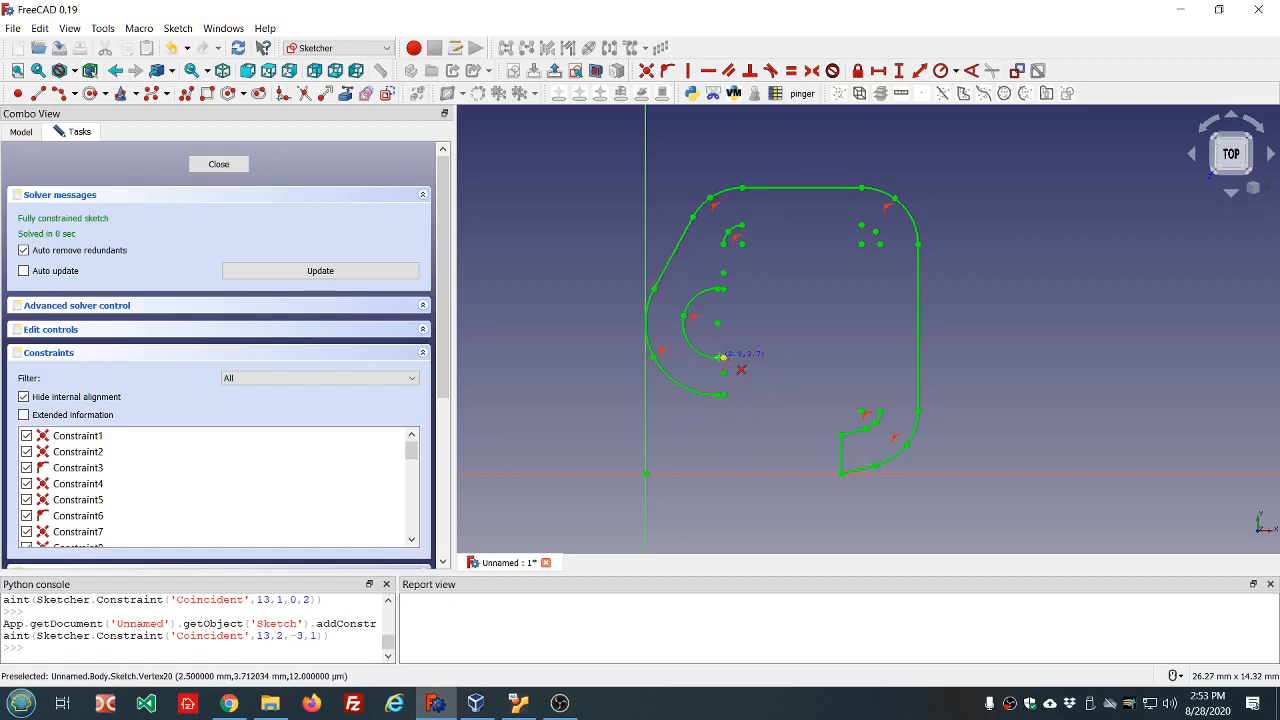
Try to draw a line closing the hook's lower end between the inner and outer arcs, and undo it.
double_click(724, 396)
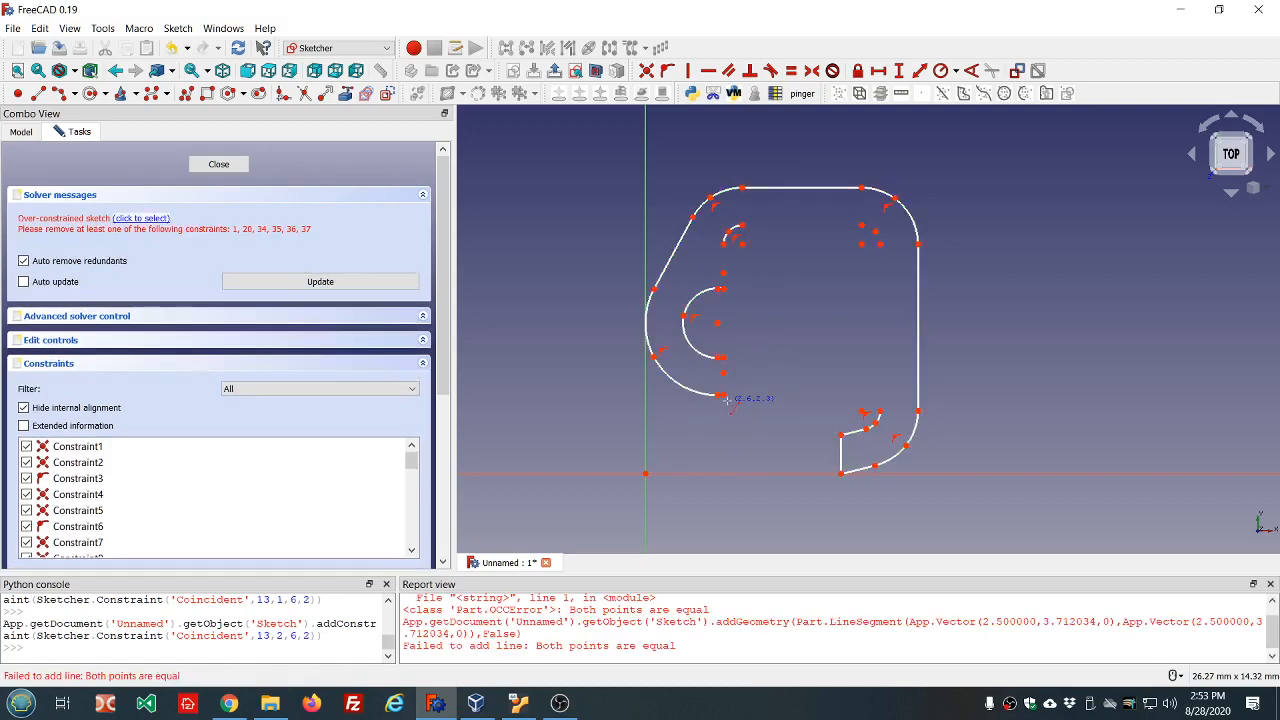
scroll(726, 376, up, 6)
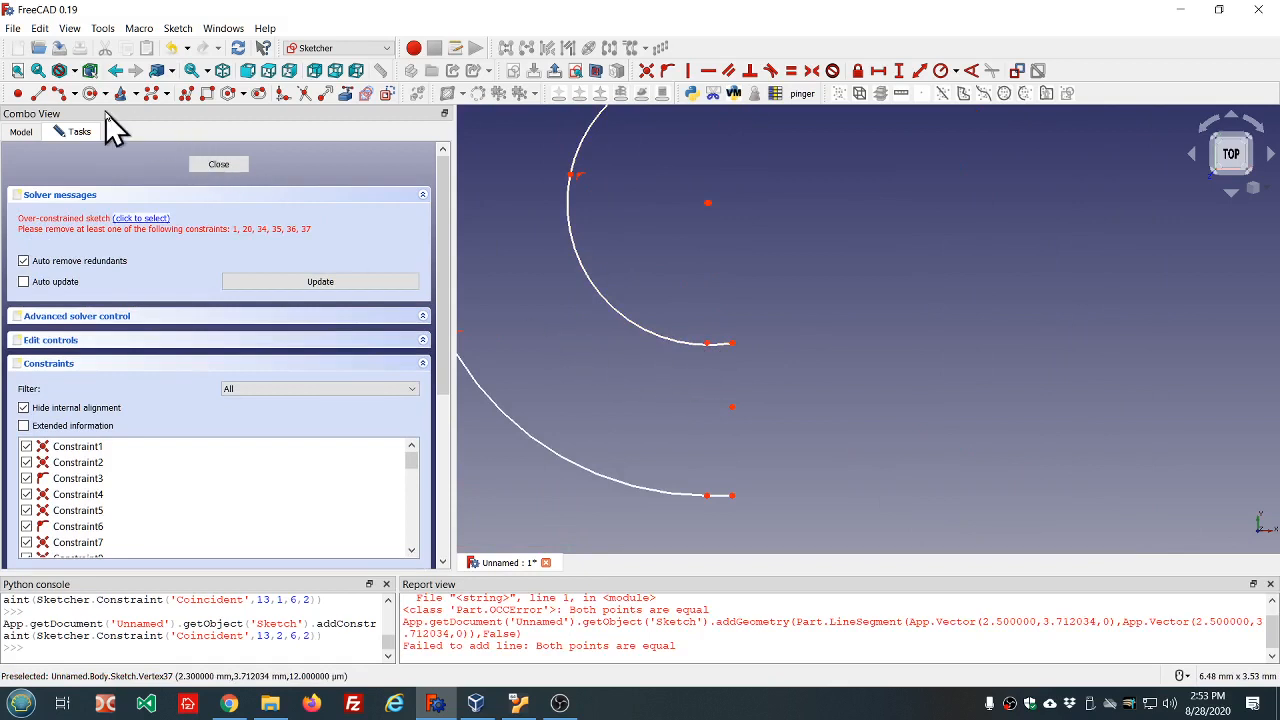
click(173, 49)
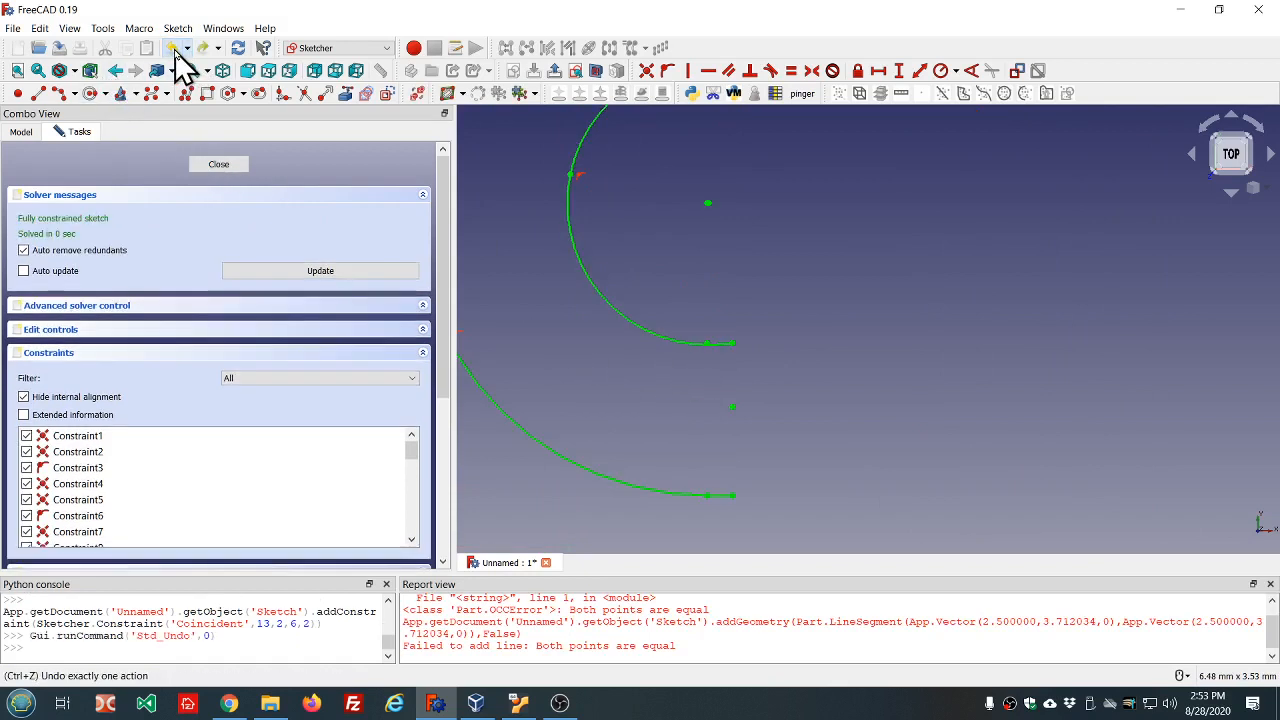
Draw a vertical line closing the hook's lower end from the outer short line's end to the inner arc's end.
scroll(745, 348, down, 5)
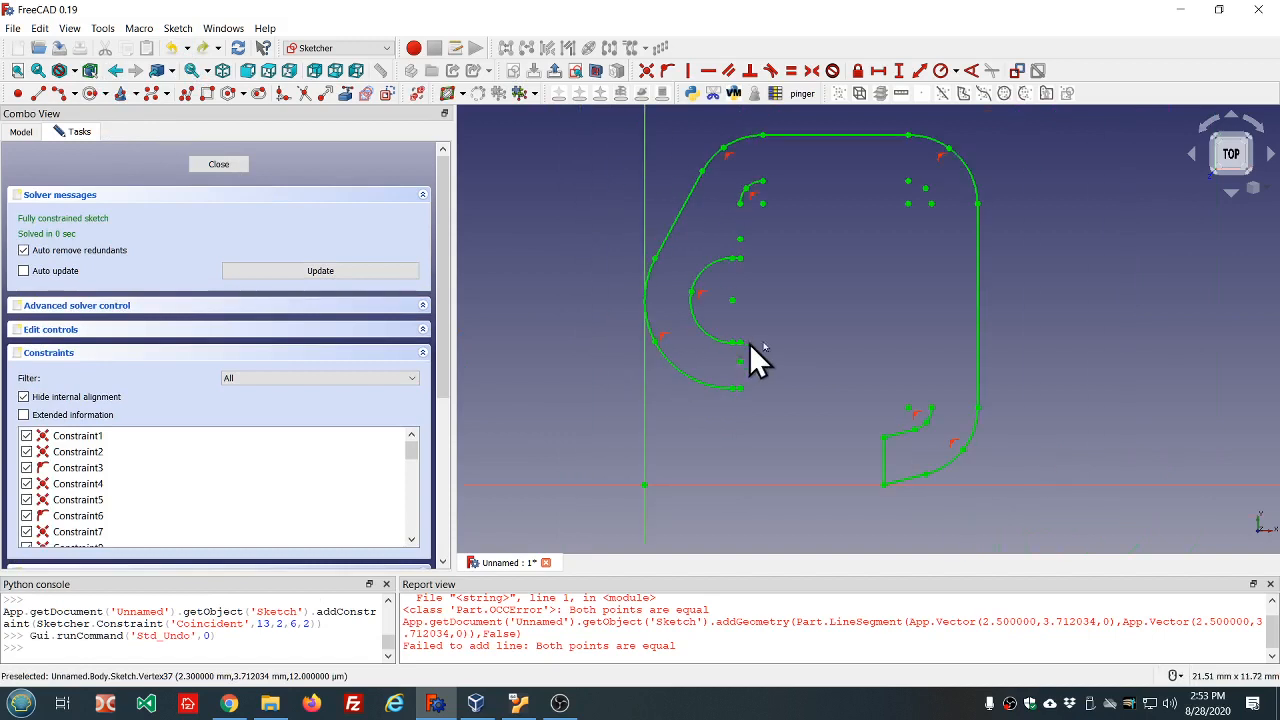
scroll(781, 375, up, 3)
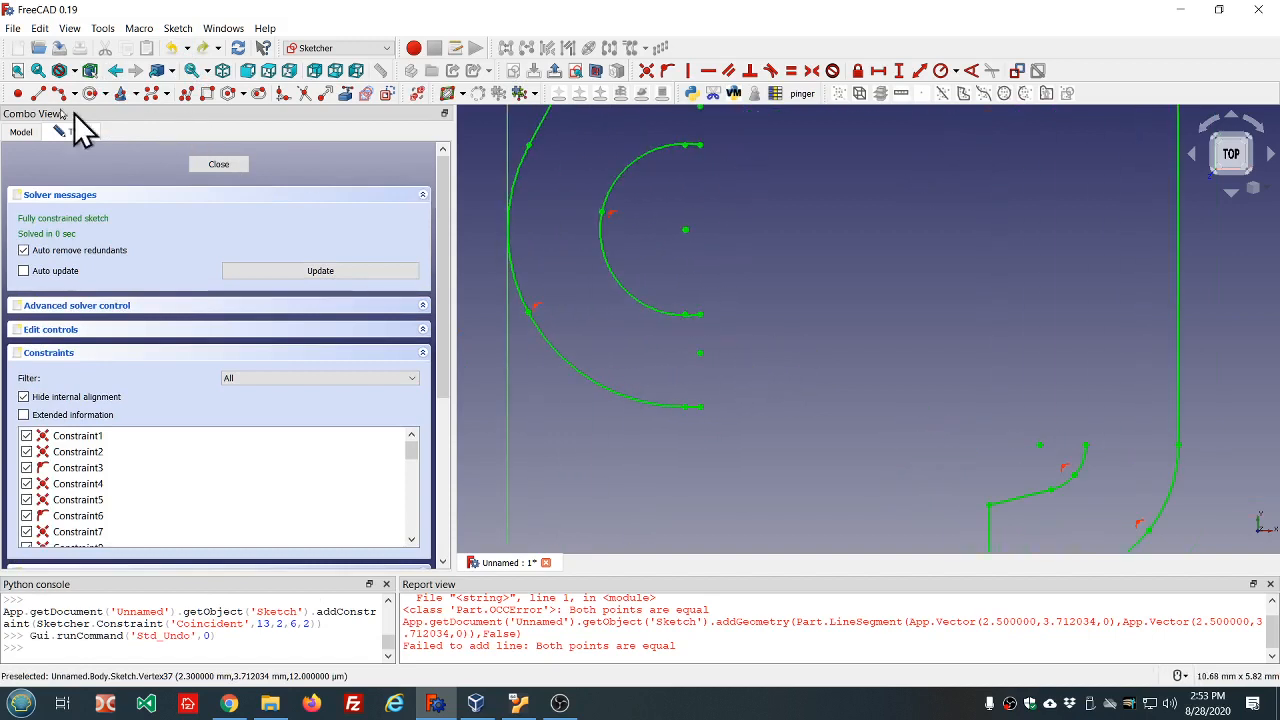
click(38, 93)
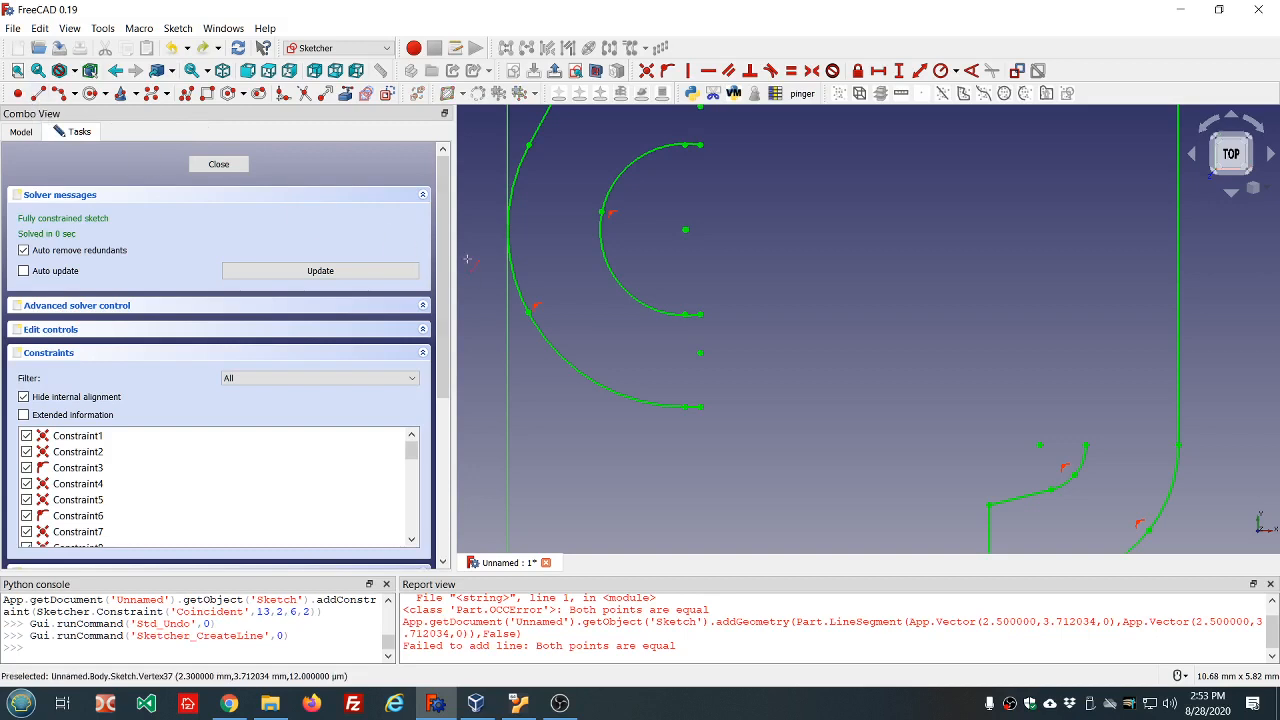
click(703, 407)
click(700, 314)
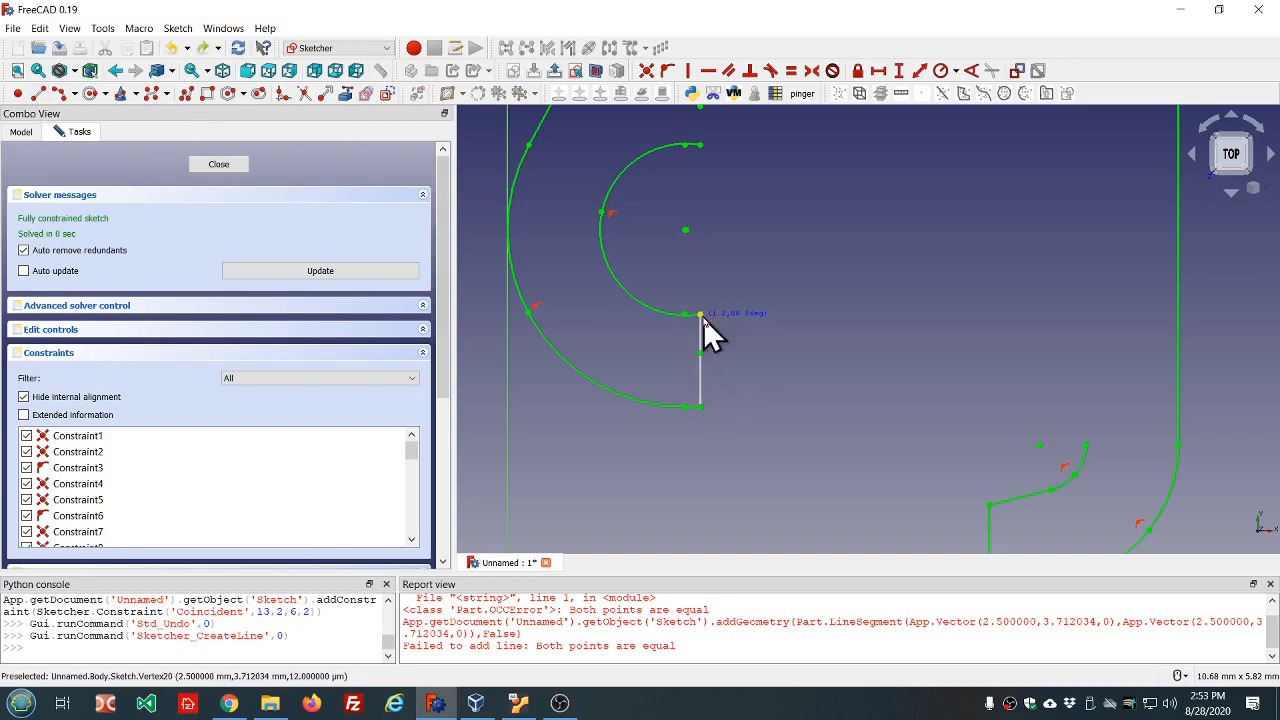
scroll(767, 390, down, 3)
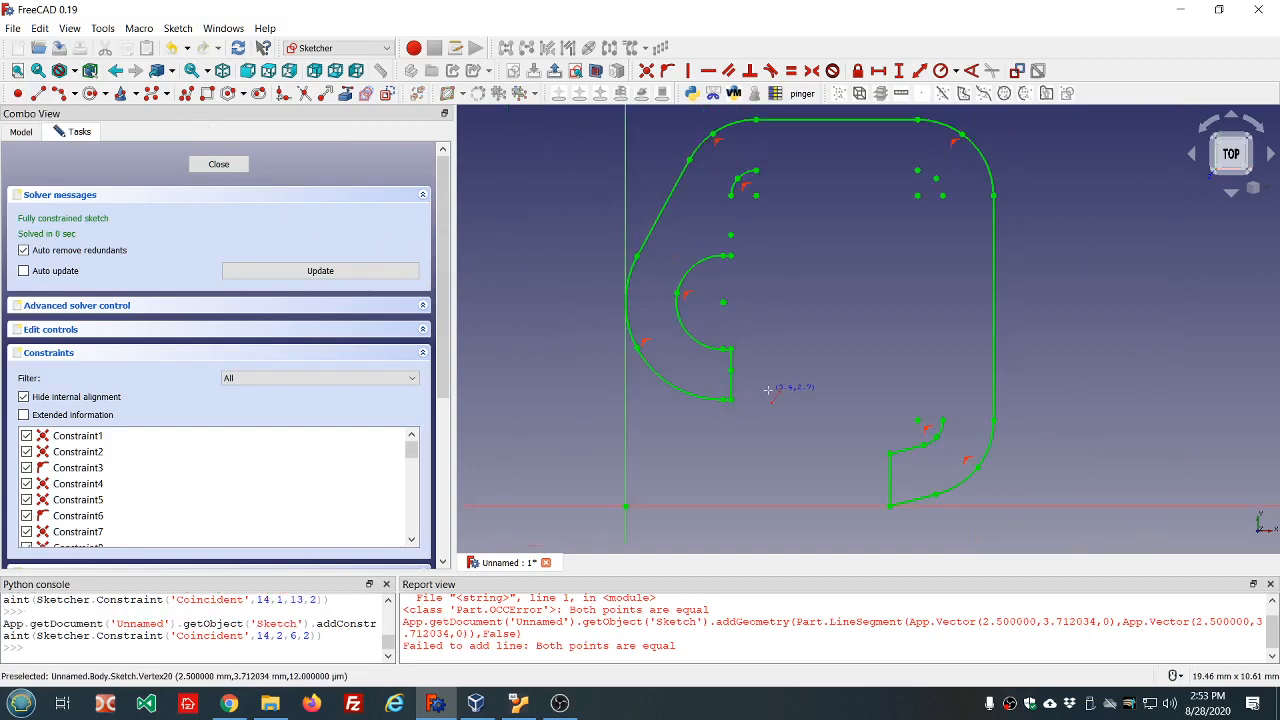
Draw the clip's inner straight edges: from the hook's inner arc to the upper left corner arc, across the top, and down the right side.
click(732, 256)
click(731, 196)
click(756, 170)
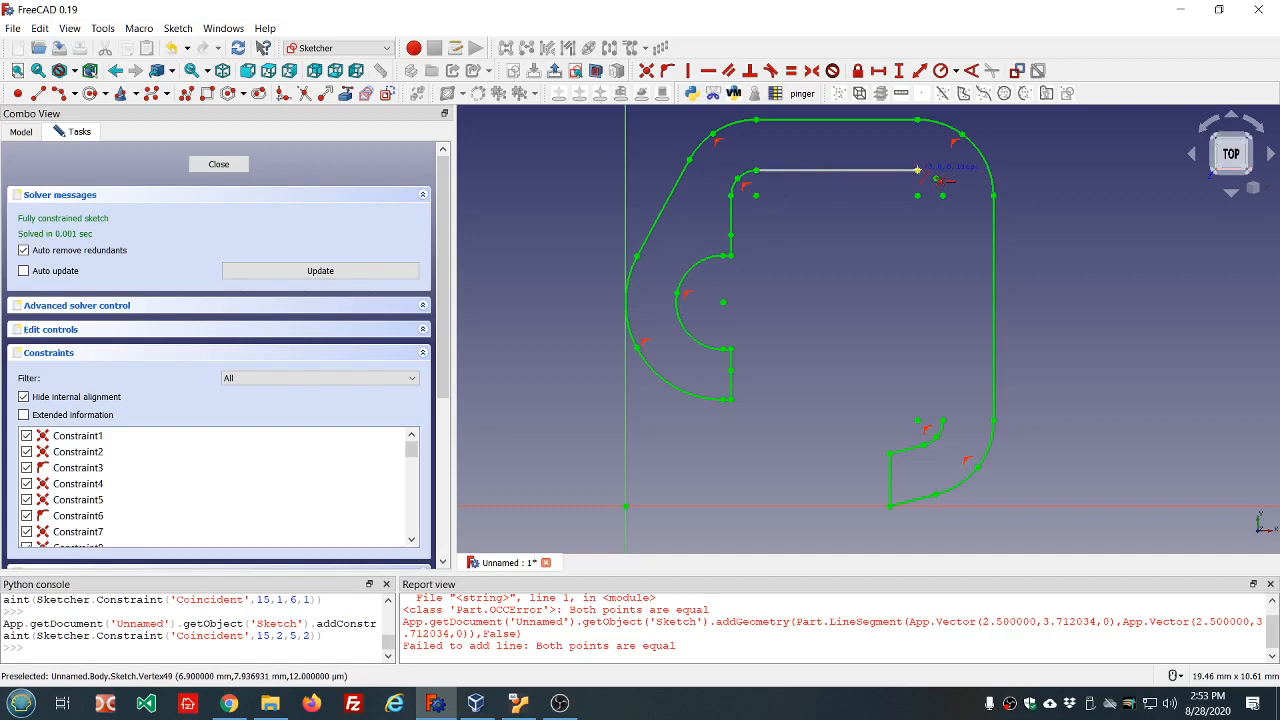
click(917, 170)
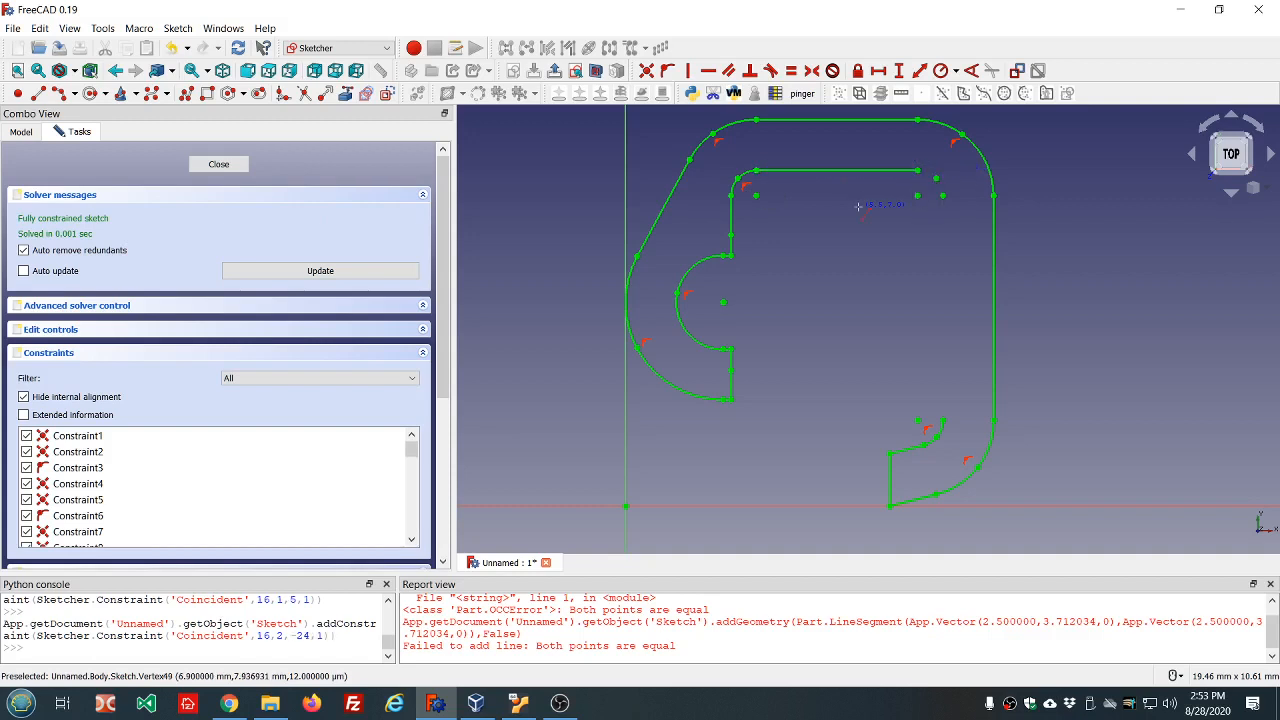
click(943, 420)
click(943, 196)
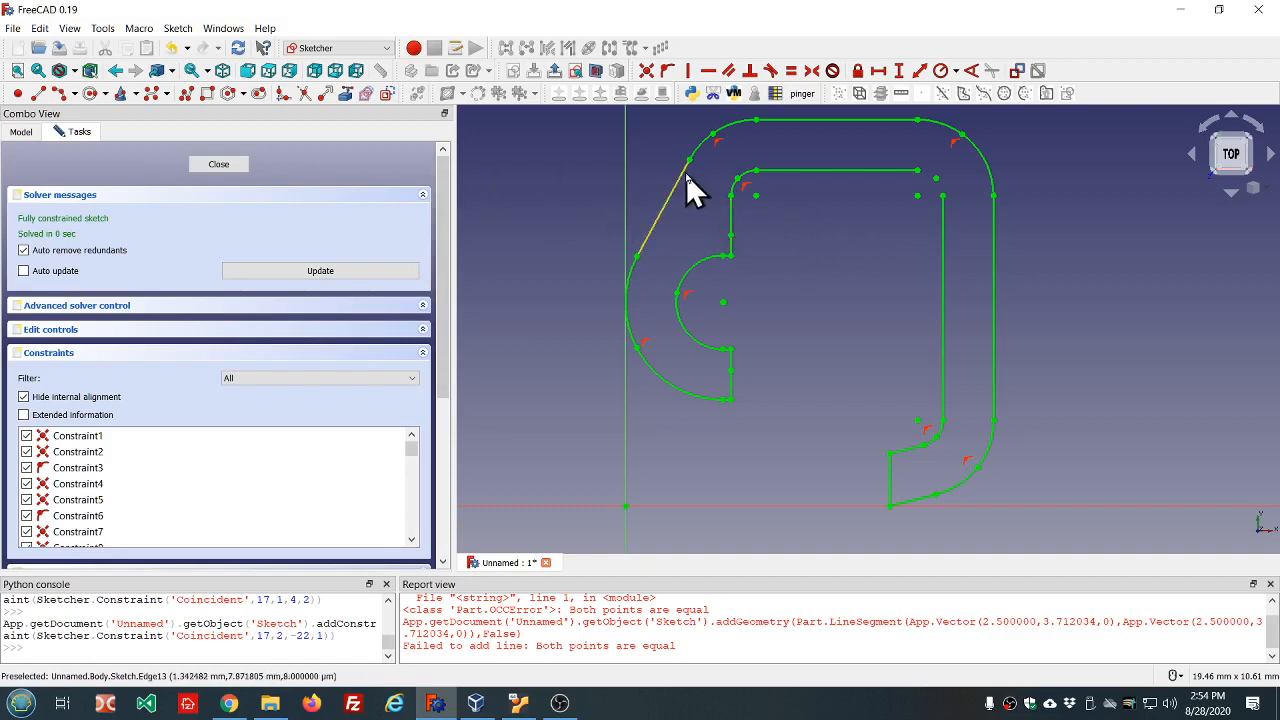
Draw the inner upper right corner arc through the three linked points to close the profile, and leave the sketch.
click(60, 93)
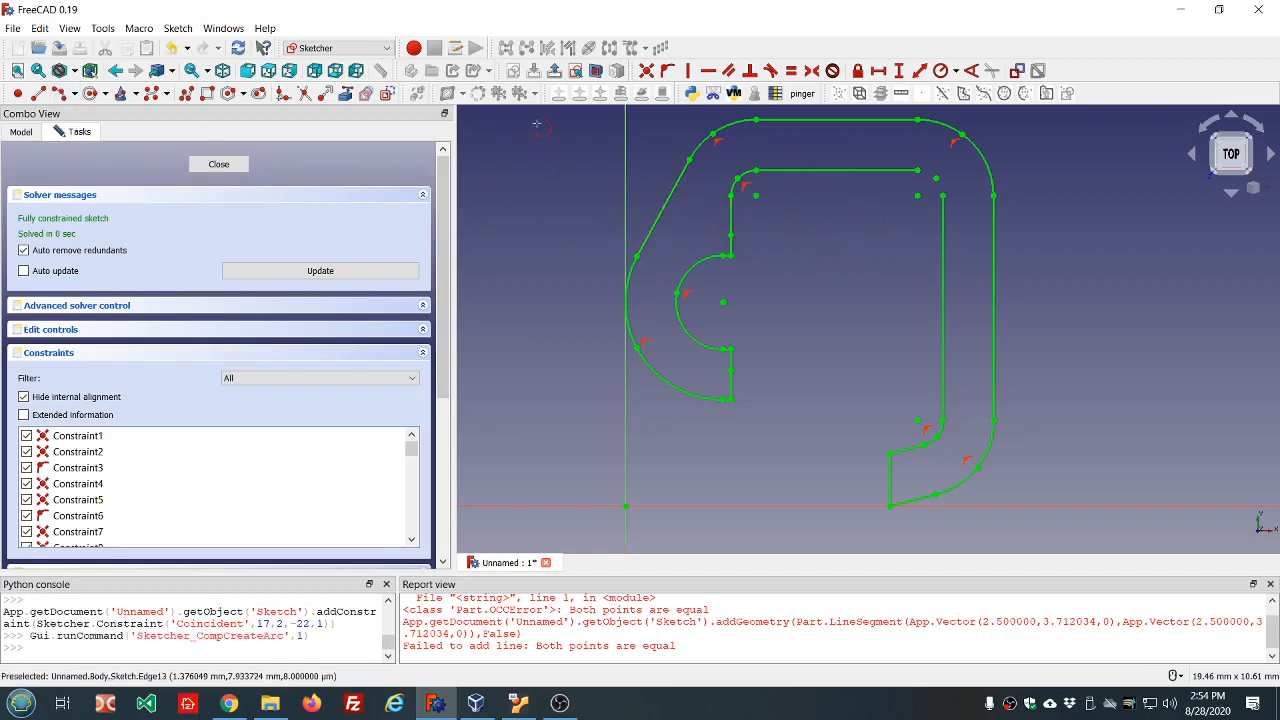
click(935, 178)
click(943, 195)
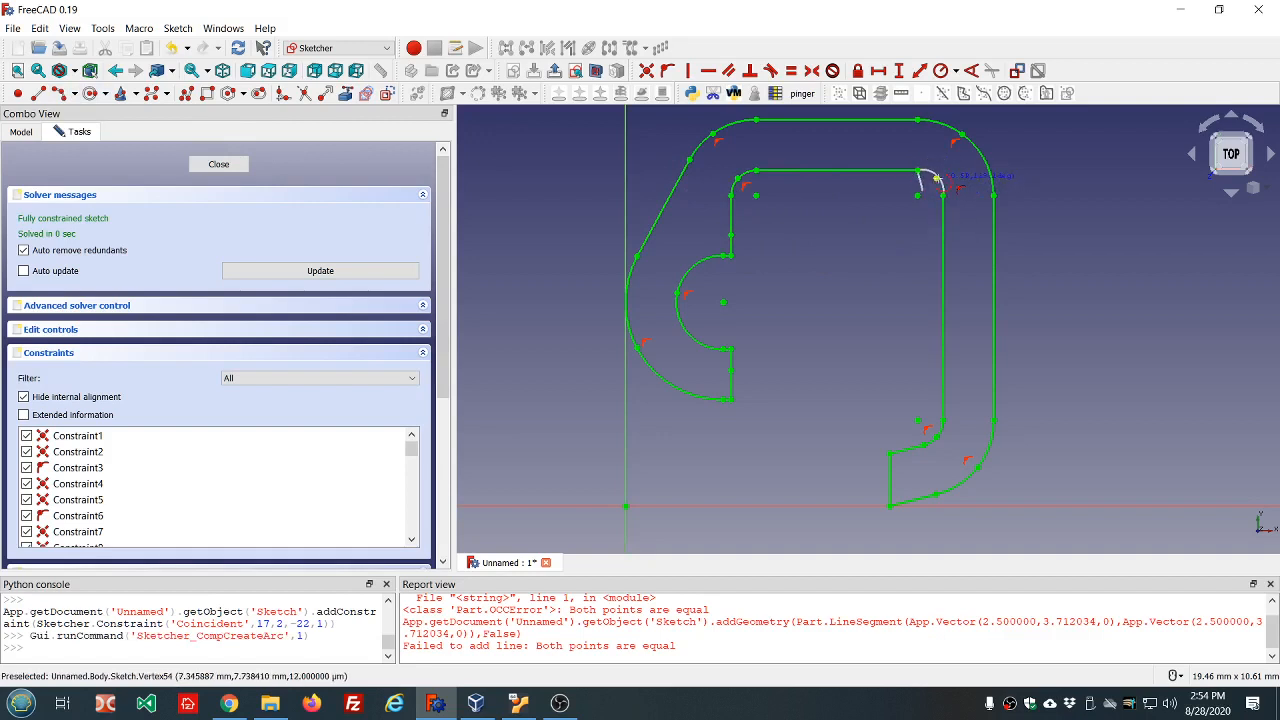
click(937, 178)
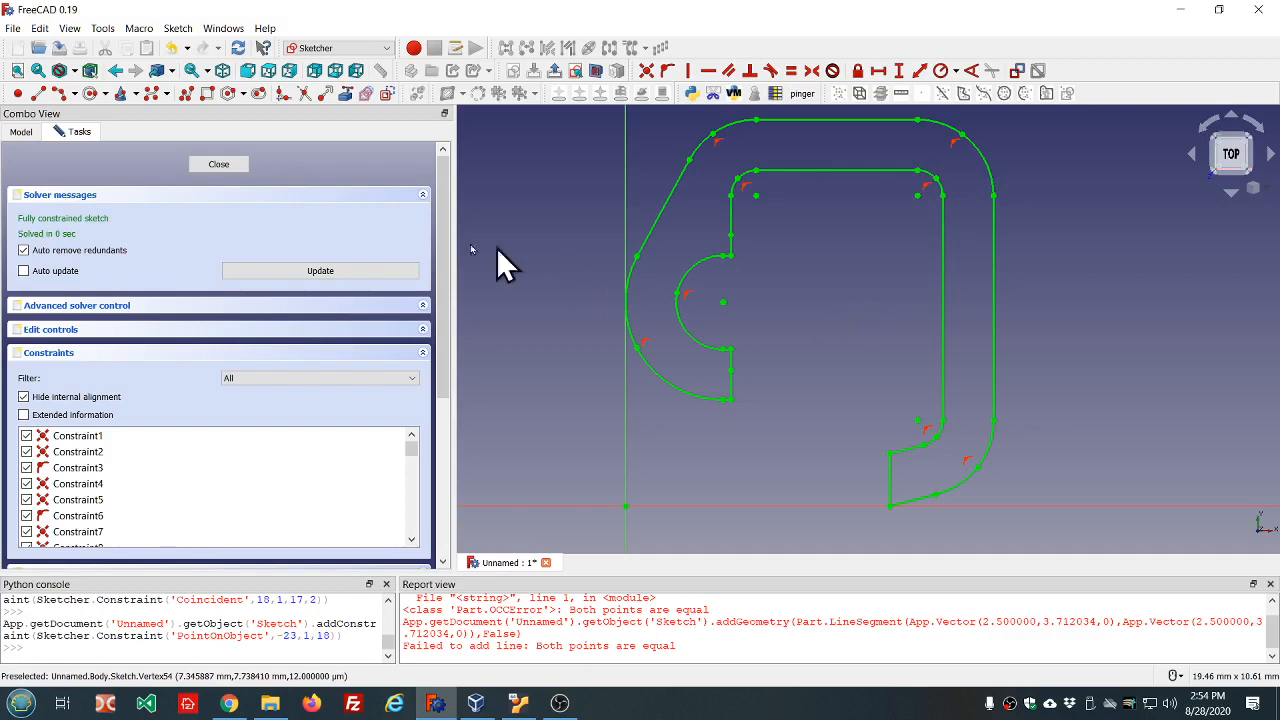
click(218, 165)
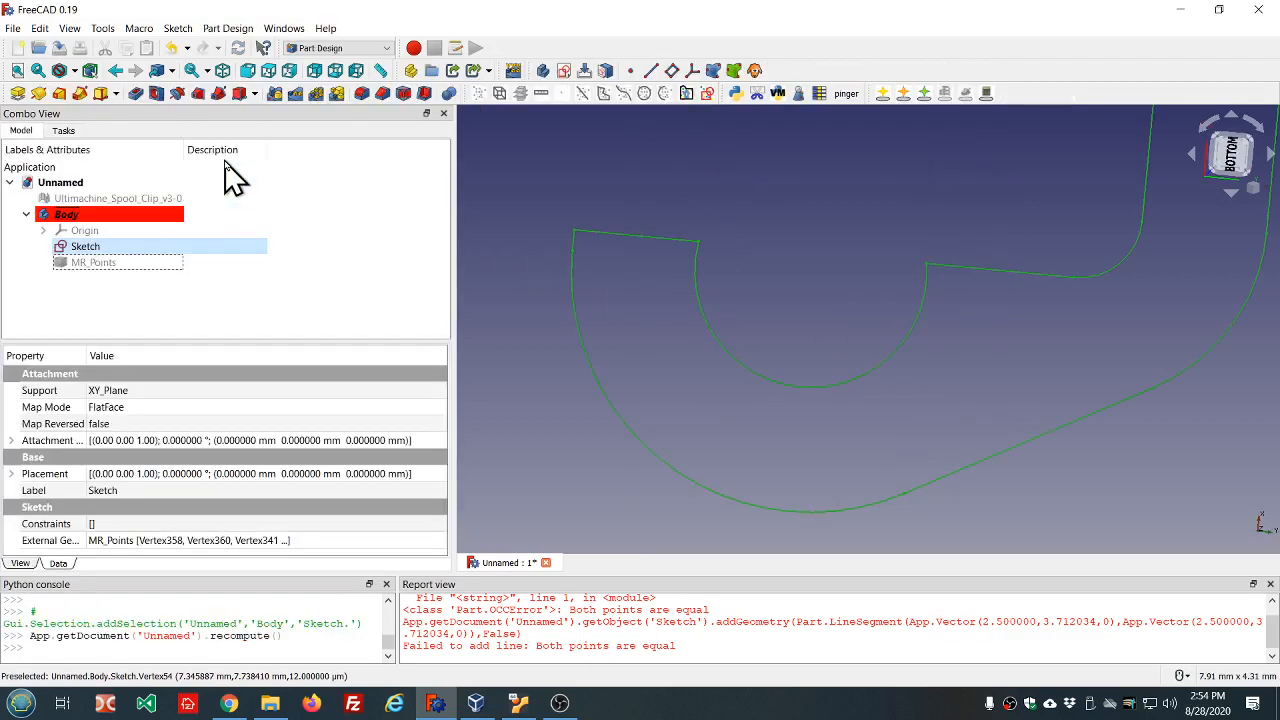
scroll(705, 282, down, 4)
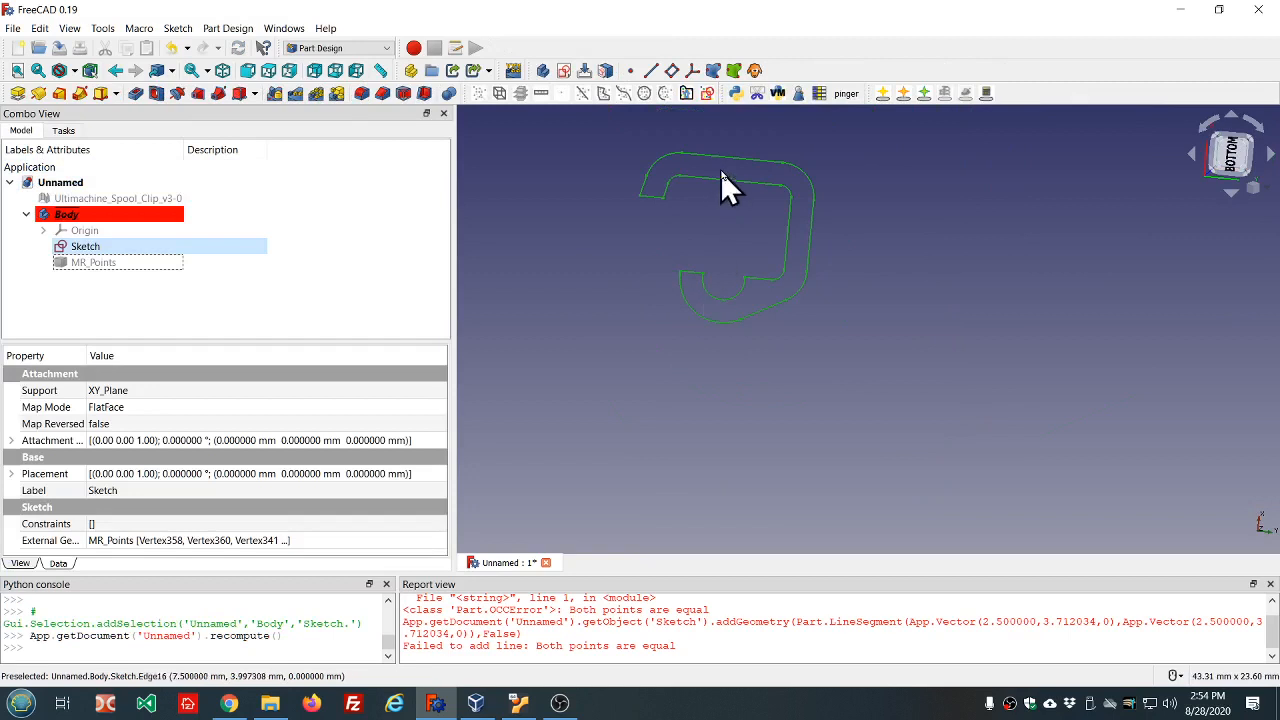
Clear the report view and show the imported Ultimachine_Spool_Clip mesh again.
right_click(555, 640)
click(592, 607)
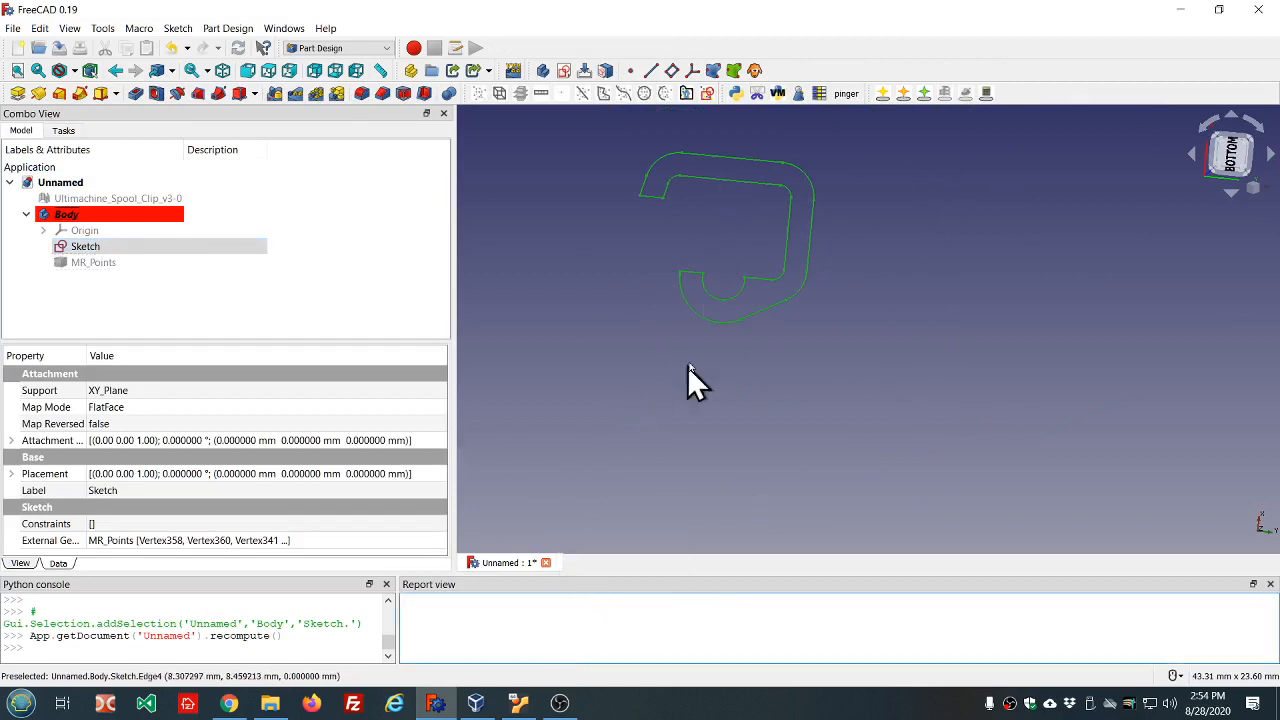
click(142, 197)
key(space)
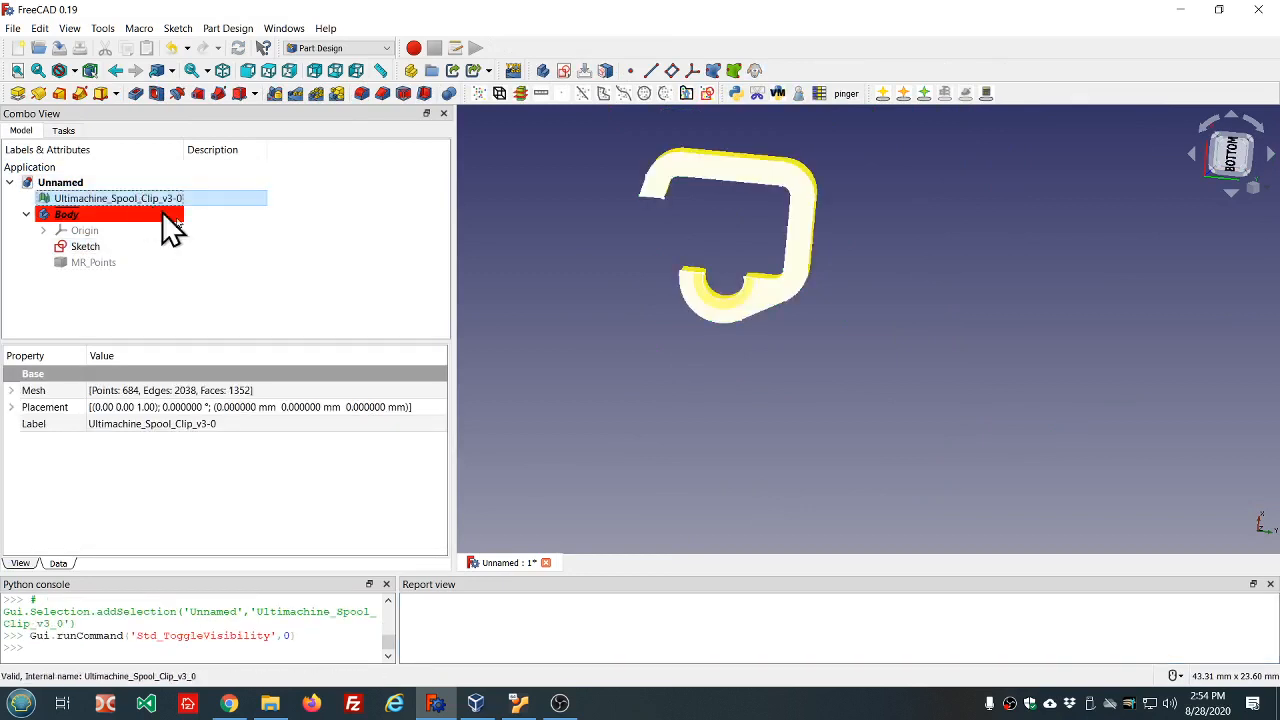
click(758, 356)
middle_drag(854, 369, 756, 287)
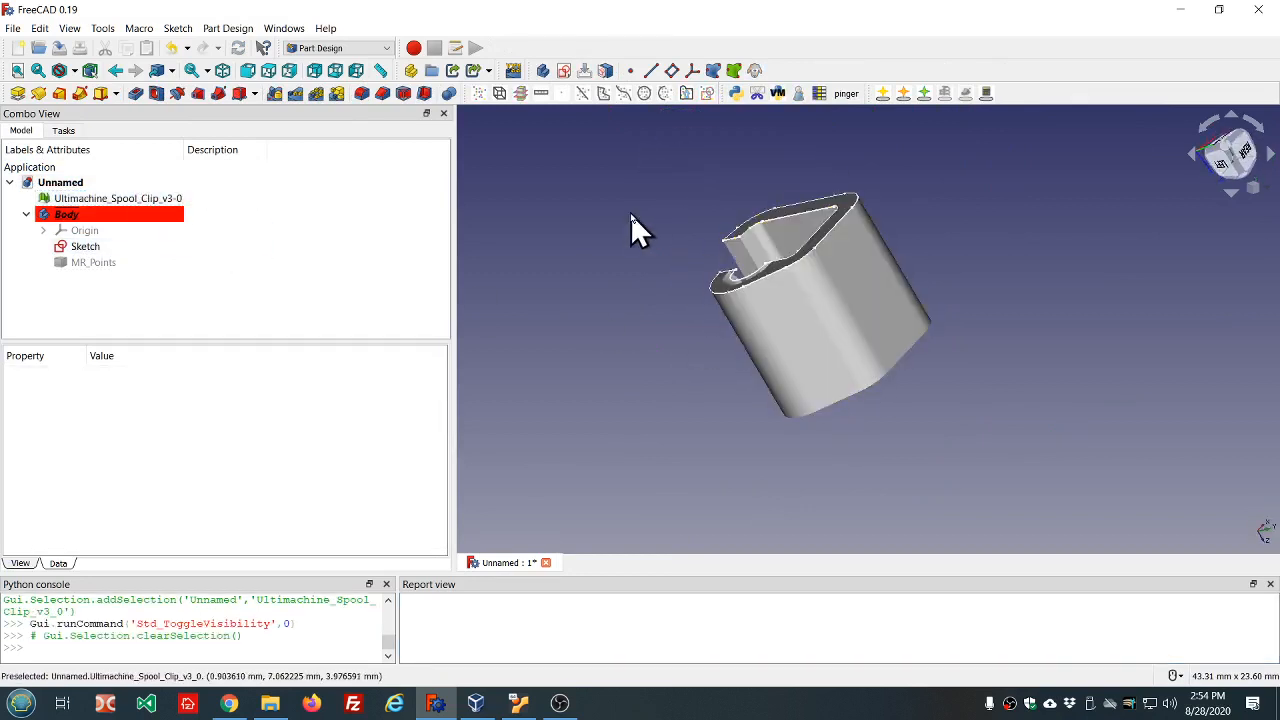
Pad the clip profile sketch to a length of 8 mm.
click(82, 248)
click(18, 93)
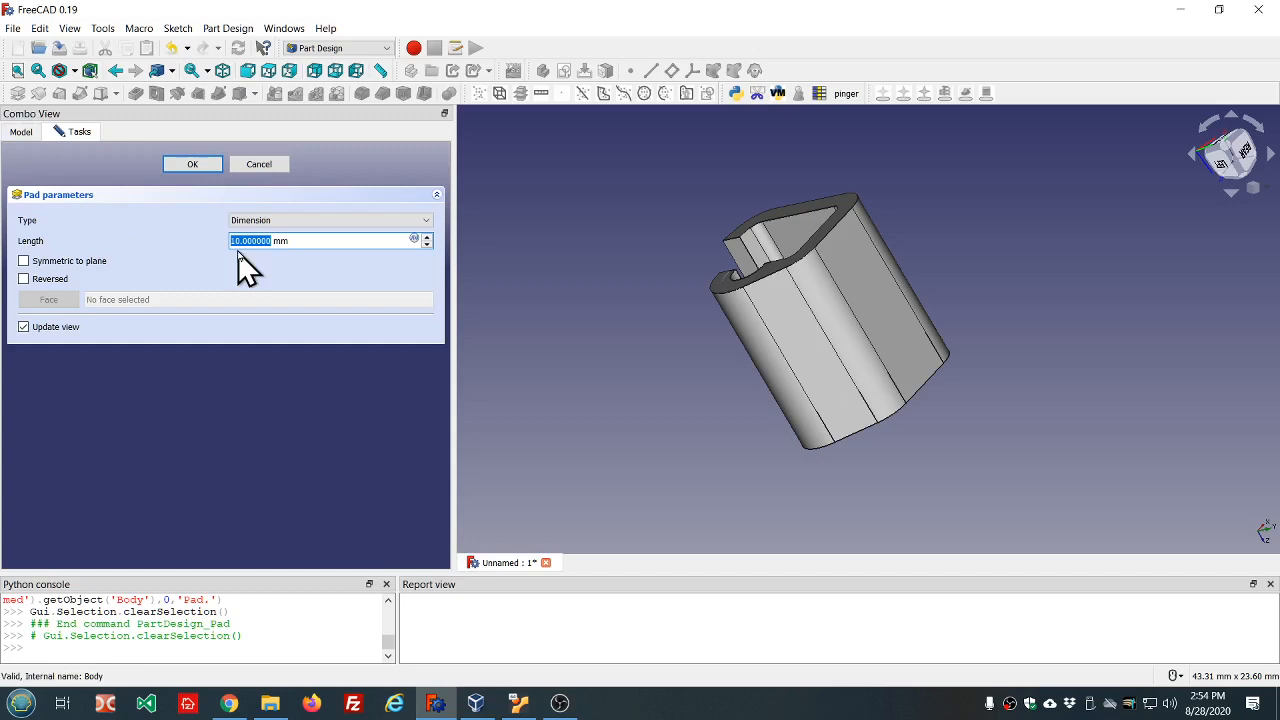
text(8)
mouse_move(885, 412)
middle_down()
mouse_move(906, 420)
mouse_move(846, 360)
mouse_move(881, 403)
middle_up()
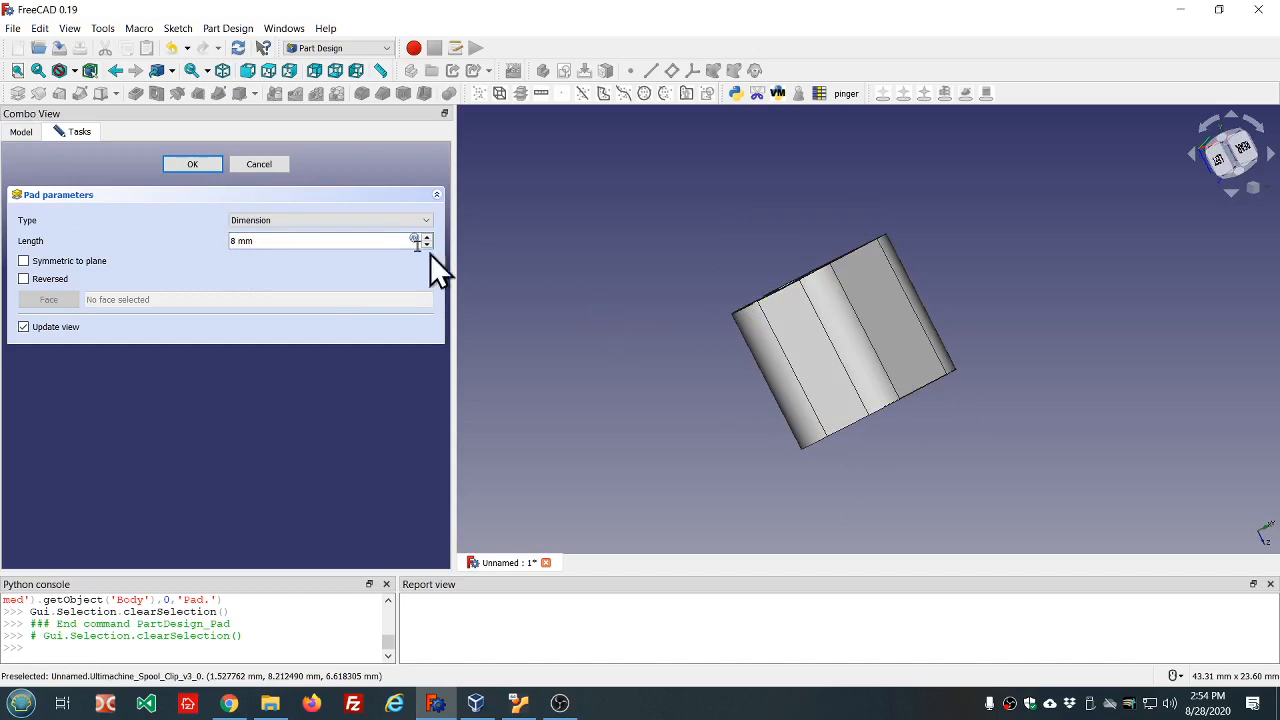
click(180, 165)
Hide the imported mesh and toggle its visibility to compare it with the padded body.
click(80, 199)
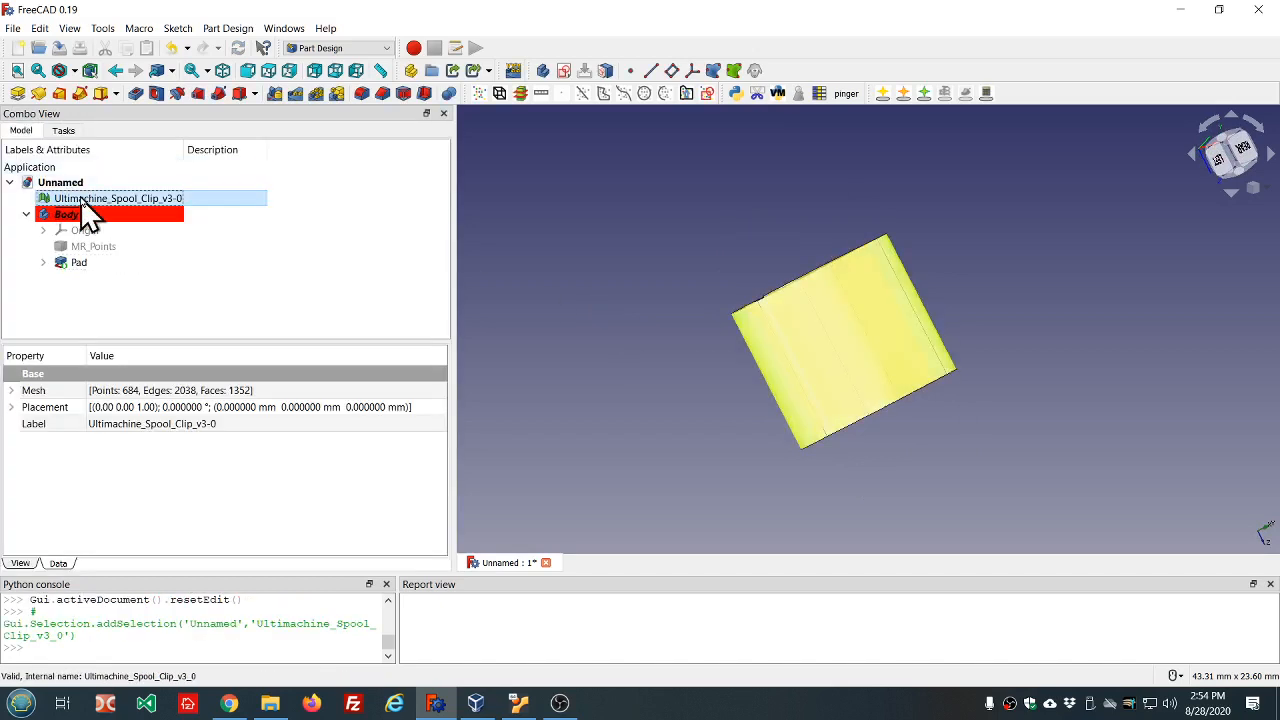
middle_drag(608, 189, 738, 305)
key(space)
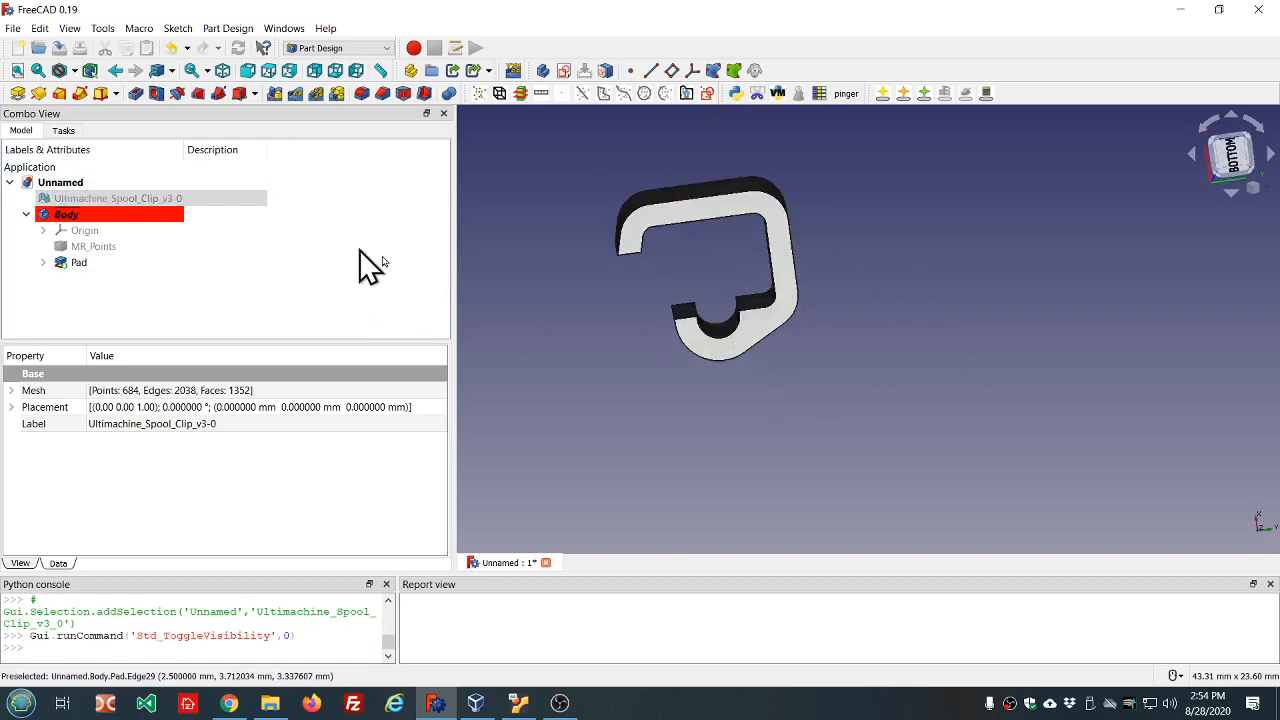
middle_drag(697, 421, 694, 410)
scroll(641, 284, up, 3)
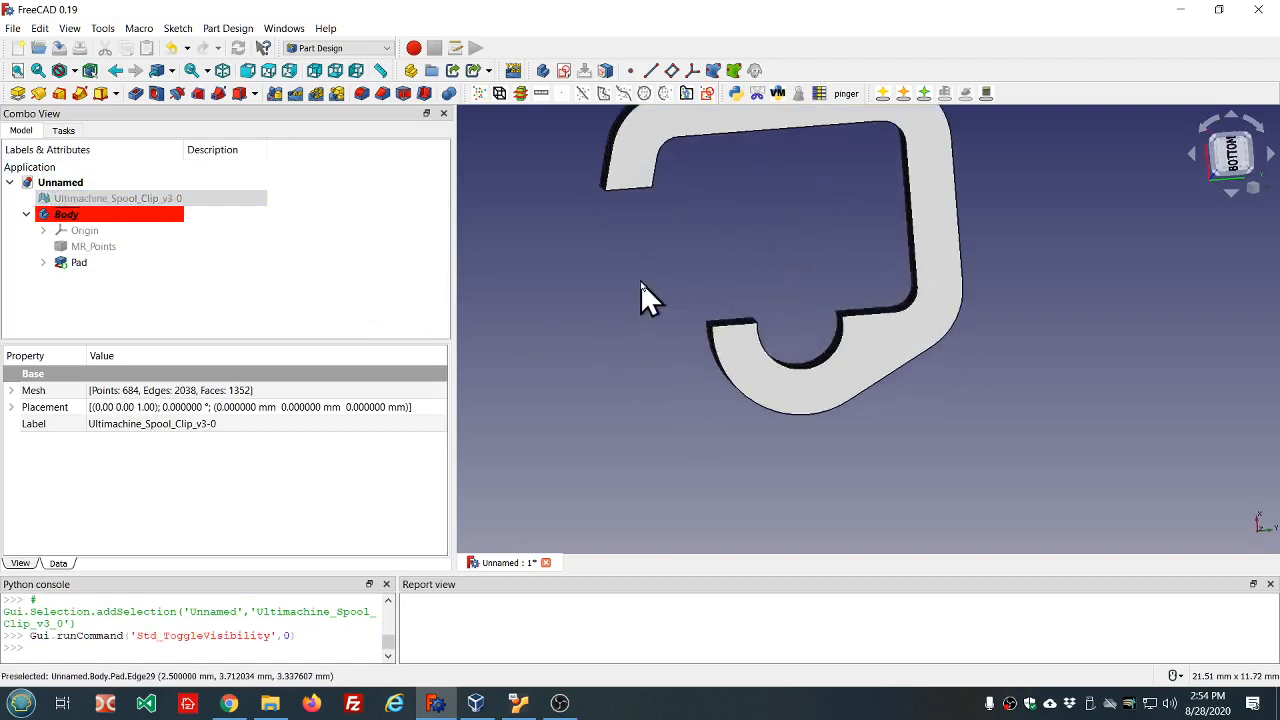
key(space)
key(space)
key(space)
key(space)
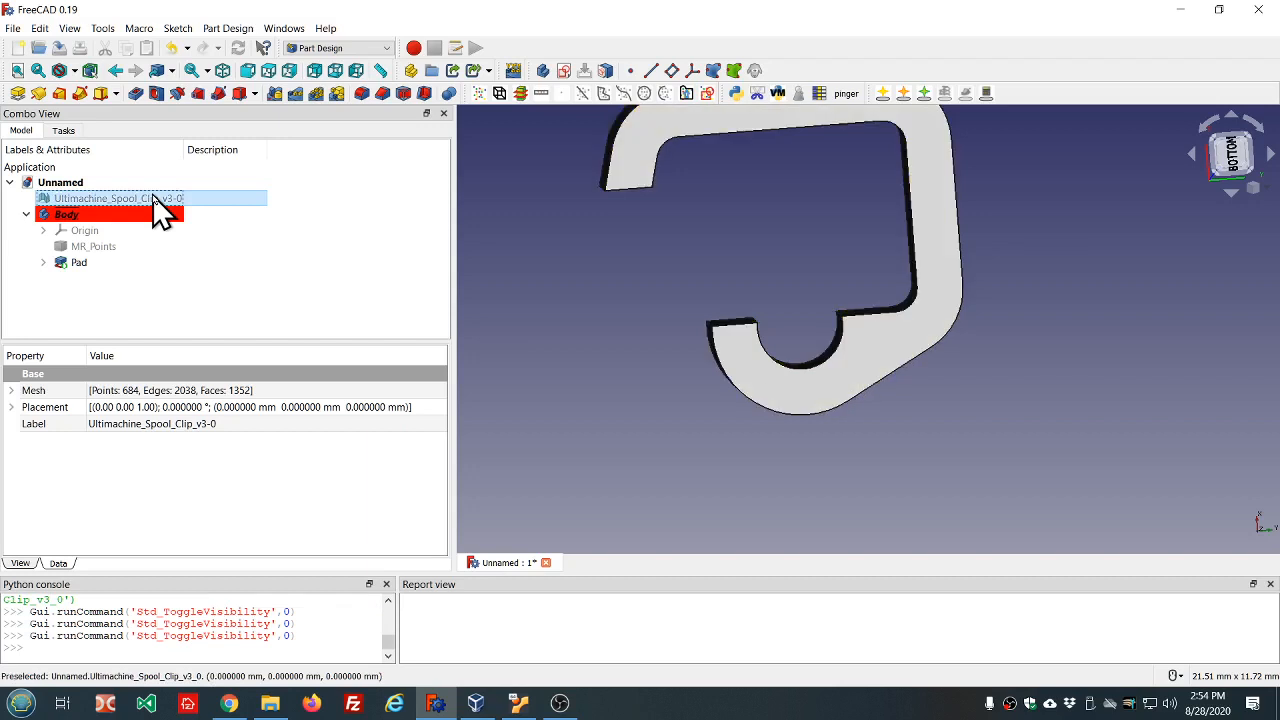
Show the mesh and toggle the pad's visibility to examine how they differ around the hook's inner arc.
click(101, 262)
key(space)
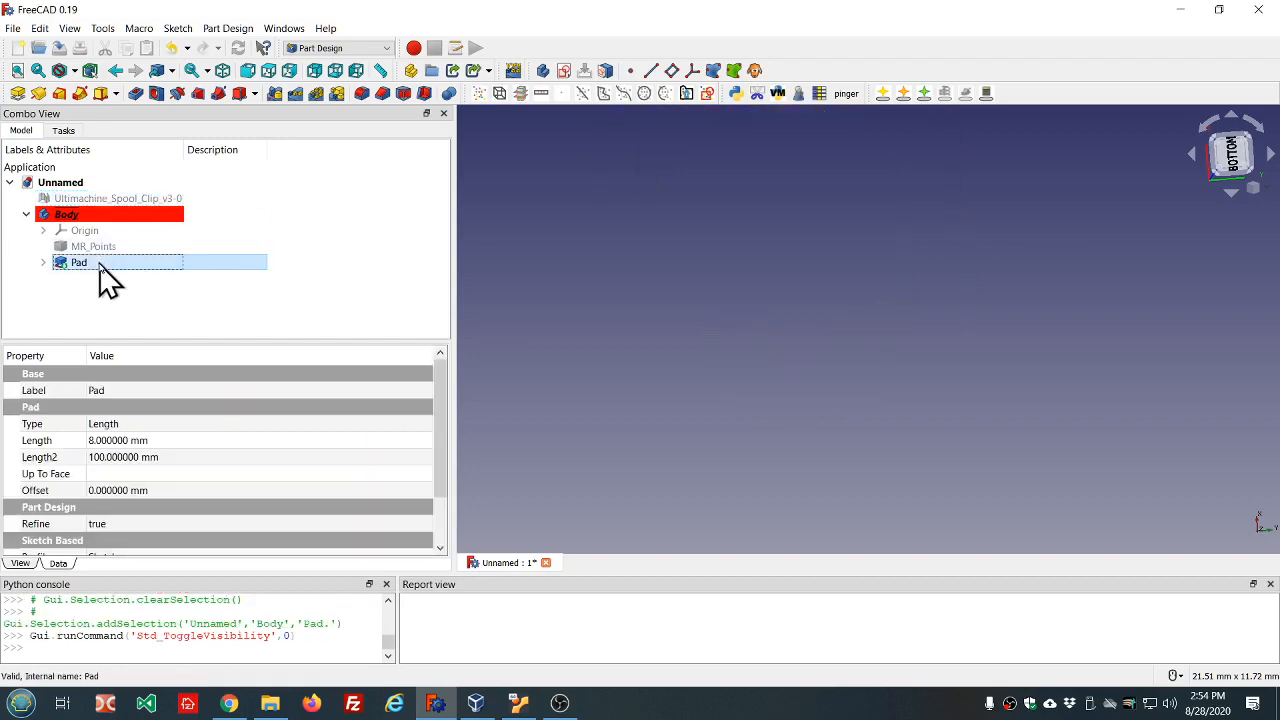
click(110, 198)
key(space)
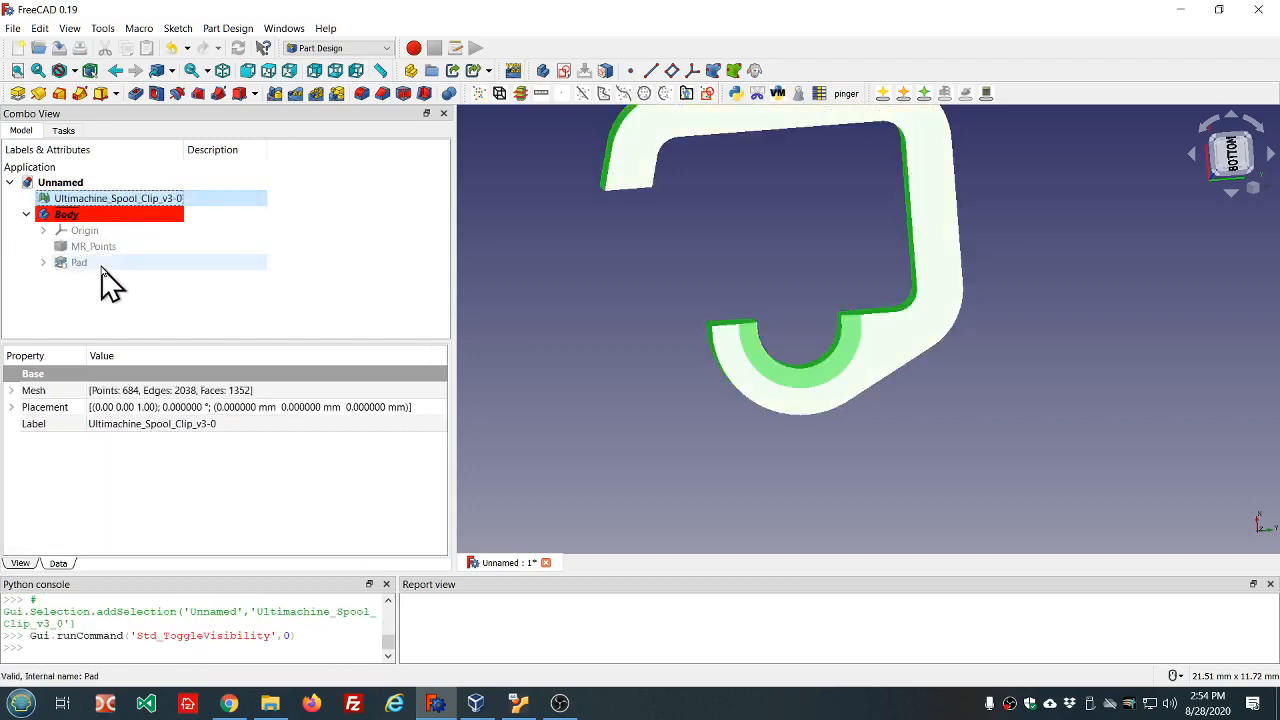
click(102, 264)
key(space)
key(space)
key(space)
key(space)
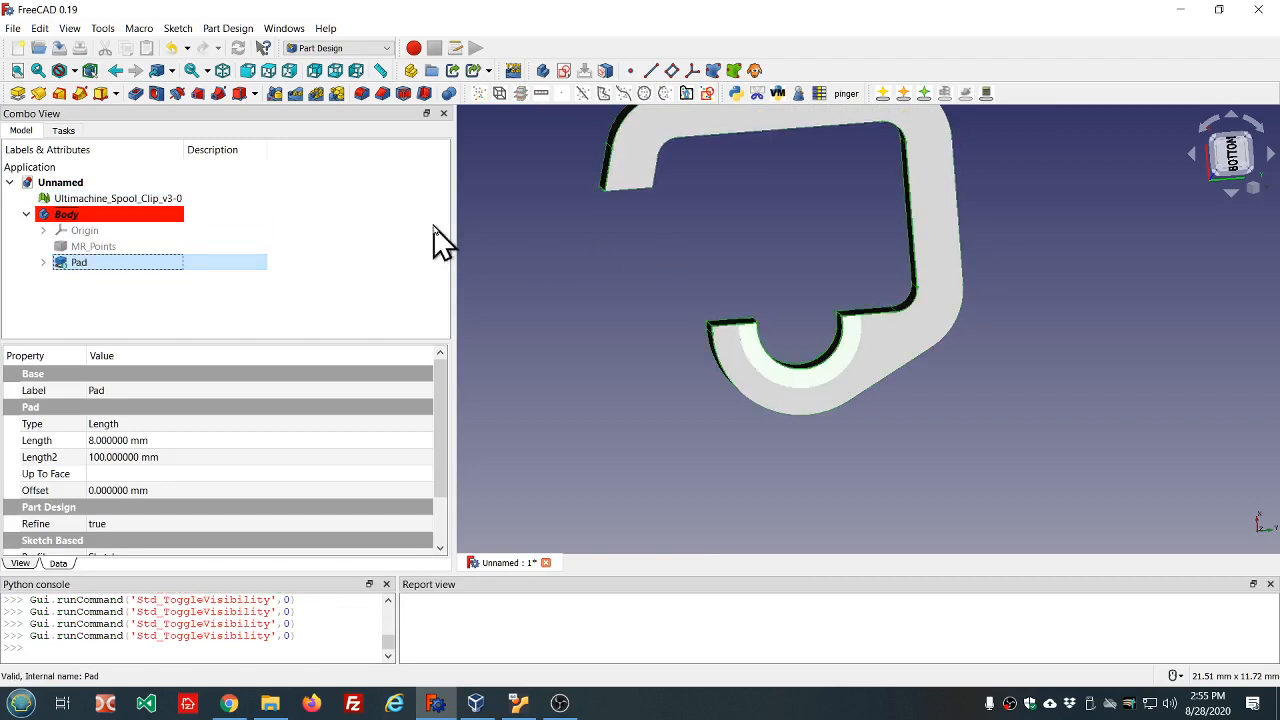
scroll(752, 292, up, 2)
mouse_move(751, 291)
middle_down()
mouse_move(814, 323)
mouse_move(771, 234)
mouse_move(776, 260)
mouse_move(757, 286)
middle_up()
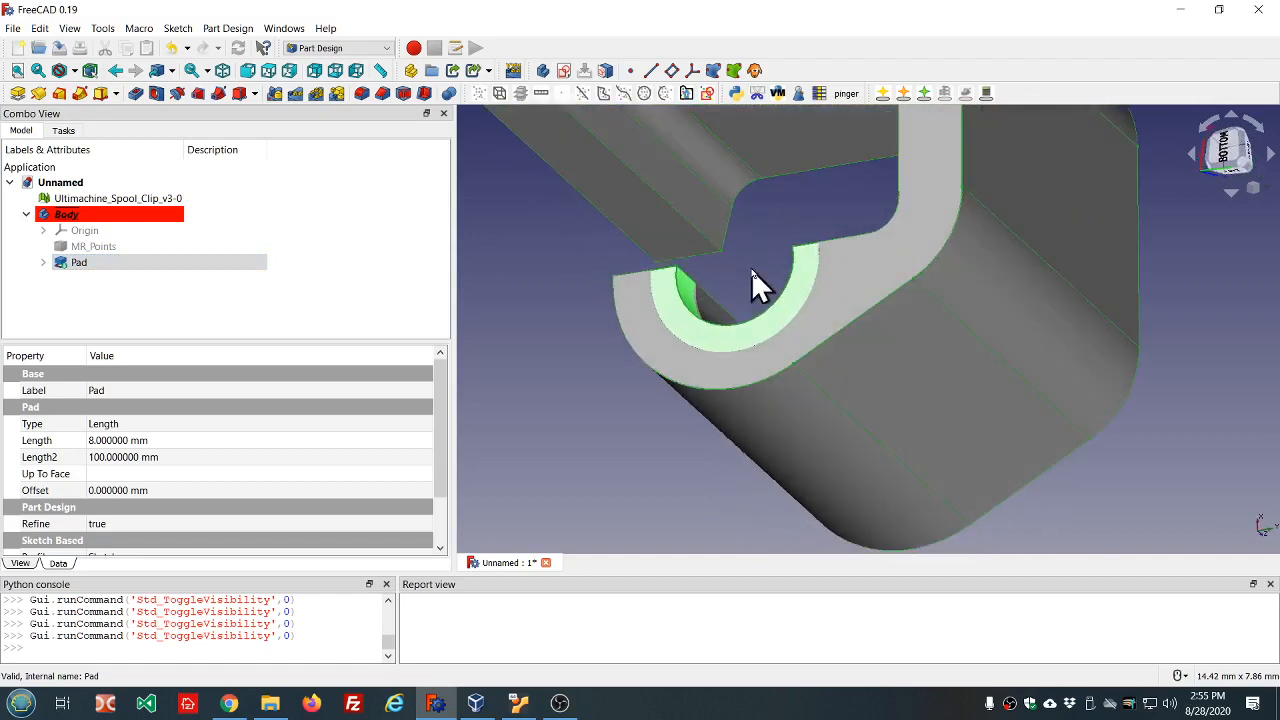
click(1265, 506)
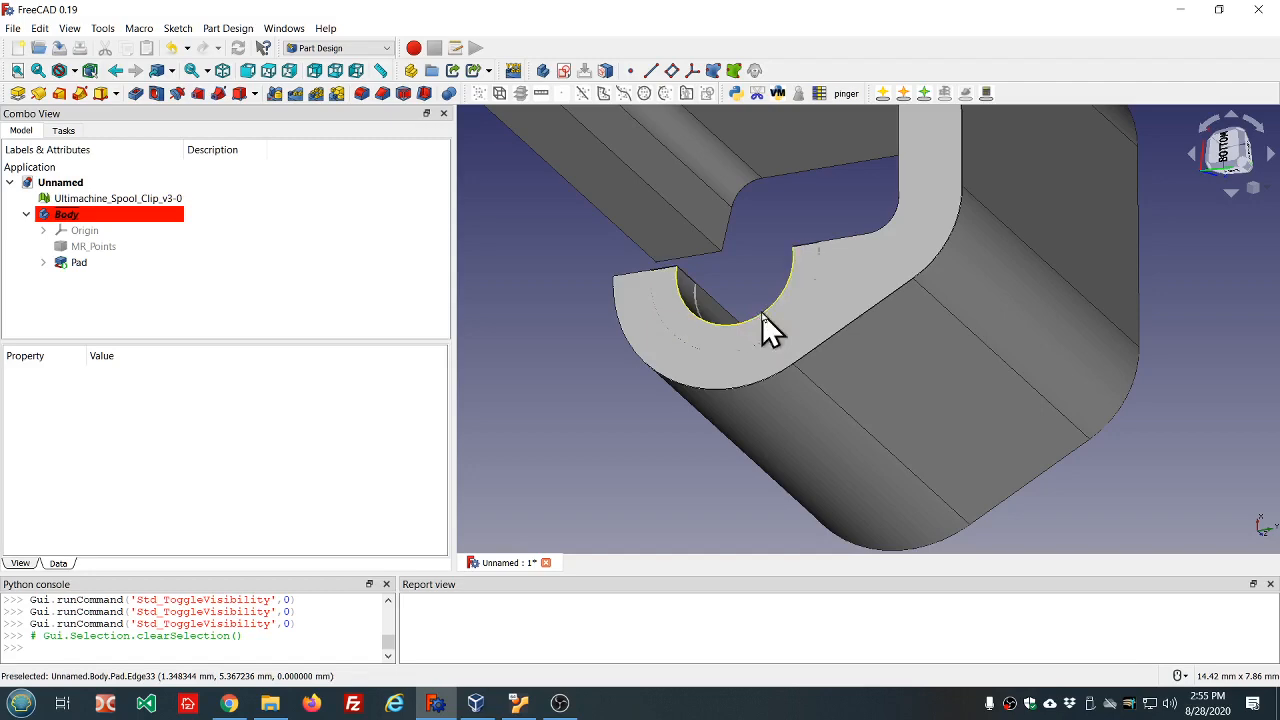
Chamfer the hook's inner arc edges on both end faces, using the Distance and angle type.
click(762, 313)
middle_drag(1206, 523, 975, 369)
click(789, 358)
scroll(975, 369, up, 2)
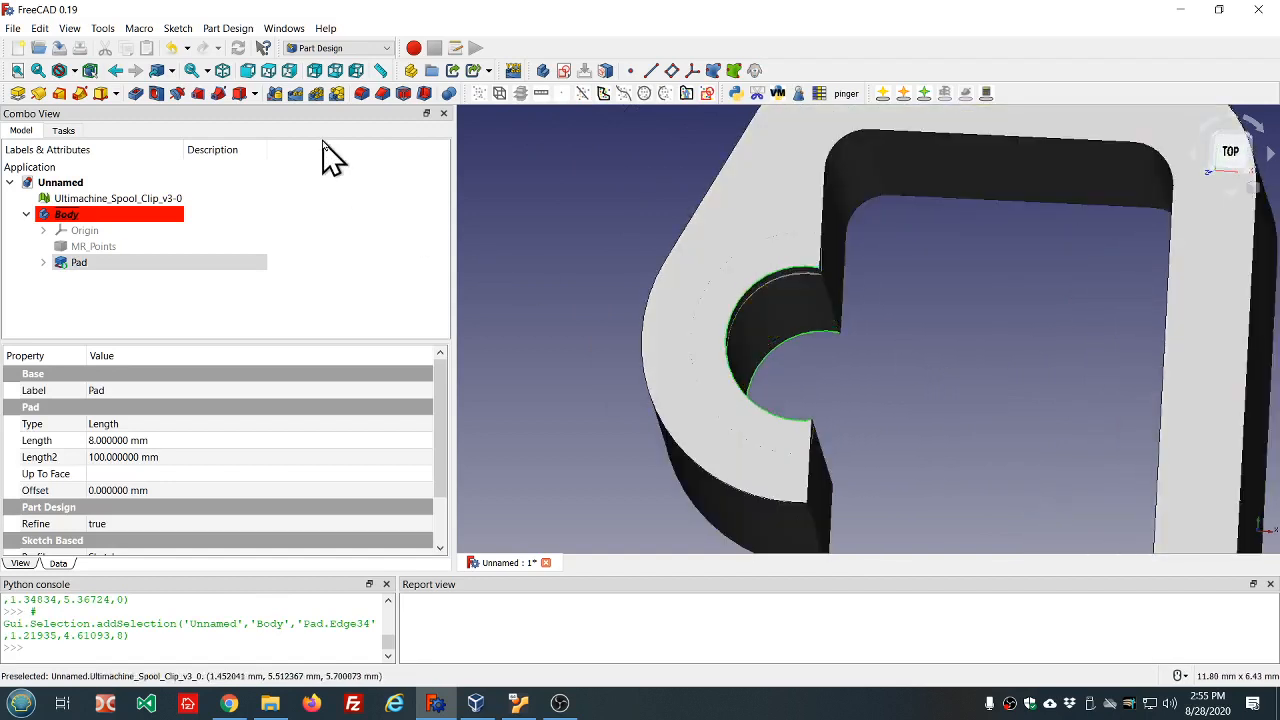
click(383, 96)
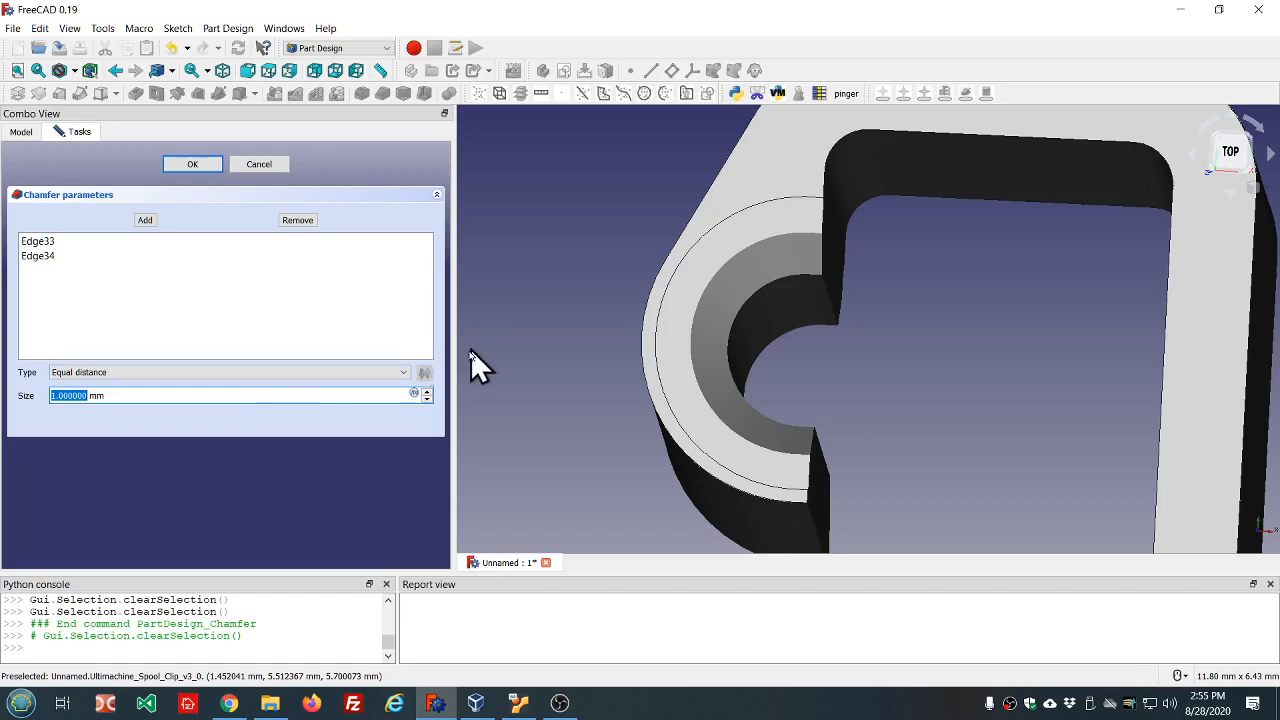
click(405, 373)
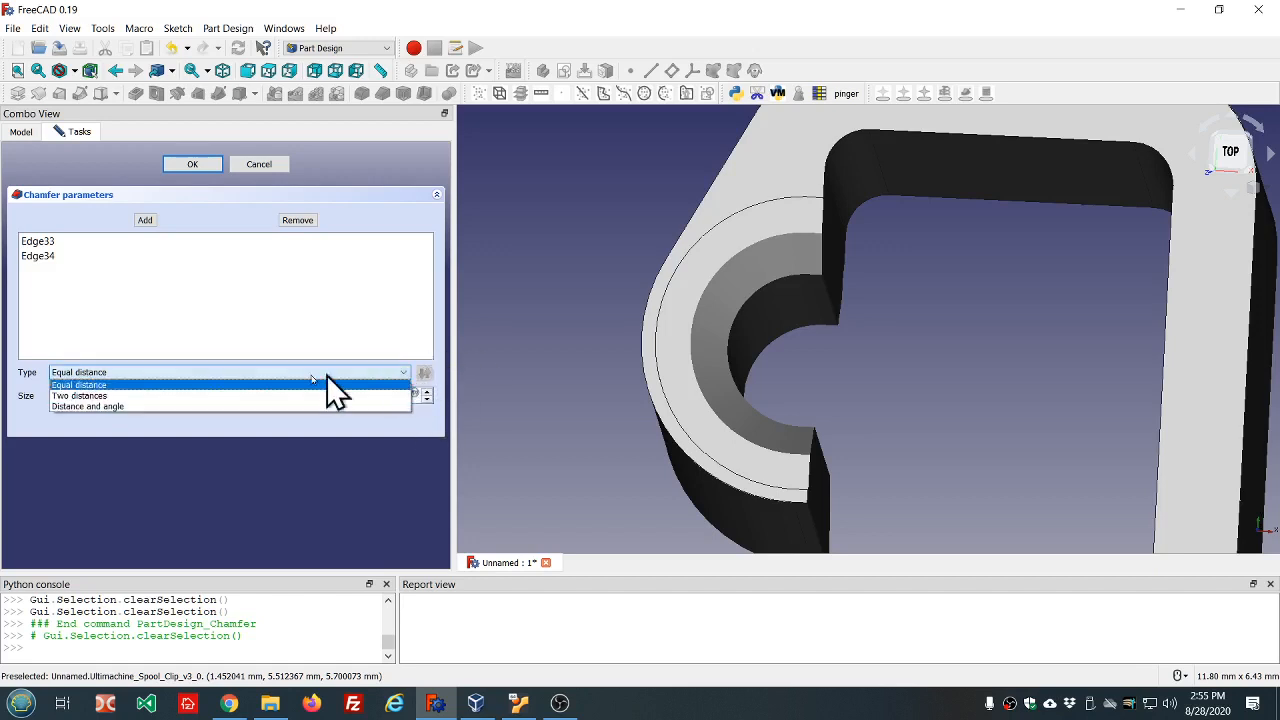
click(92, 405)
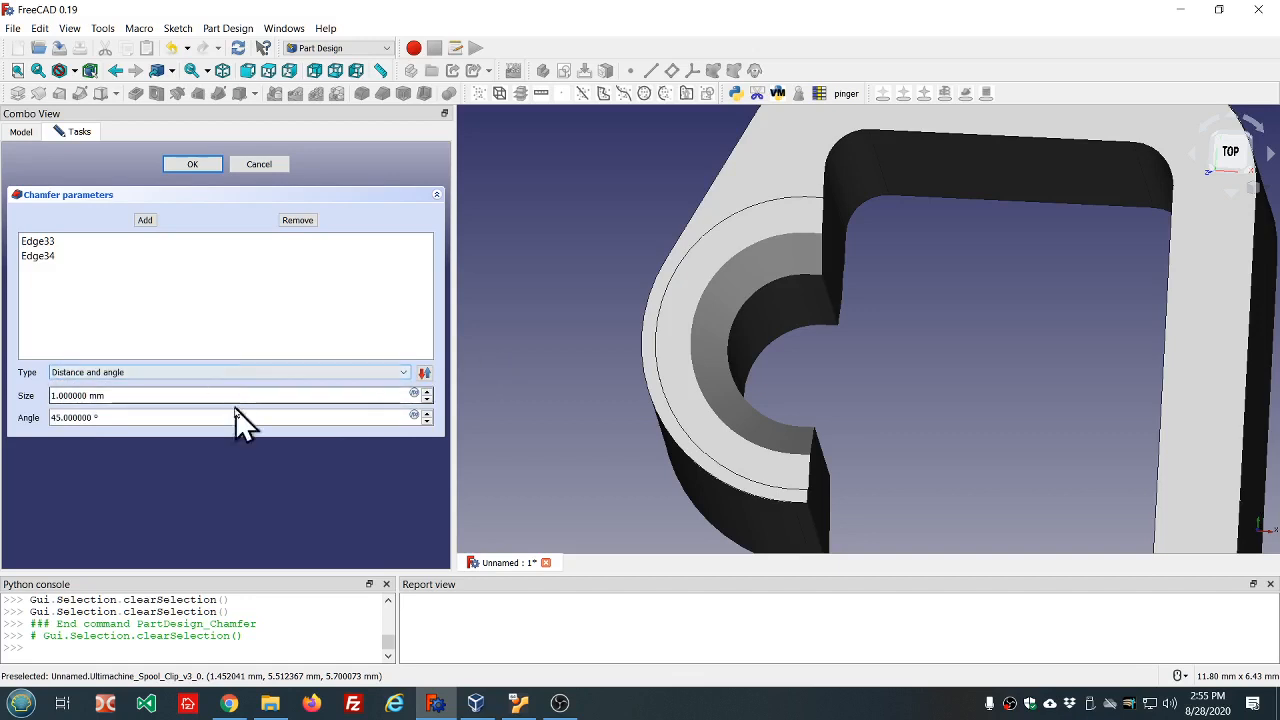
Try a chamfer angle of 26° on the hook's inner arc edges.
scroll(232, 417, down, 5)
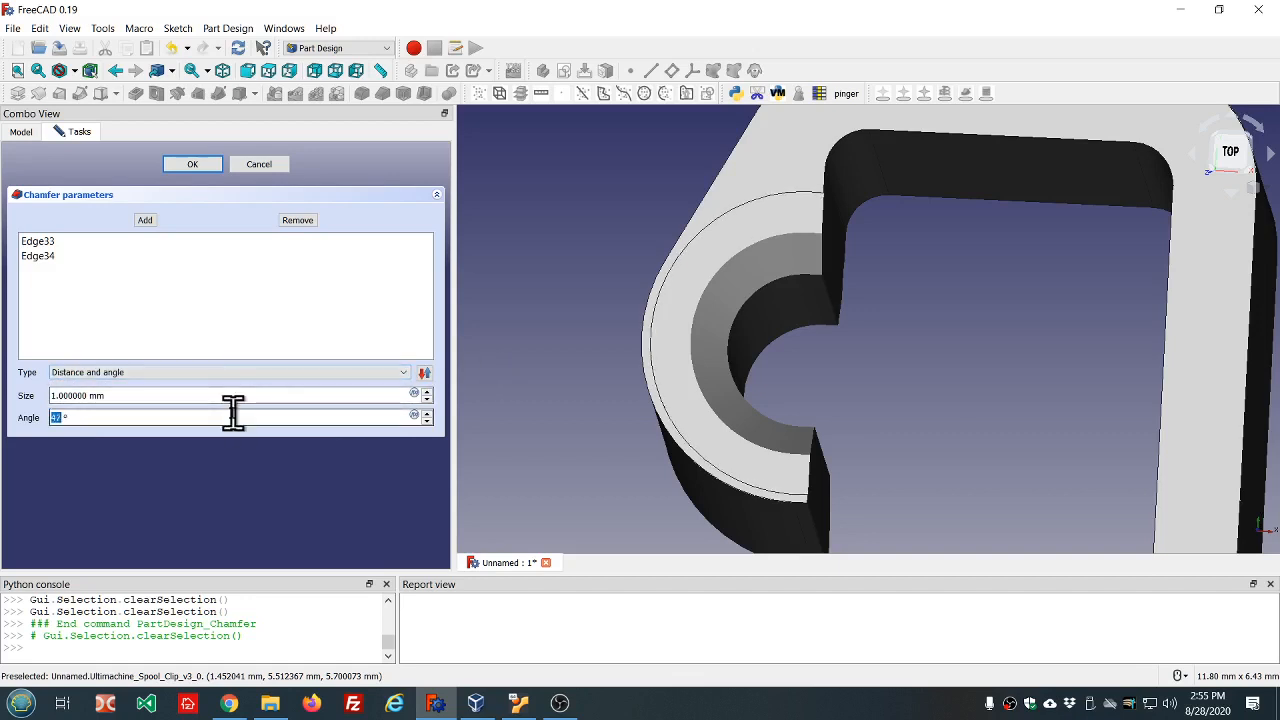
scroll(232, 417, up, 6)
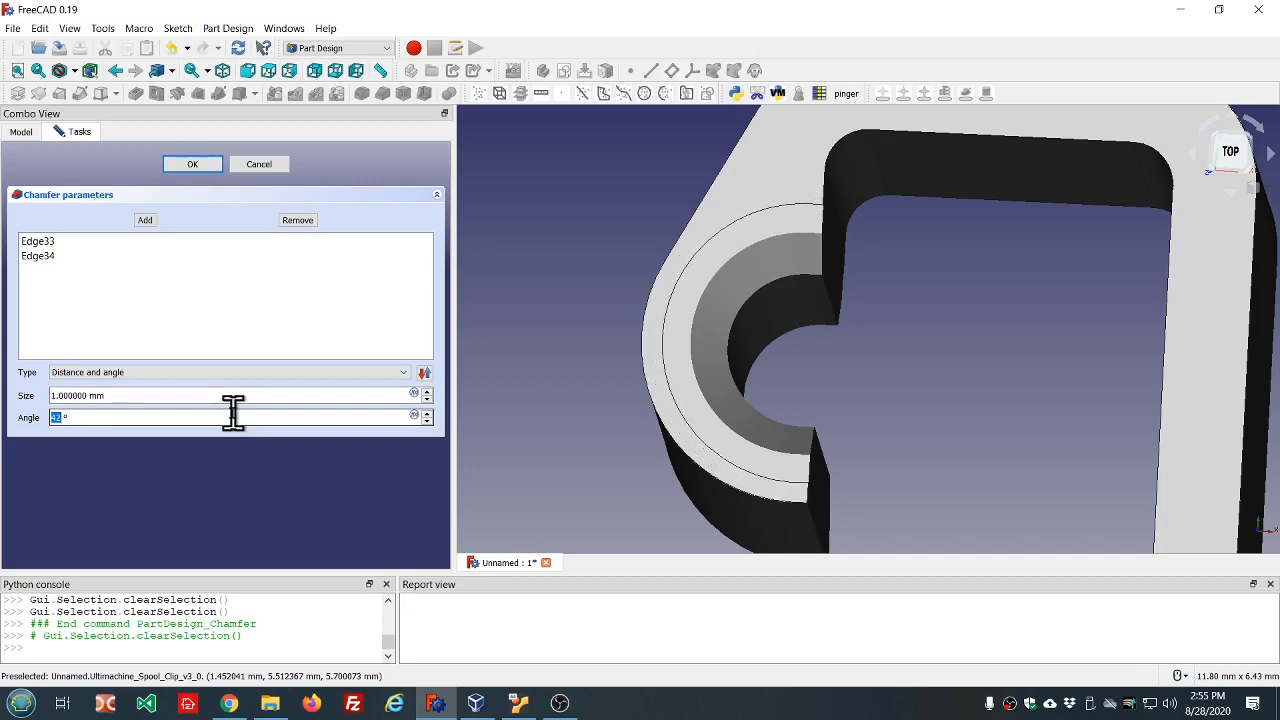
scroll(232, 412, up, 4)
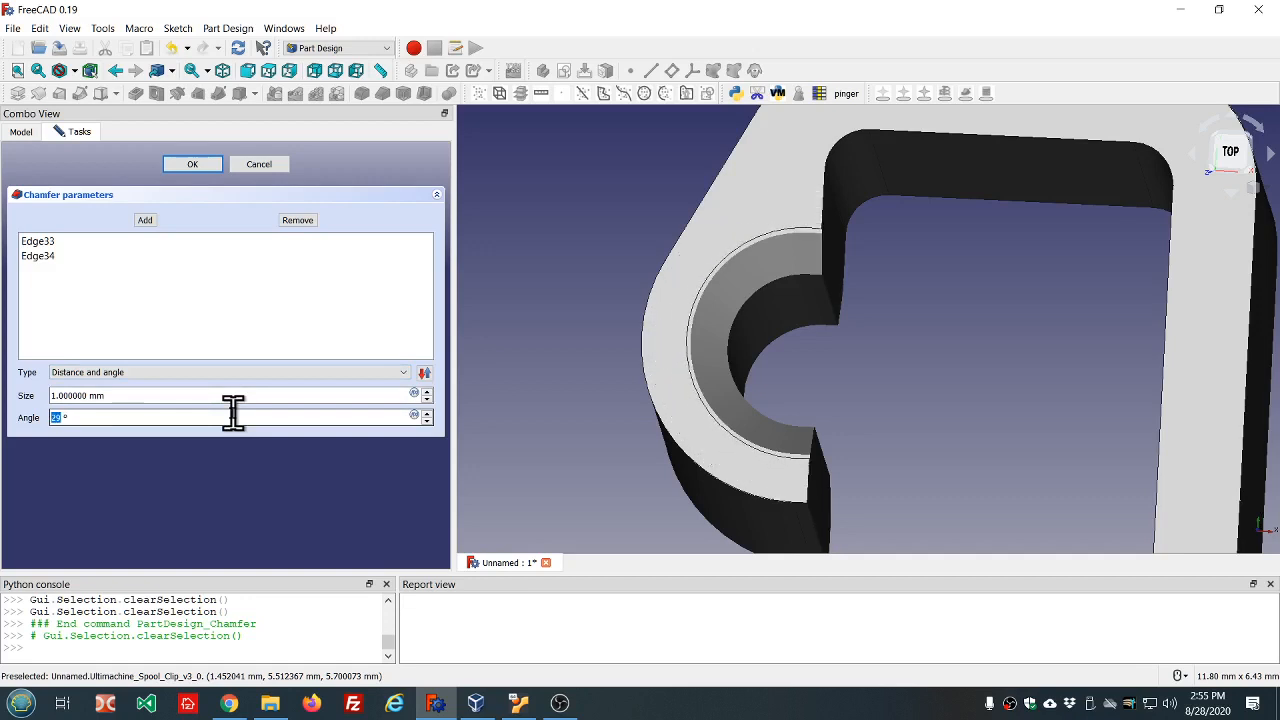
scroll(232, 412, up, 2)
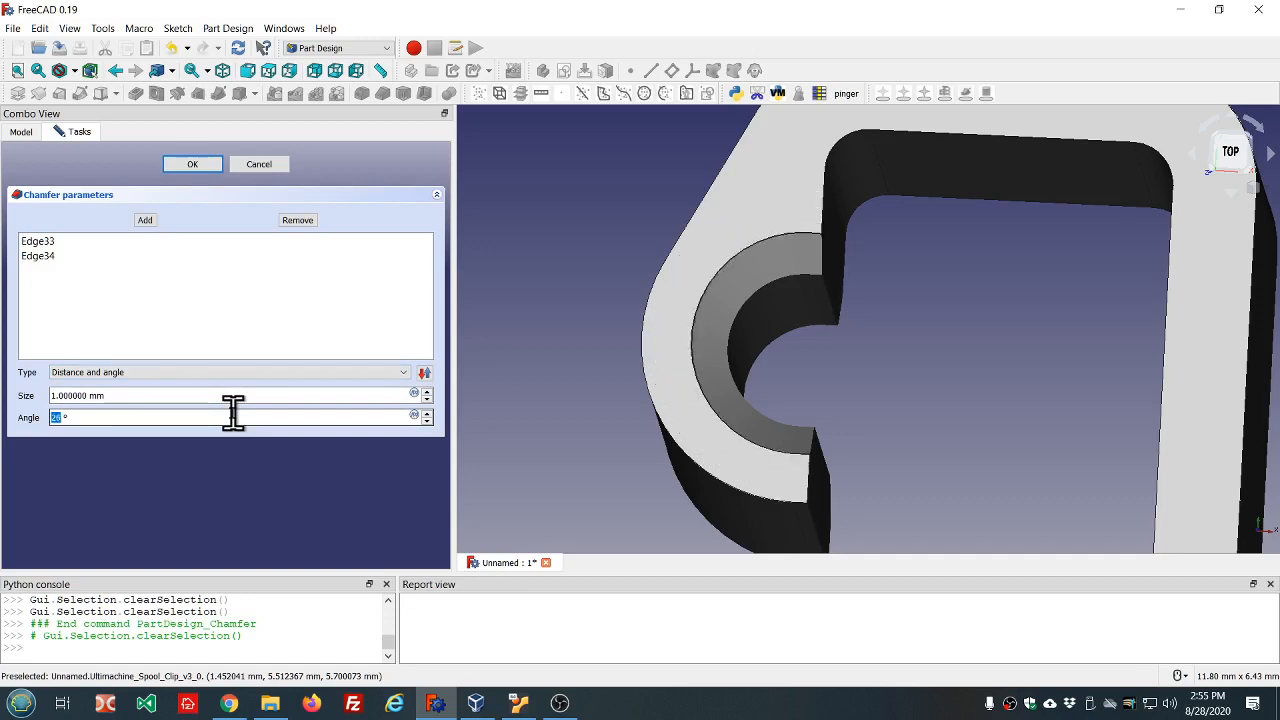
middle_drag(977, 360, 838, 321)
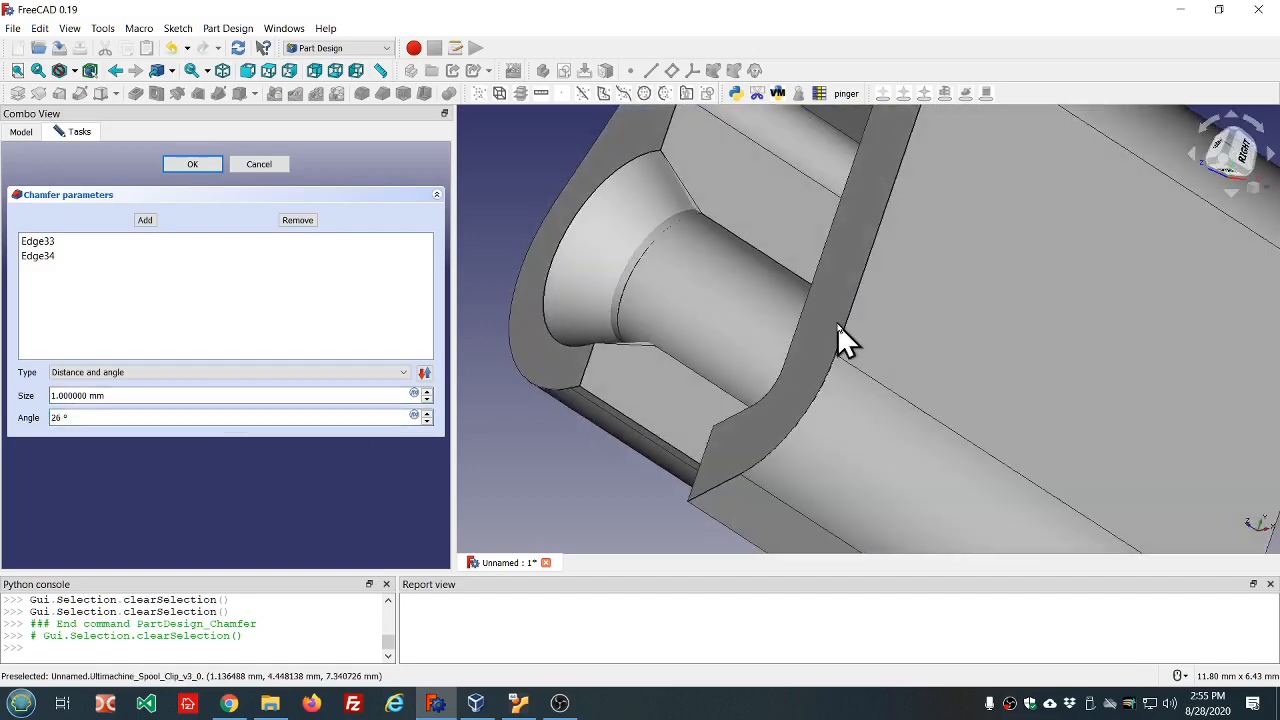
Set the chamfer size to .5 mm and flip its direction.
click(190, 415)
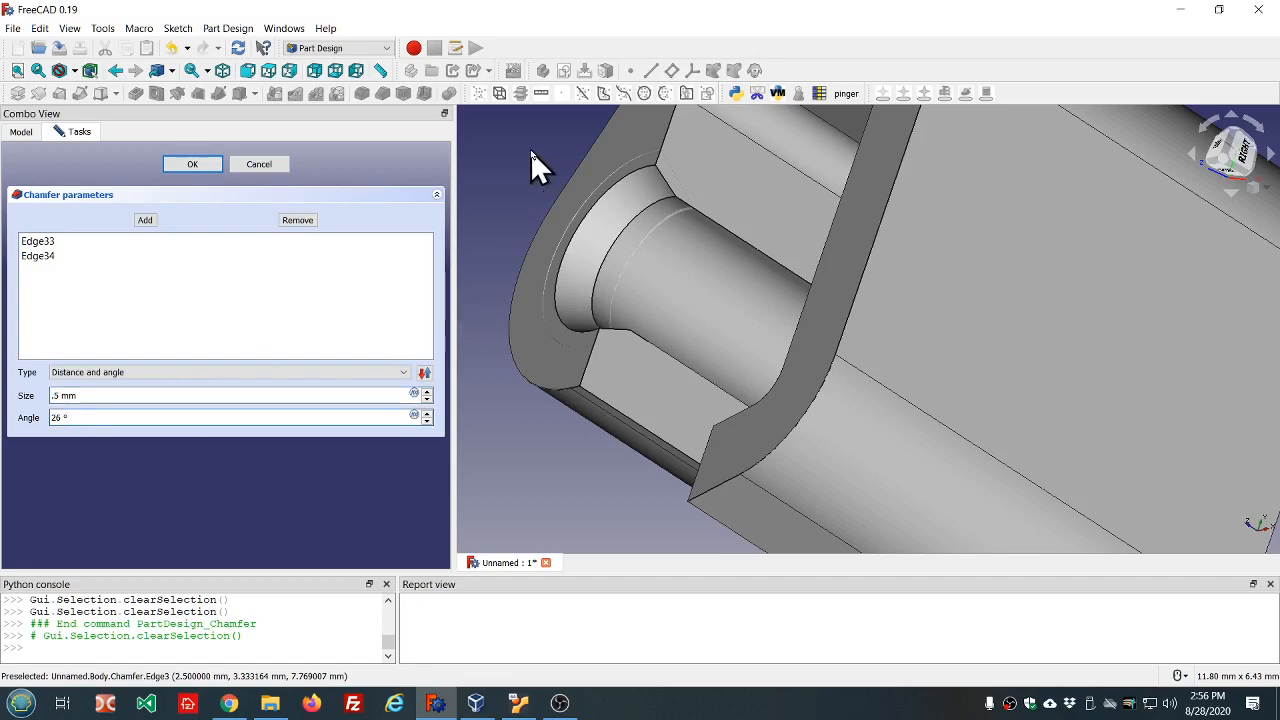
middle_drag(537, 157, 601, 191)
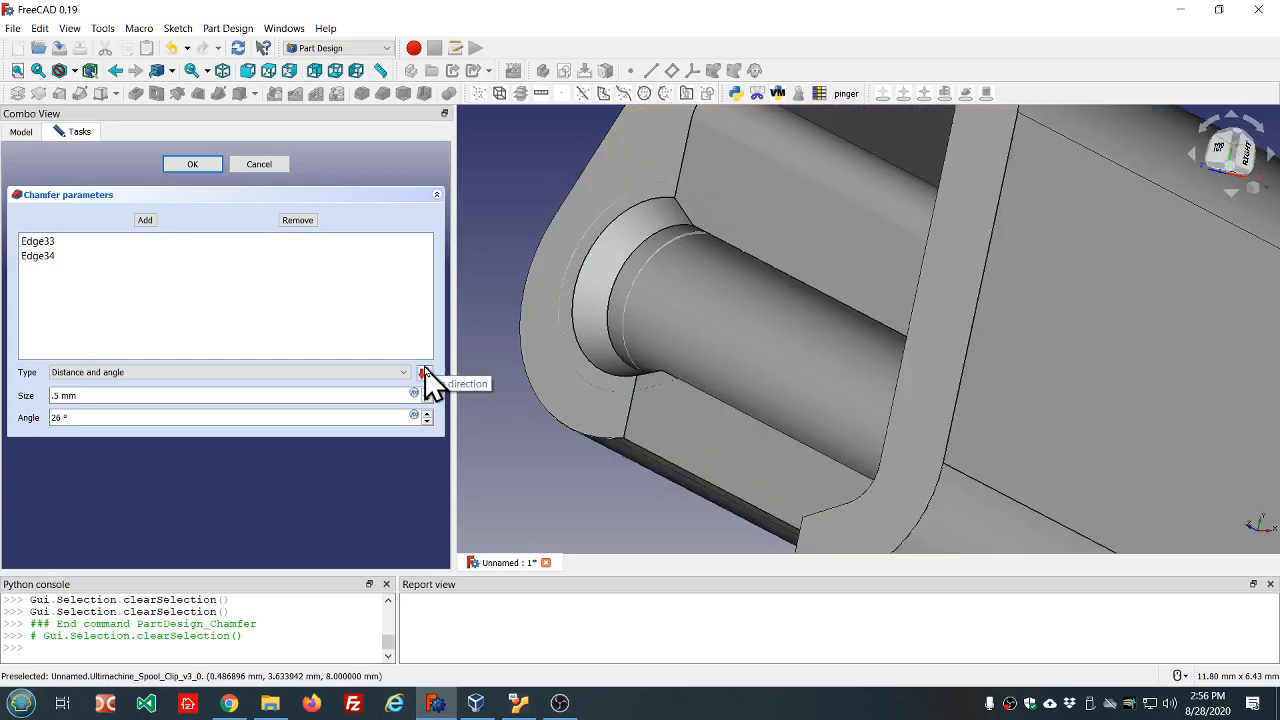
click(424, 372)
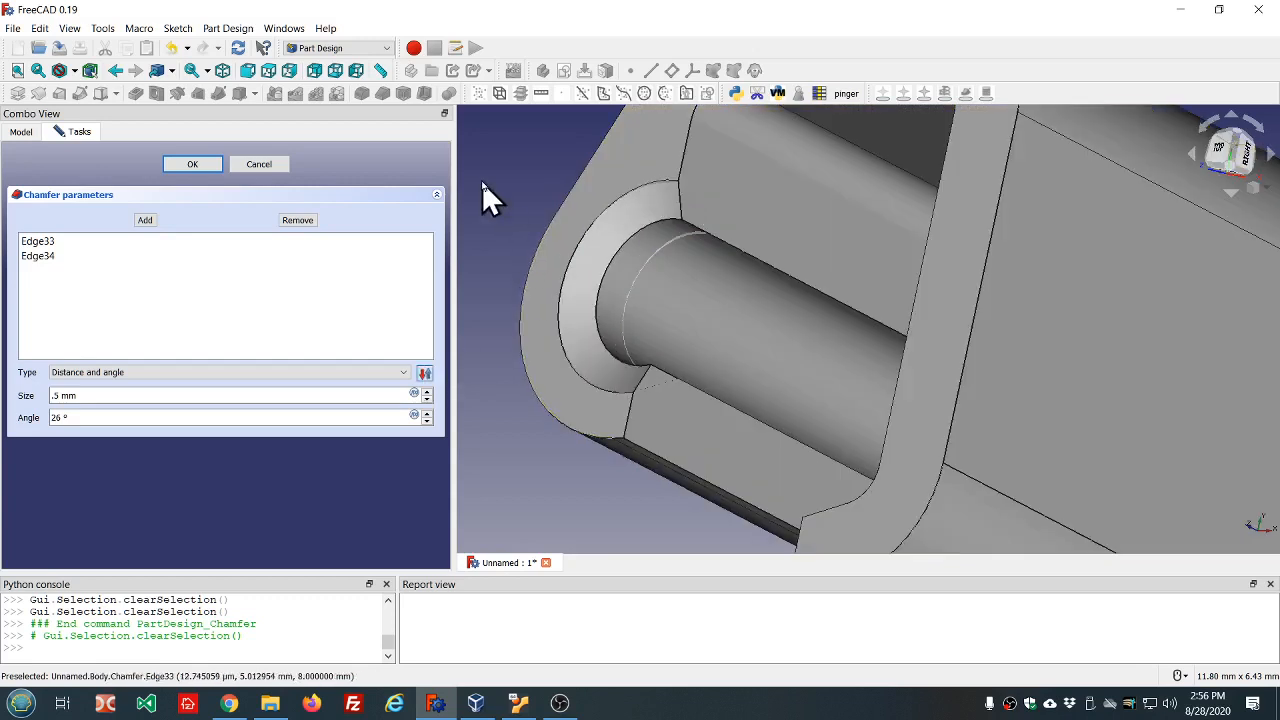
Set the chamfer angle to 60° to match the mesh's beveled hook opening.
click(158, 419)
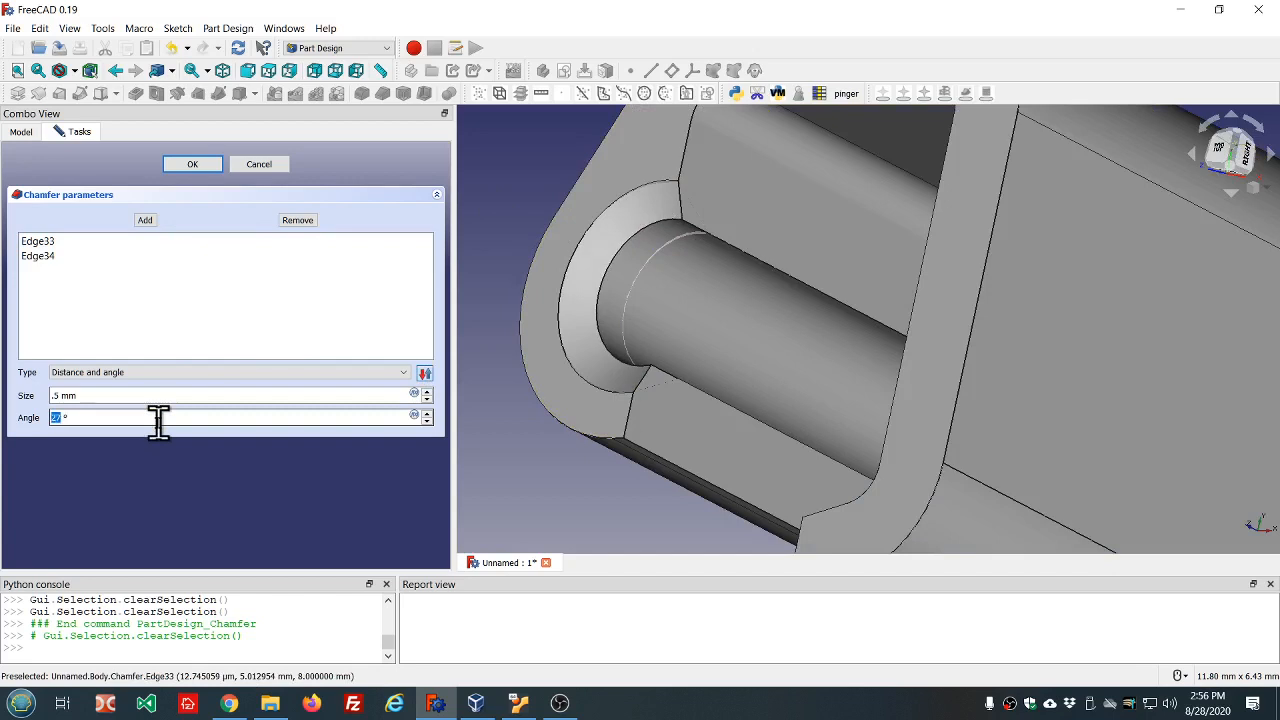
scroll(158, 419, up, 6)
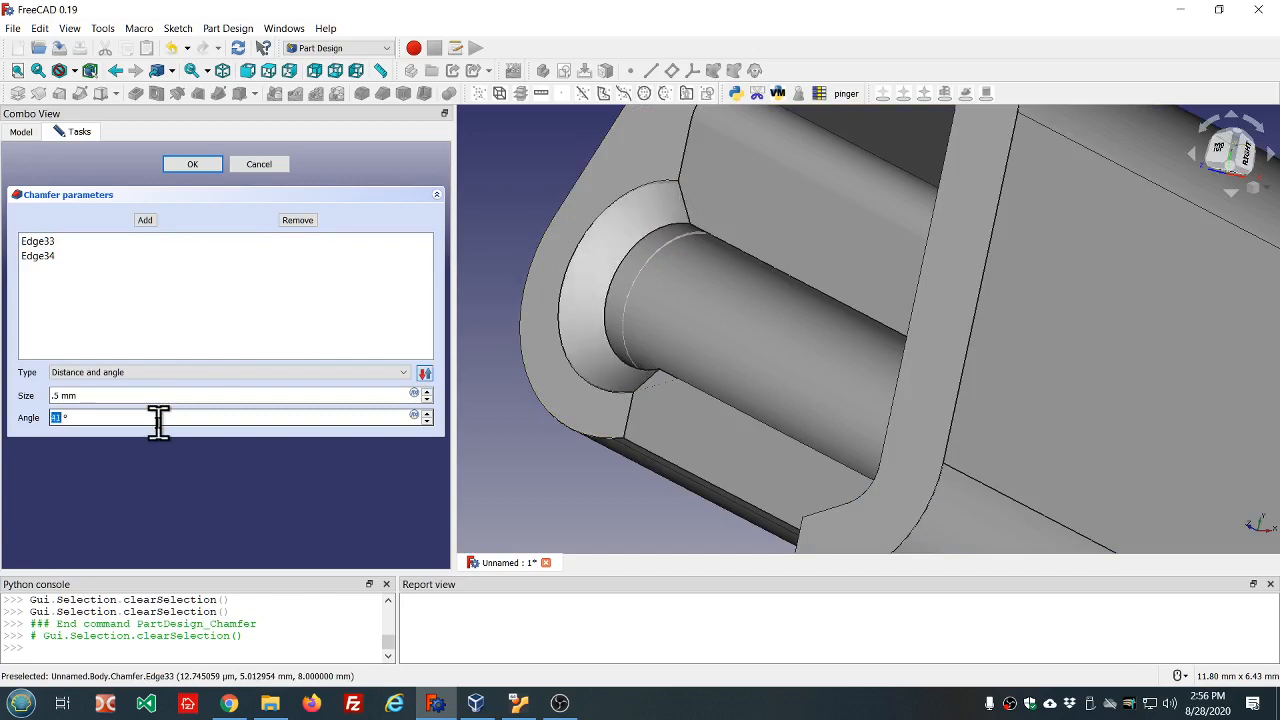
scroll(158, 419, up, 2)
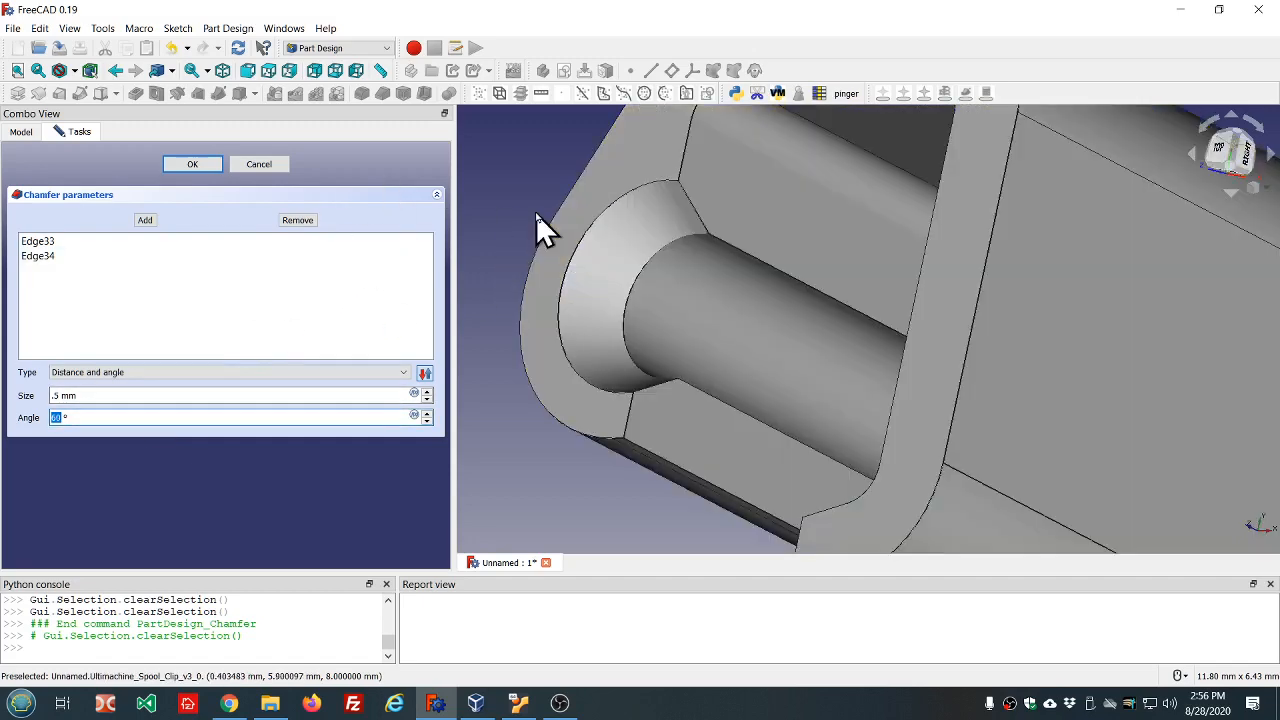
middle_drag(520, 205, 581, 193)
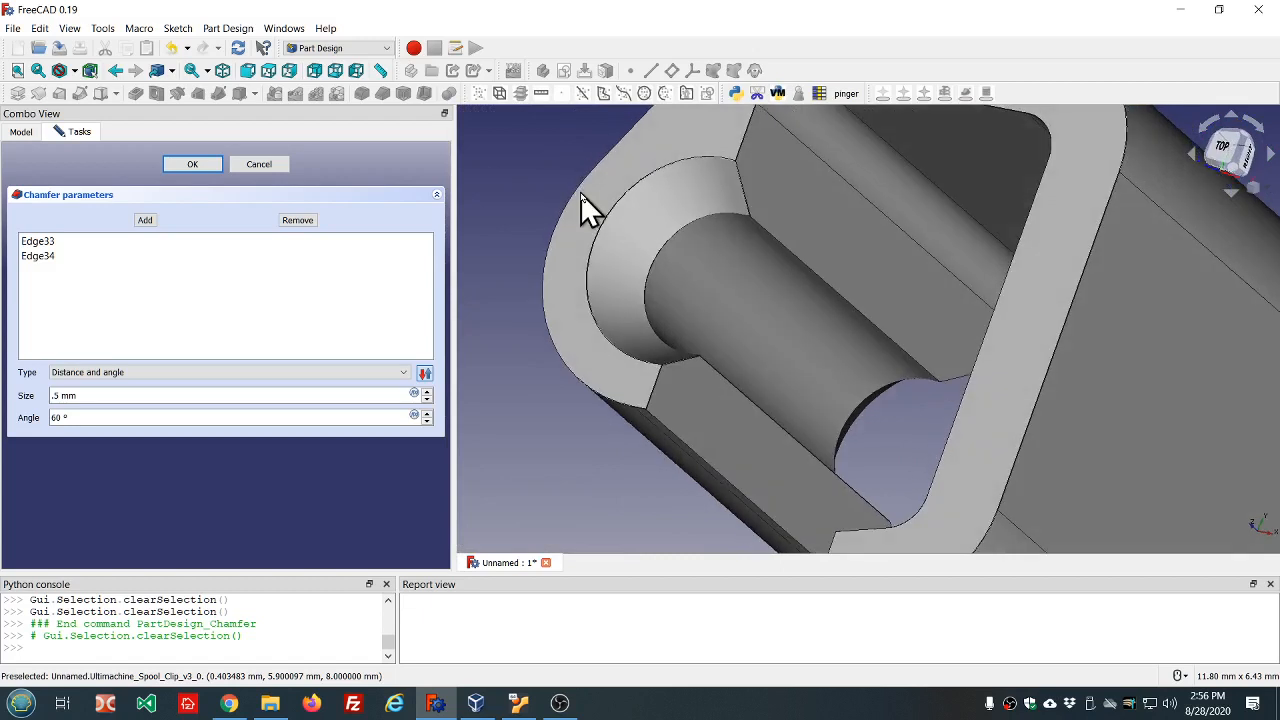
Accept the chamfer and hide the imported Ultimachine_Spool_Clip_v3-0 mesh.
click(186, 164)
middle_drag(448, 219, 649, 290)
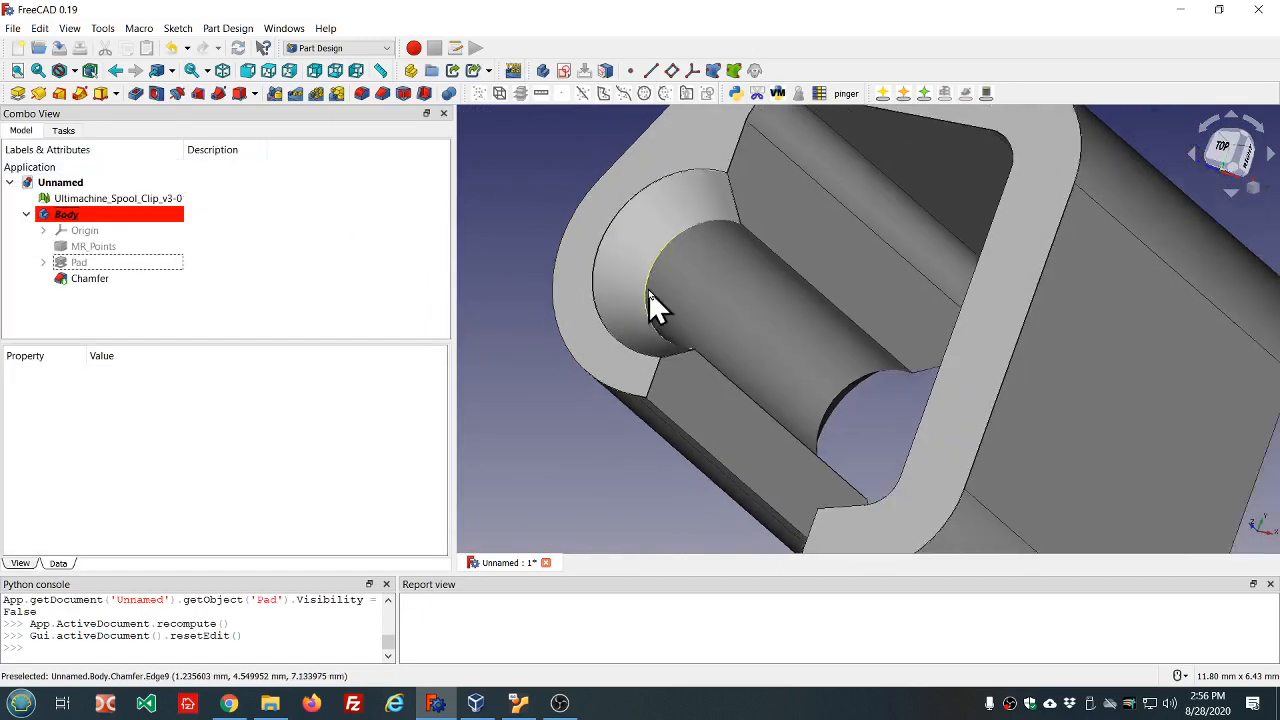
scroll(649, 290, down, 5)
click(158, 200)
key(space)
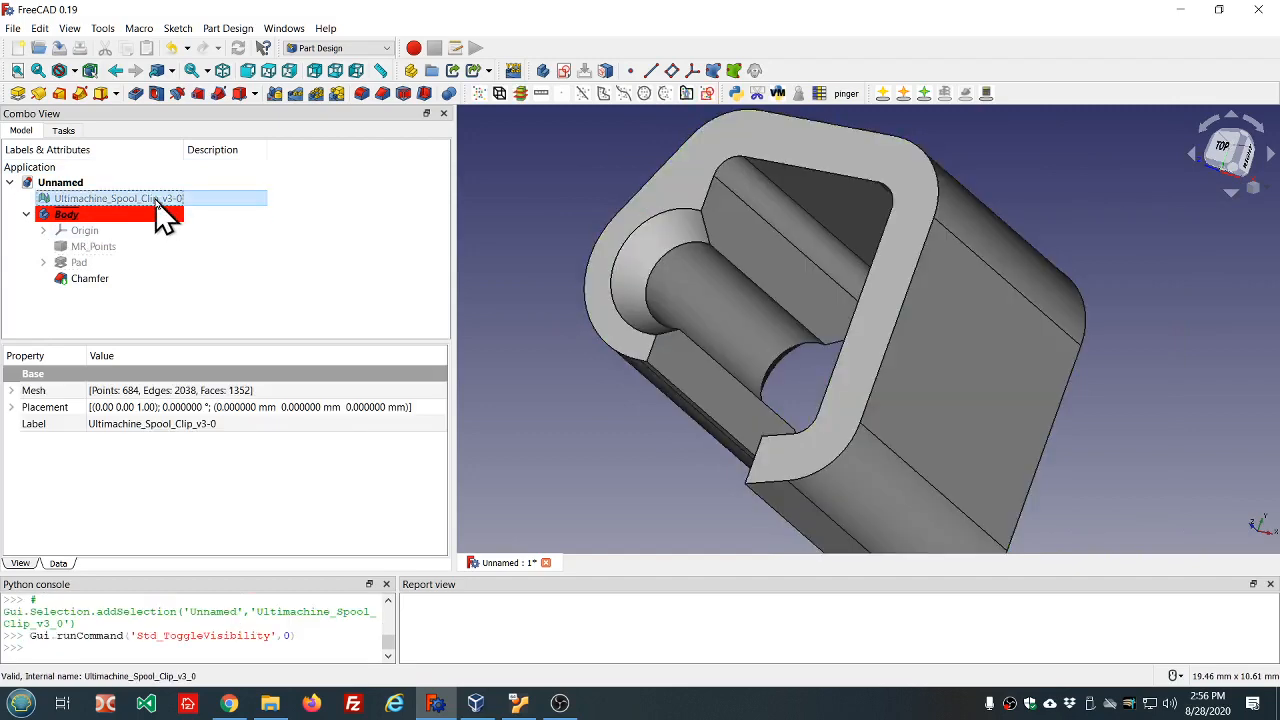
Toggle the imported mesh on and off repeatedly to compare it with the chamfered body.
key(space)
key(space)
key(space)
key(space)
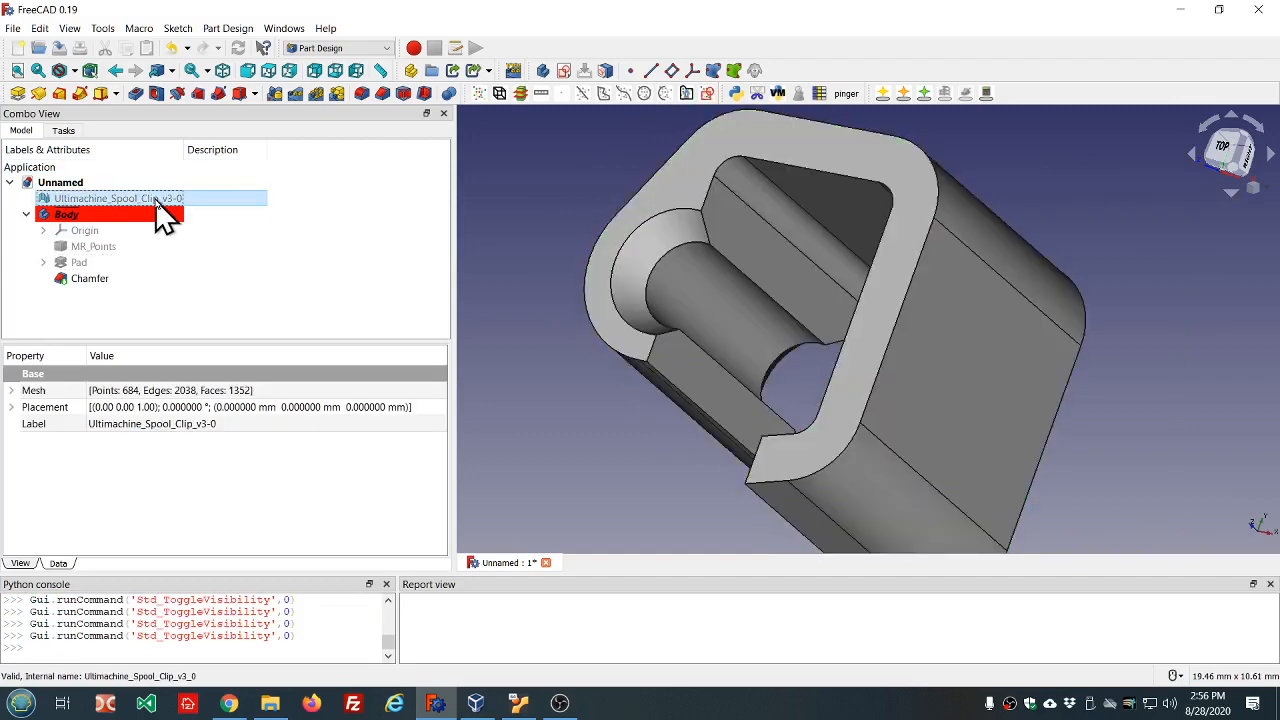
key(space)
key(space)
key(space)
key(space)
Run the Part workbench's geometry check on the Chamfer feature and review its shape content for the solid count.
click(86, 279)
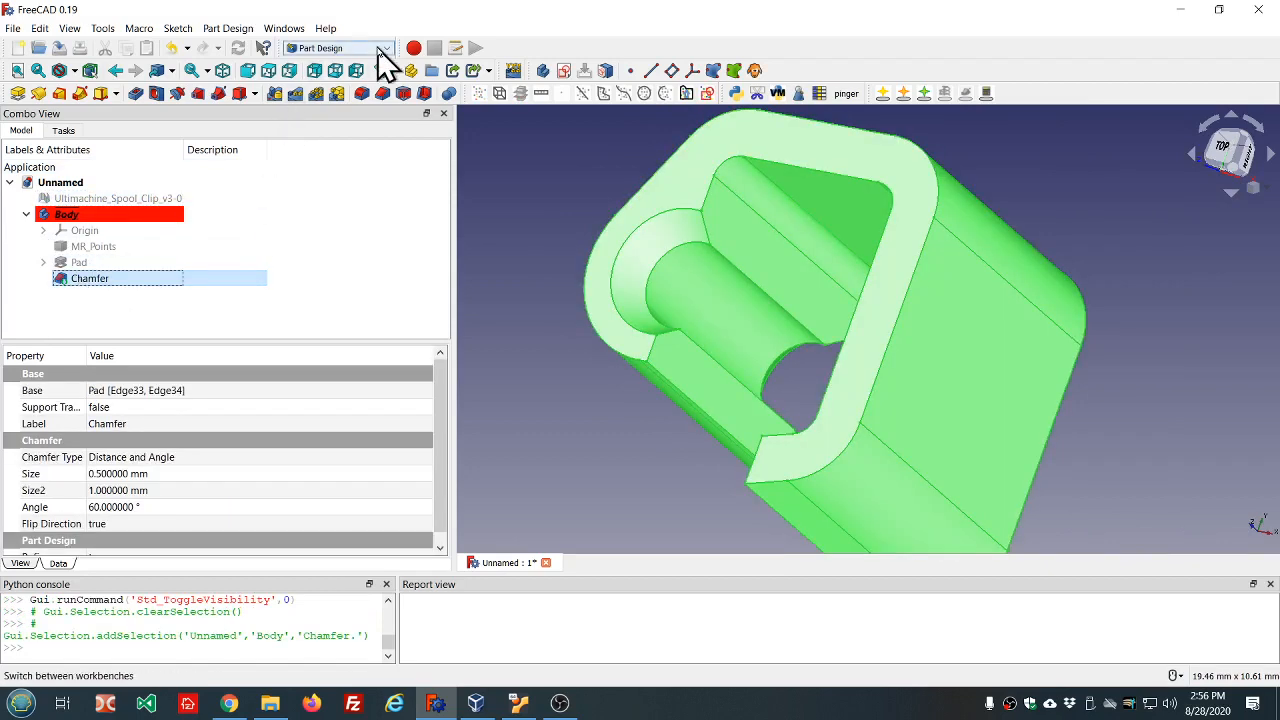
click(380, 49)
click(344, 243)
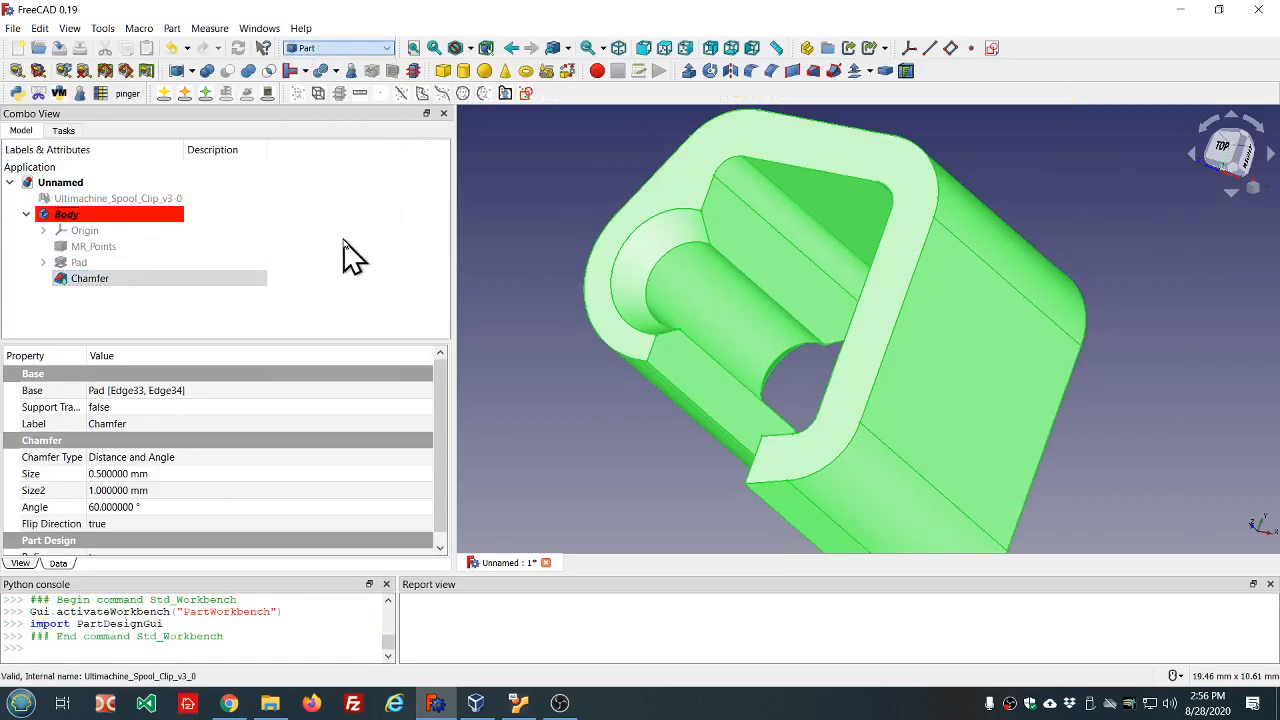
click(351, 72)
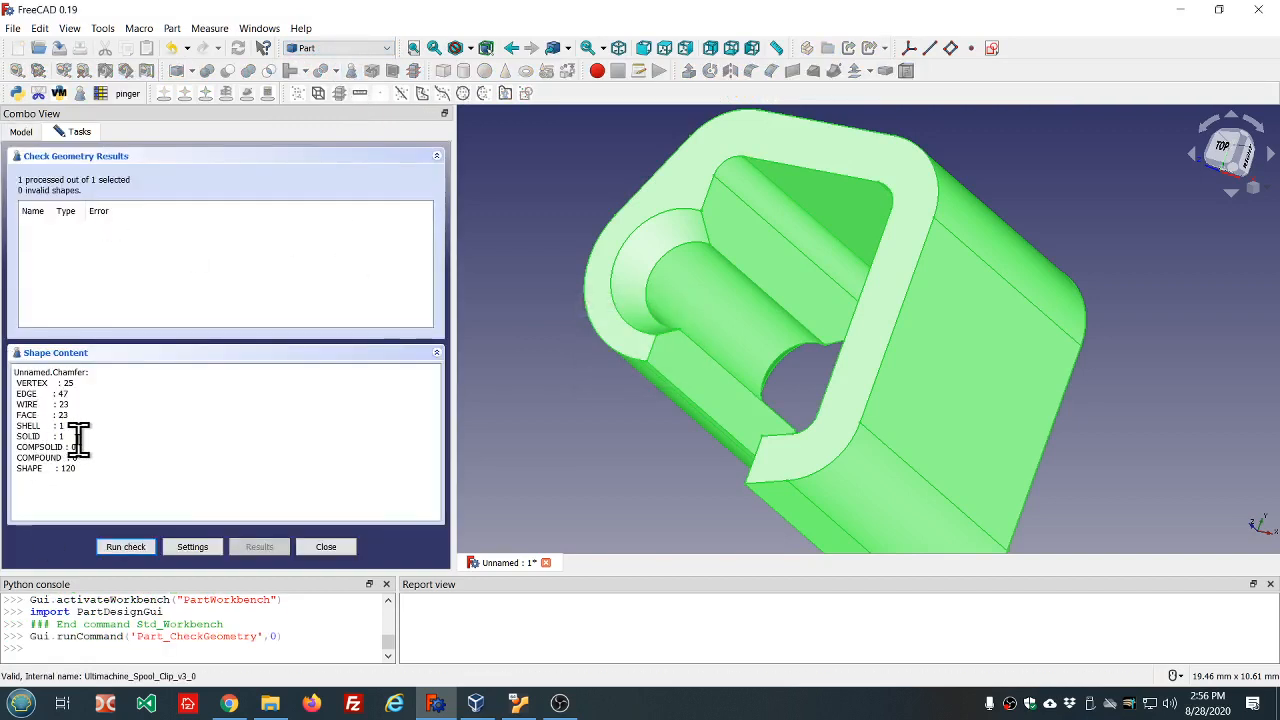
drag(70, 436, 3, 440)
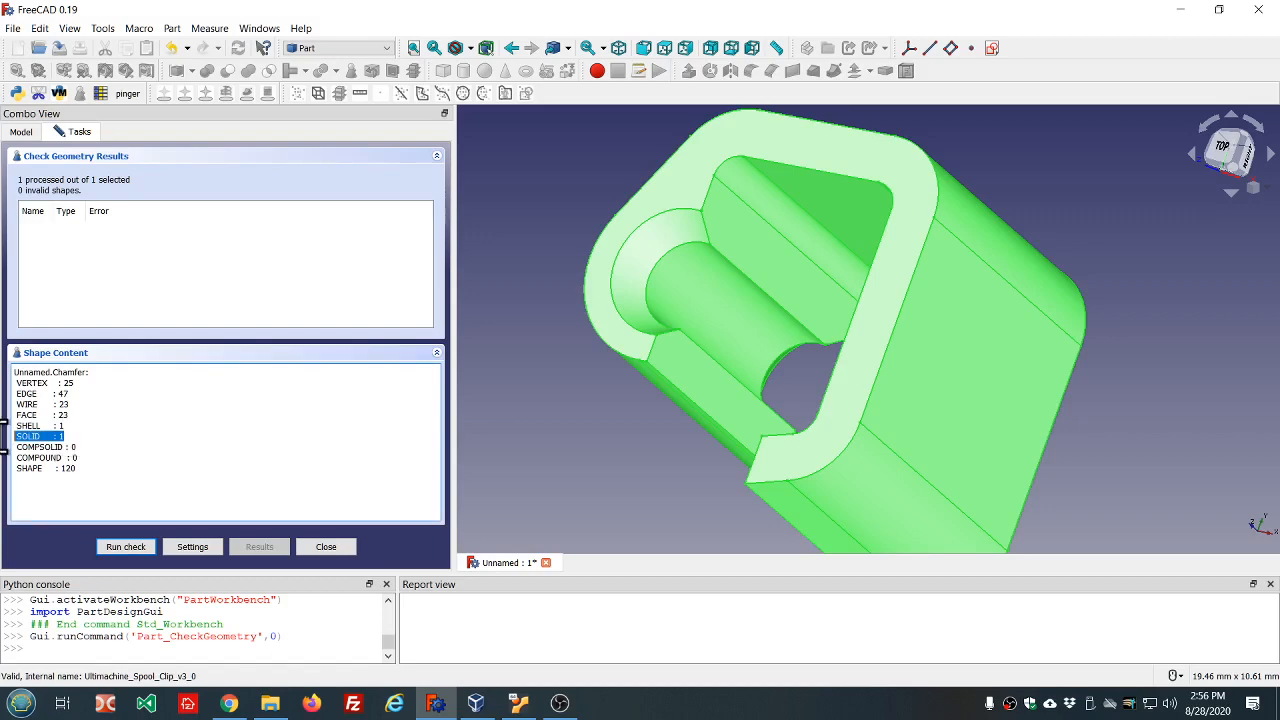
click(325, 546)
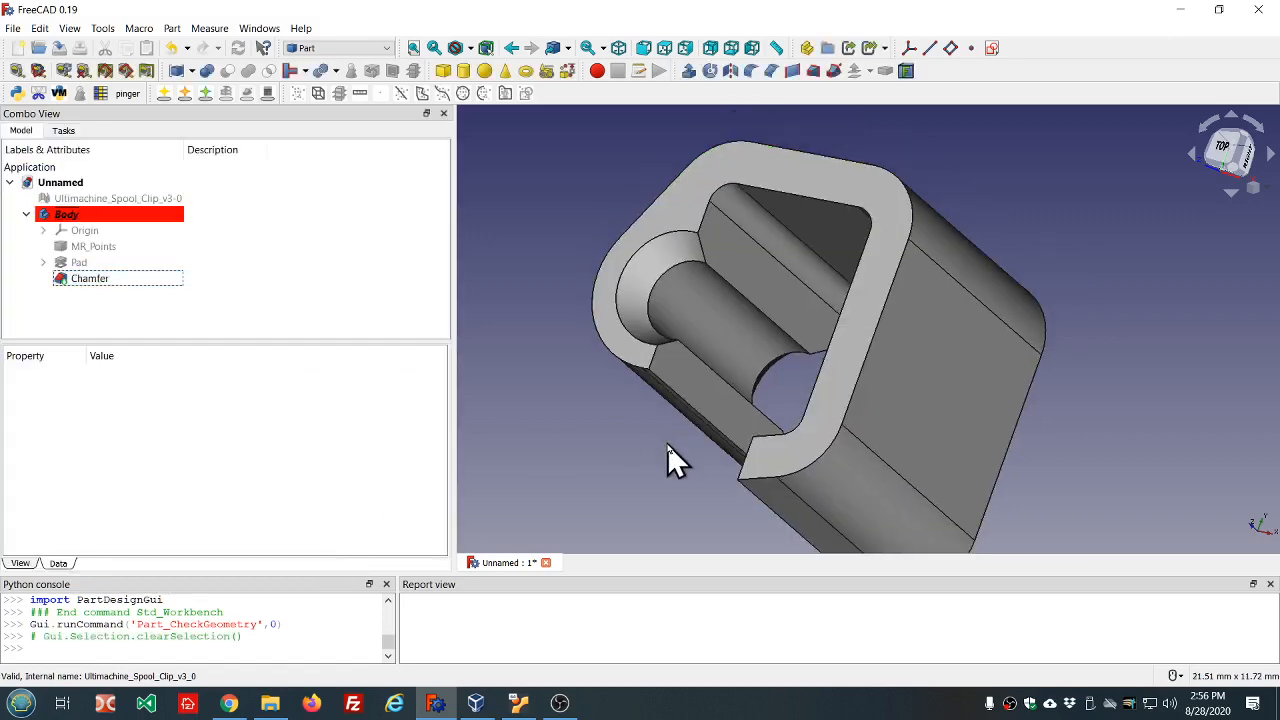
Create a mesh from the Body's shape in the Mesh Design workbench.
middle_drag(714, 473, 820, 216)
scroll(998, 182, up, 5)
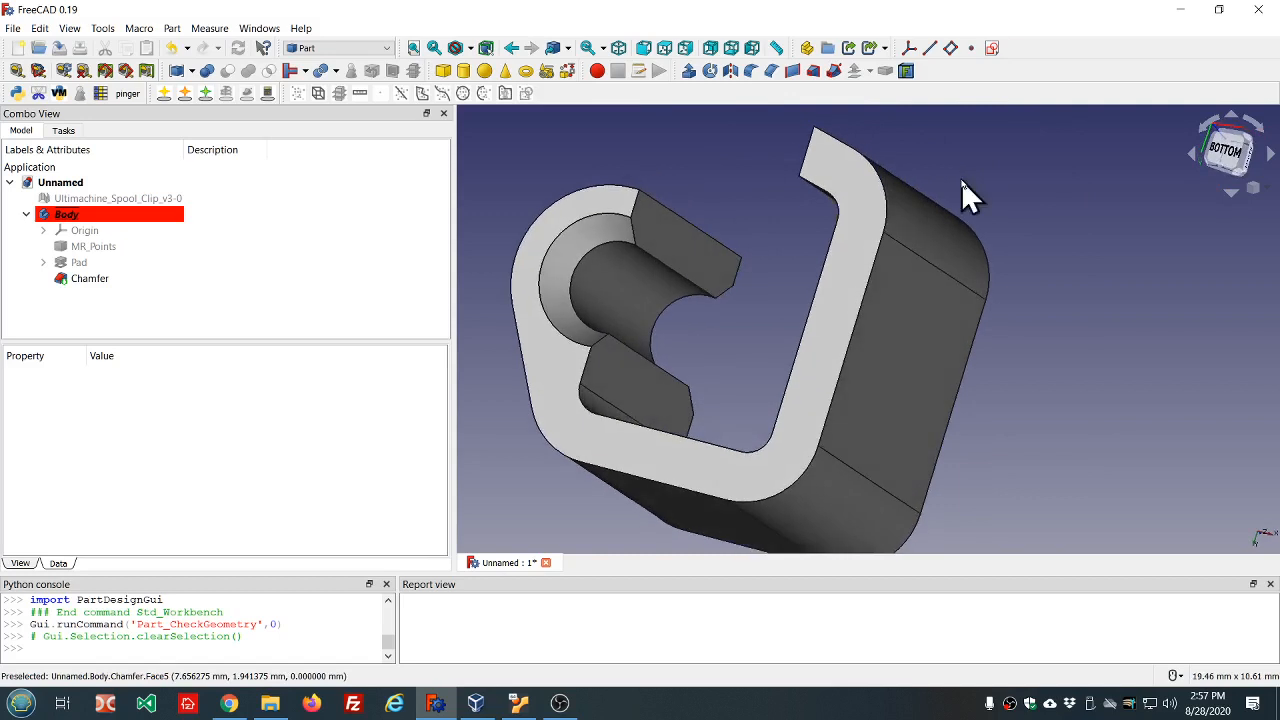
click(90, 214)
click(336, 48)
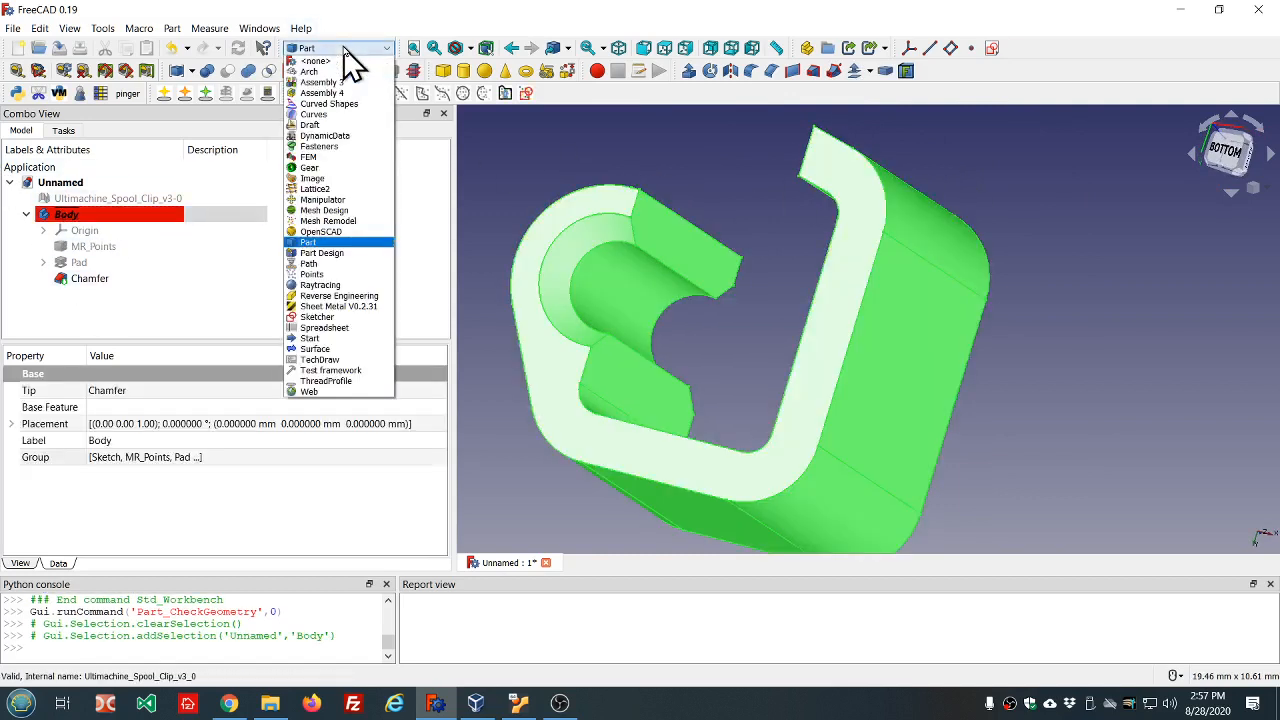
click(340, 210)
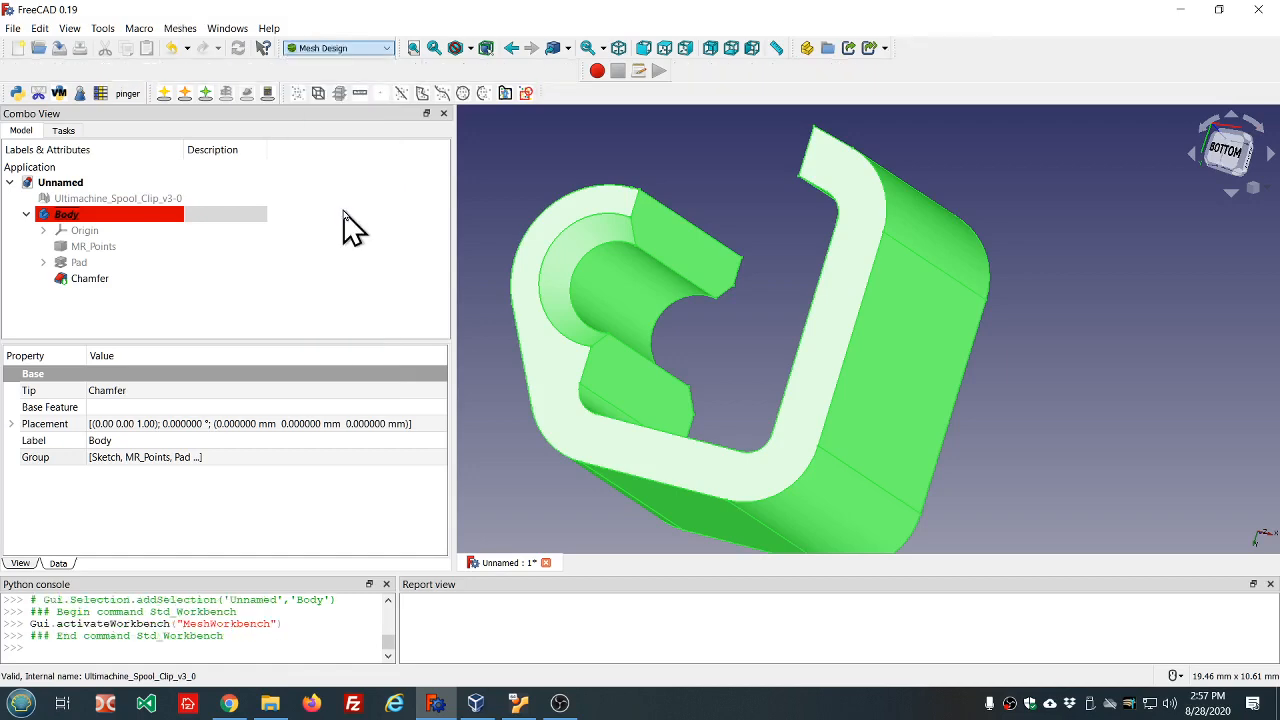
click(181, 30)
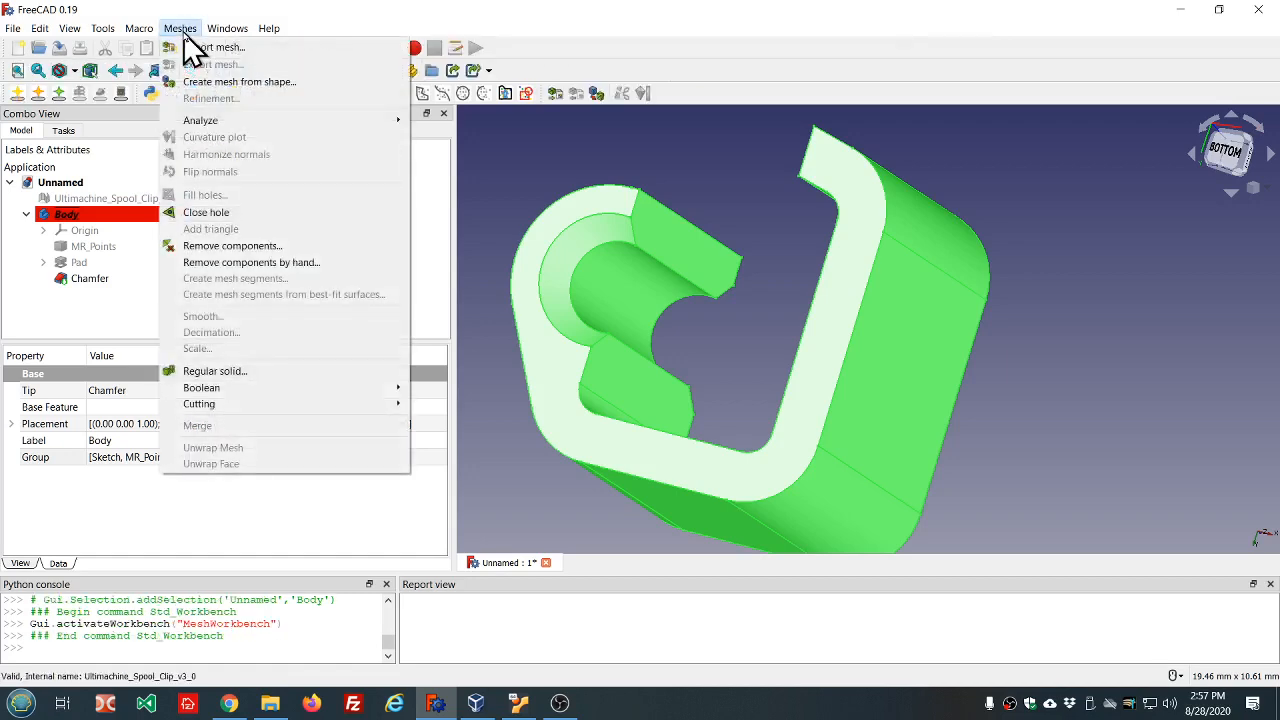
click(238, 82)
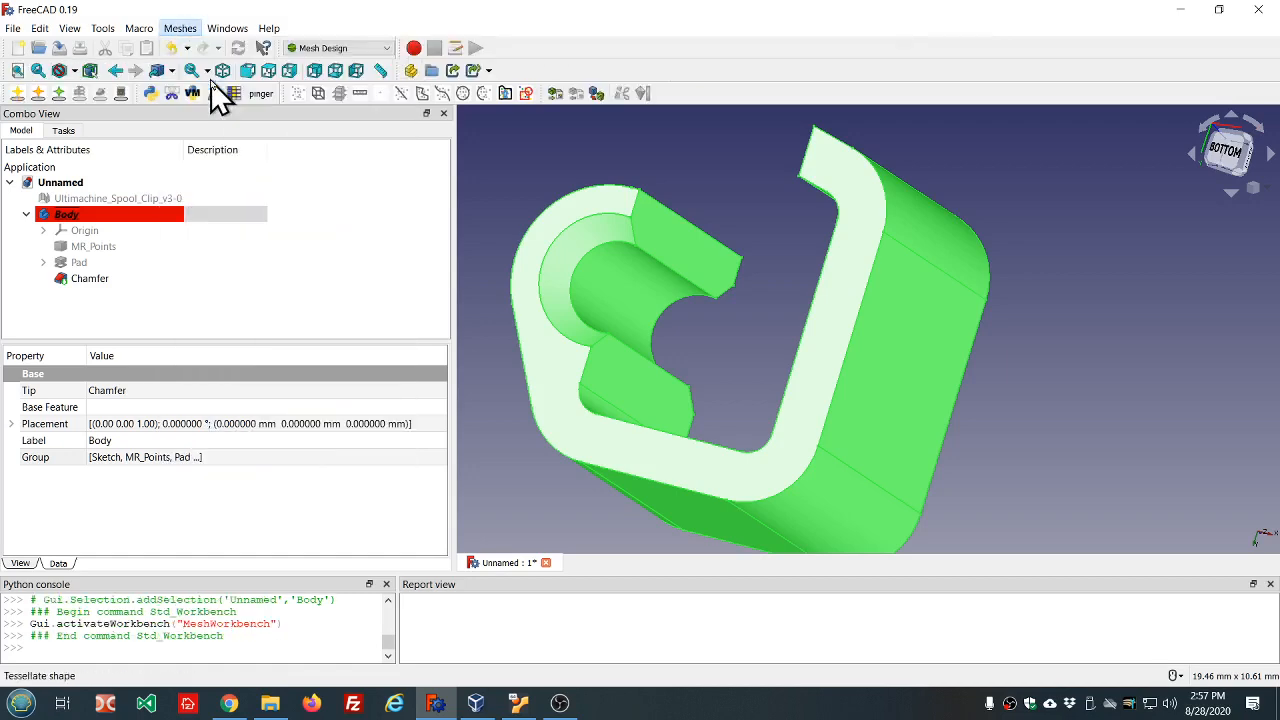
click(186, 167)
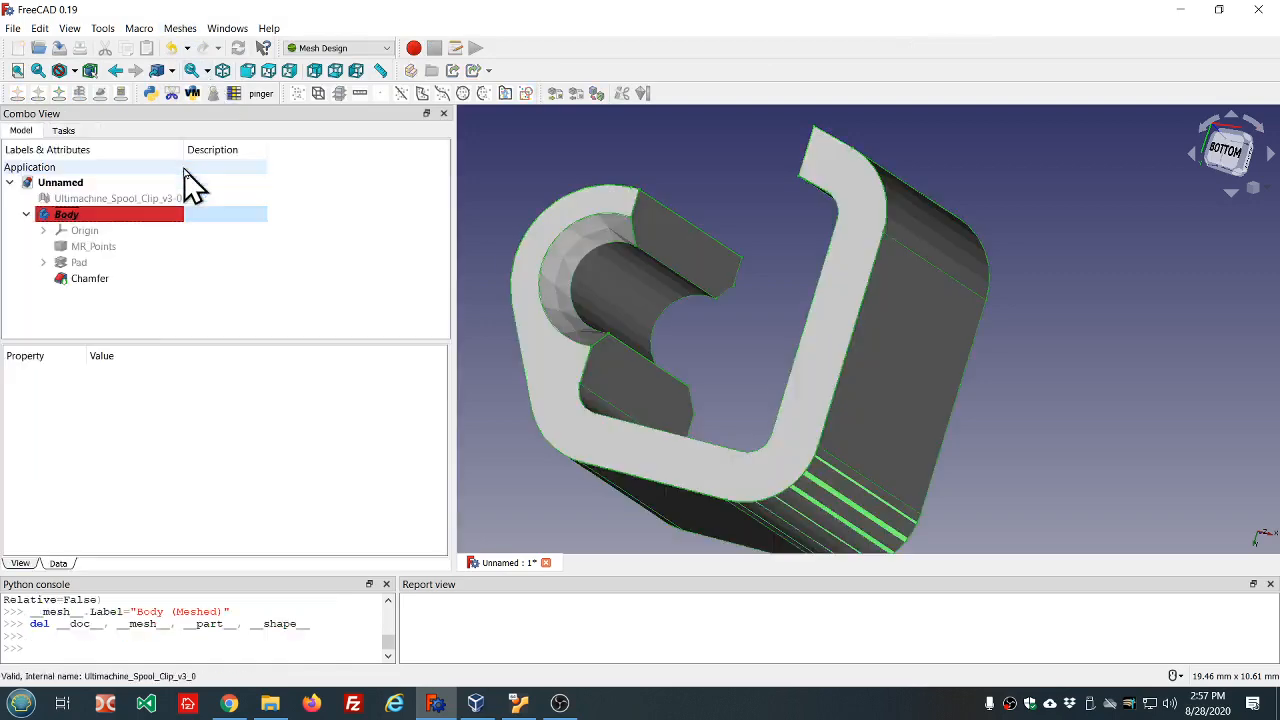
Hide the solid Body so that only its meshed copy is displayed.
click(131, 215)
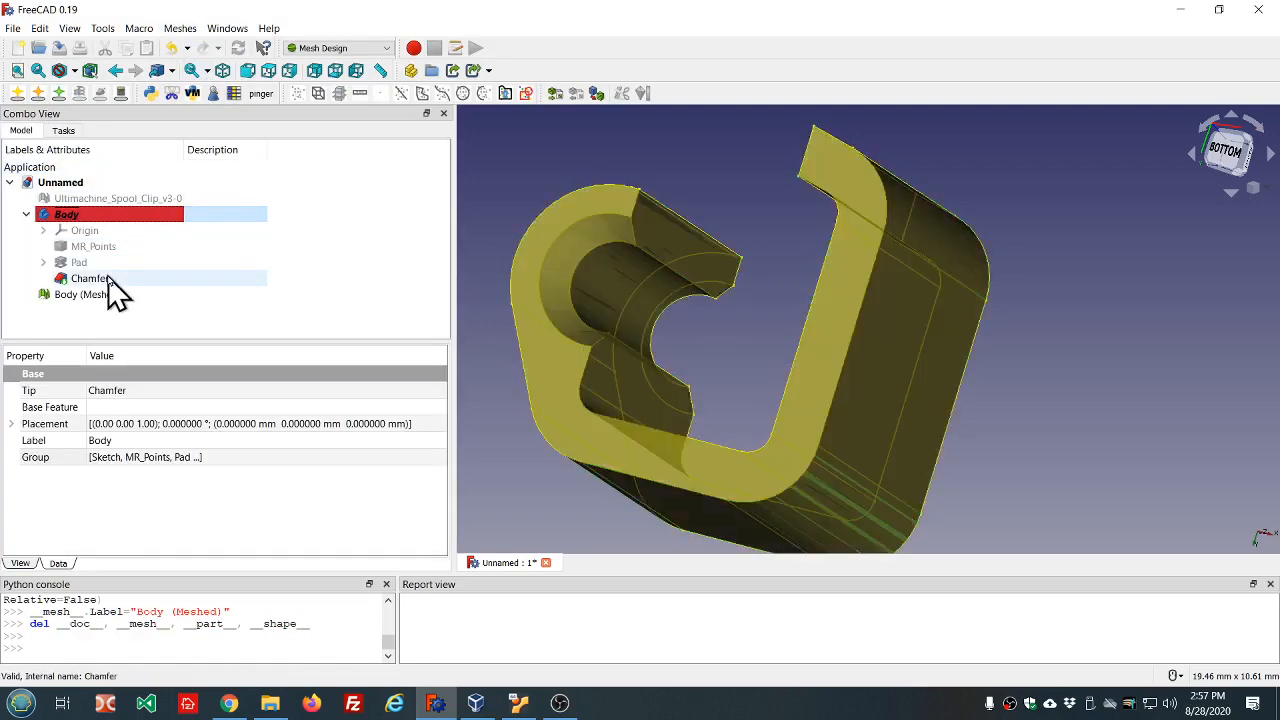
click(142, 316)
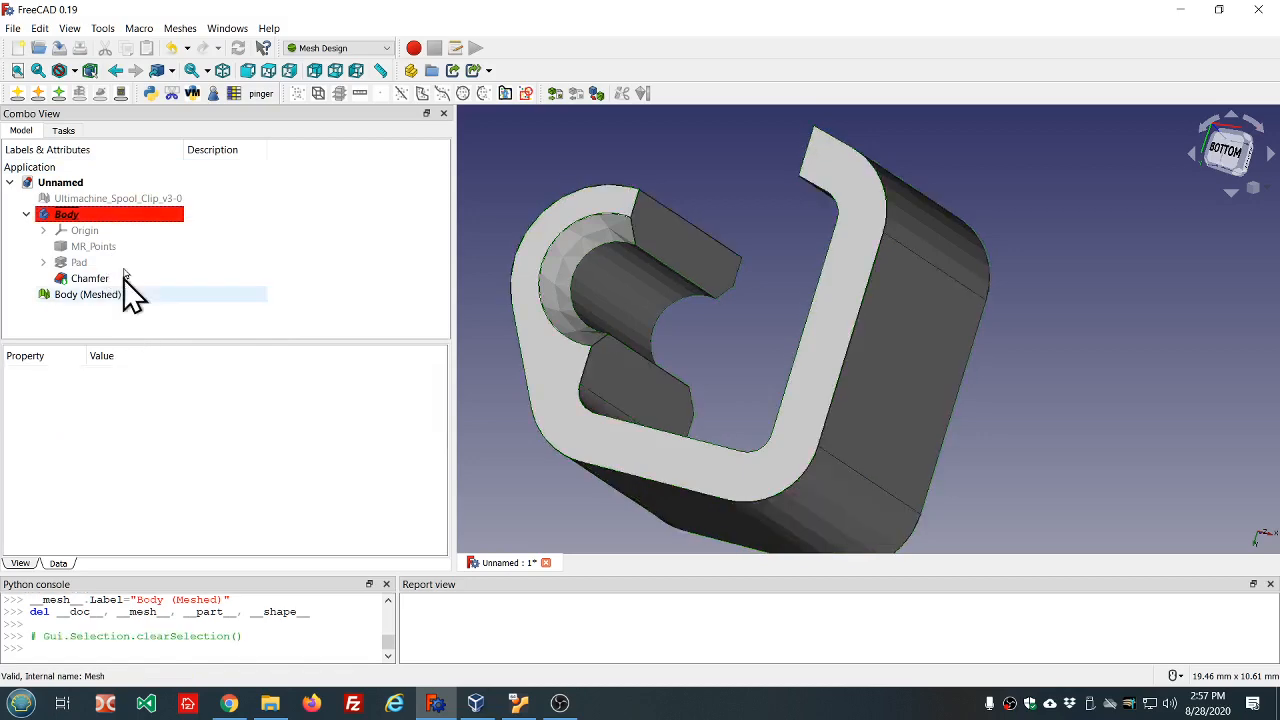
click(114, 216)
key(space)
Evaluate Body (Meshed) for defects by analyzing all mesh tests together.
click(120, 296)
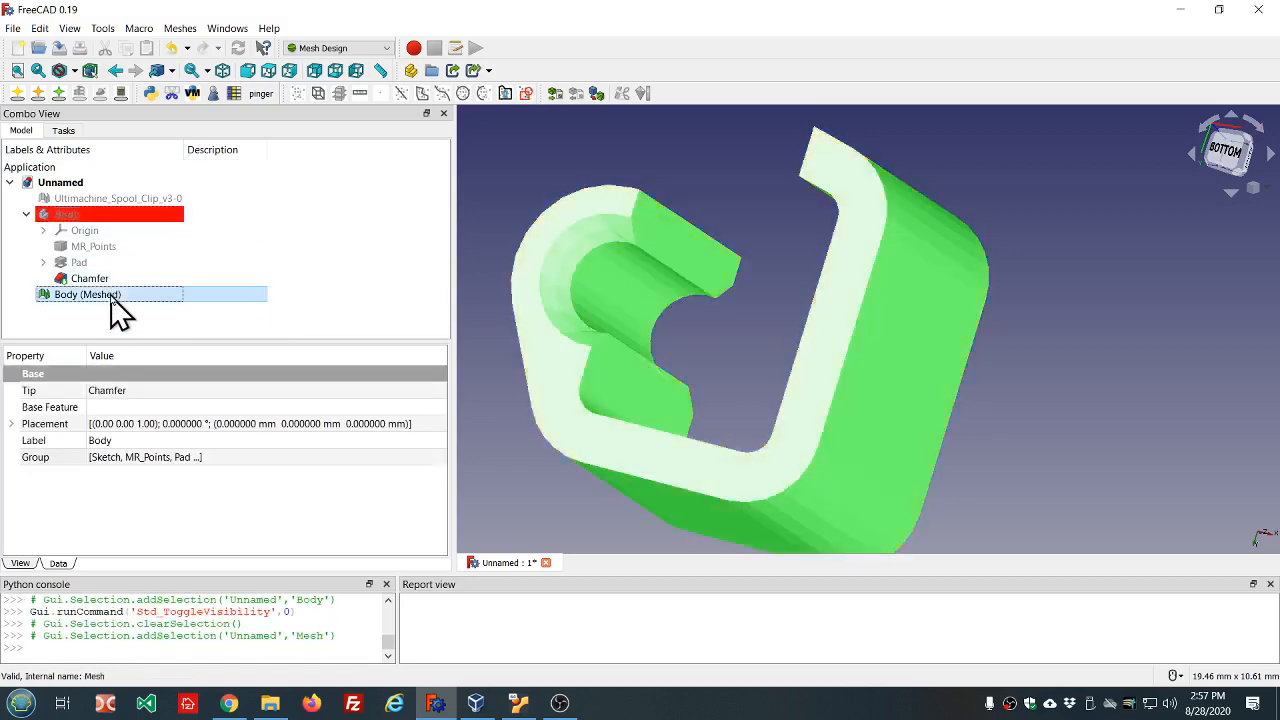
click(181, 28)
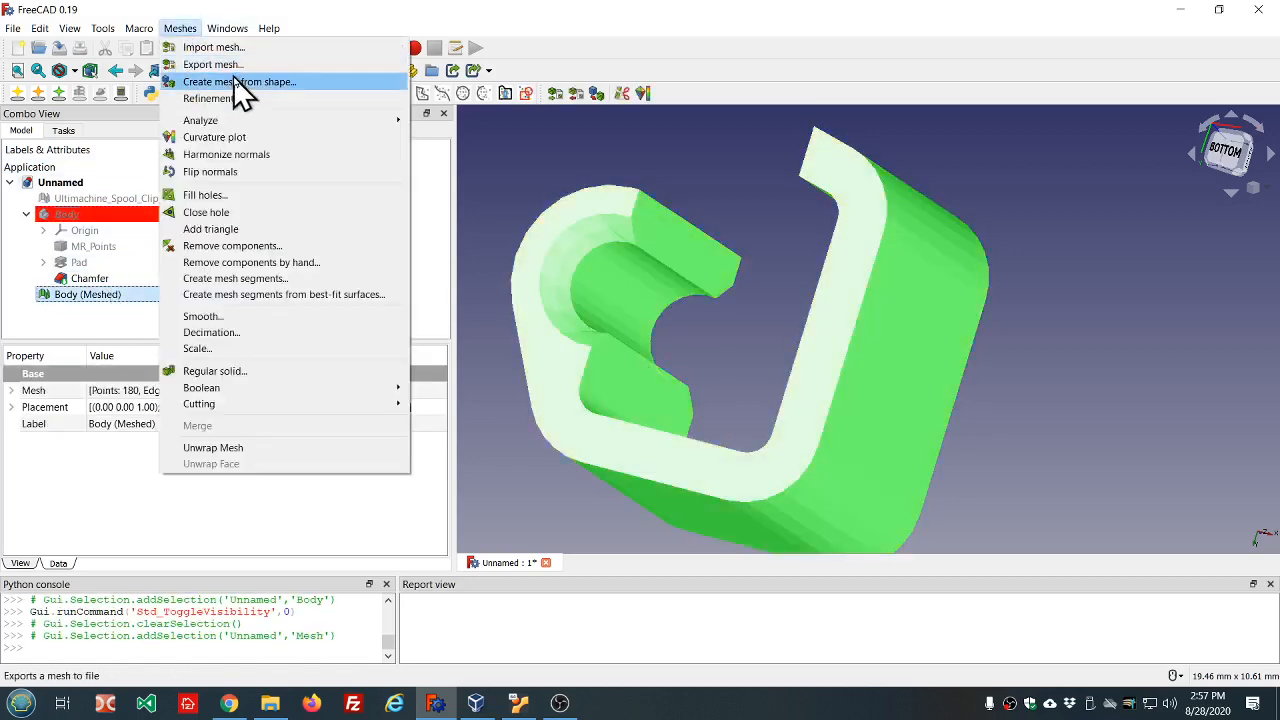
mouse_move(300, 120)
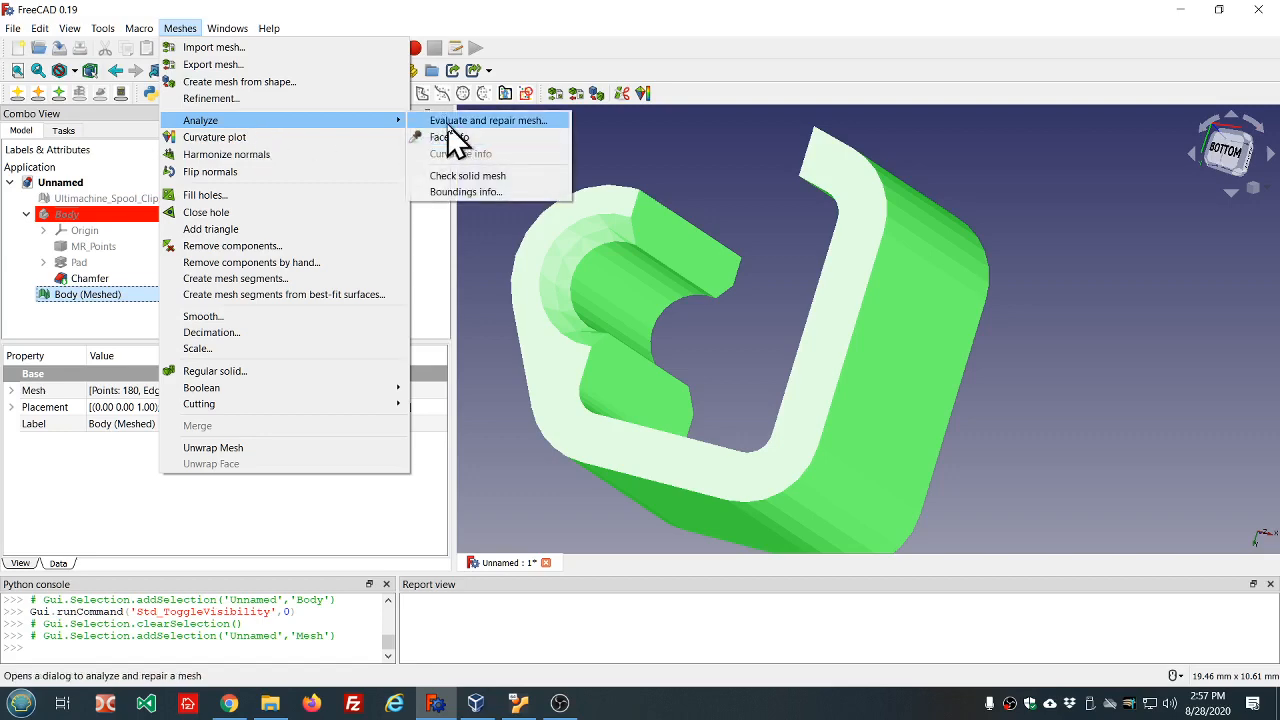
click(525, 120)
click(1172, 531)
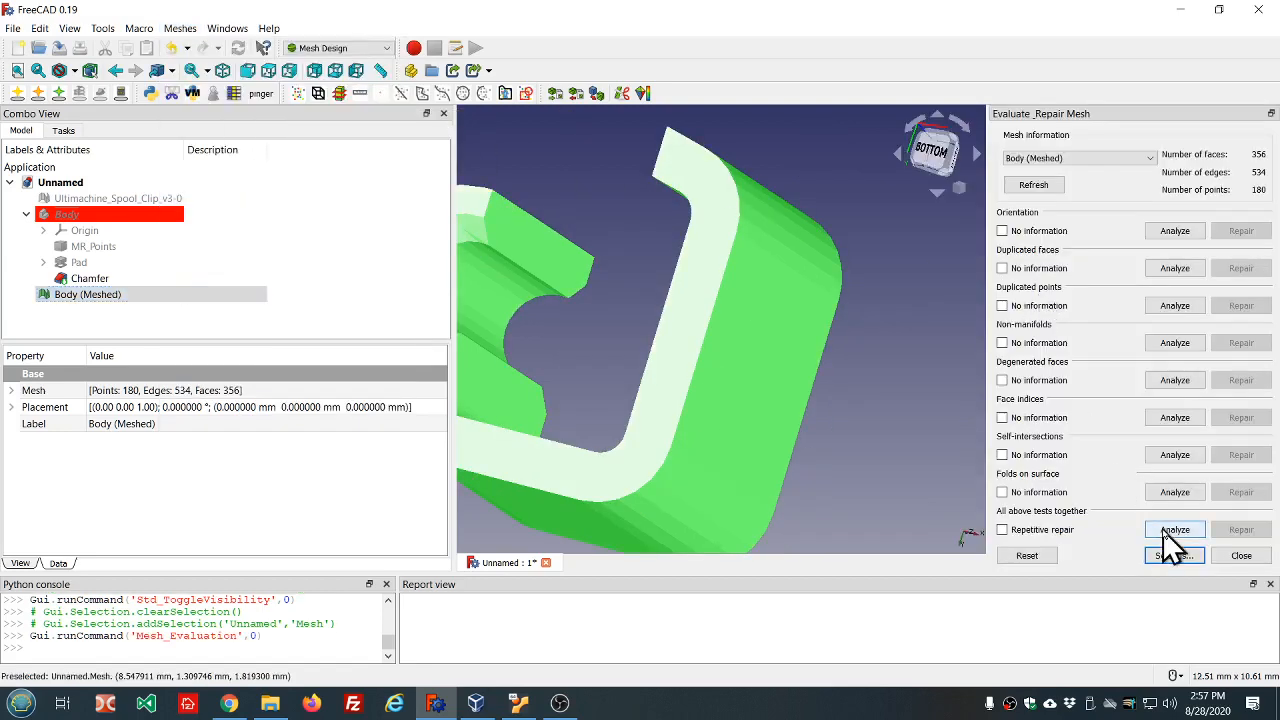
click(1245, 556)
Examine the facets on the meshed body's hook chamfer and rounded walls.
middle_drag(1094, 376, 991, 411)
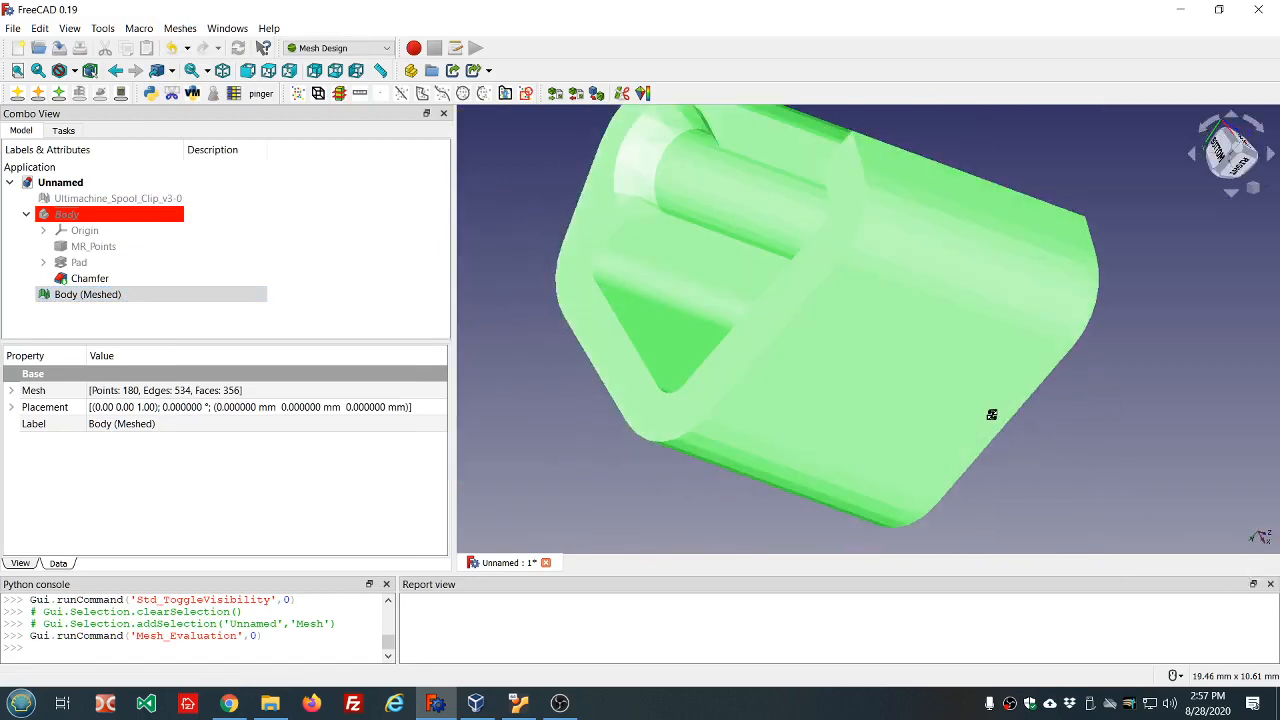
click(533, 121)
scroll(530, 119, up, 3)
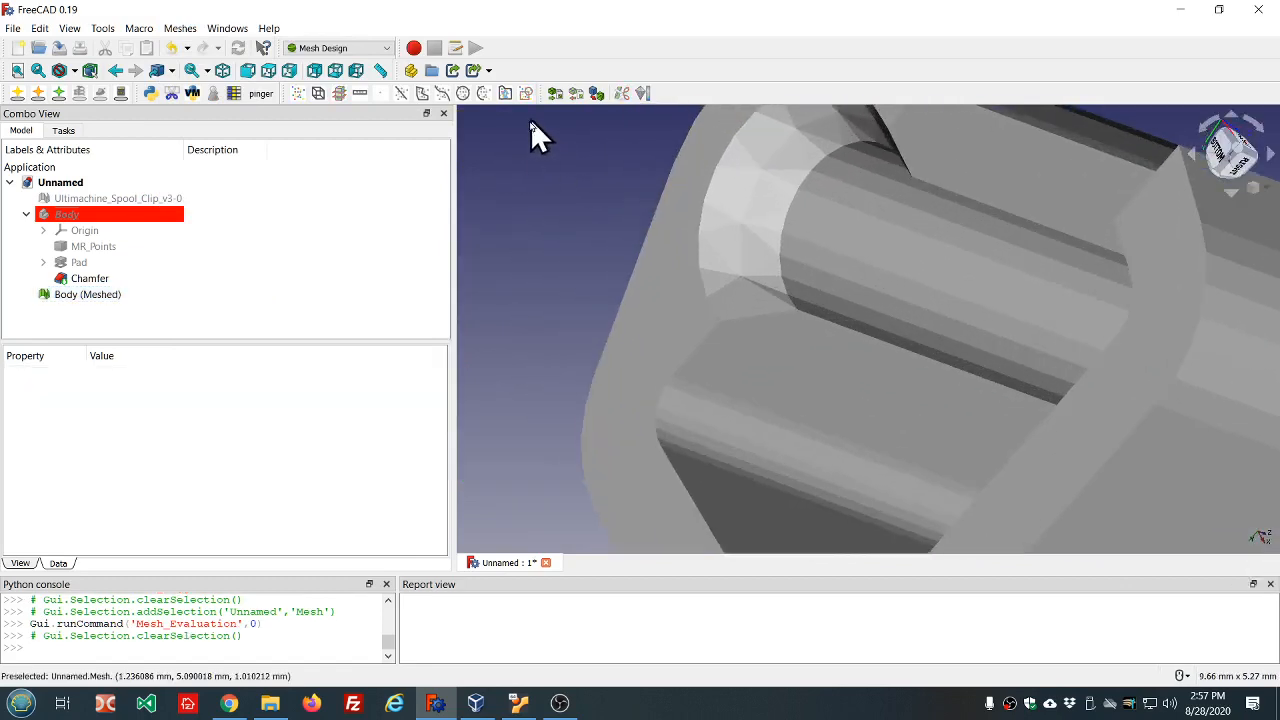
middle_drag(530, 118, 638, 224)
middle_drag(724, 294, 719, 98)
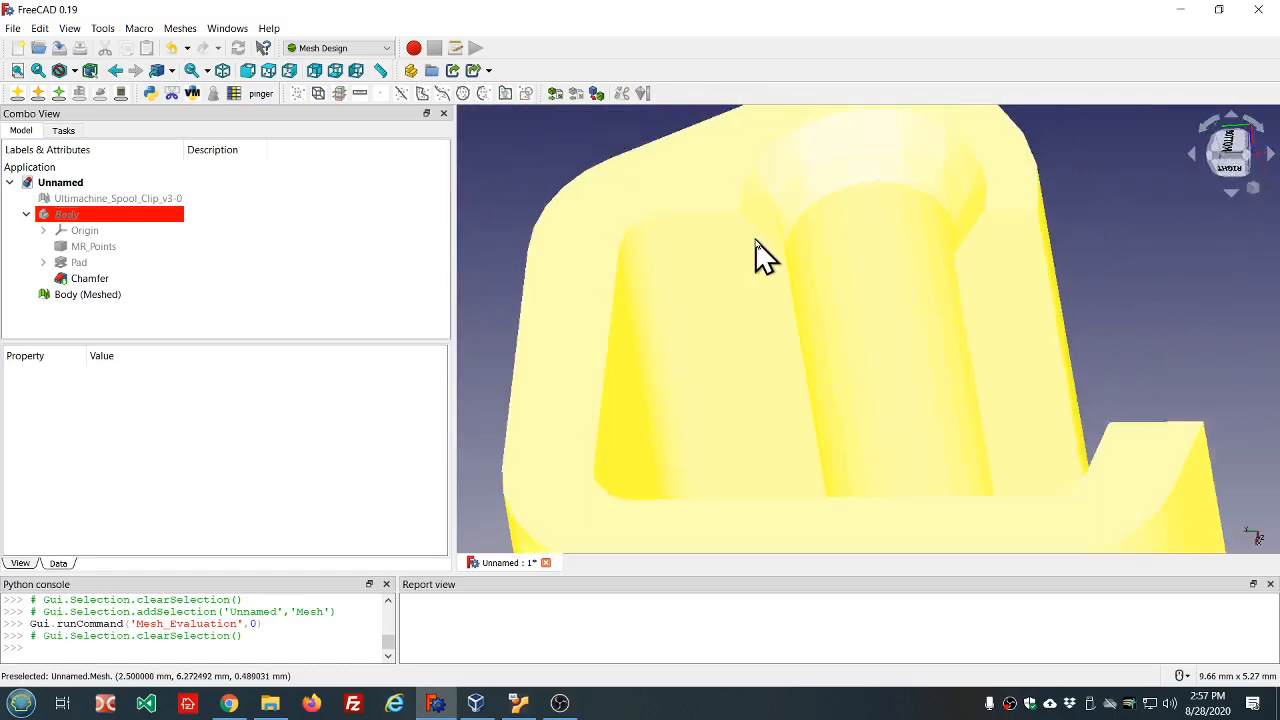
middle_drag(754, 257, 574, 251)
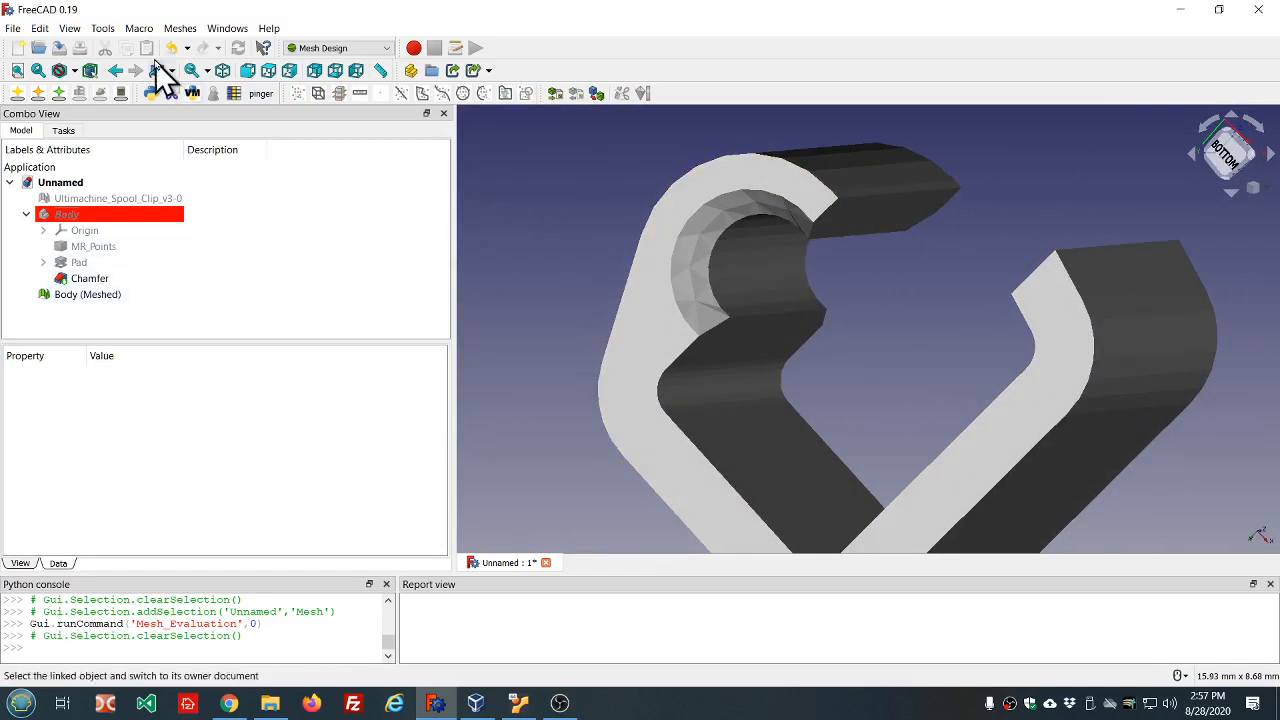
Set the draw style to Wireframe and inspect the triangulation of the meshed clip from several angles.
click(74, 71)
click(104, 127)
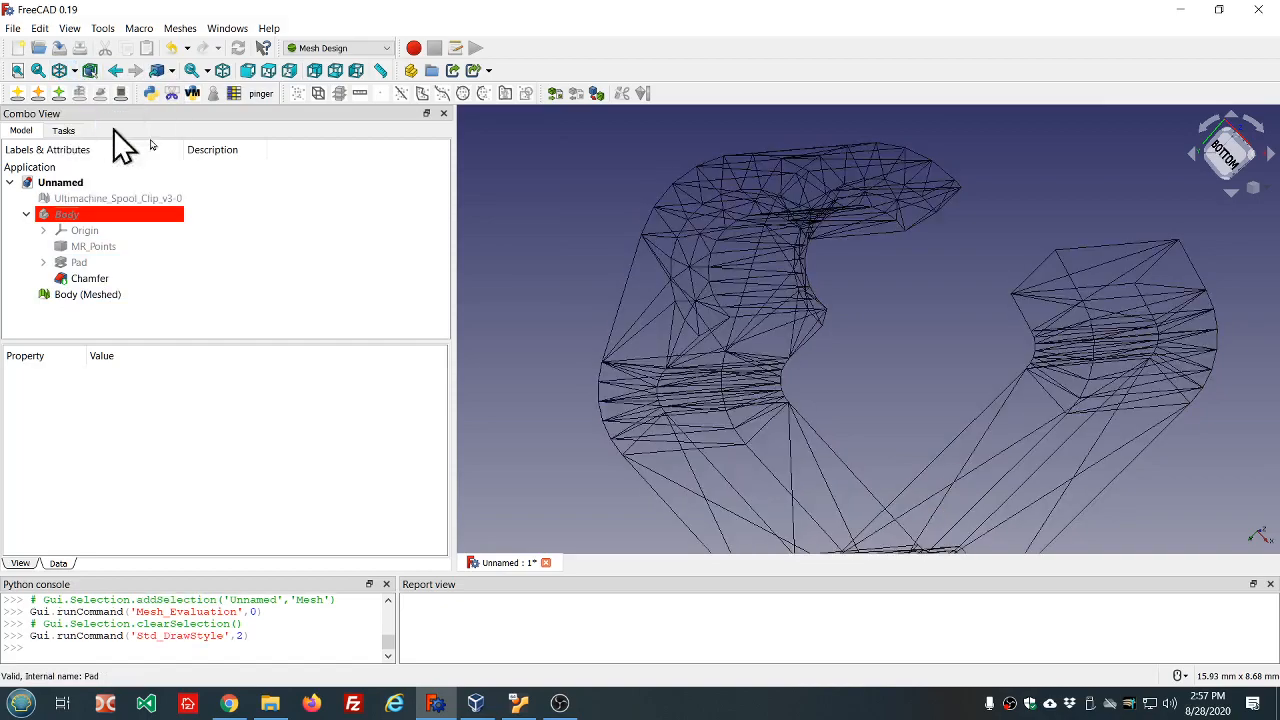
middle_drag(577, 301, 949, 306)
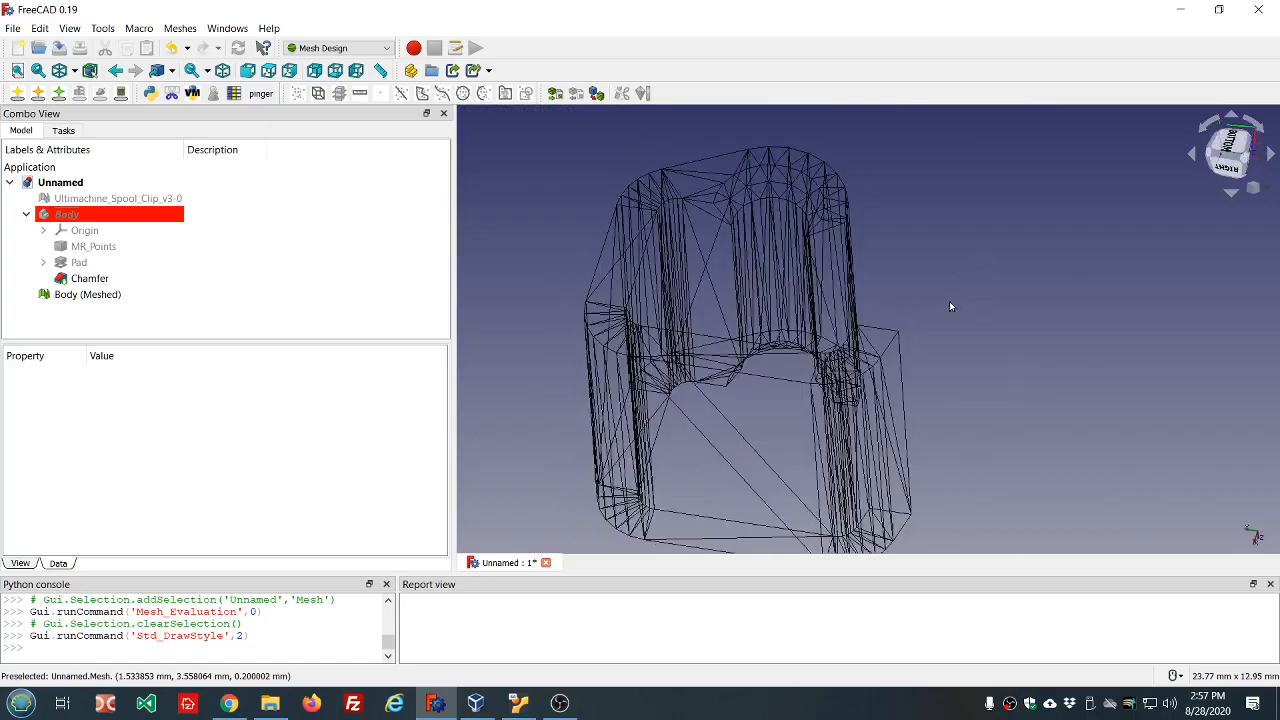
scroll(806, 168, up, 3)
middle_drag(955, 193, 863, 207)
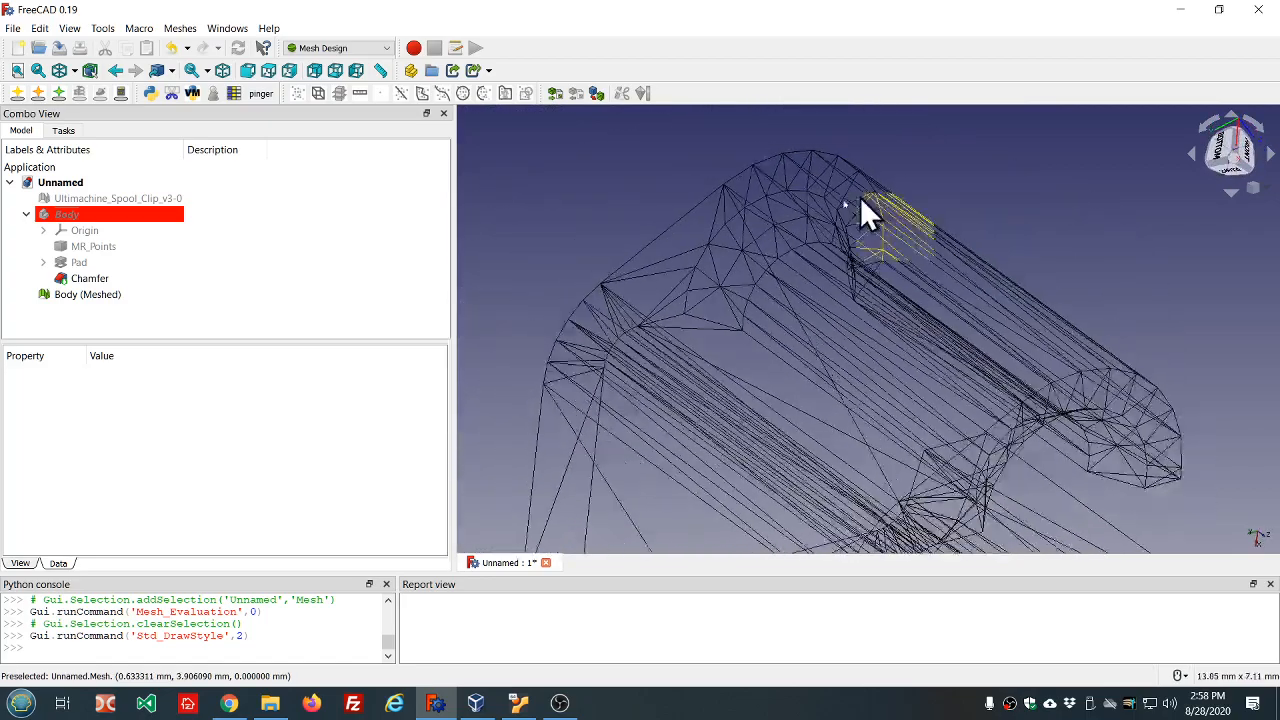
middle_drag(1116, 465, 1276, 422)
scroll(1120, 395, down, 6)
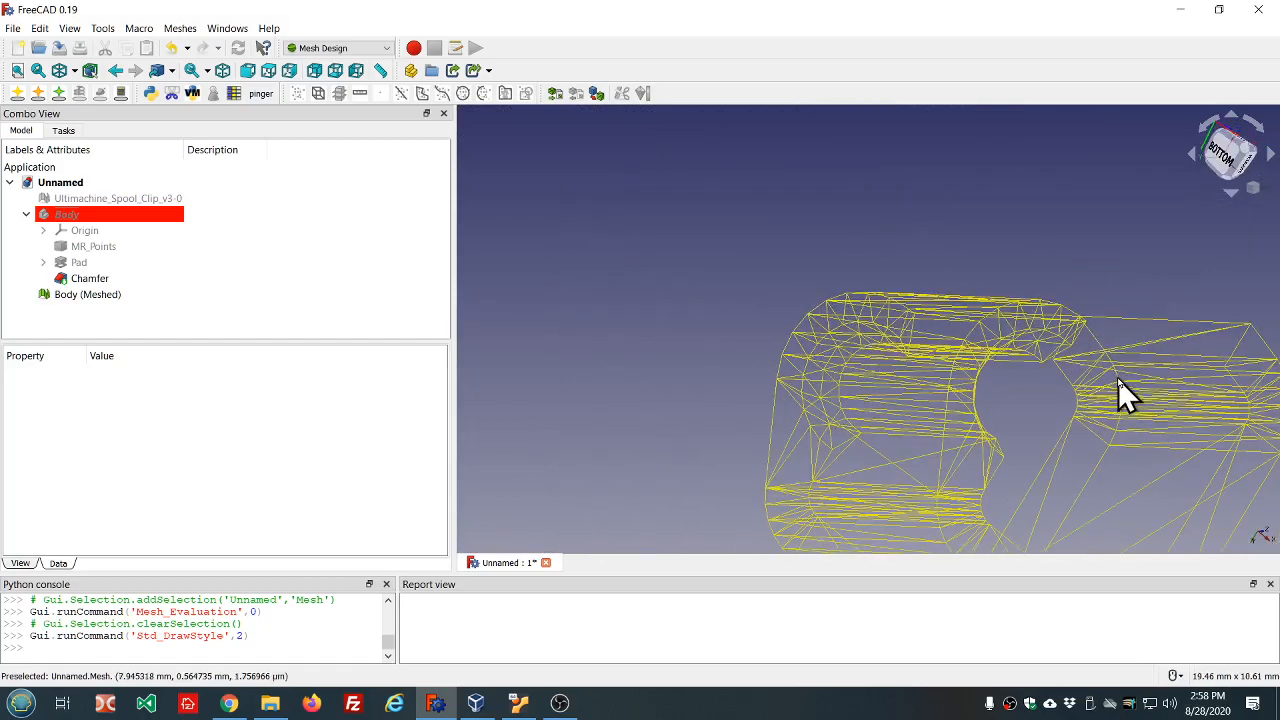
scroll(1113, 448, up, 5)
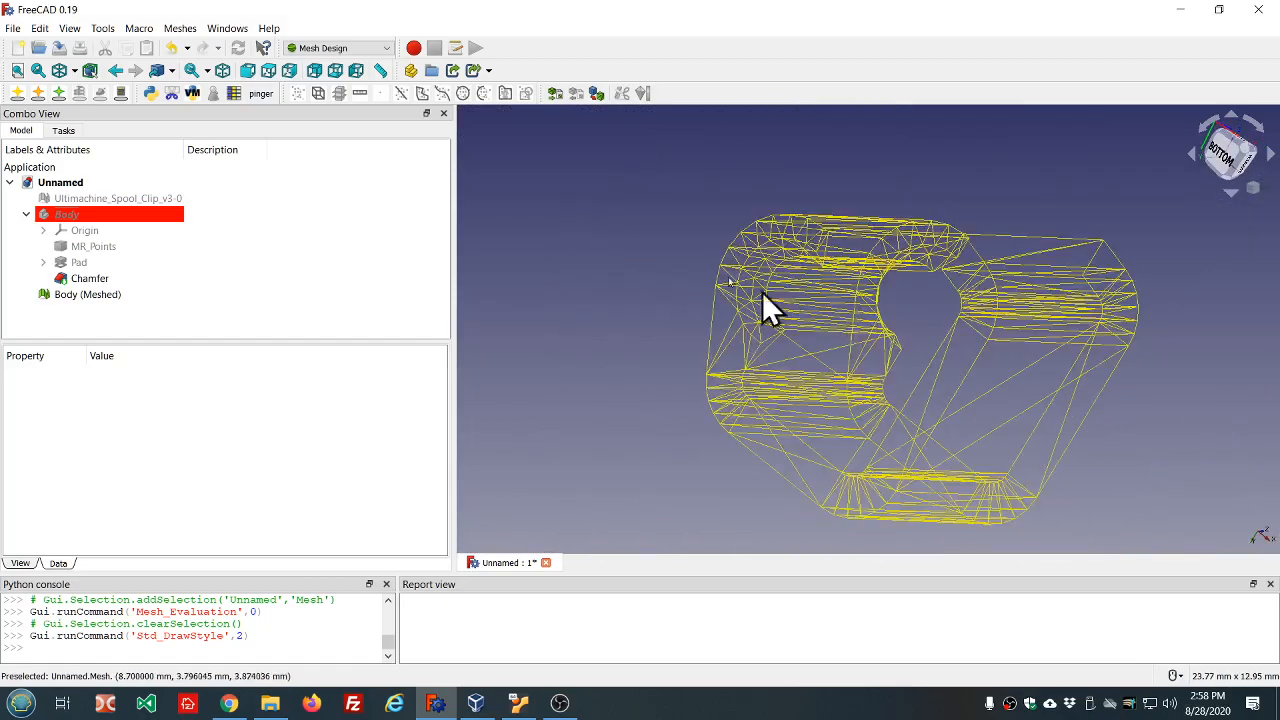
Hide Body (Meshed) and create a second mesh from Body using the Netgen mesher with Fine fineness.
click(69, 295)
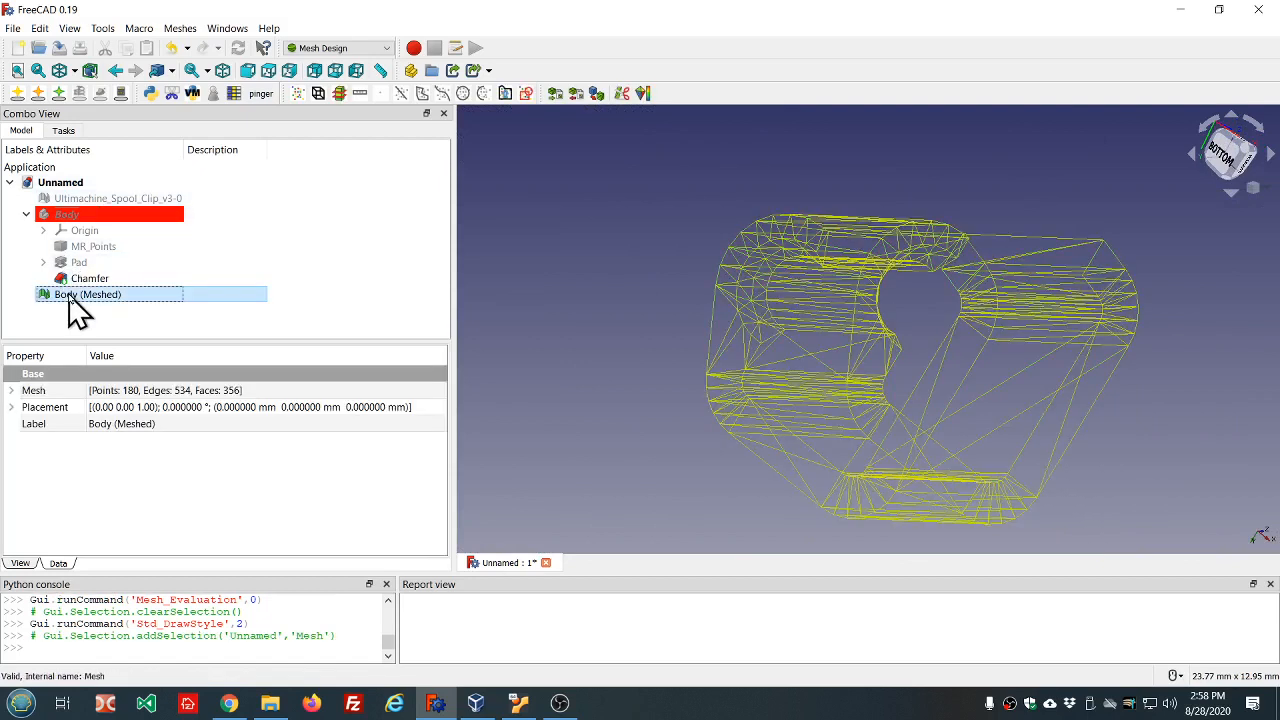
key(space)
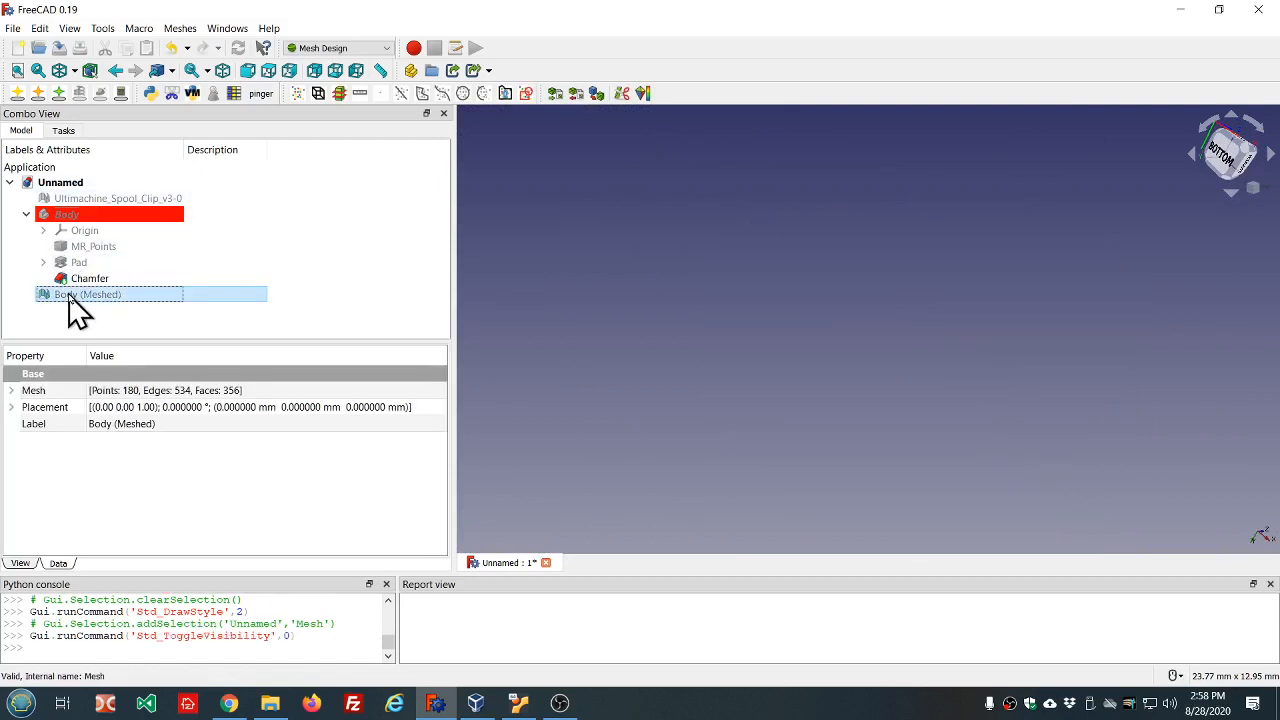
click(90, 216)
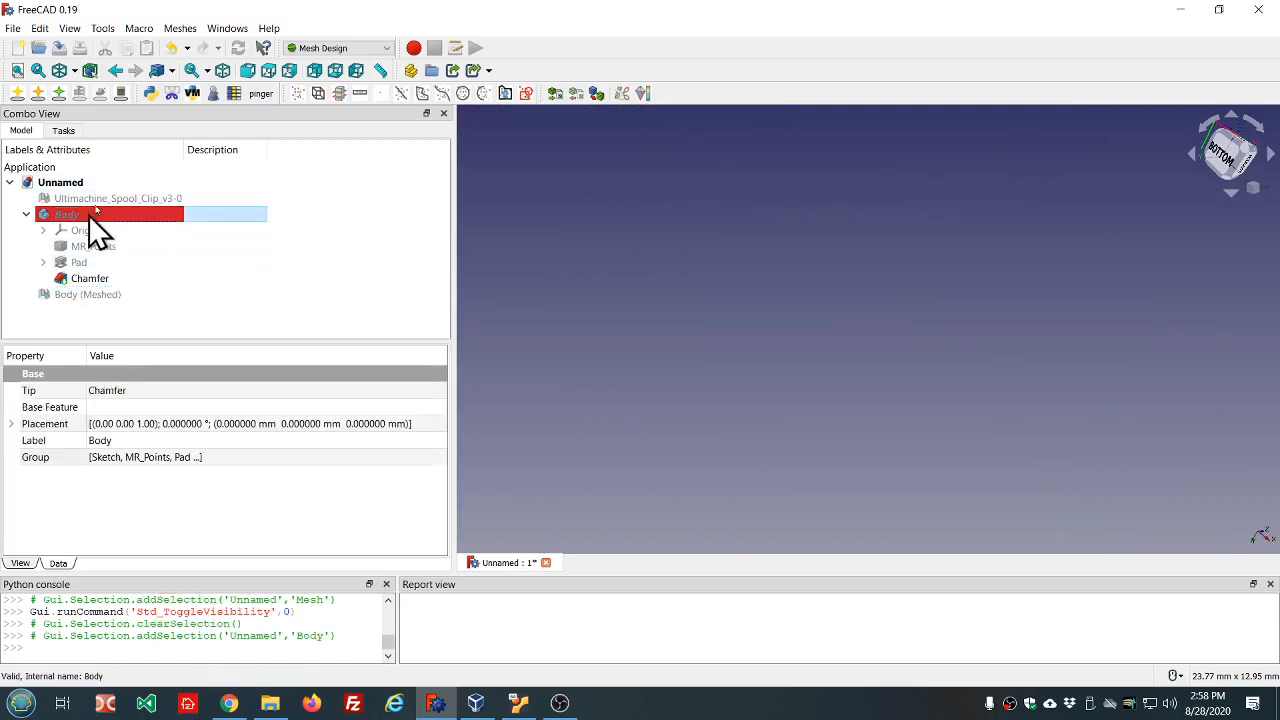
click(180, 28)
click(255, 80)
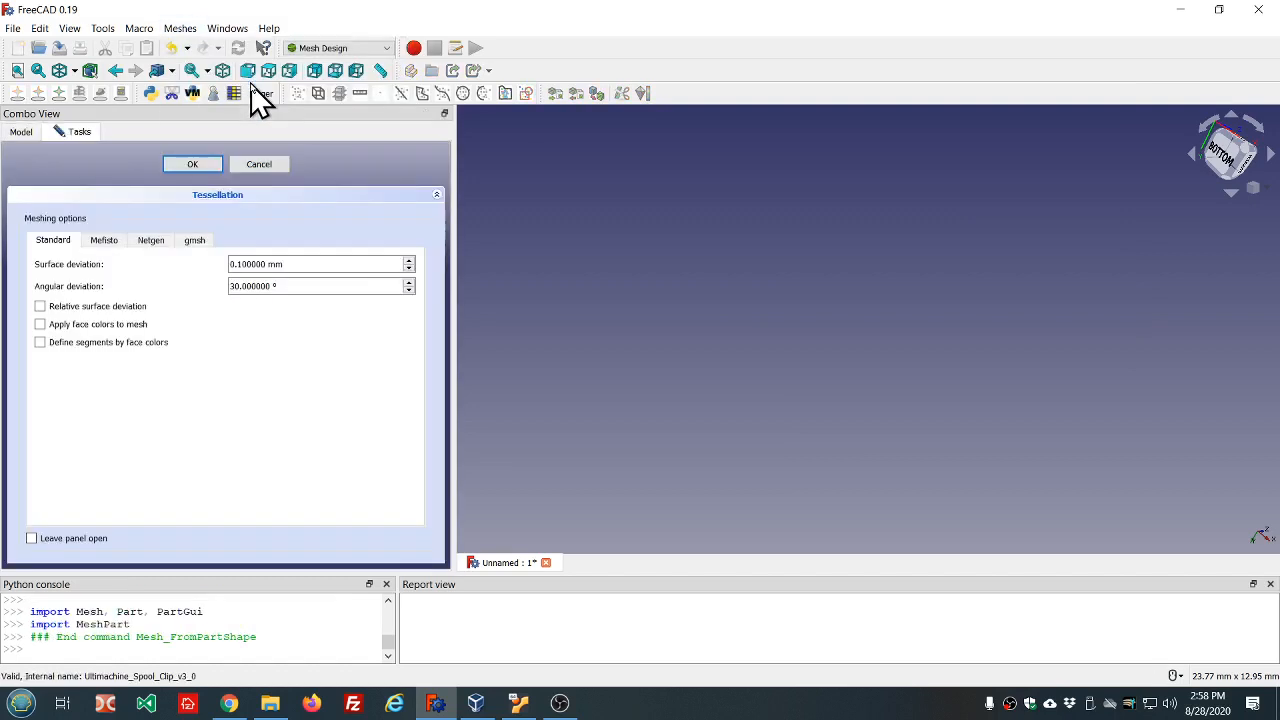
click(151, 242)
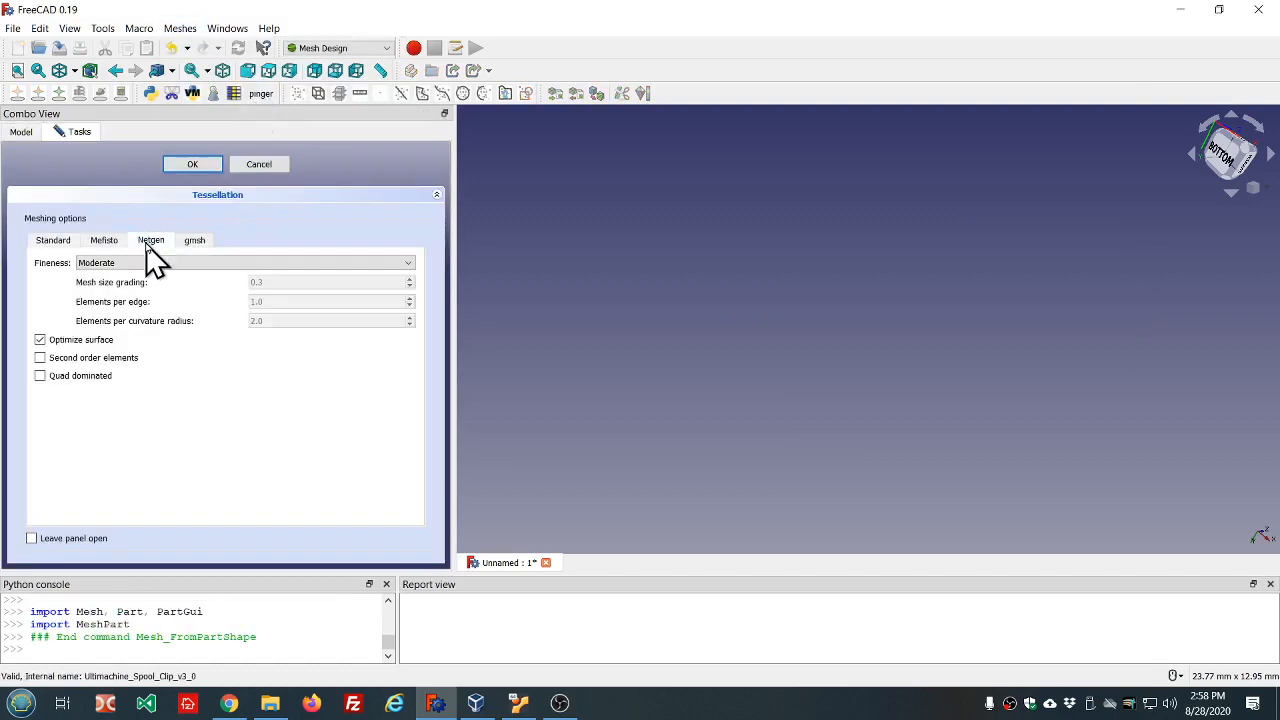
click(412, 263)
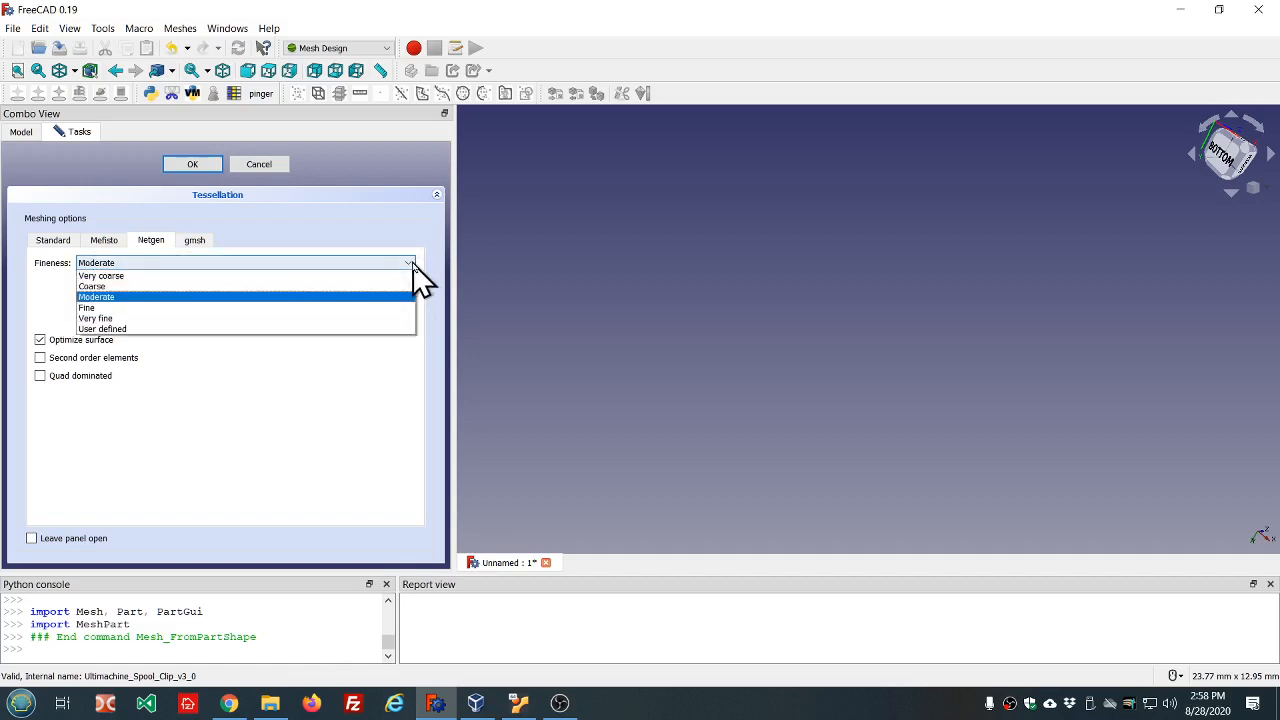
click(148, 307)
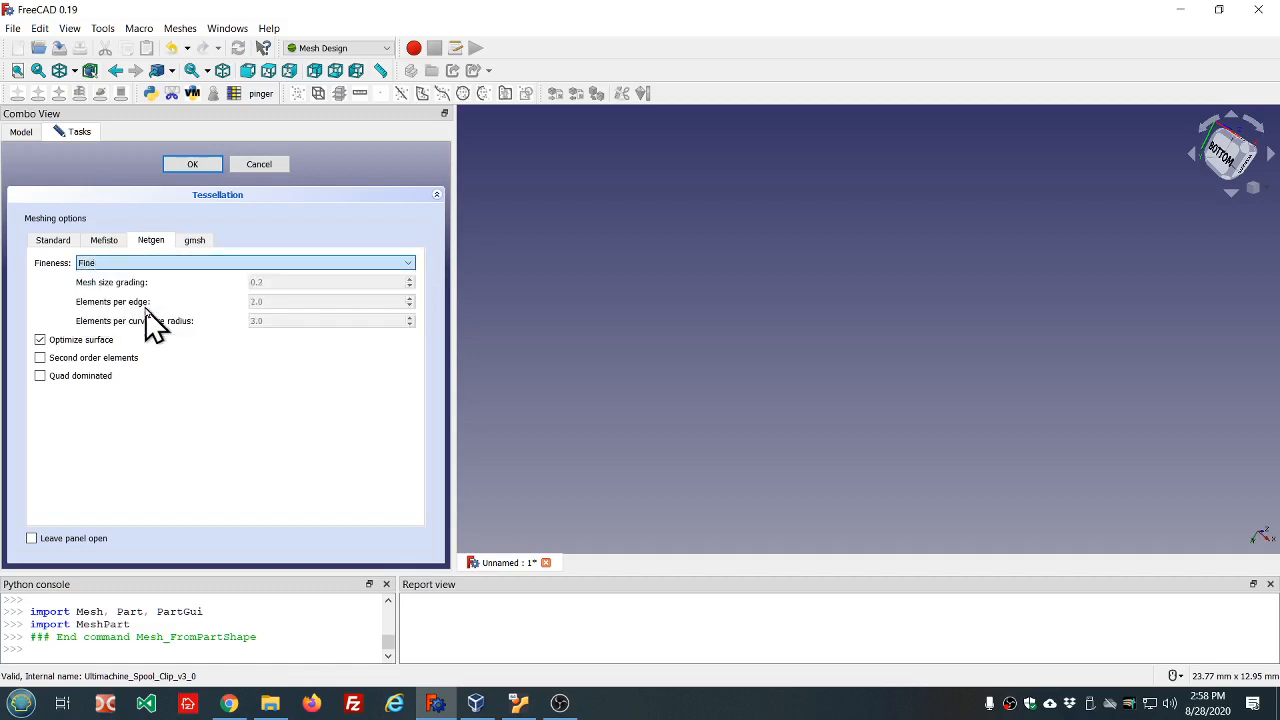
click(190, 166)
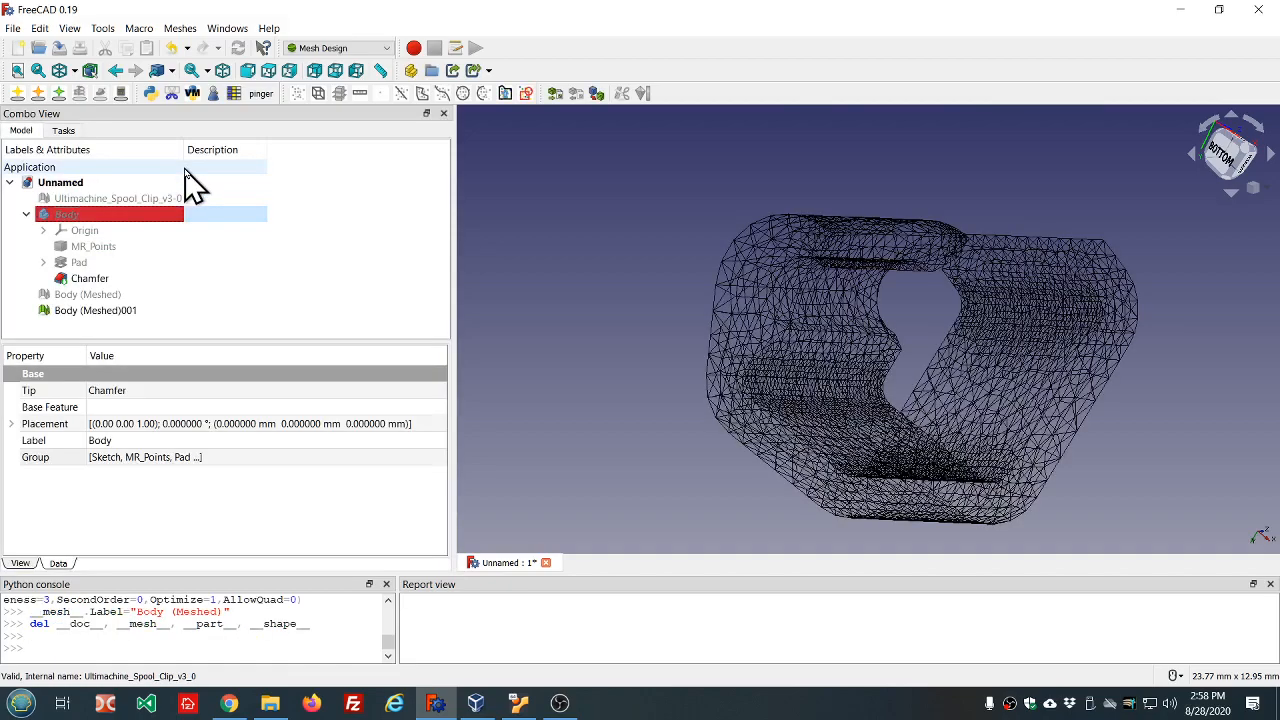
Examine the Netgen mesh's wireframe triangulation on the clip's walls and hook from several angles.
middle_drag(631, 329, 586, 265)
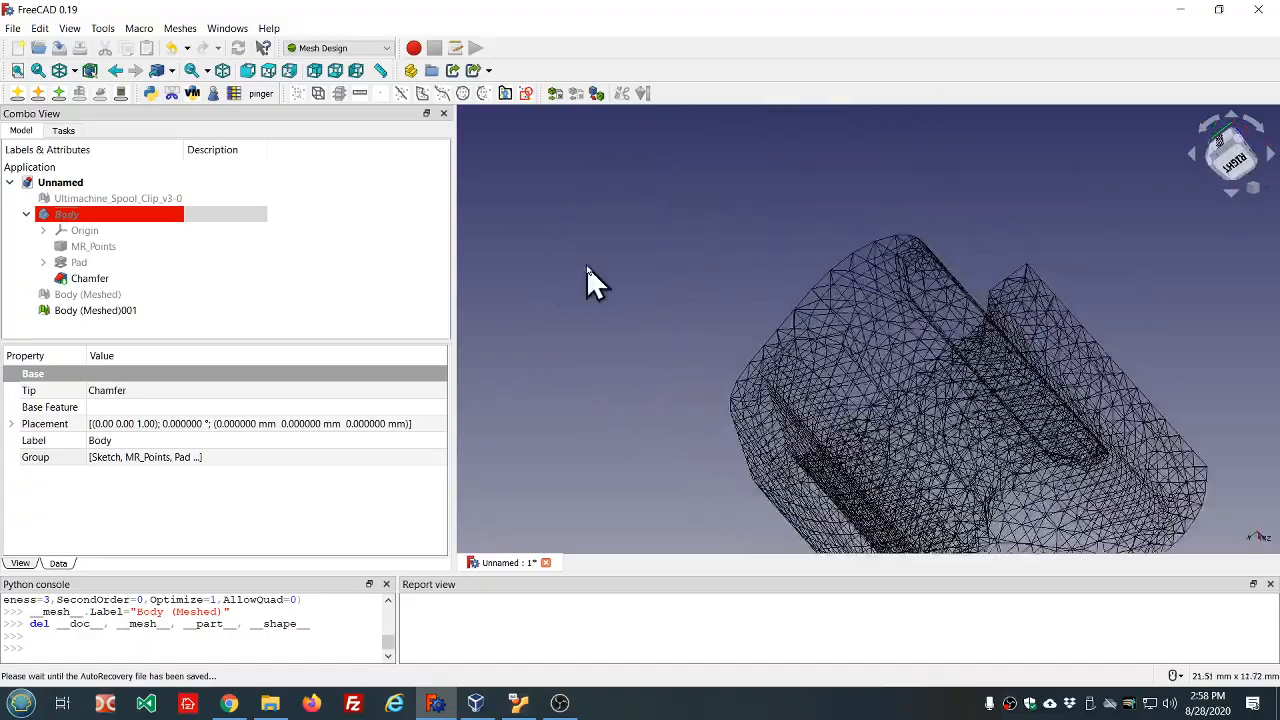
scroll(586, 265, down, 4)
scroll(742, 336, up, 3)
middle_drag(742, 338, 1038, 406)
scroll(1038, 406, down, 3)
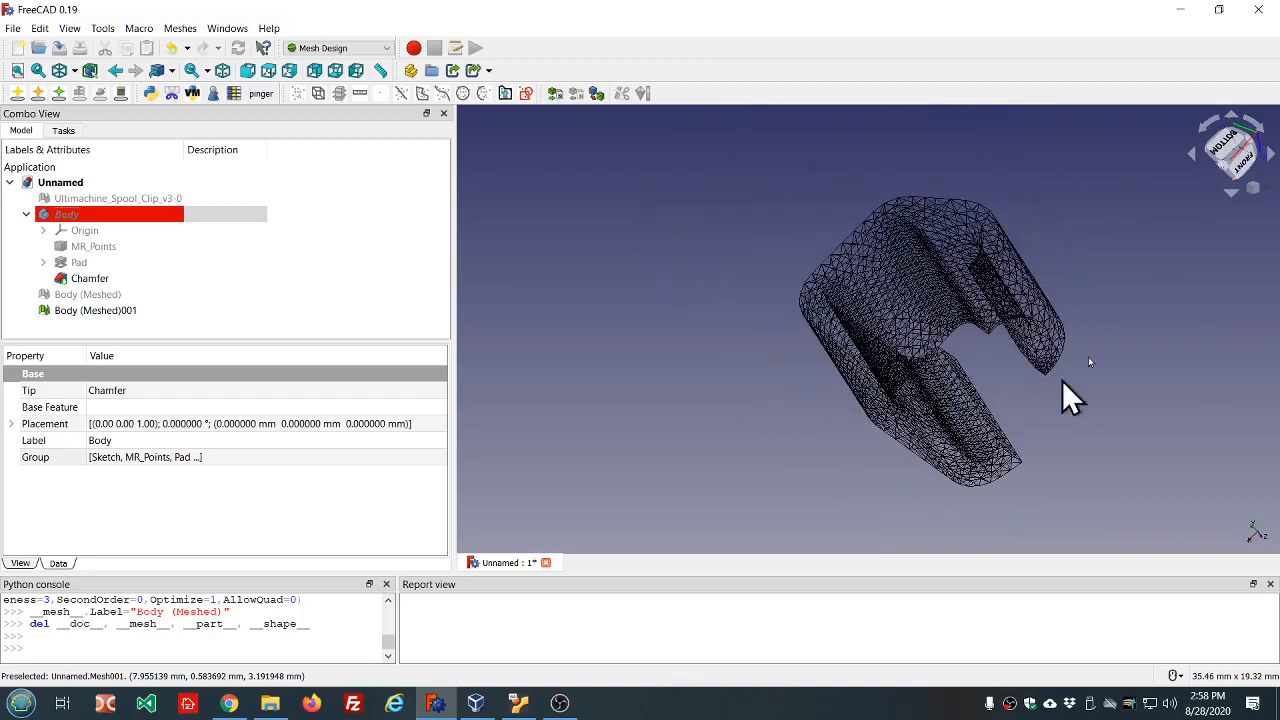
scroll(1127, 291, up, 3)
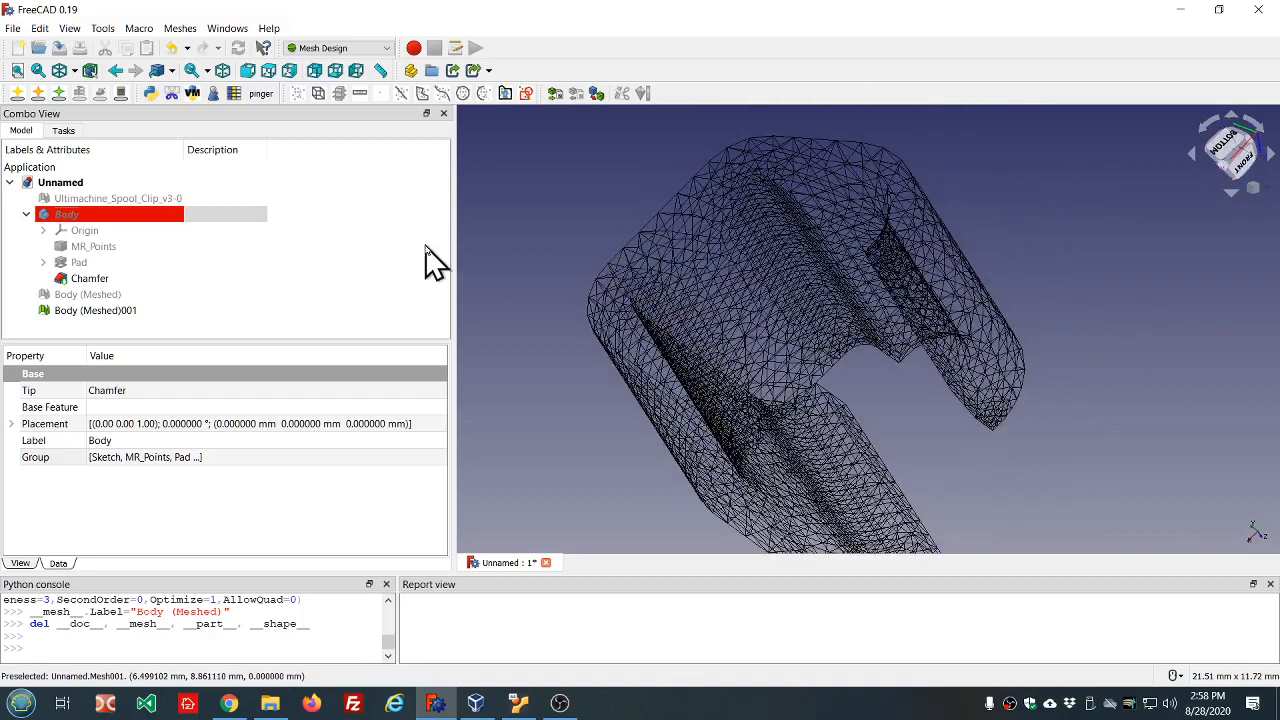
middle_drag(591, 157, 662, 205)
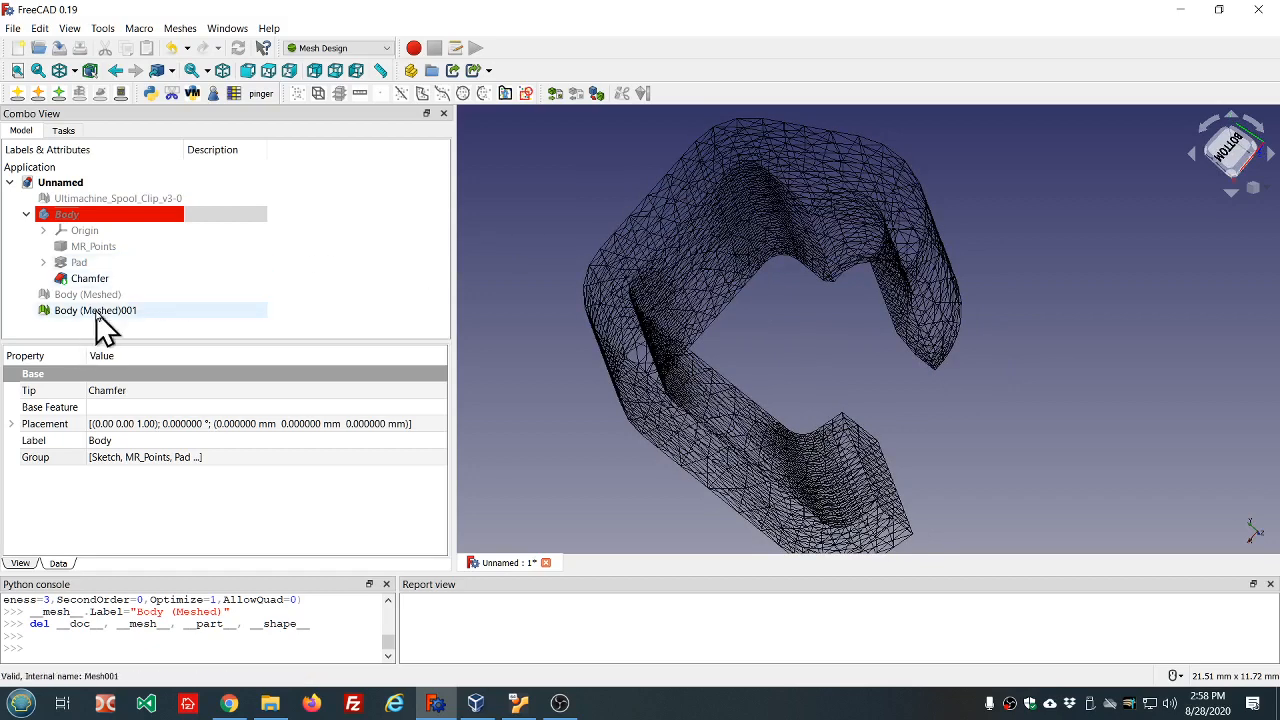
Evaluate Body (Meshed)001 for defects by analyzing all mesh tests together.
click(100, 310)
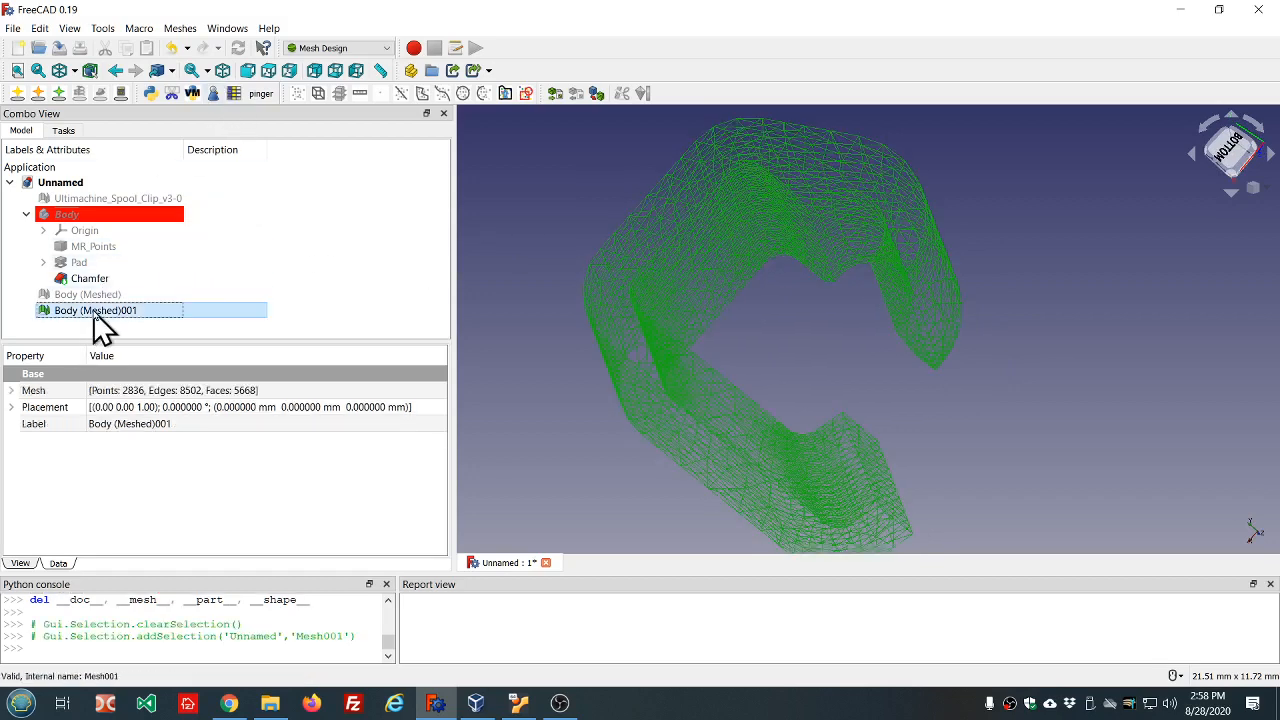
click(180, 28)
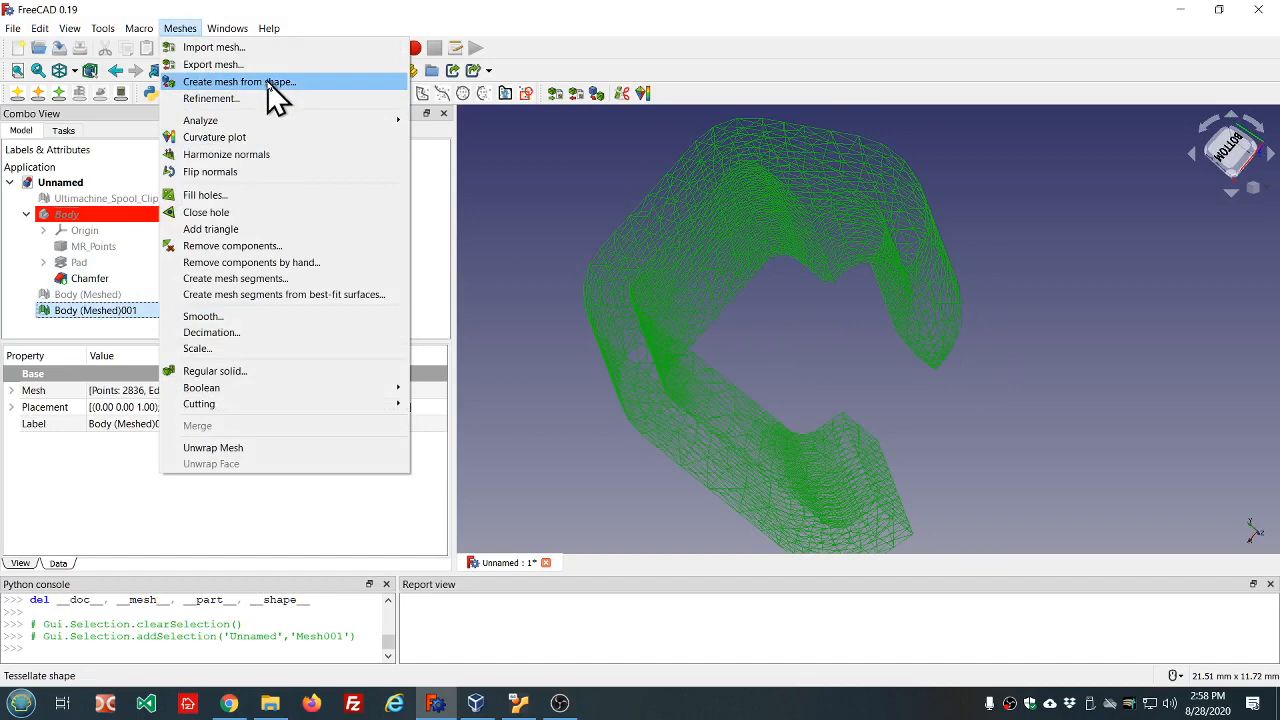
mouse_move(297, 121)
click(440, 122)
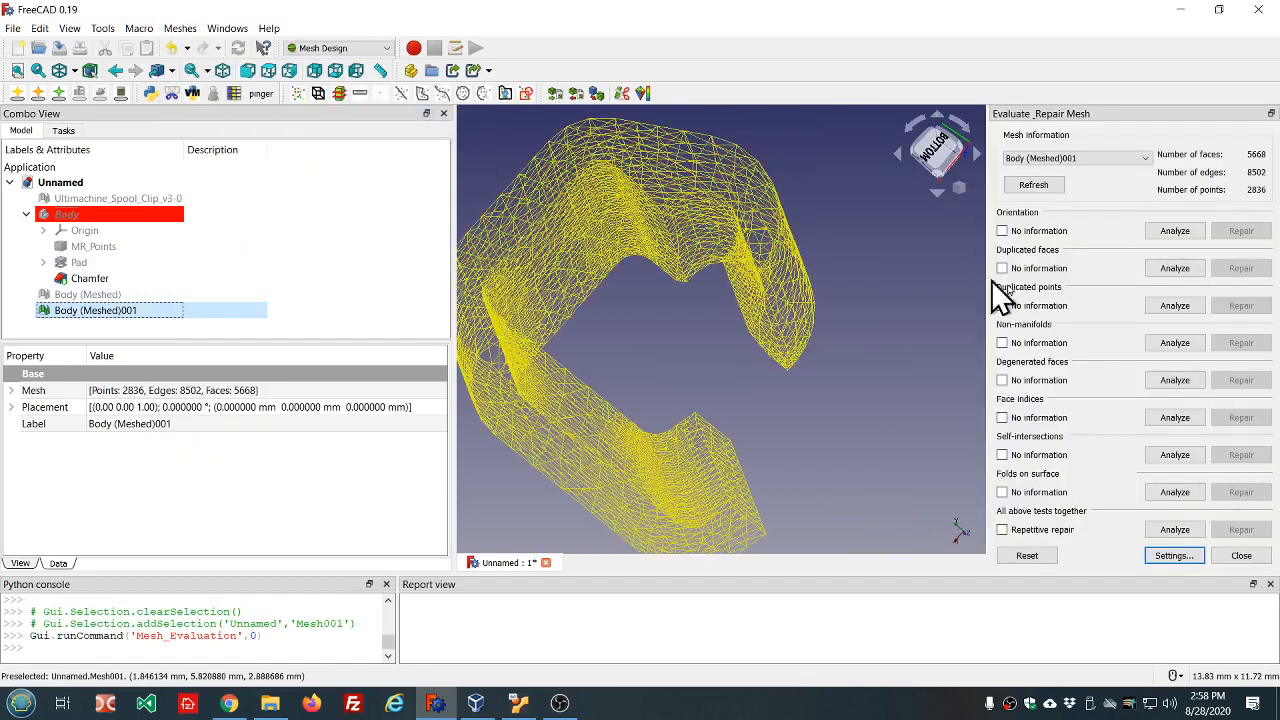
click(1160, 531)
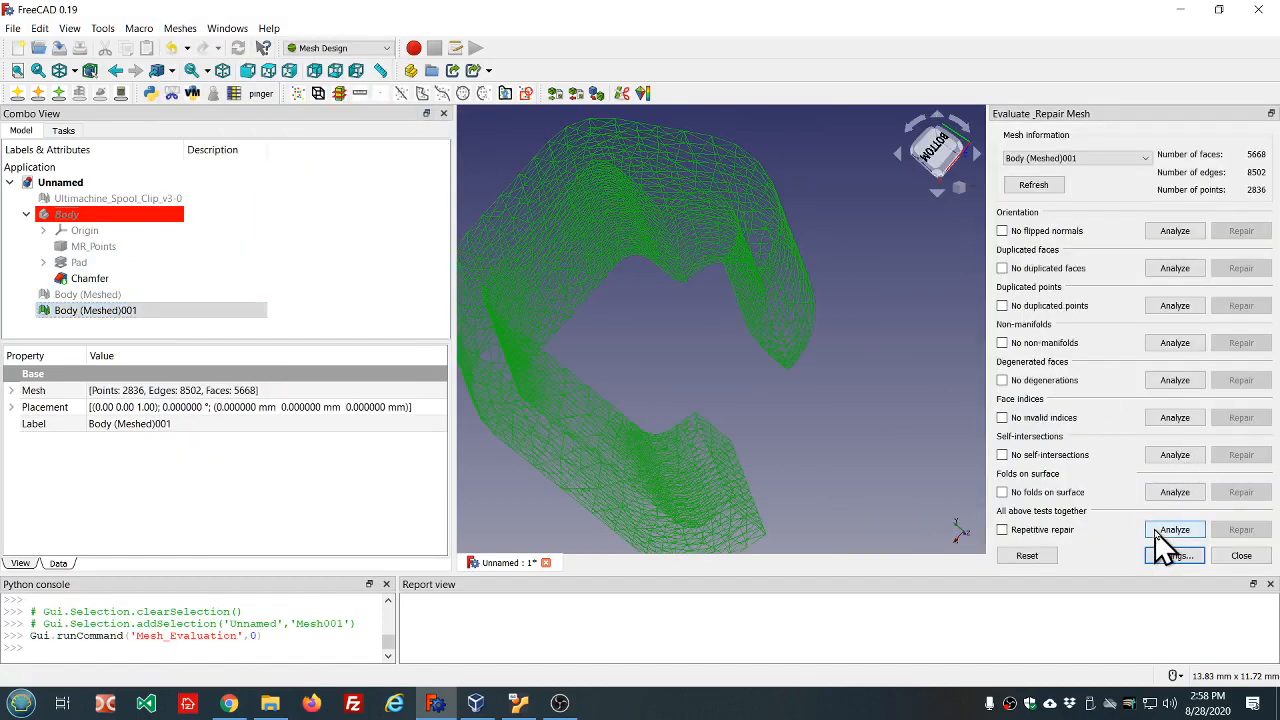
click(1240, 555)
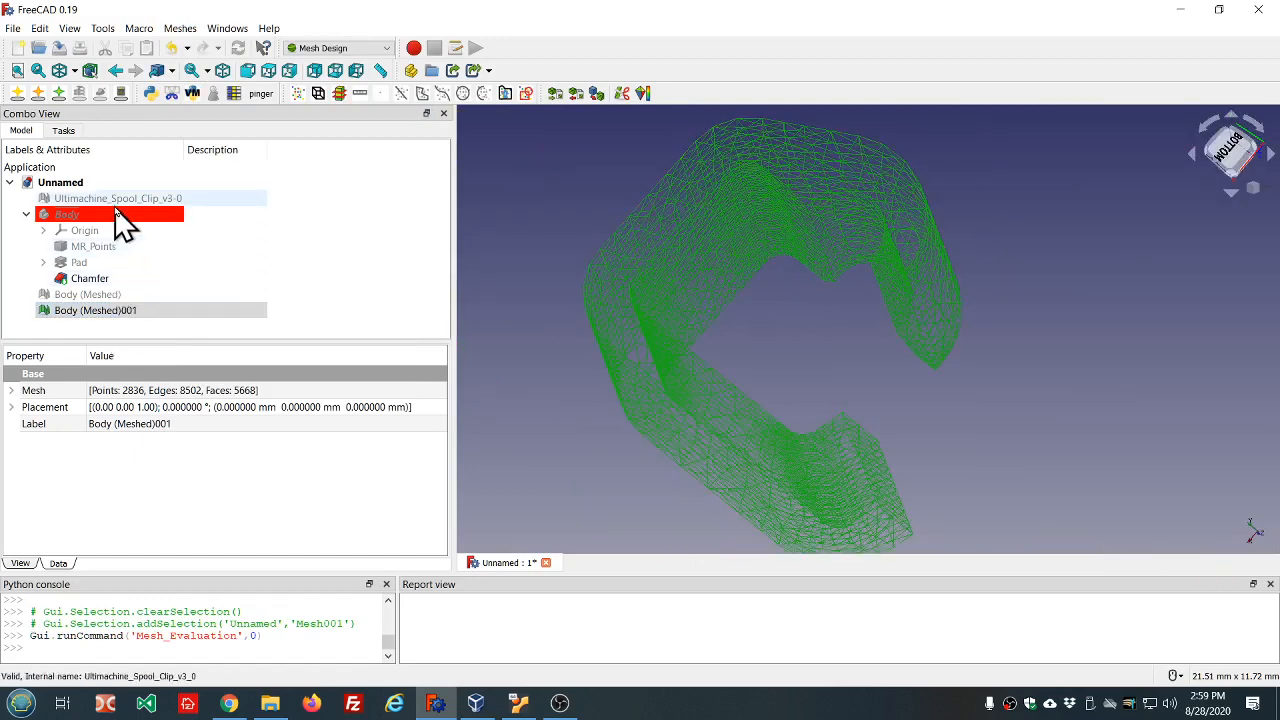
Set the draw style to As is and inspect the Netgen mesh's shaded facets on the rounded walls and chamfer.
click(74, 70)
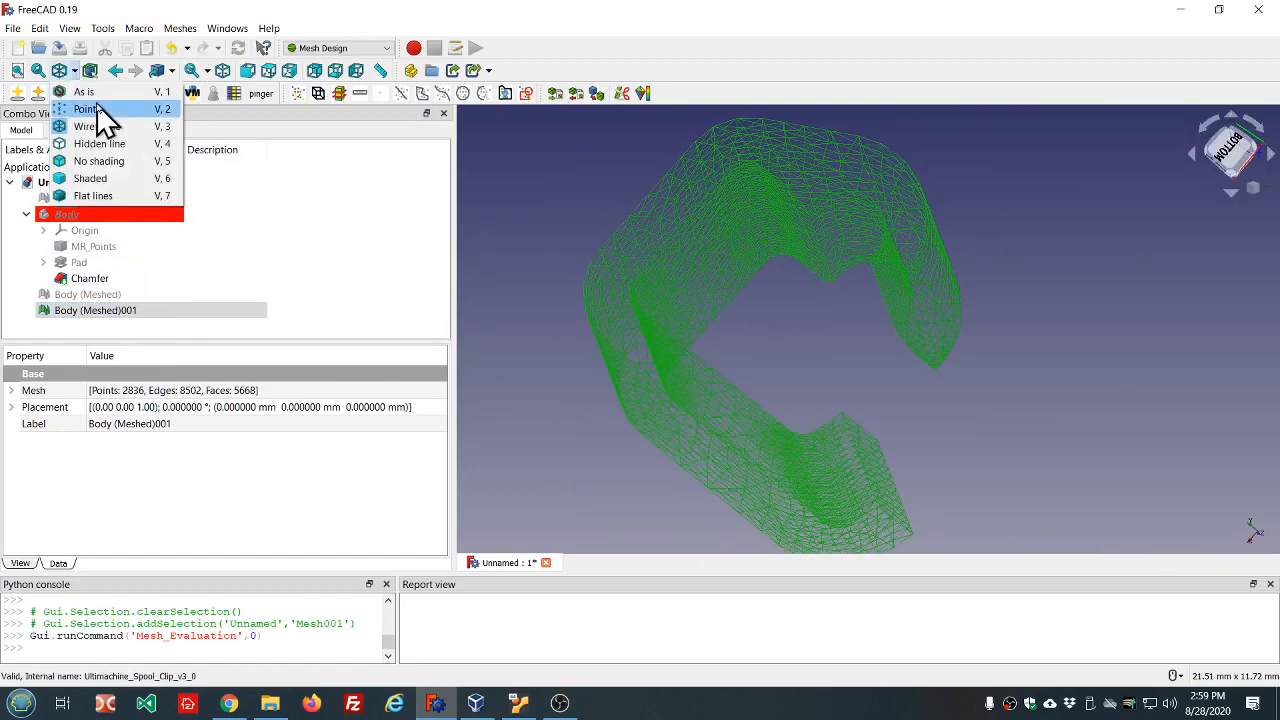
click(84, 91)
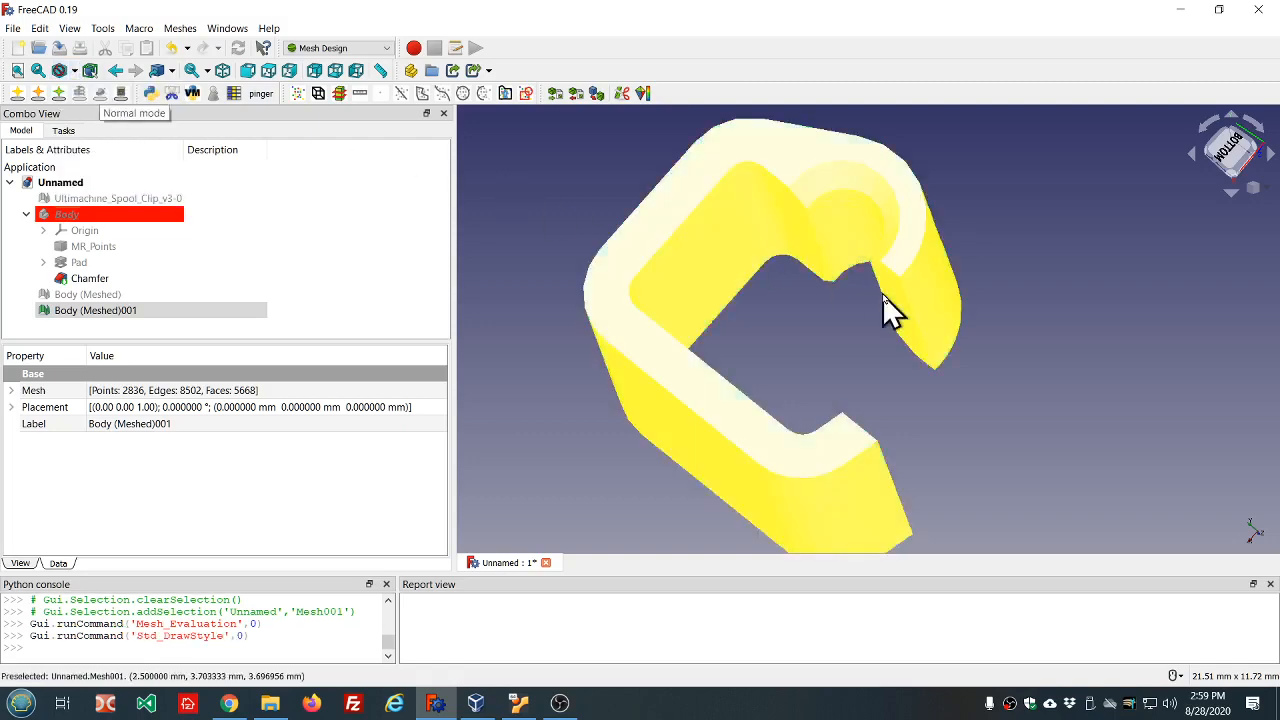
click(804, 307)
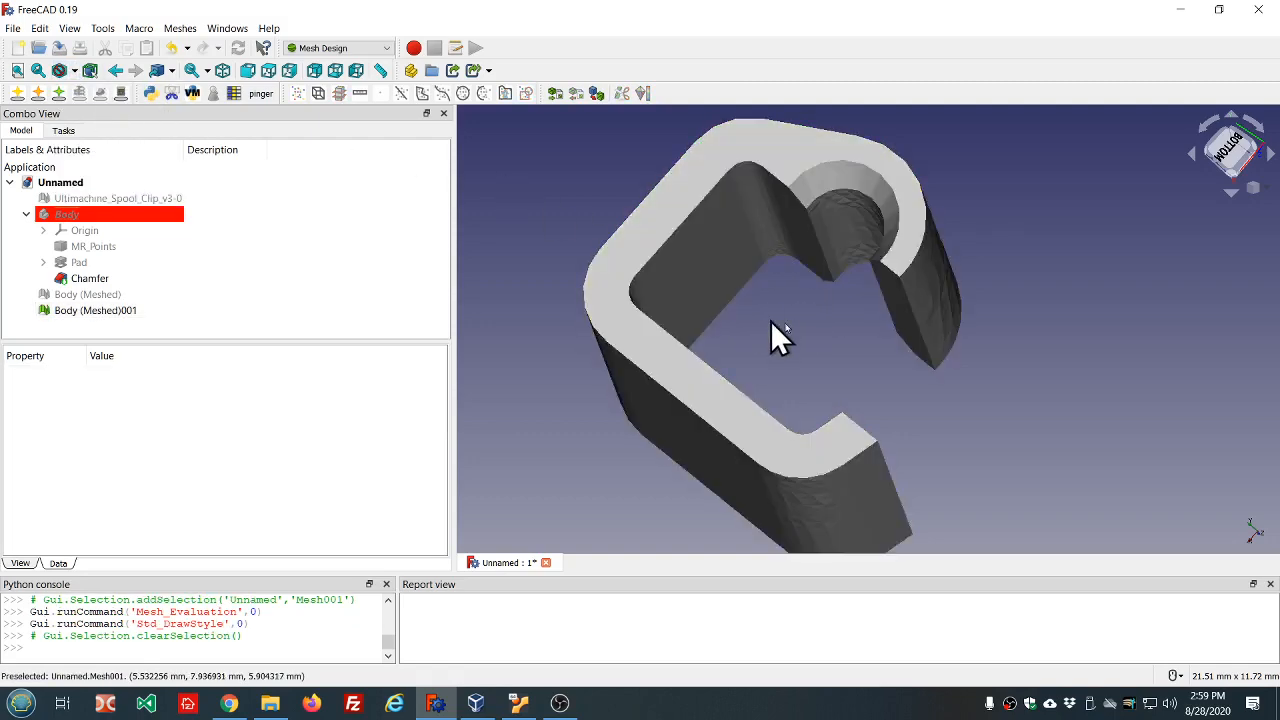
middle_drag(771, 322, 823, 302)
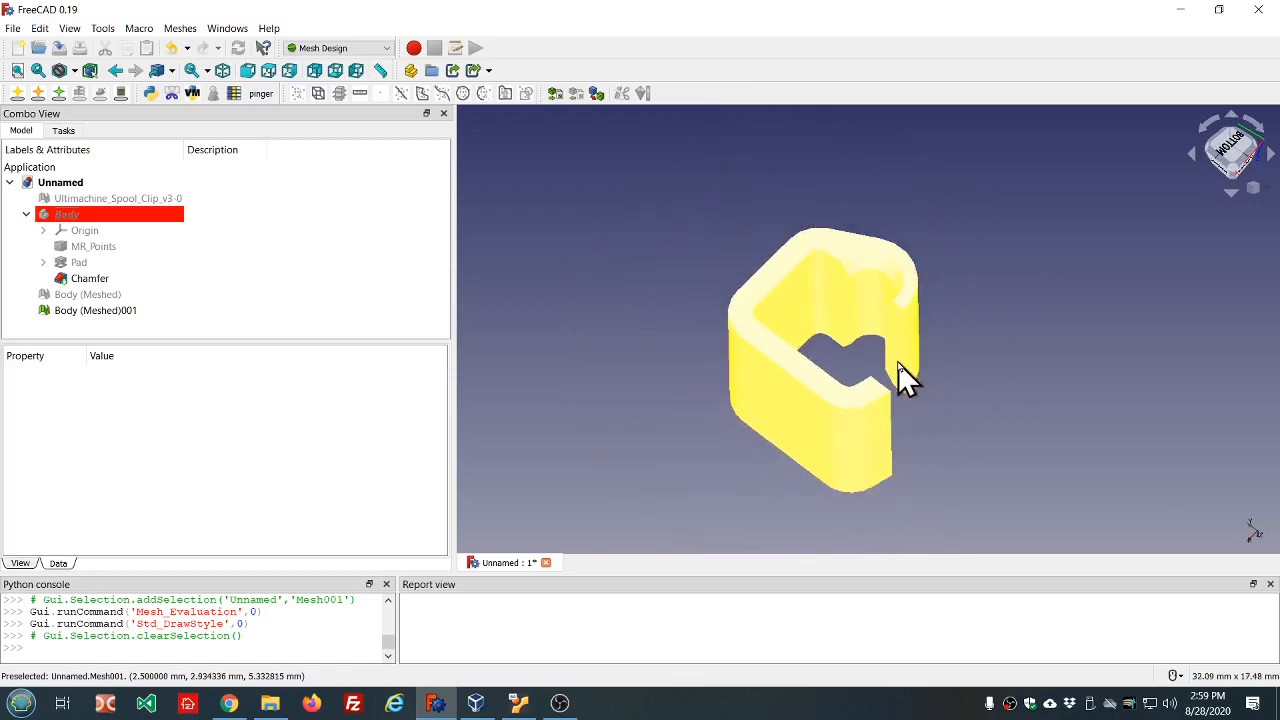
middle_drag(903, 374, 885, 452)
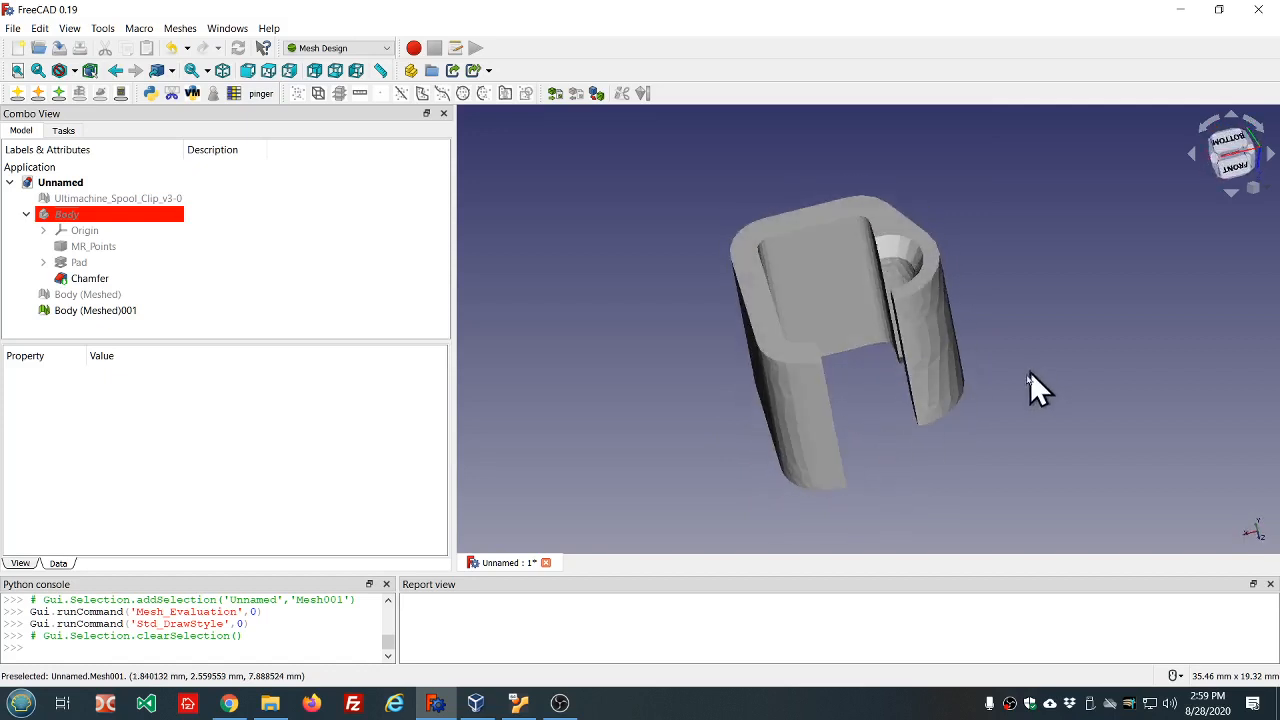
scroll(1027, 414, up, 2)
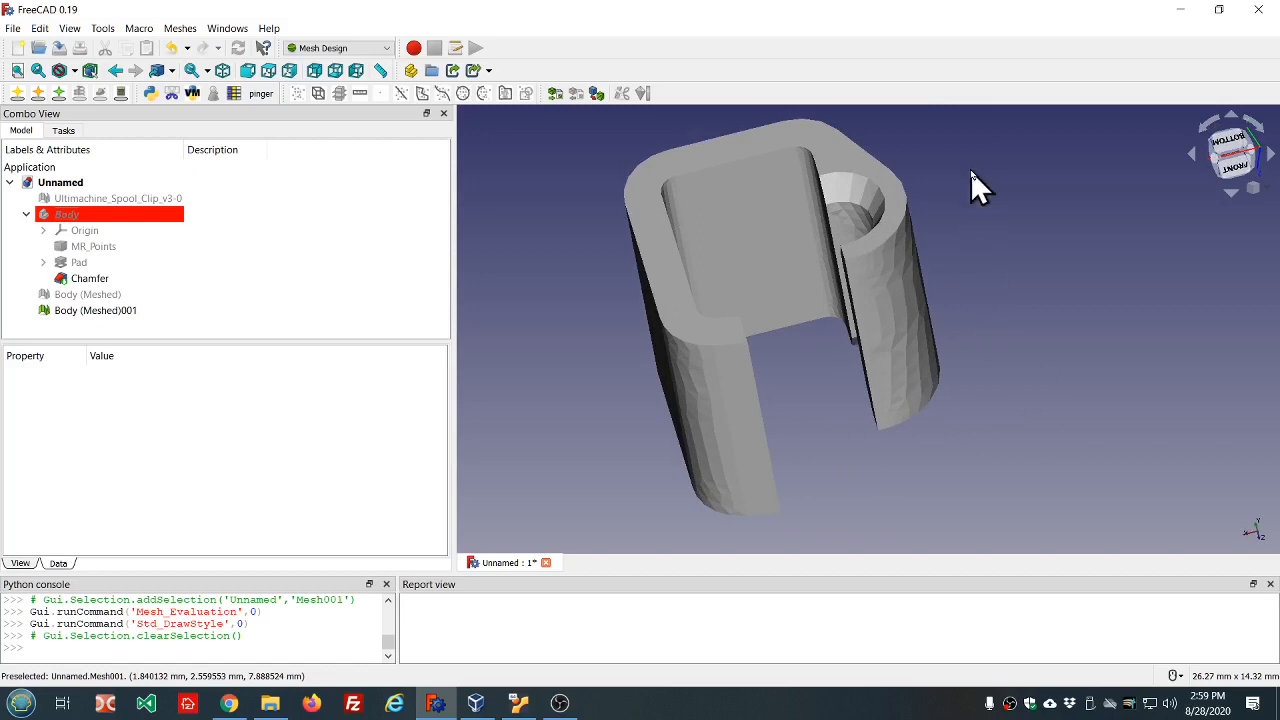
scroll(970, 170, up, 1)
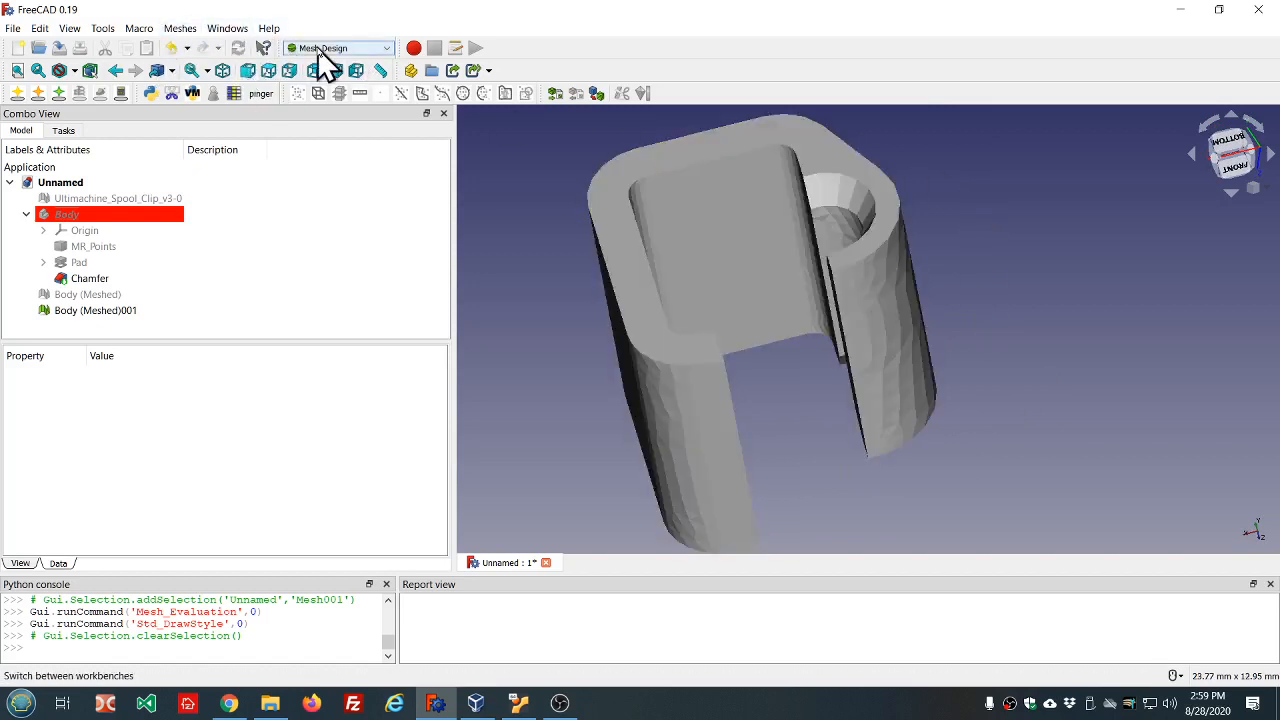
Repeat the combined mesh analysis with Body (Meshed)001 chosen as the mesh to evaluate, and inspect the clip's faceted walls.
click(180, 28)
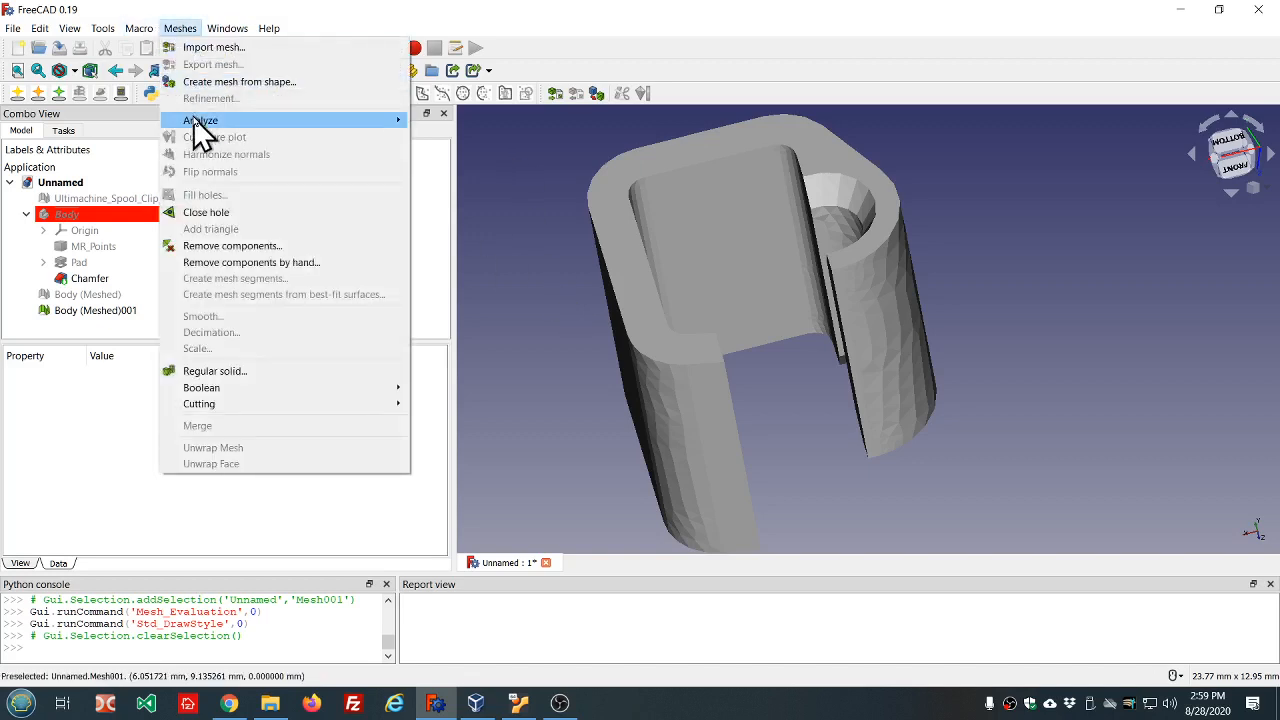
mouse_move(200, 120)
click(441, 121)
middle_drag(520, 145, 776, 219)
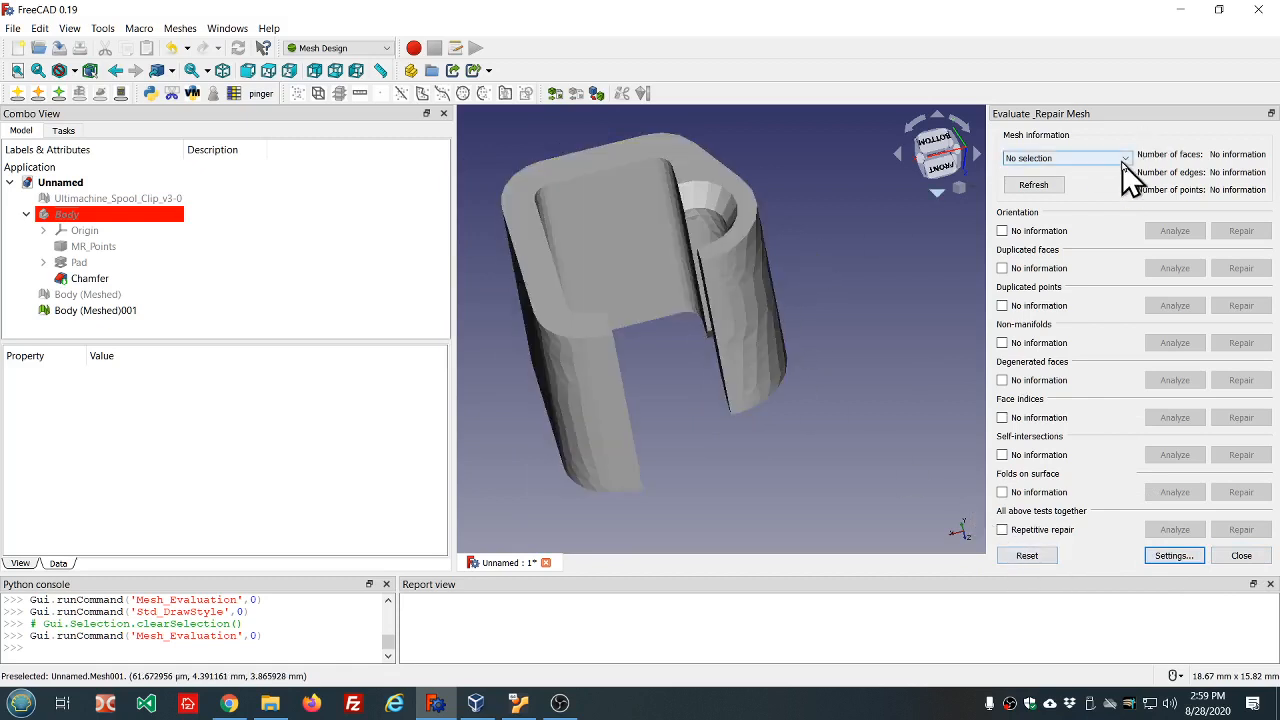
click(1090, 205)
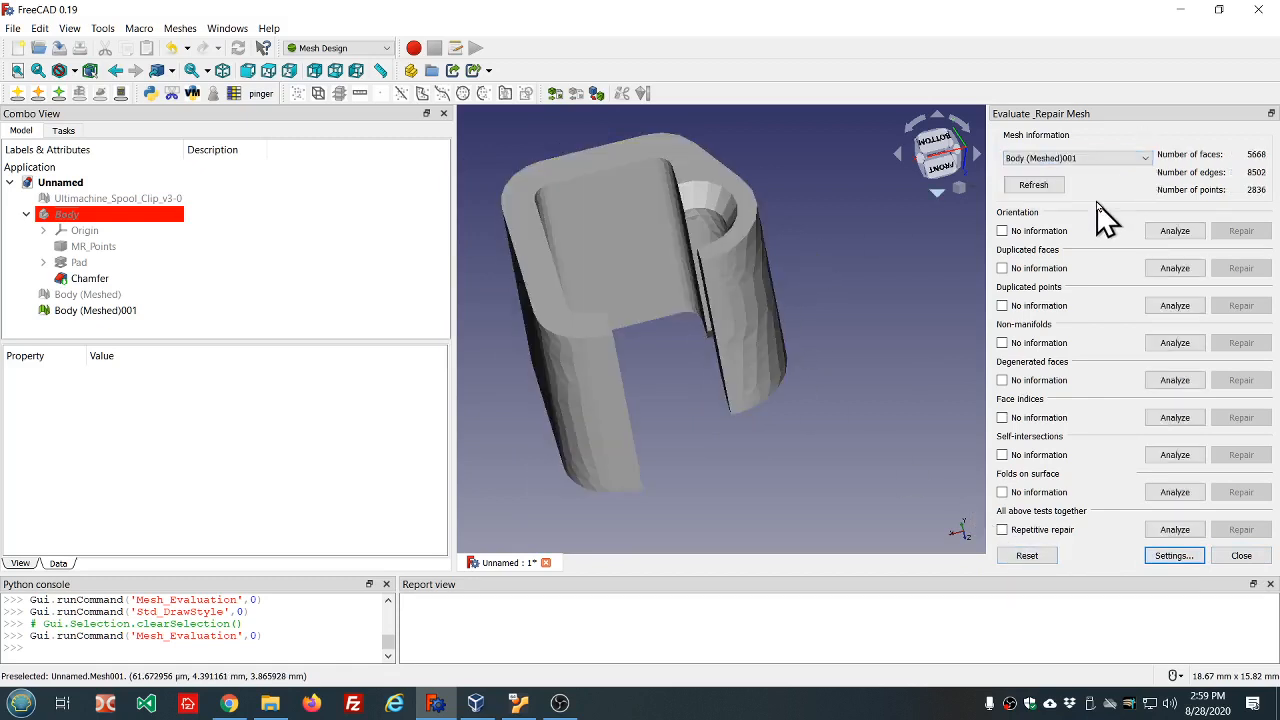
click(1185, 535)
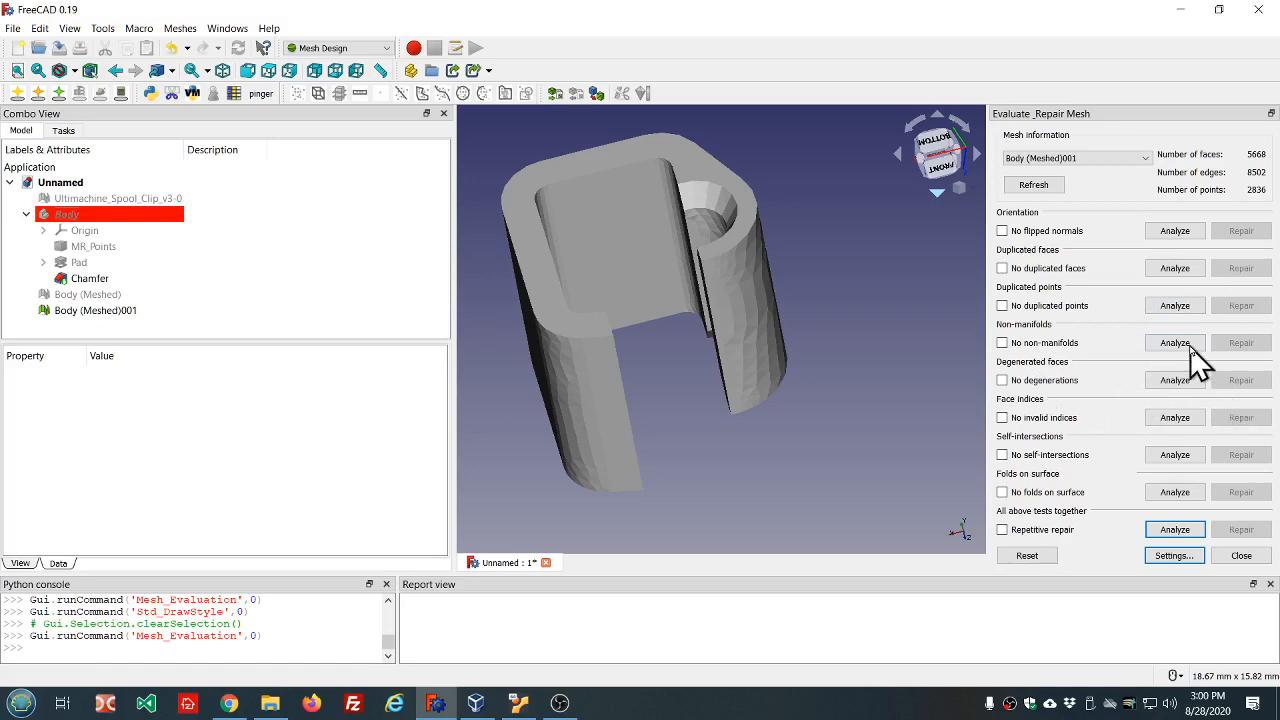
click(1242, 556)
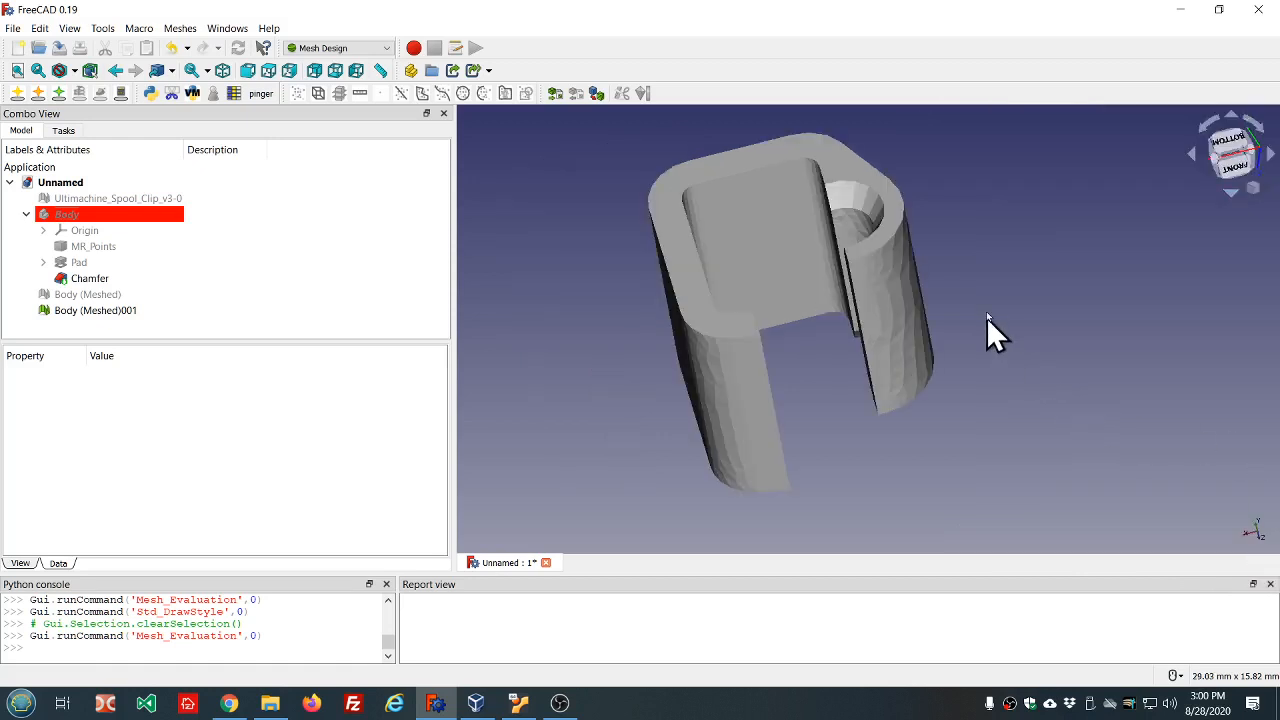
scroll(932, 255, up, 3)
middle_drag(934, 270, 903, 310)
middle_drag(781, 335, 782, 273)
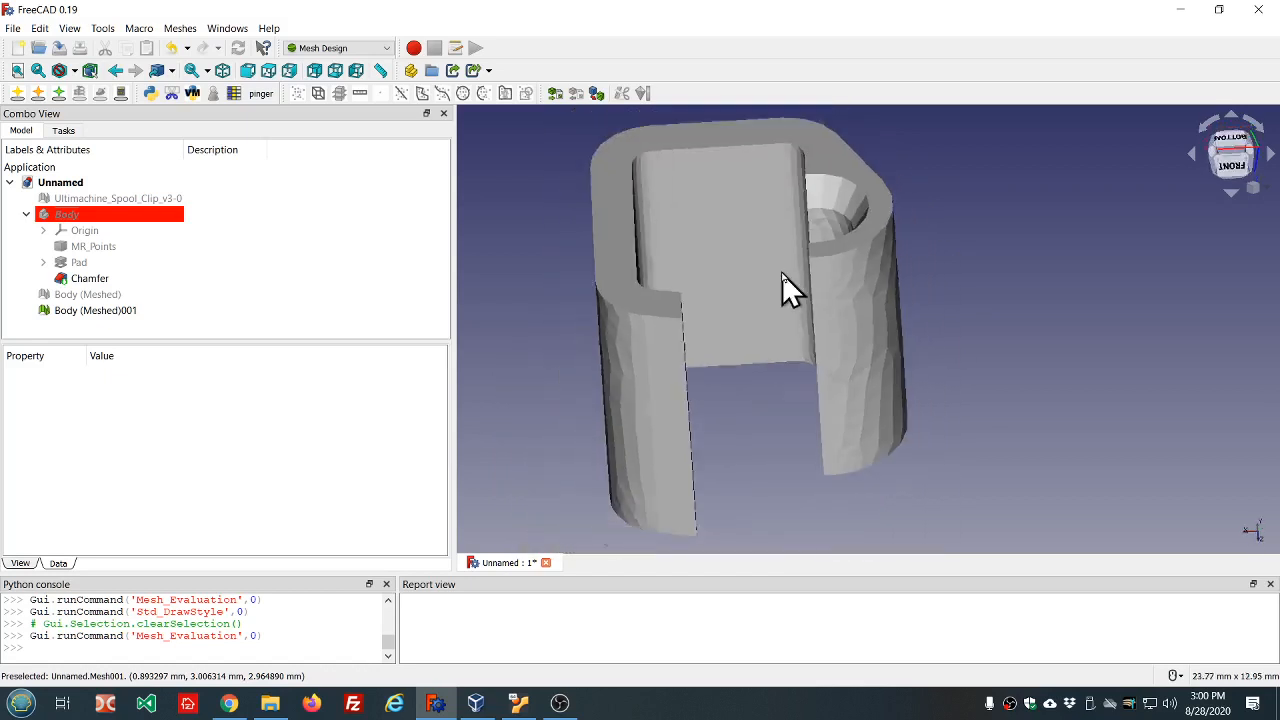